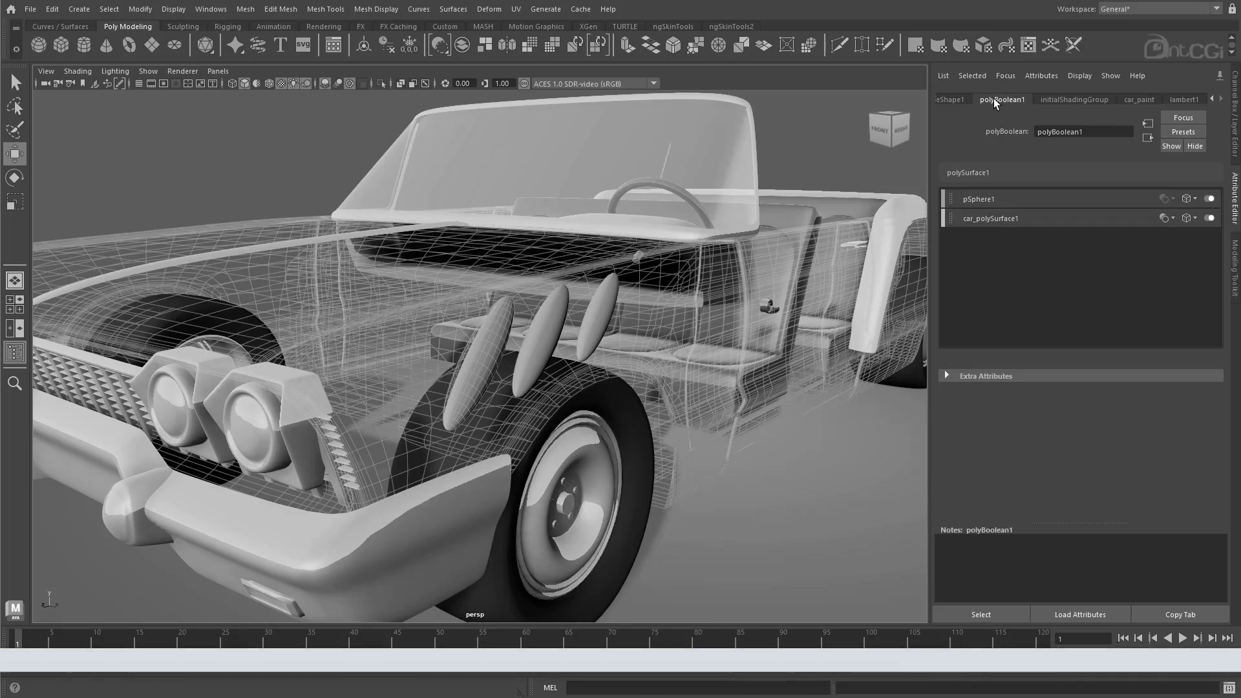
- Reorder the Boolean stack so pSphere1 sits below car_polySurface1, and change pSphere1's boolean operation
{"action": "left_click_drag", "start_coordinate": [952, 204], "coordinate": [955, 238]}
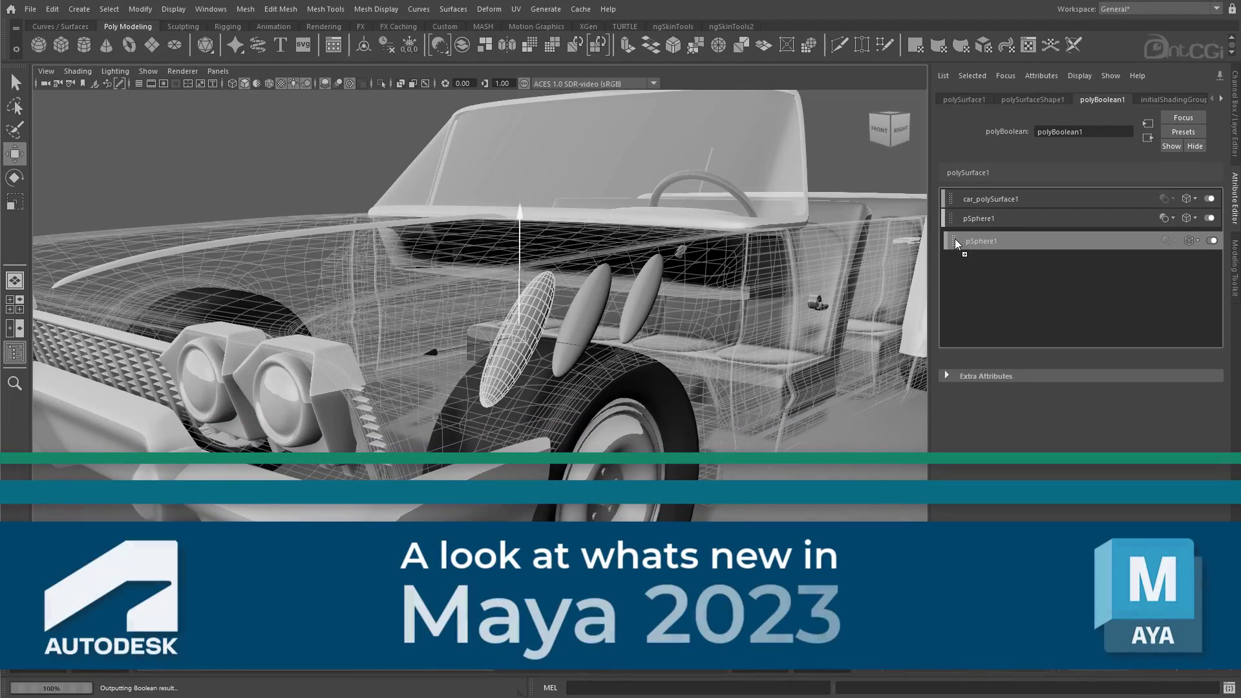
{"action": "left_click_drag", "start_coordinate": [516, 417], "coordinate": [535, 325], "text": "alt"}
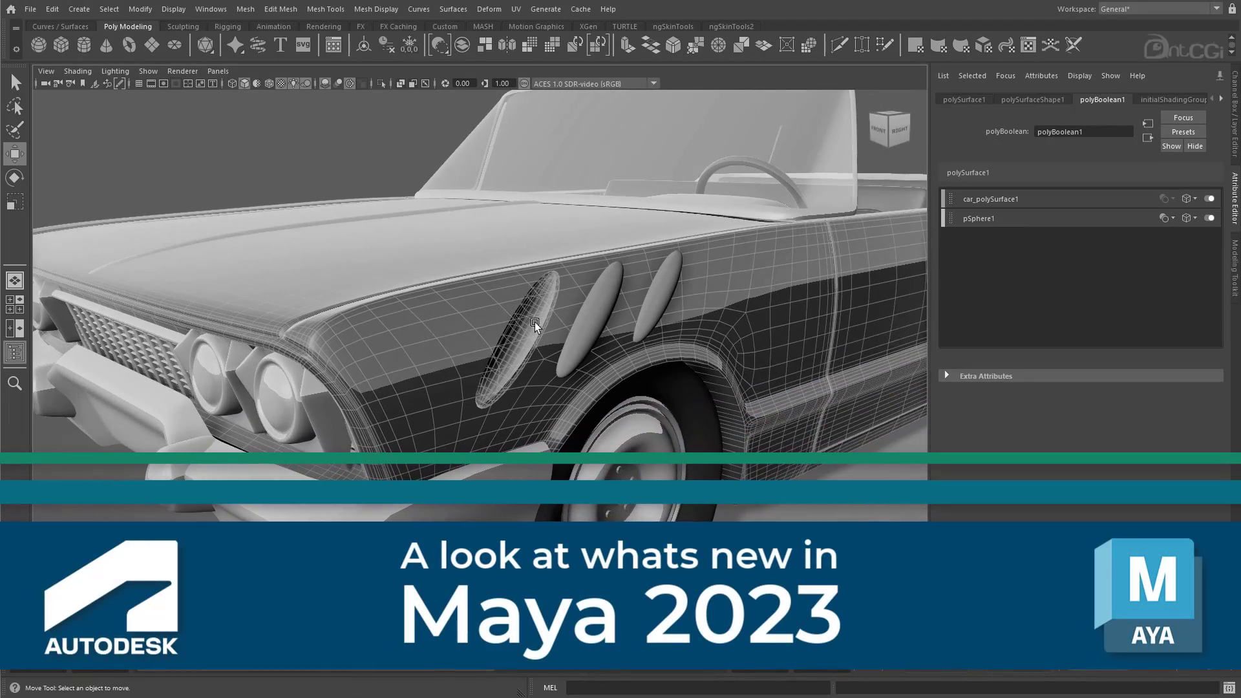
{"action": "left_click", "coordinate": [1172, 218]}
{"action": "left_click", "coordinate": [1173, 239]}
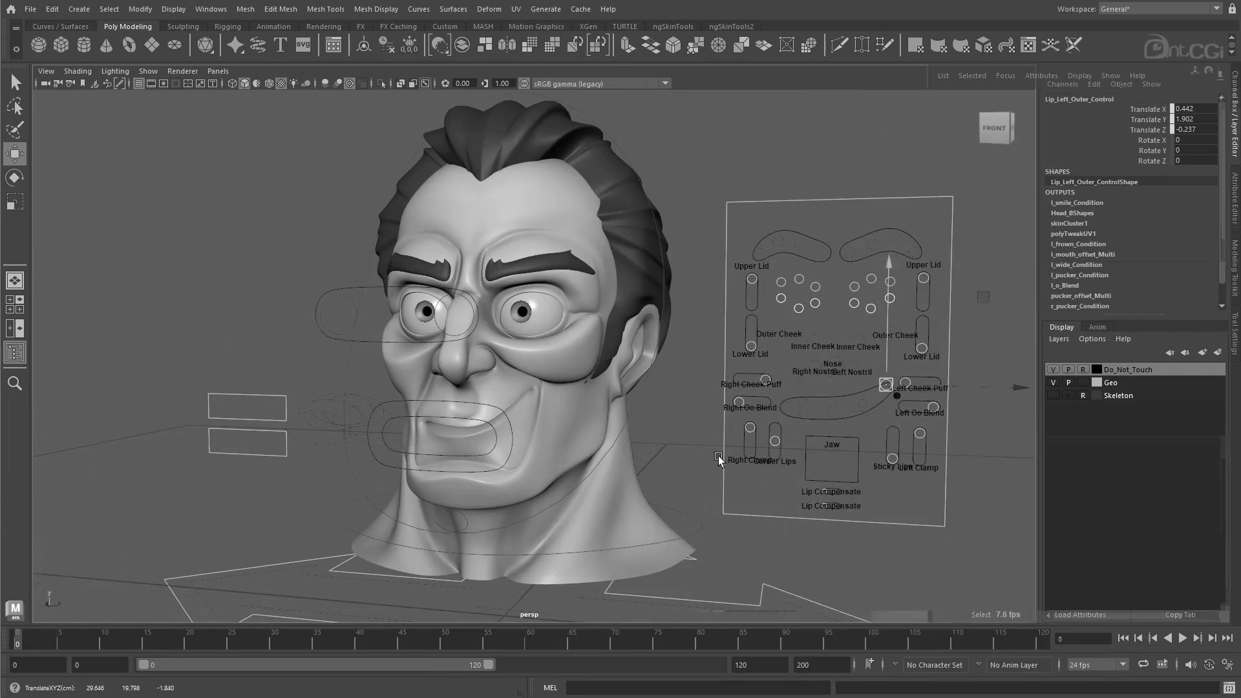
{"action": "left_click", "coordinate": [582, 388]}
{"action": "key", "text": "space"}
{"action": "left_click", "coordinate": [646, 399]}
{"action": "left_click", "coordinate": [866, 203]}
{"action": "left_click", "coordinate": [872, 266]}
{"action": "left_click", "coordinate": [786, 326]}
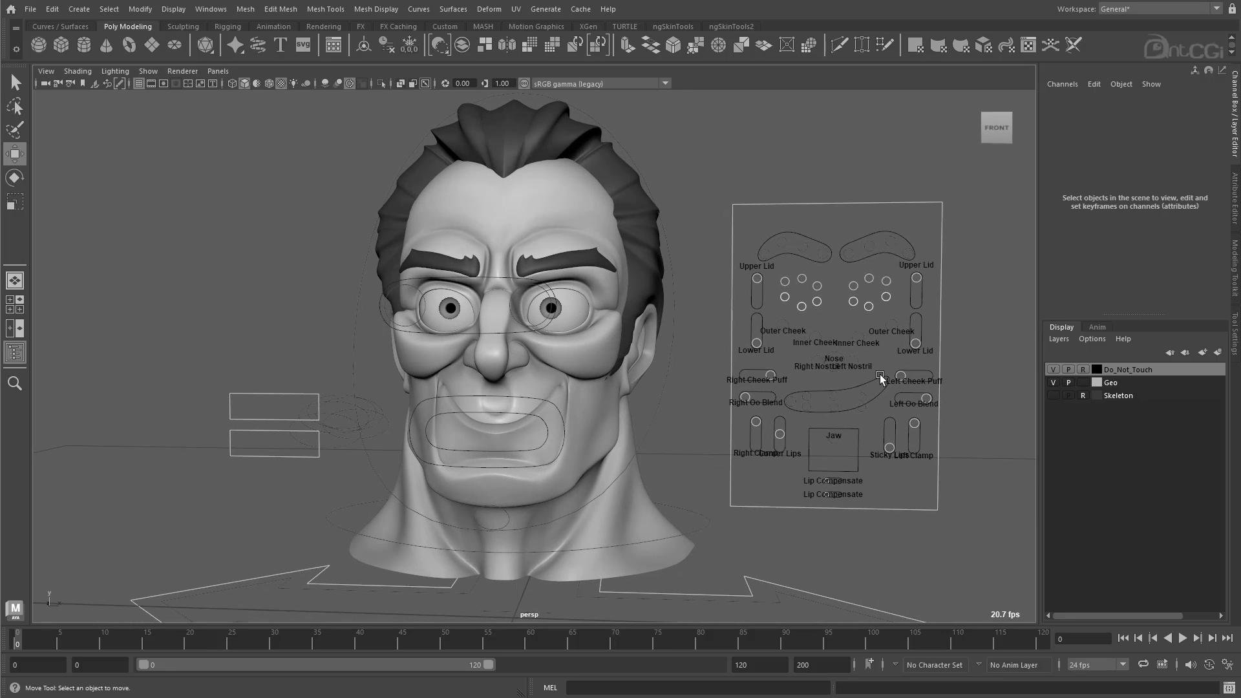
- Adjust the left outer lip and left upper lid controls on the facial rig's control board
{"action": "left_click_drag", "start_coordinate": [881, 377], "coordinate": [882, 390]}
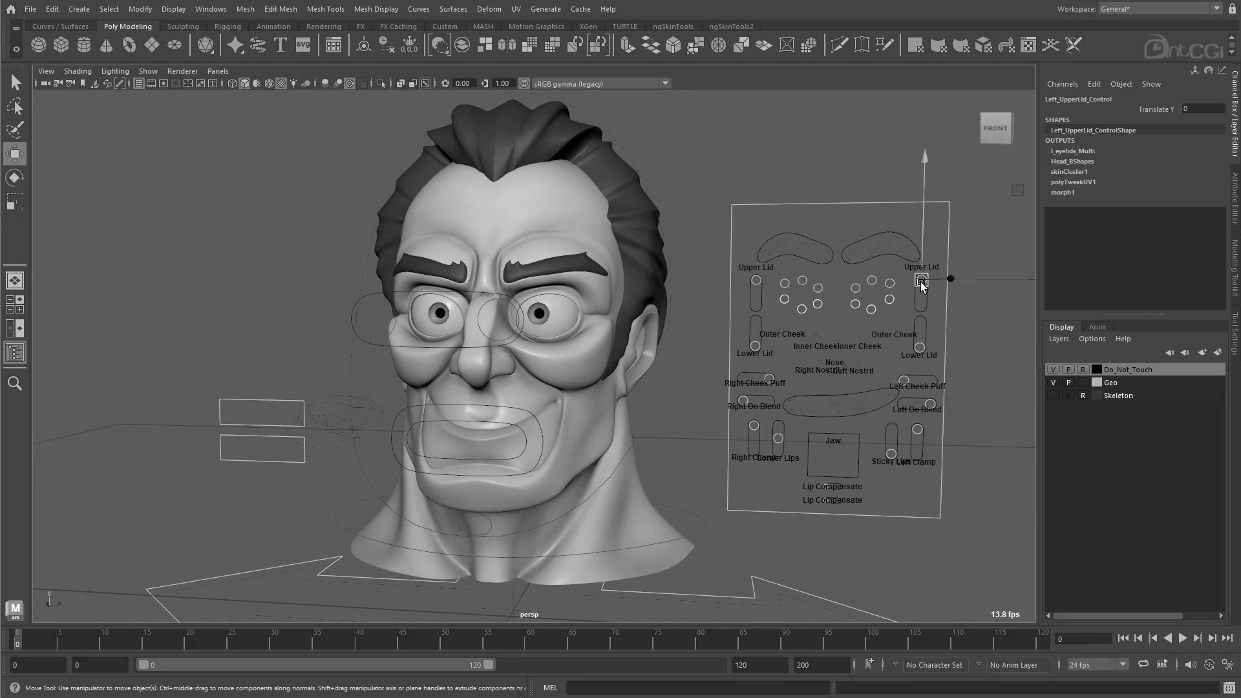
{"action": "left_click_drag", "start_coordinate": [921, 286], "coordinate": [919, 242]}
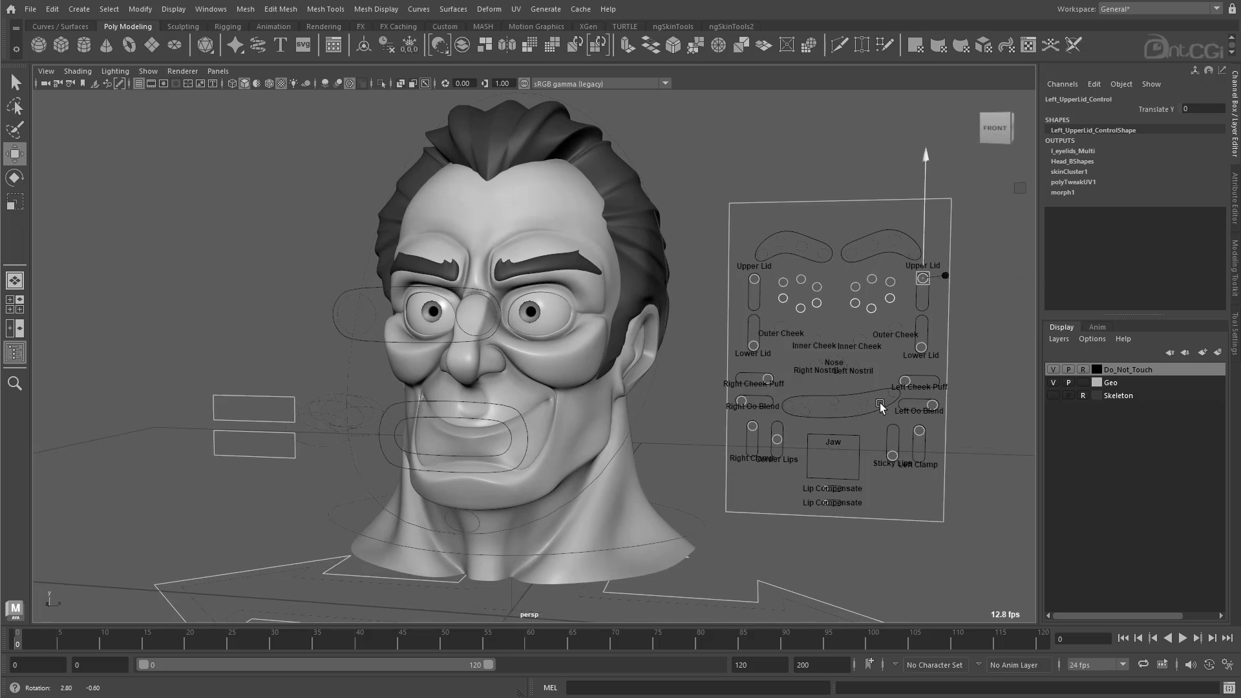
{"action": "left_click", "coordinate": [892, 324]}
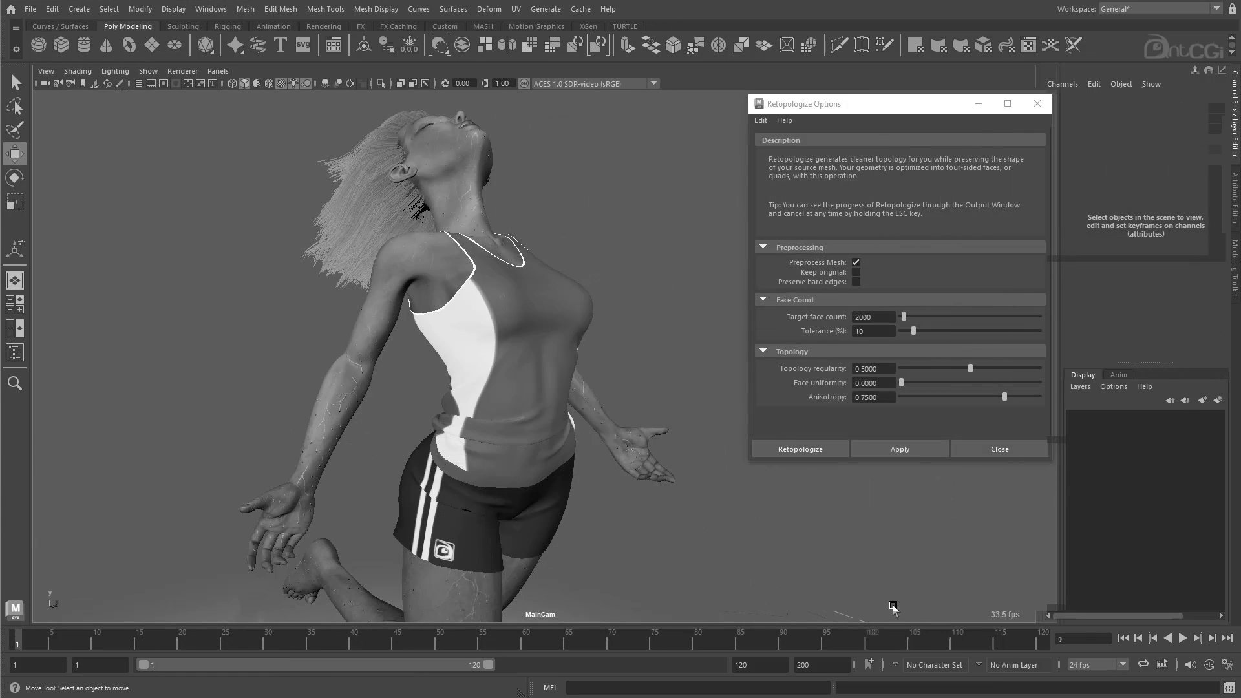
- Retopologize the clothing meshes with a target face count of 2000 and turn on Wireframe on Shaded
{"action": "left_click", "coordinate": [899, 449]}
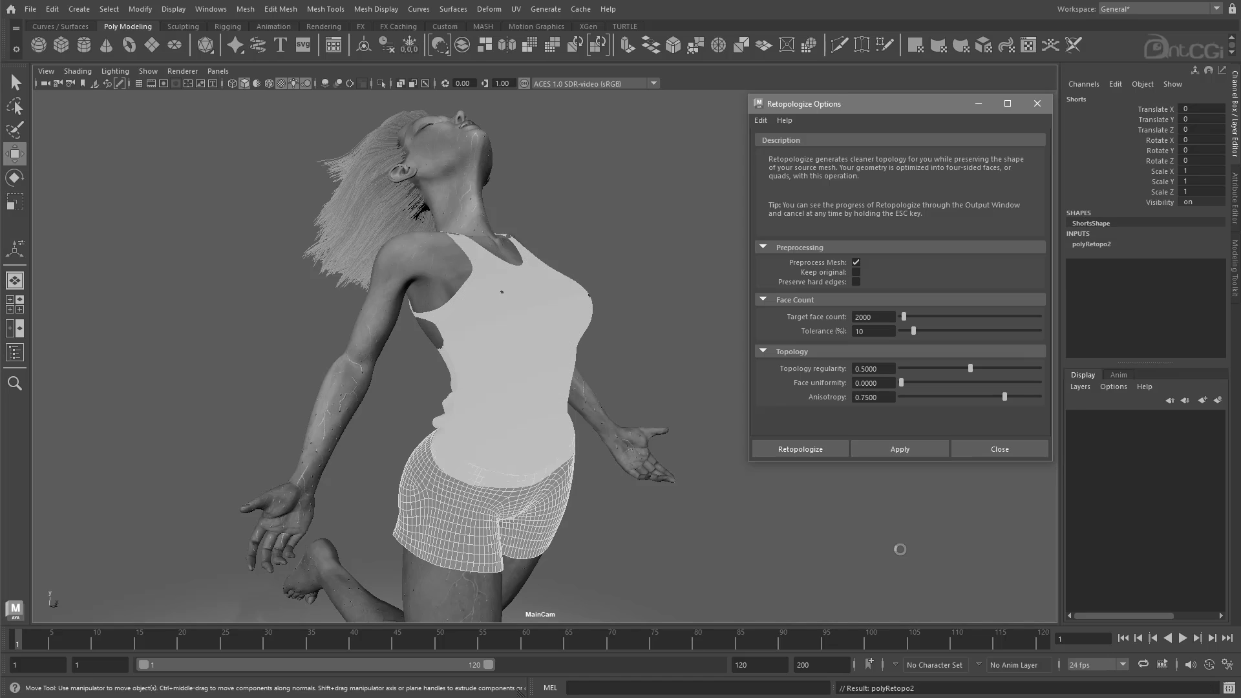
{"action": "left_click", "coordinate": [77, 71]}
{"action": "left_click", "coordinate": [103, 194]}
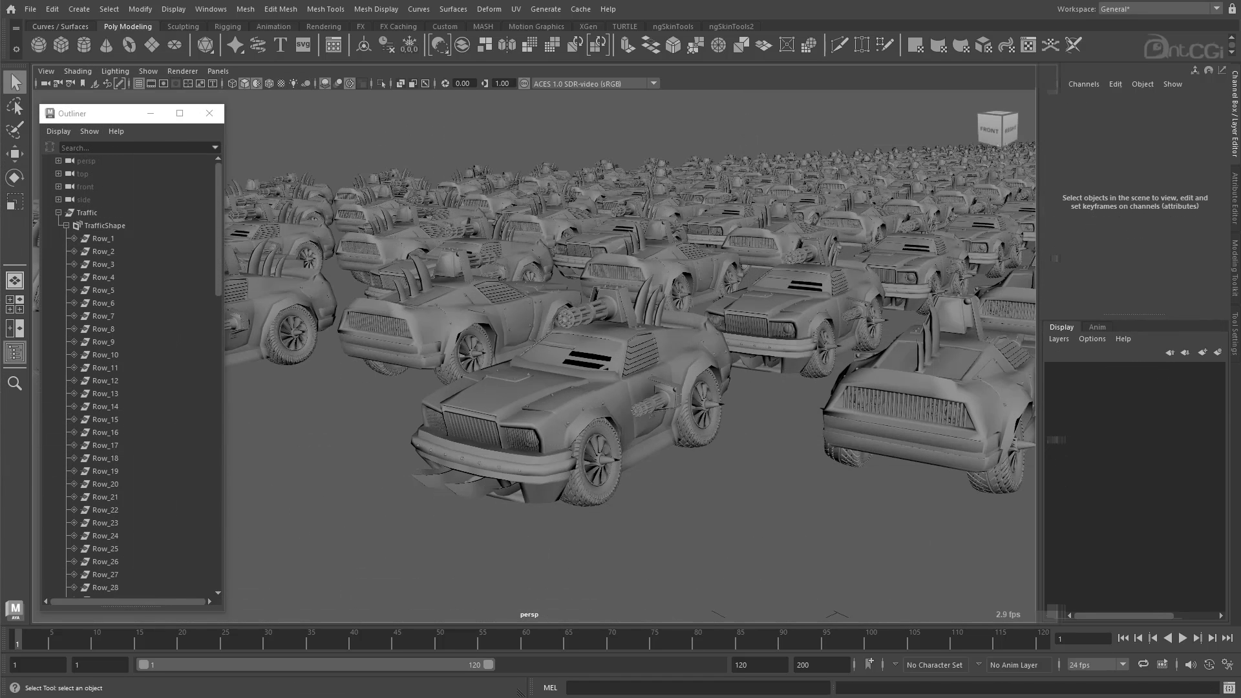
- Set the front Mustang's X translation to 1000 and move it along X to about 1023
{"action": "left_click", "coordinate": [588, 394]}
{"action": "left_click", "coordinate": [1202, 118]}
{"action": "type", "text": "1000"}
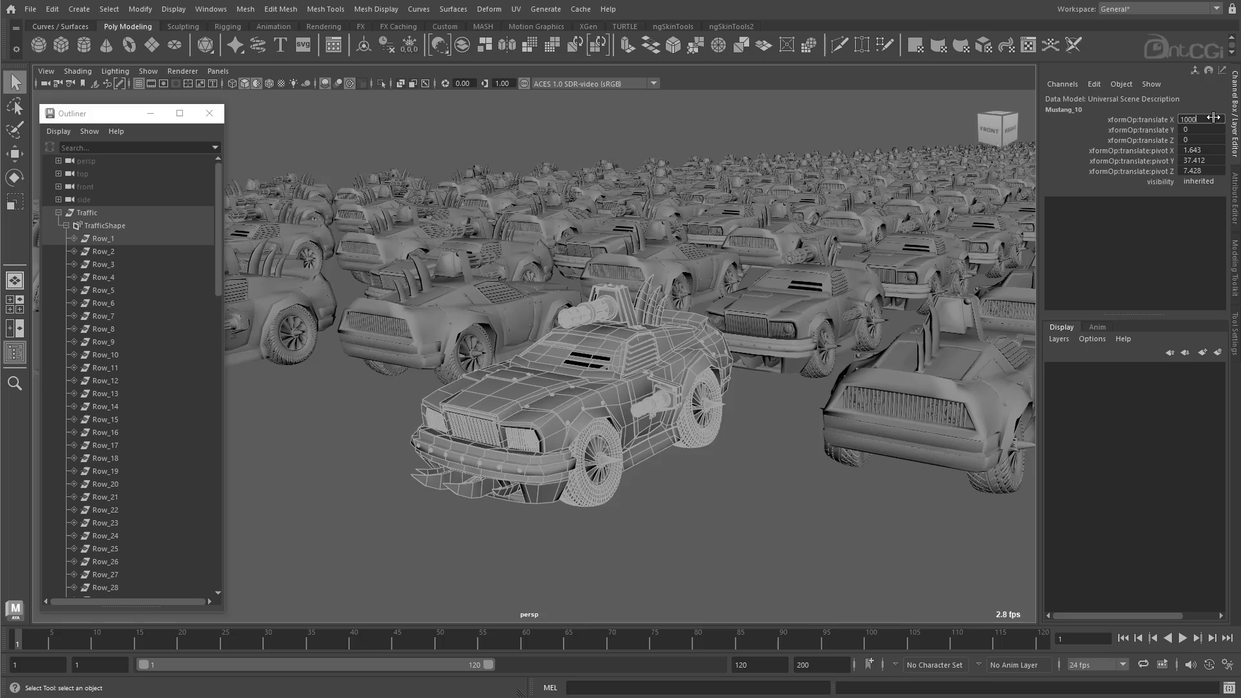
{"action": "key", "text": "Return"}
{"action": "mouse_move", "coordinate": [621, 440]}
{"action": "left_mouse_down", "text": "alt"}
{"action": "mouse_move", "coordinate": [673, 441]}
{"action": "mouse_move", "coordinate": [640, 440]}
{"action": "left_mouse_up", "text": "alt"}
{"action": "key", "text": "w"}
{"action": "left_click", "coordinate": [731, 507]}
- Duplicate Row_1 of the Traffic stage as Maya data and select the duplicated row of cars
{"action": "left_click", "coordinate": [563, 349]}
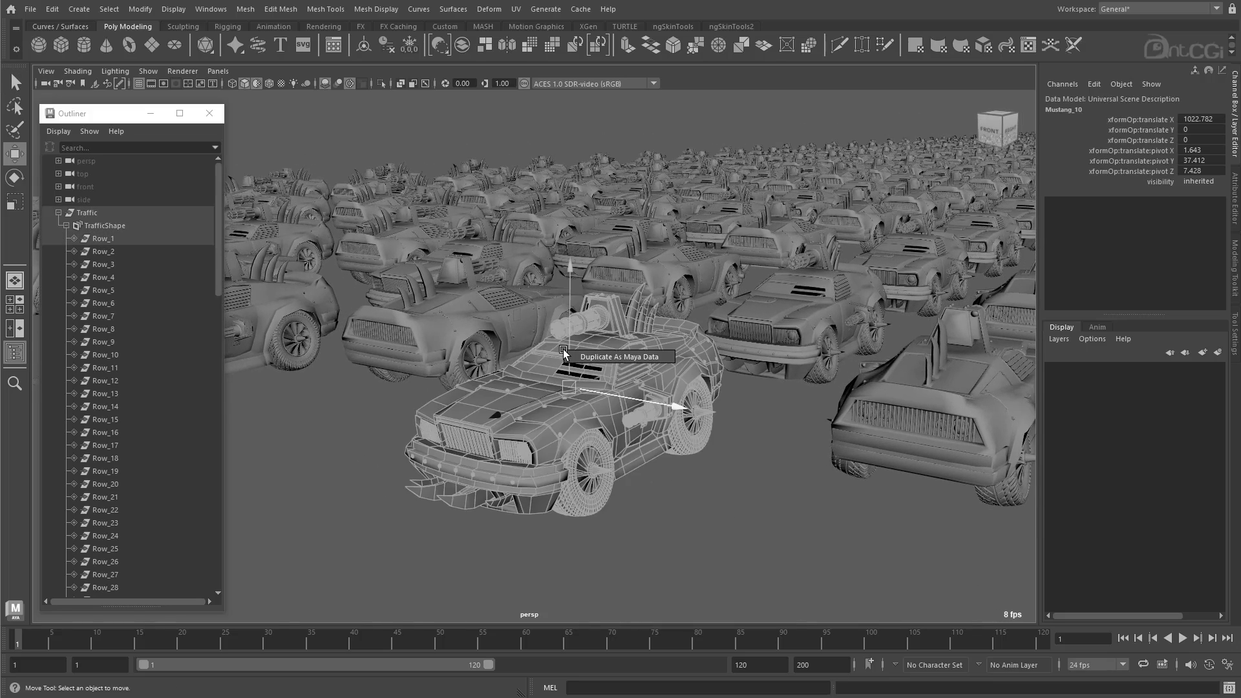
{"action": "right_click", "coordinate": [113, 239]}
{"action": "left_click", "coordinate": [238, 257]}
{"action": "left_click_drag", "start_coordinate": [218, 175], "coordinate": [230, 257]}
{"action": "left_click", "coordinate": [87, 535]}
{"action": "scroll", "coordinate": [563, 354], "scroll_direction": "down", "scroll_amount": 3}
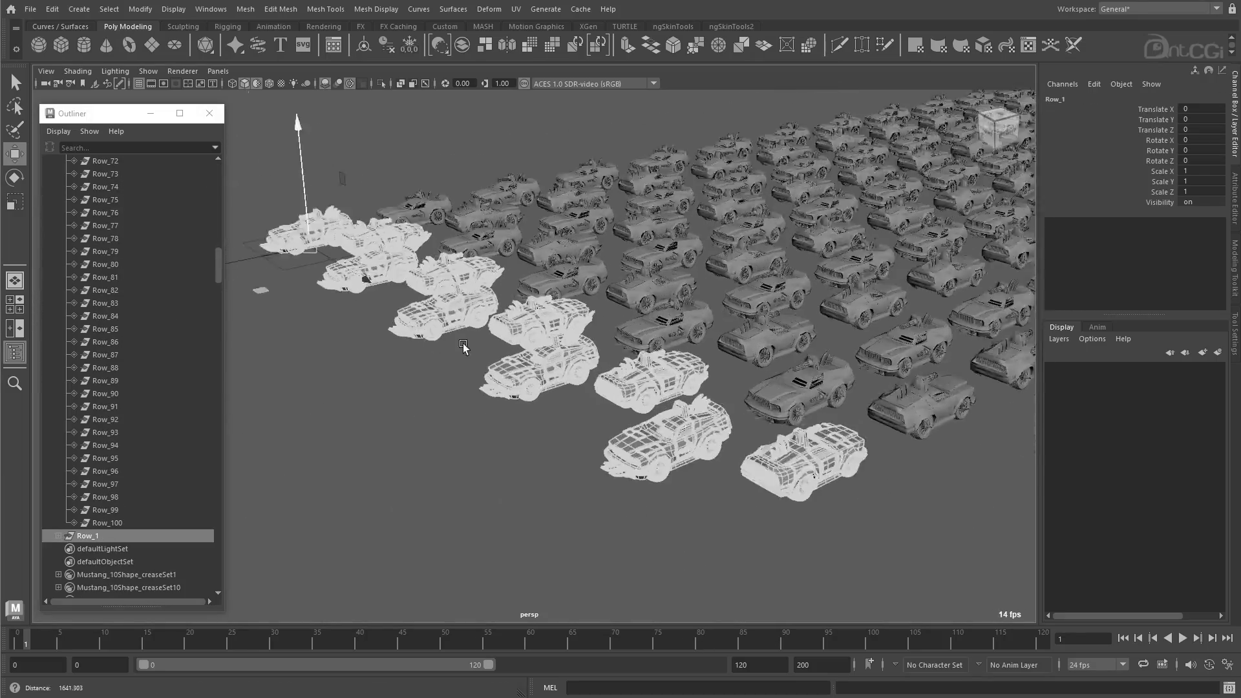
{"action": "scroll", "coordinate": [564, 355], "scroll_direction": "down", "scroll_amount": 3}
{"action": "scroll", "coordinate": [526, 443], "scroll_direction": "up", "scroll_amount": 8}
{"action": "left_click", "coordinate": [497, 408]}
{"action": "right_click", "coordinate": [498, 405]}
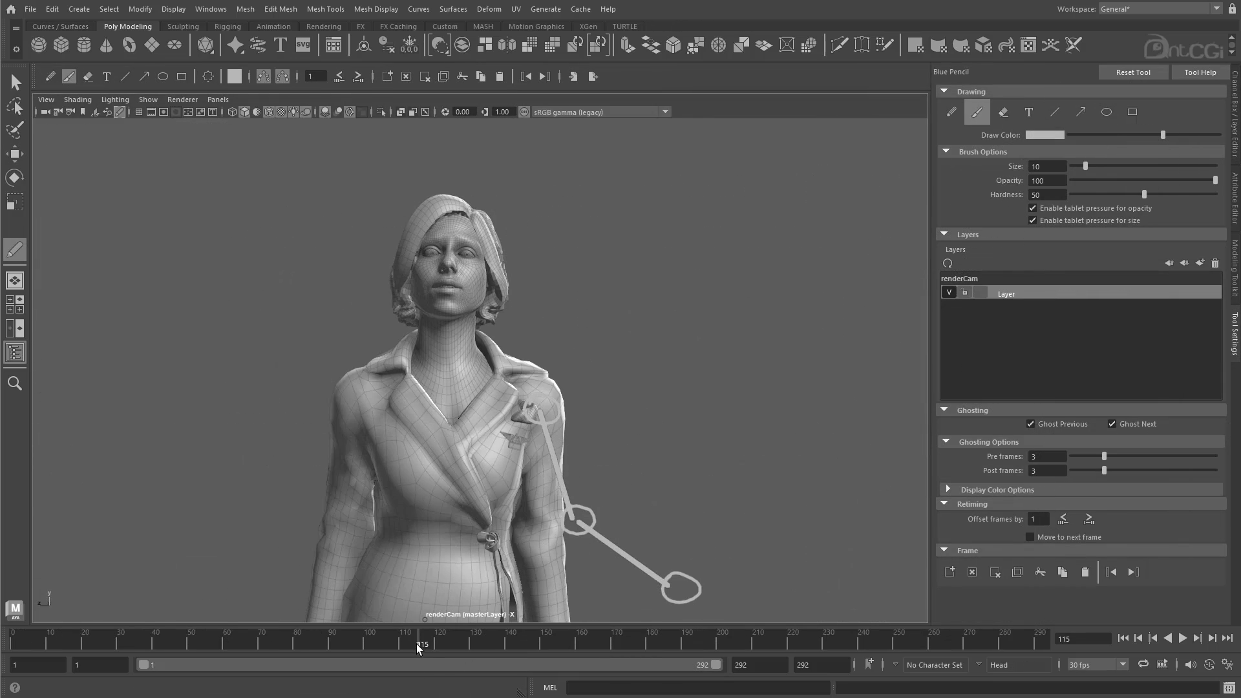
- Sketch arm pose guides over the woman's figure with the Blue Pencil brush and line tools
{"action": "left_click_drag", "start_coordinate": [533, 522], "coordinate": [546, 513]}
{"action": "left_click", "coordinate": [1055, 112]}
{"action": "left_click_drag", "start_coordinate": [542, 421], "coordinate": [550, 620]}
{"action": "key", "text": "alt+v"}
{"action": "left_click", "coordinate": [977, 112]}
{"action": "left_click_drag", "start_coordinate": [384, 647], "coordinate": [380, 650]}
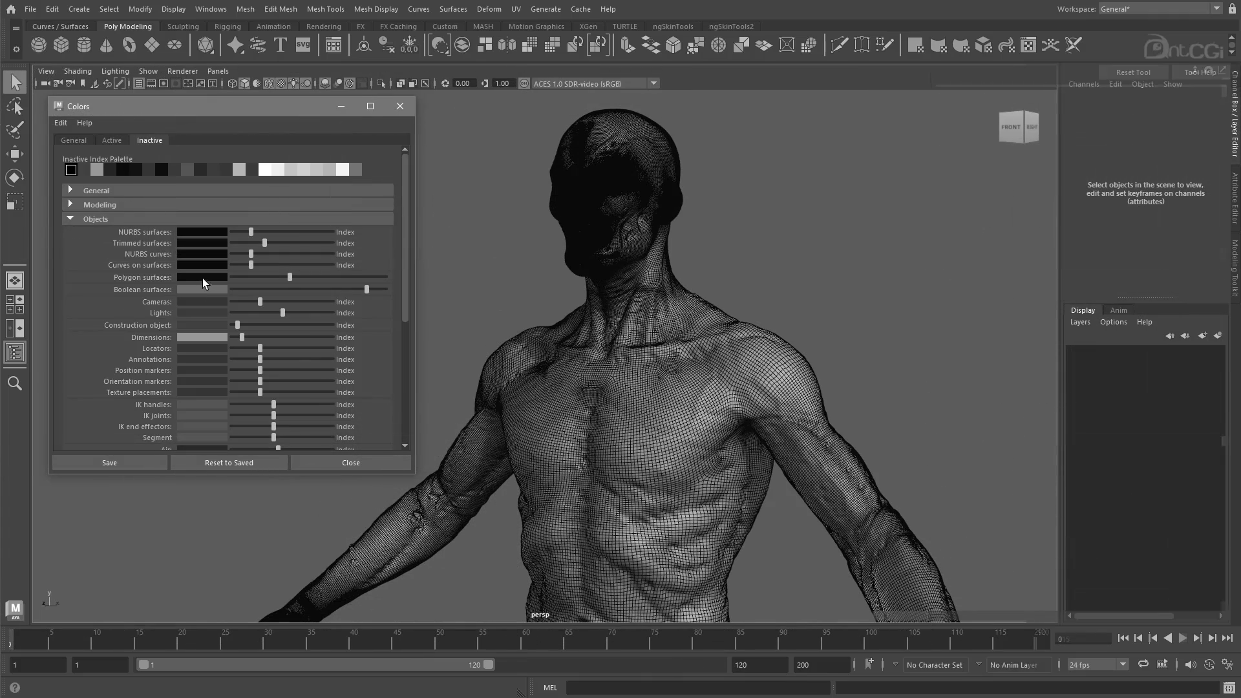
- Pick a different inactive wireframe color for polygon surfaces
{"action": "left_click", "coordinate": [207, 278]}
{"action": "left_click_drag", "start_coordinate": [216, 356], "coordinate": [176, 360]}
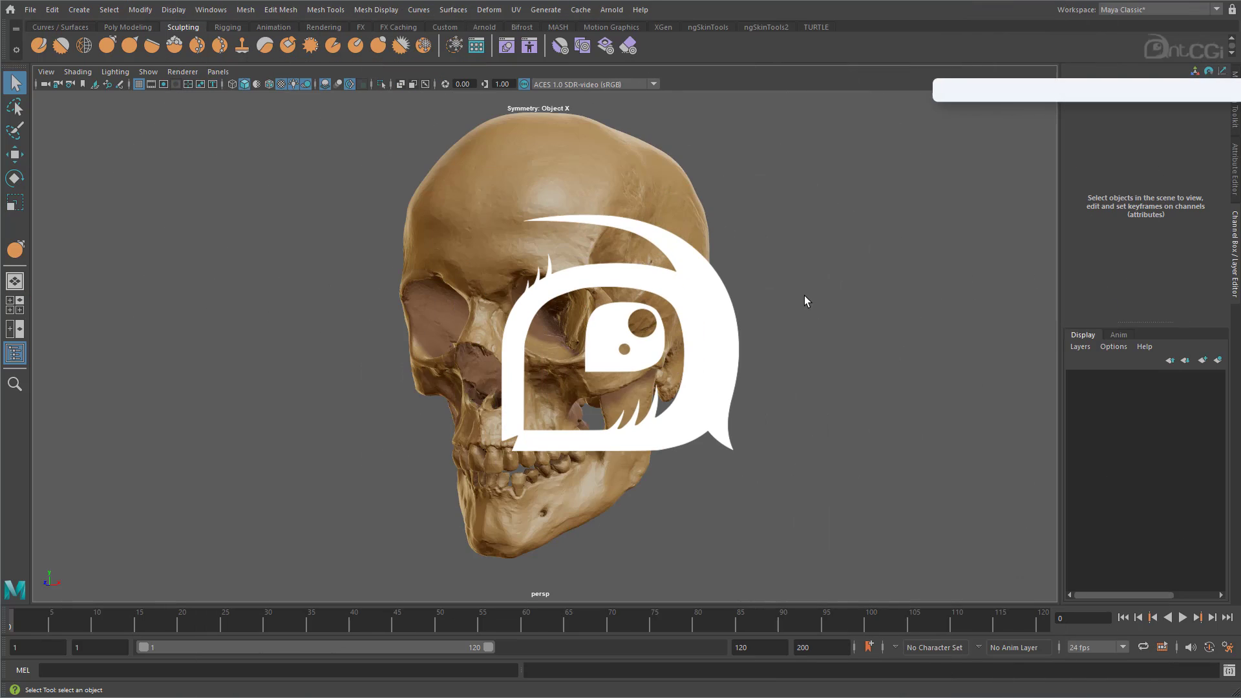
- Turn on Wireframe on Shaded to show the skull's mesh over its surface
{"action": "left_click_drag", "start_coordinate": [804, 296], "coordinate": [797, 219]}
{"action": "left_click", "coordinate": [78, 71]}
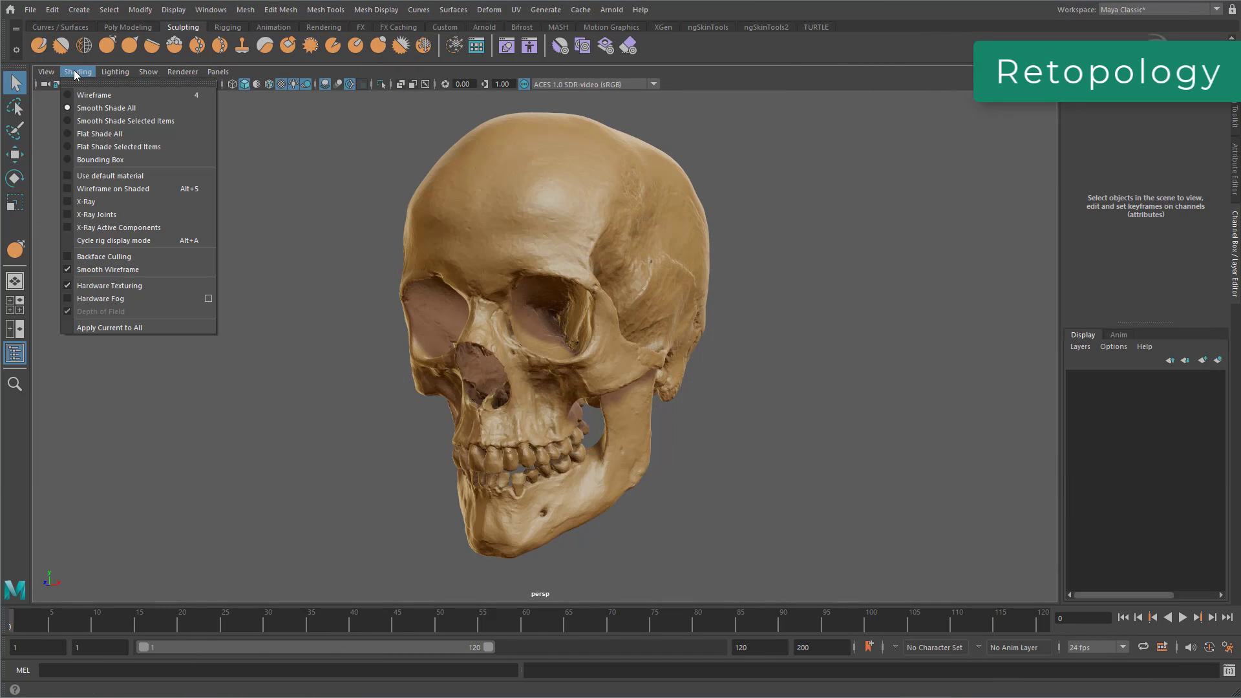
{"action": "left_click", "coordinate": [88, 189]}
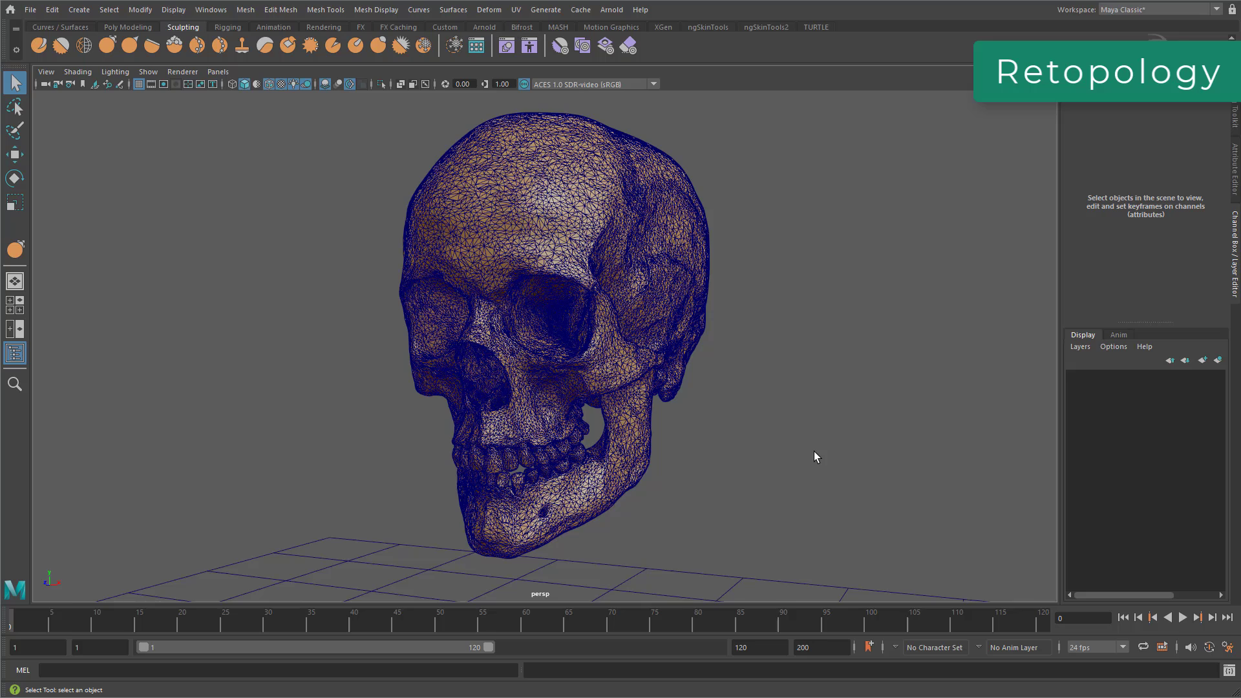
- Retopologize the dense skull with a target face count of 2000, tolerance 10% and topology regularity 0.5, and deselect it
{"action": "left_click", "coordinate": [642, 190]}
{"action": "key", "text": "space"}
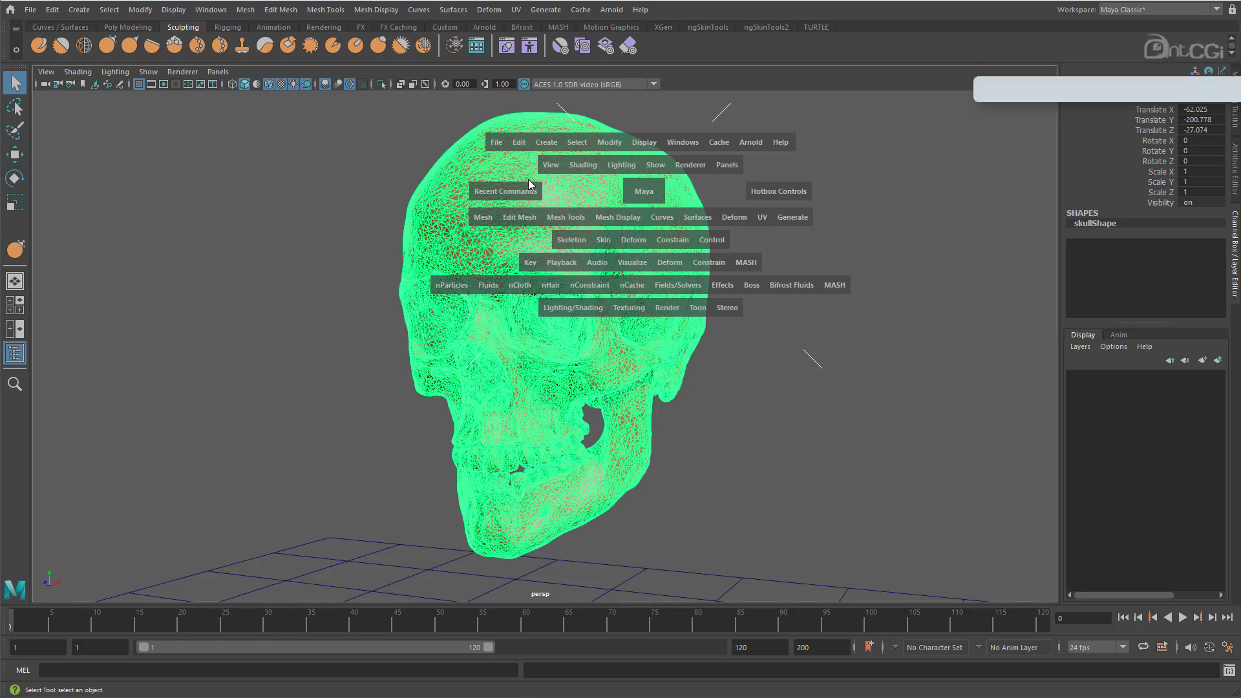
{"action": "left_click", "coordinate": [483, 217]}
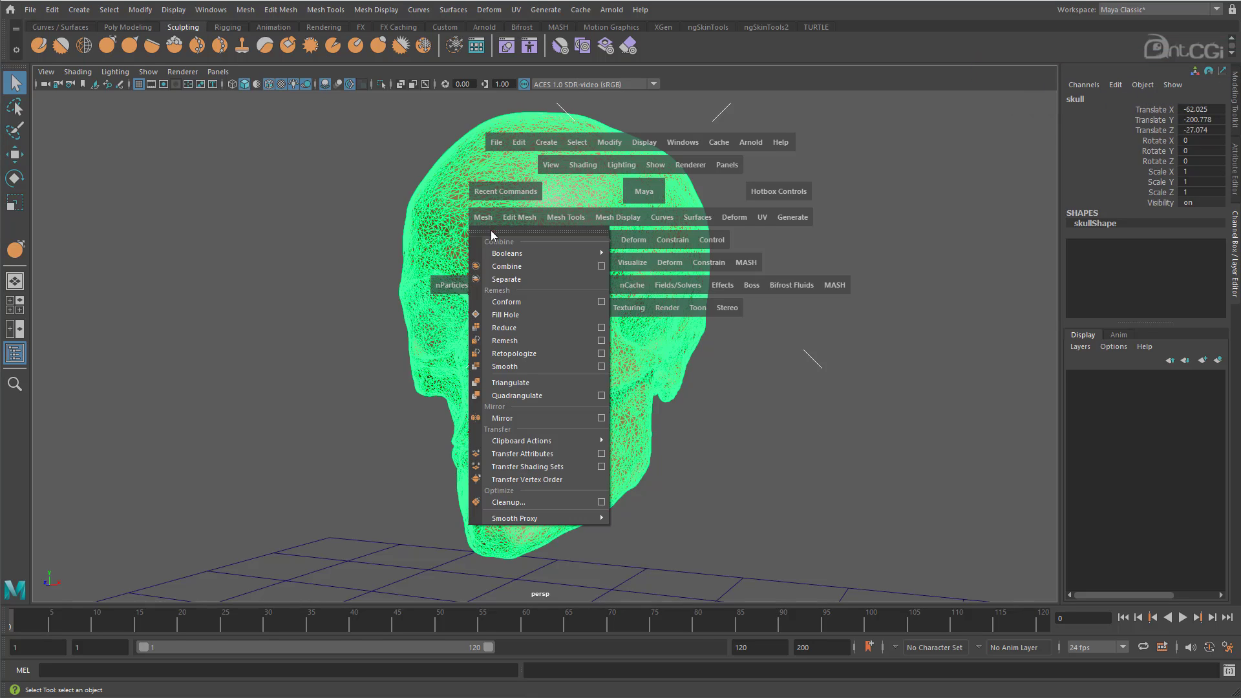
{"action": "left_click", "coordinate": [601, 354]}
{"action": "left_click_drag", "start_coordinate": [914, 113], "coordinate": [211, 109]}
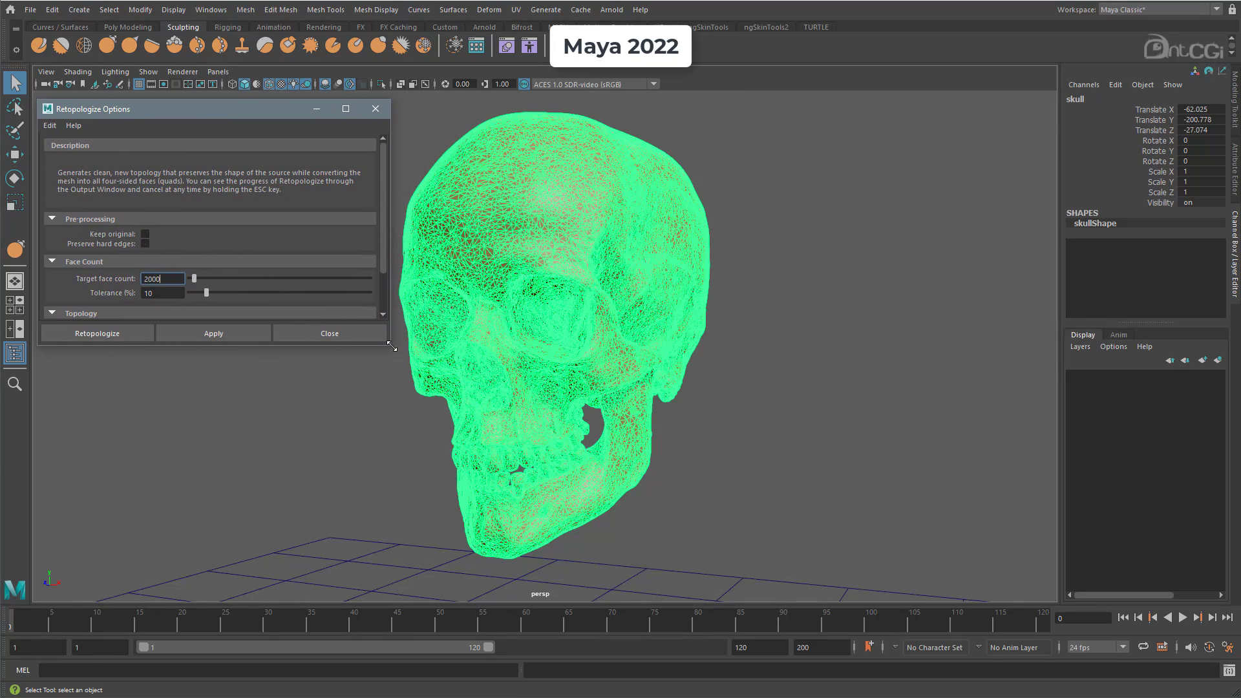
{"action": "left_click_drag", "start_coordinate": [392, 347], "coordinate": [387, 452]}
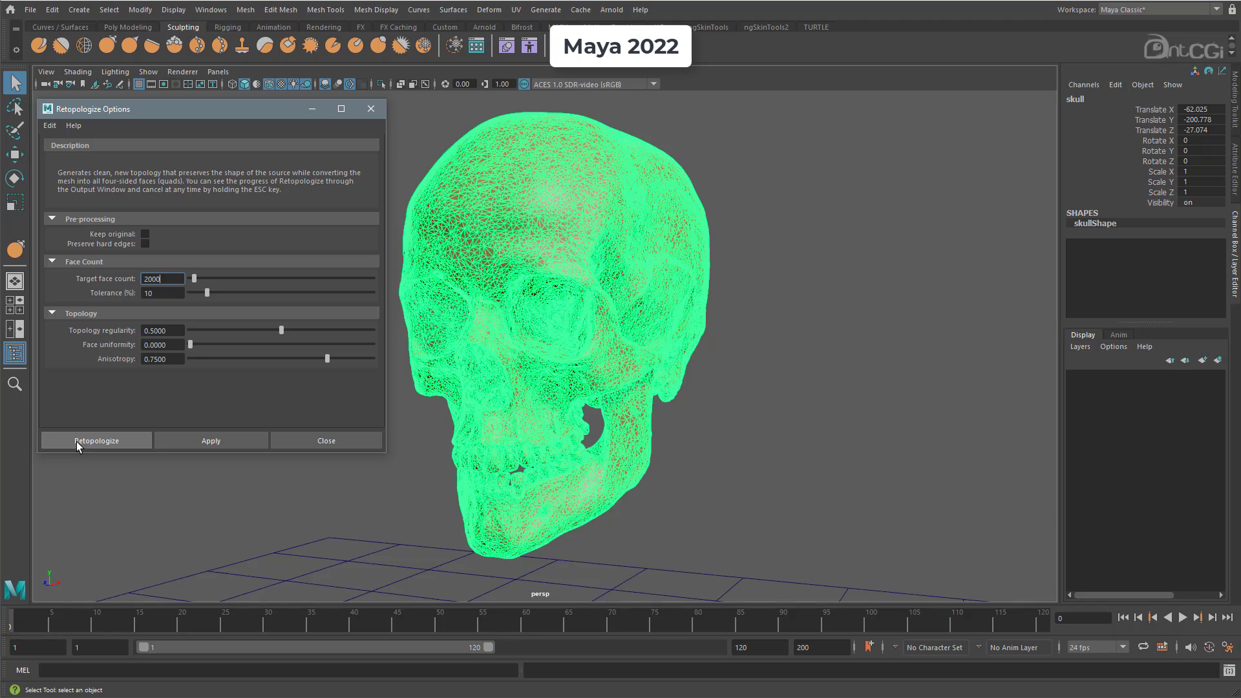
{"action": "left_click", "coordinate": [76, 440]}
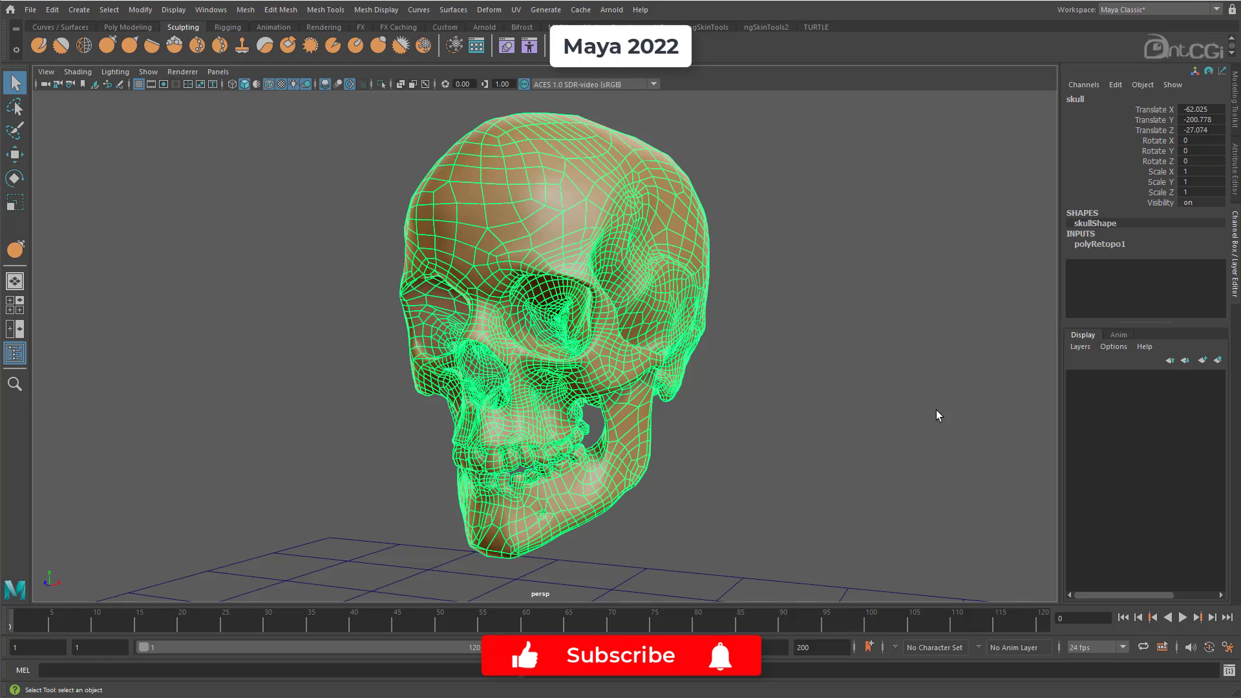
{"action": "left_click", "coordinate": [936, 410]}
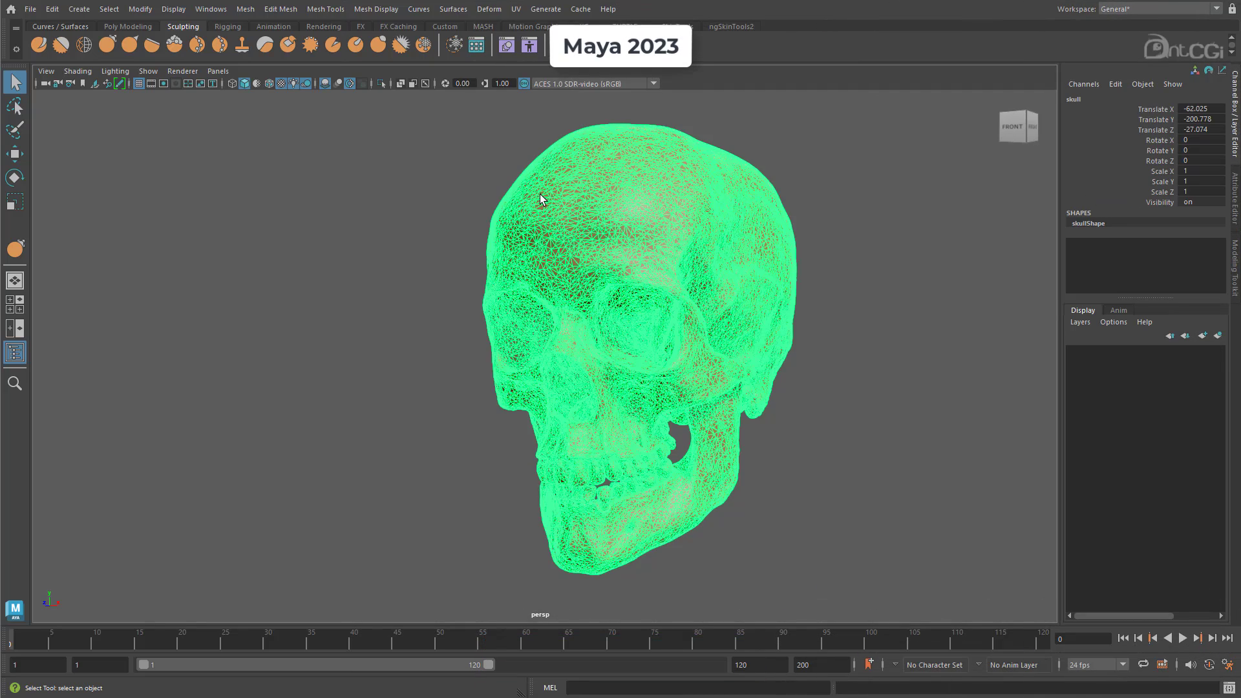
- In Maya 2023, retopologize the same skull with Preprocess Mesh enabled and a target face count of 2000
{"action": "key", "text": "space"}
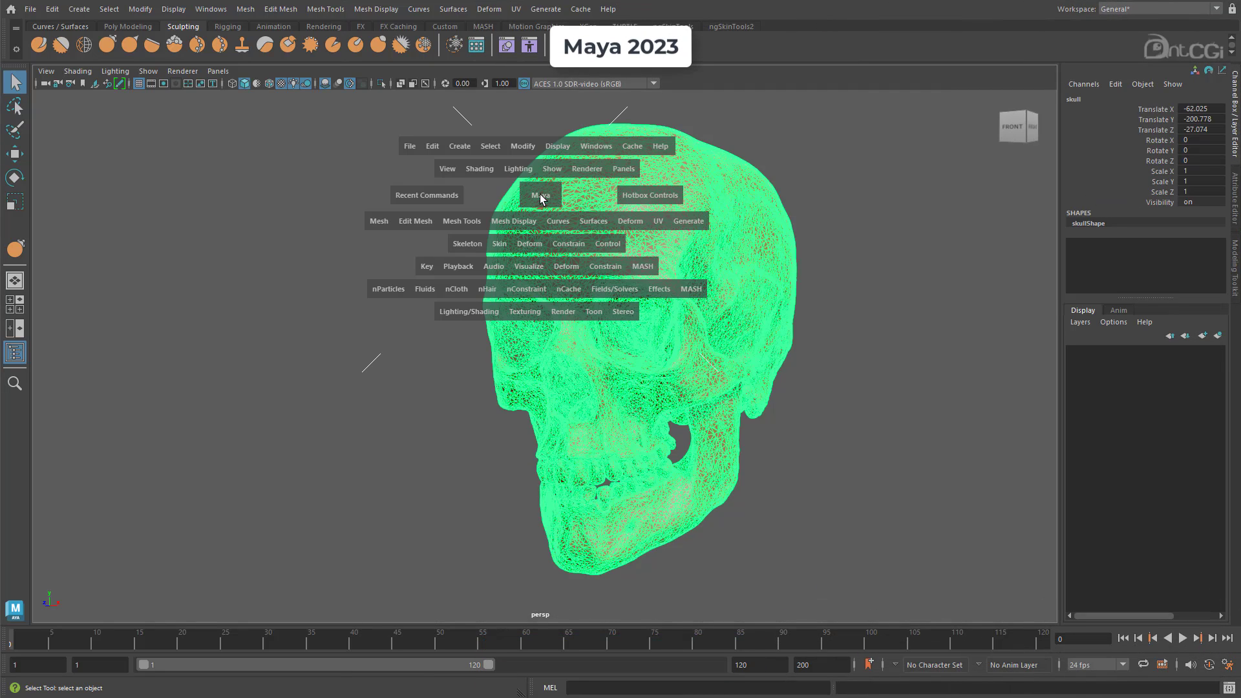
{"action": "left_click", "coordinate": [378, 221]}
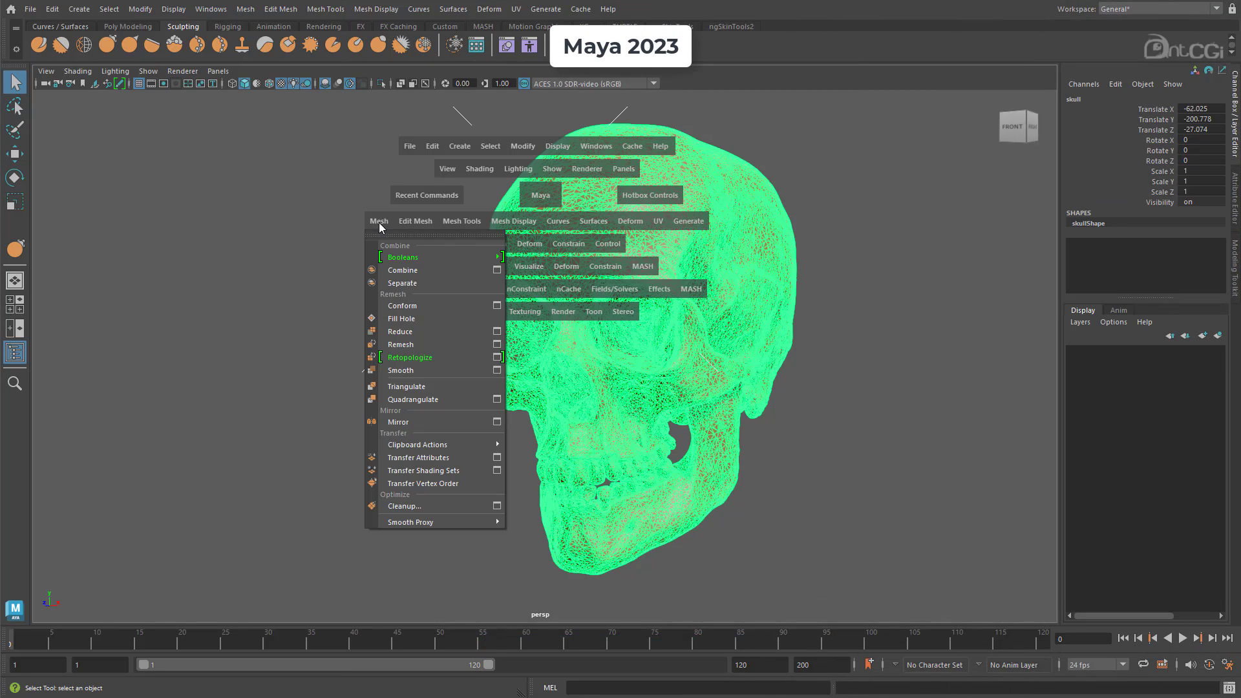
{"action": "left_click", "coordinate": [495, 357]}
{"action": "left_click_drag", "start_coordinate": [877, 108], "coordinate": [191, 124]}
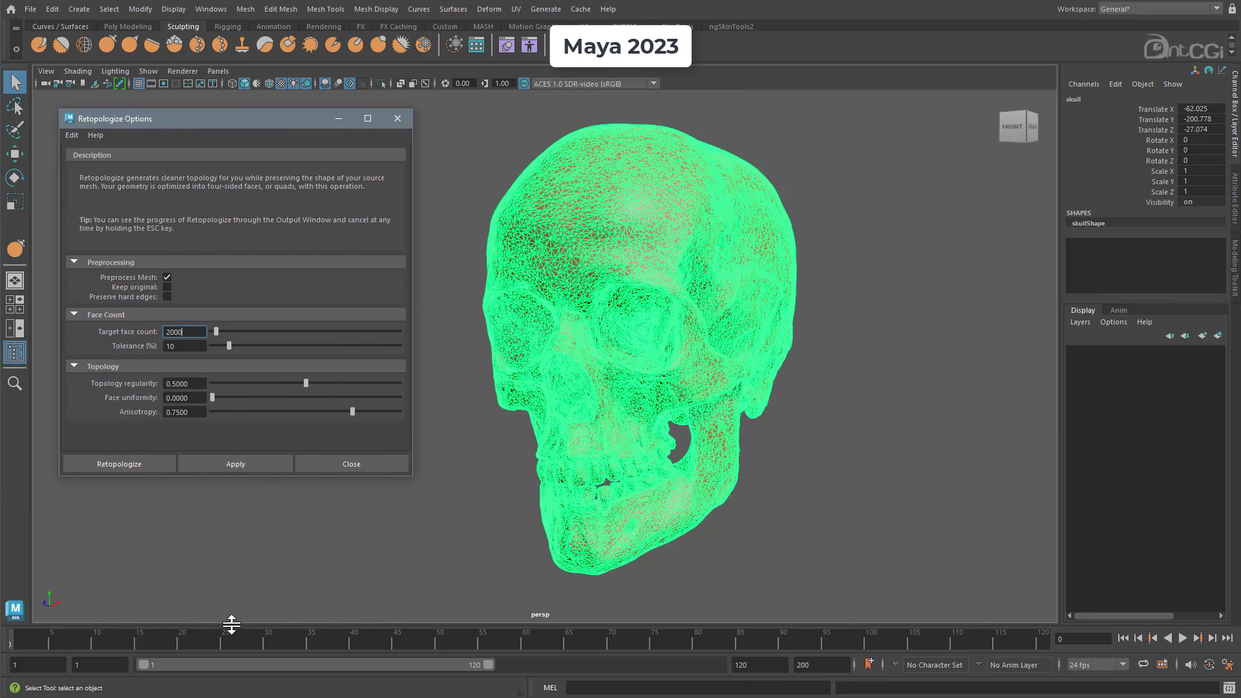
{"action": "left_click", "coordinate": [111, 467]}
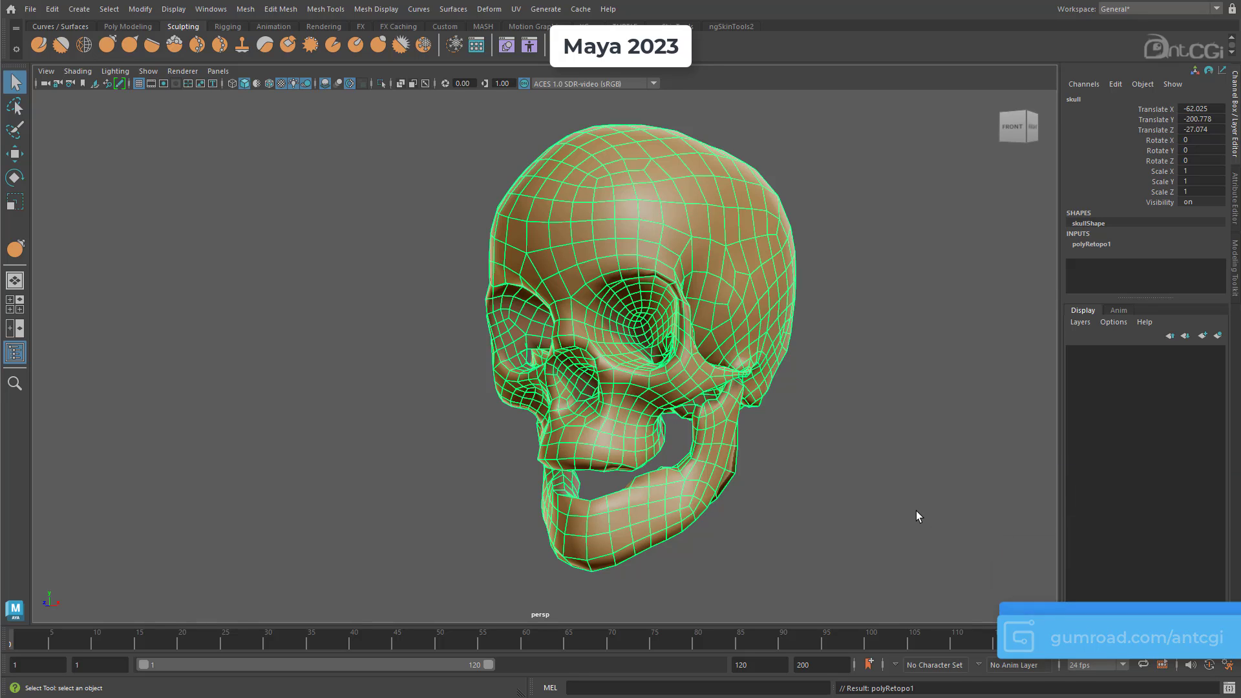
{"action": "left_click", "coordinate": [848, 518]}
{"action": "mouse_move", "coordinate": [848, 518]}
{"action": "left_mouse_down", "text": "alt"}
{"action": "mouse_move", "coordinate": [992, 515]}
{"action": "mouse_move", "coordinate": [827, 521]}
{"action": "left_mouse_up", "text": "alt"}
{"action": "left_click", "coordinate": [769, 248]}
{"action": "left_click_drag", "start_coordinate": [859, 438], "coordinate": [857, 500], "text": "alt"}
{"action": "middle_click_drag", "start_coordinate": [857, 500], "coordinate": [894, 497], "text": "alt"}
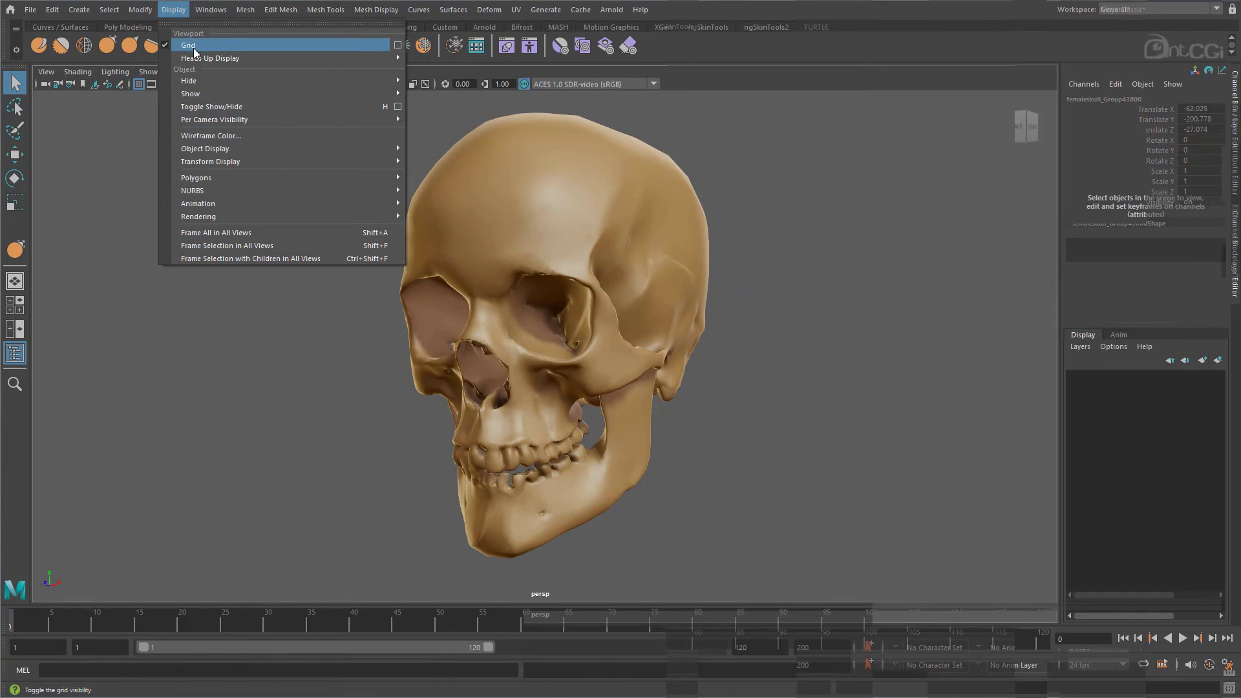
- In Maya 2022, display the Poly Count heads-up information and select the retopologized skull
{"action": "mouse_move", "coordinate": [203, 58]}
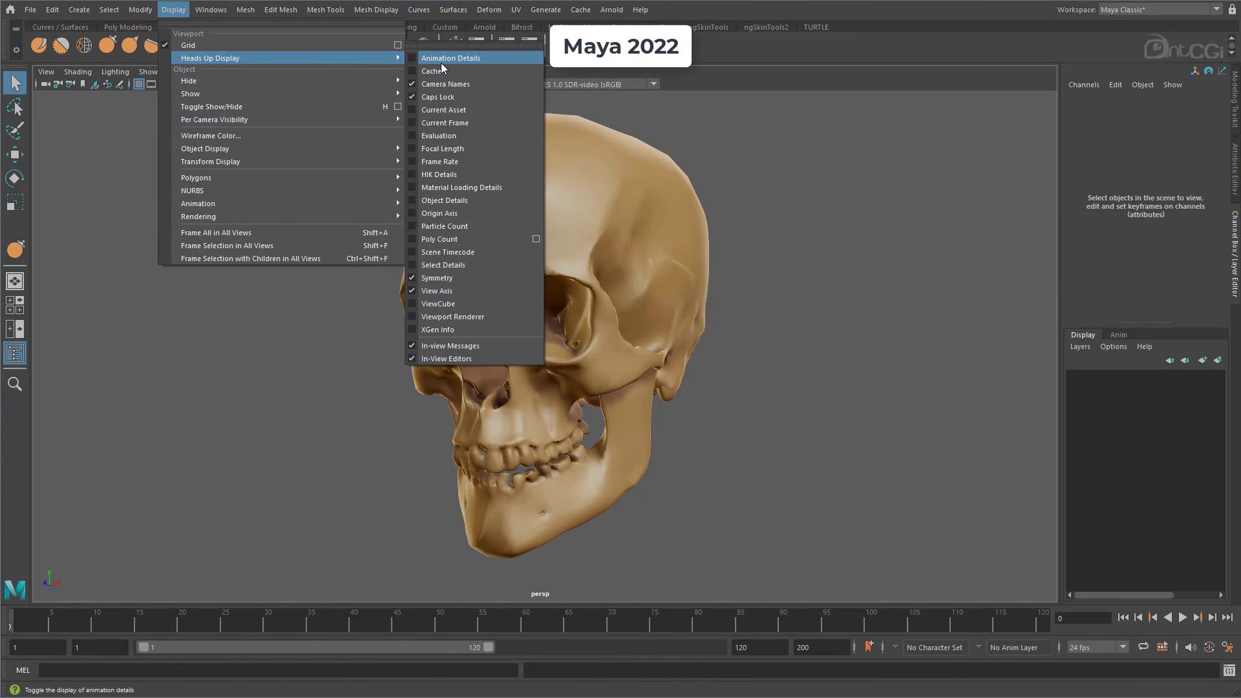
{"action": "left_click", "coordinate": [440, 238]}
{"action": "left_click", "coordinate": [478, 213]}
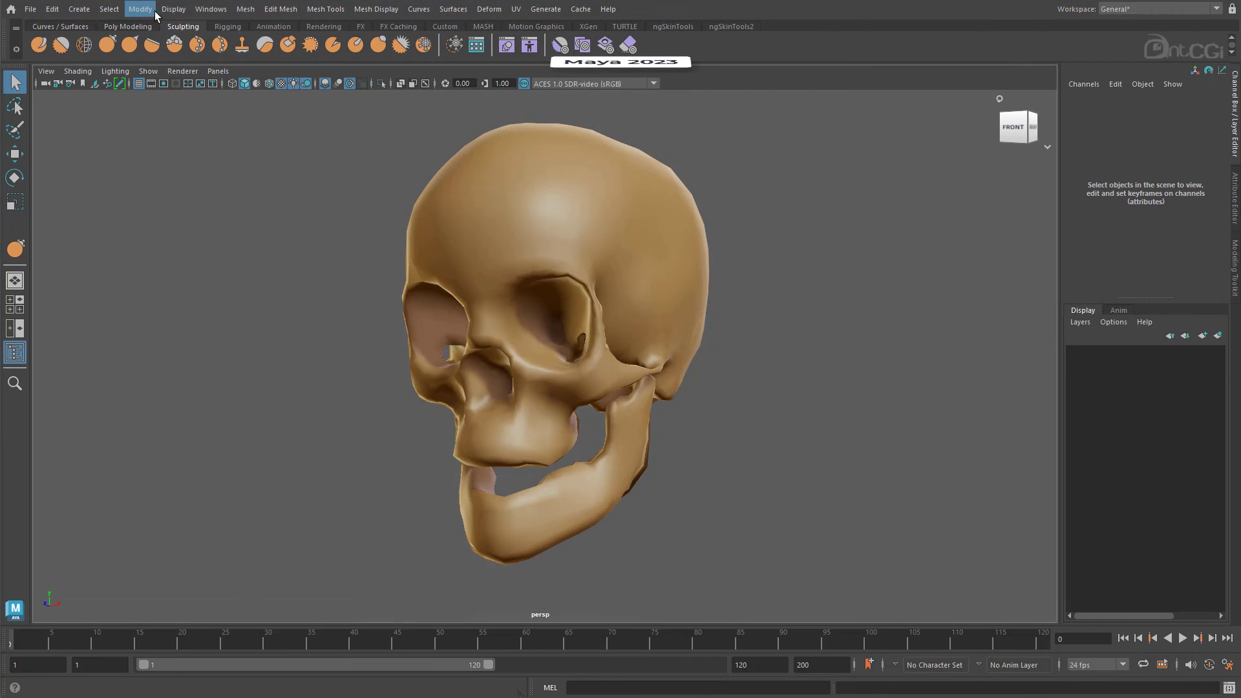
- Switch to Maya 2023, turn on the Poly Count heads-up display and select the skull
{"action": "left_click", "coordinate": [173, 9]}
{"action": "mouse_move", "coordinate": [213, 57]}
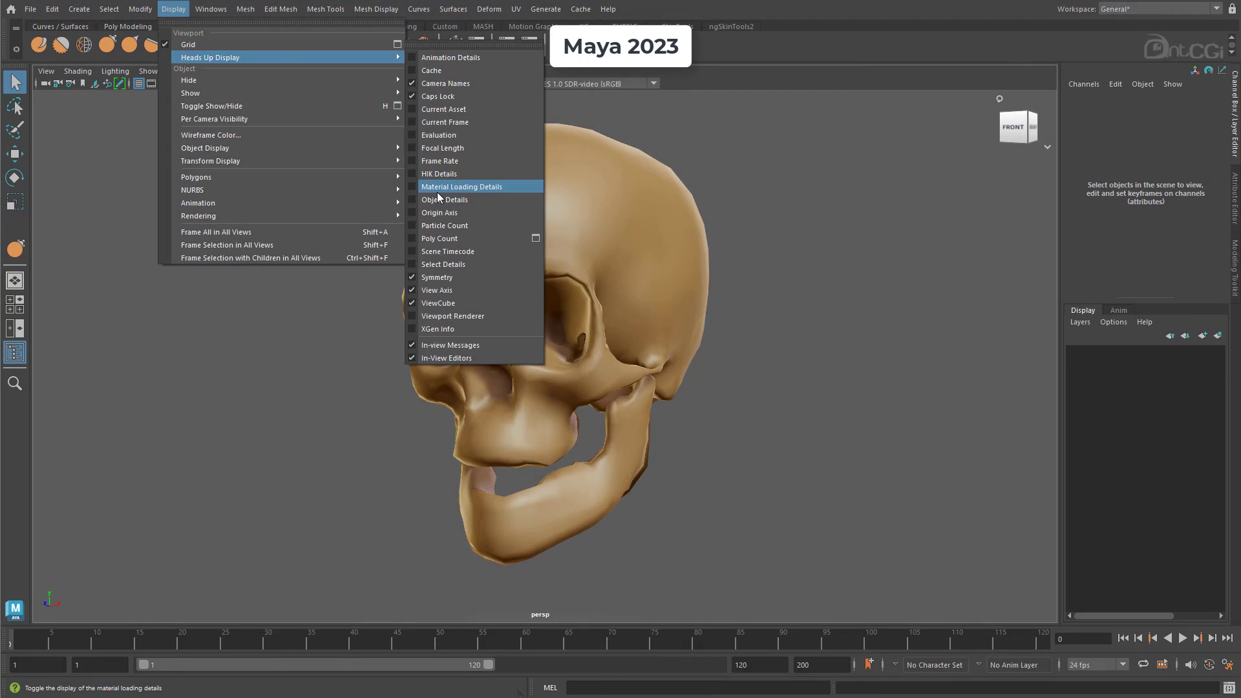
{"action": "left_click", "coordinate": [442, 238]}
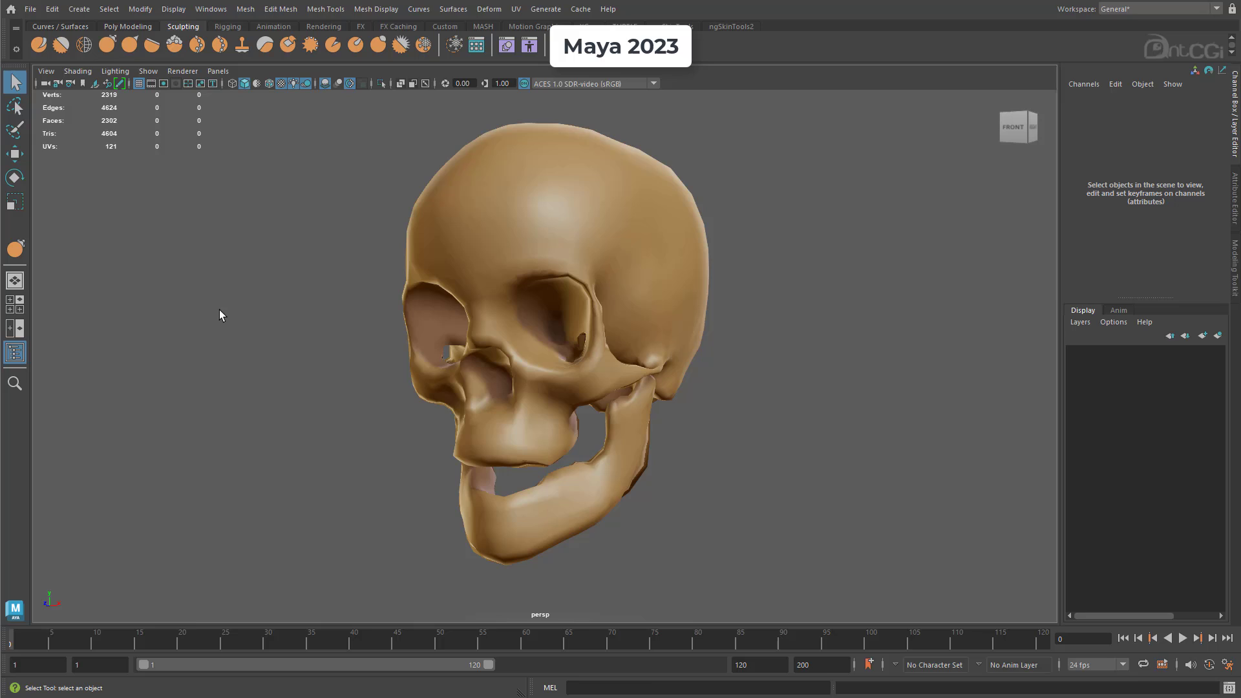
{"action": "left_click", "coordinate": [477, 238]}
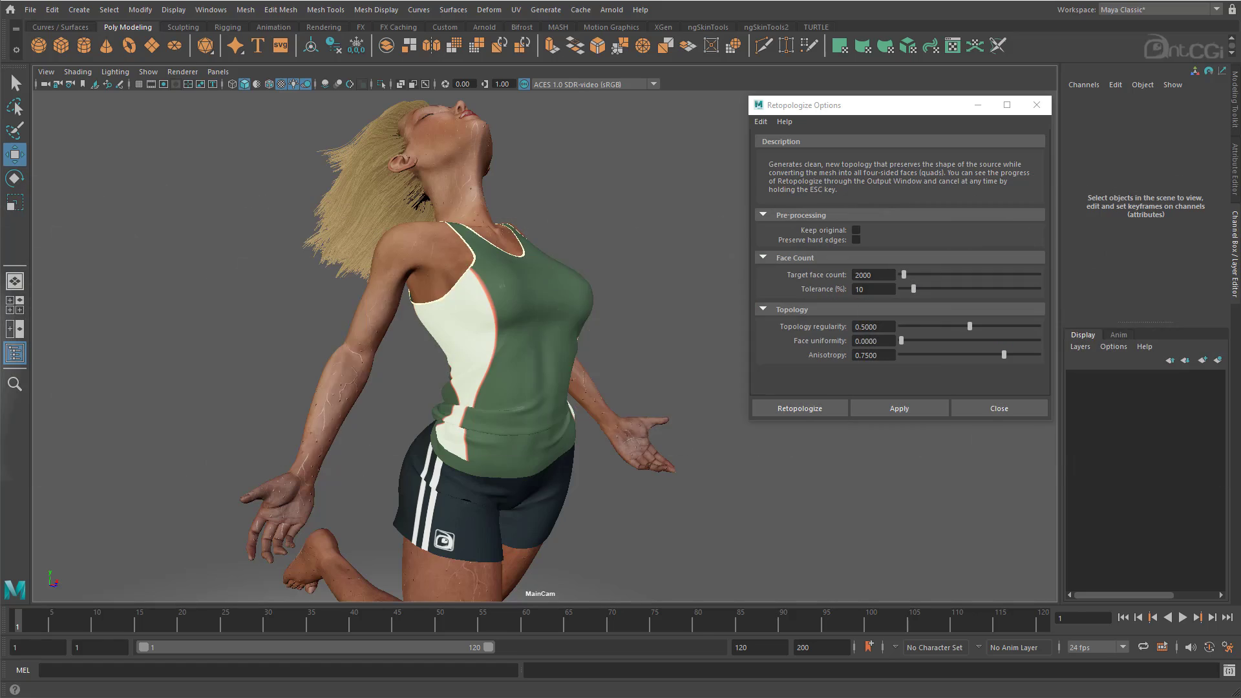
- In Maya 2022, retopologize the shirt with a target face count of 2000, tolerance 10%, topology regularity 0.5 and anisotropy 0.75
{"action": "left_click", "coordinate": [419, 324]}
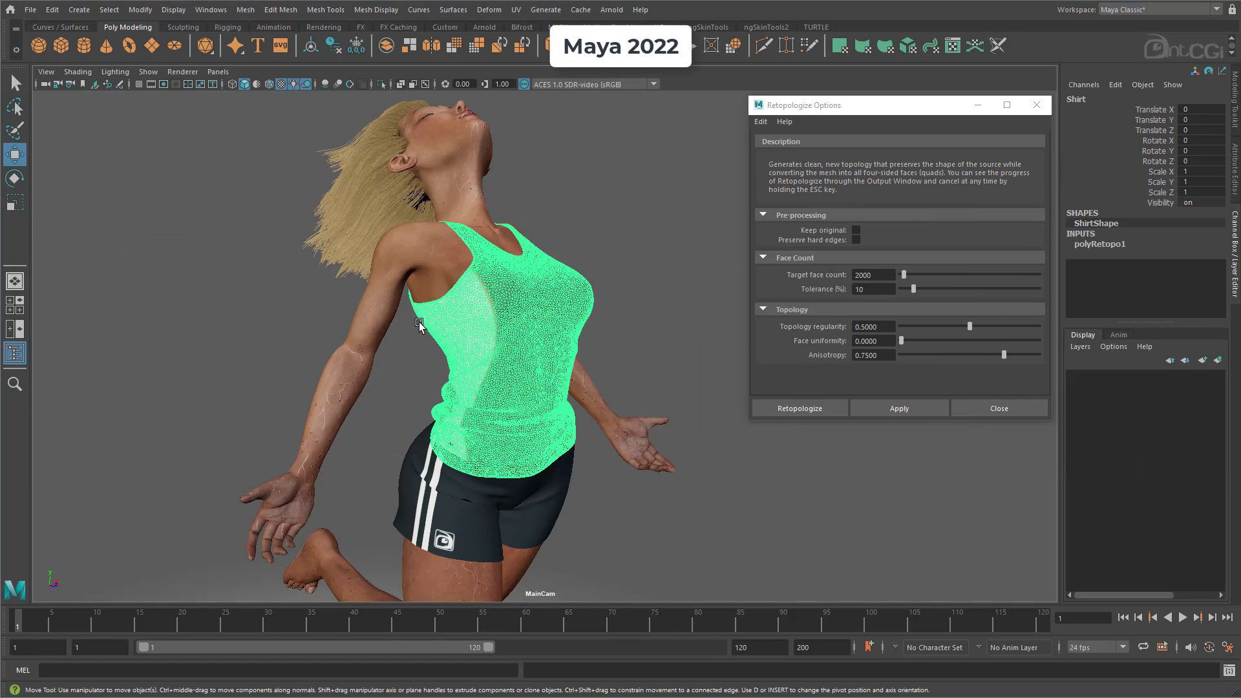
{"action": "left_click", "coordinate": [415, 442]}
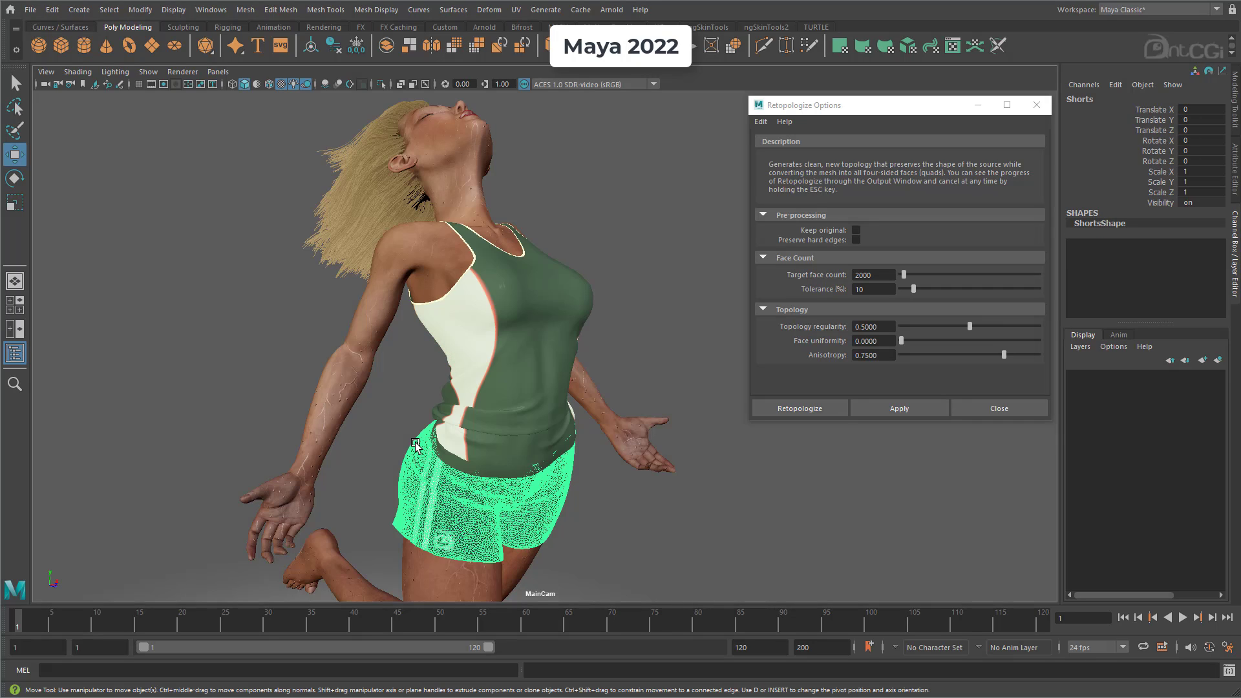
{"action": "left_click", "coordinate": [584, 327]}
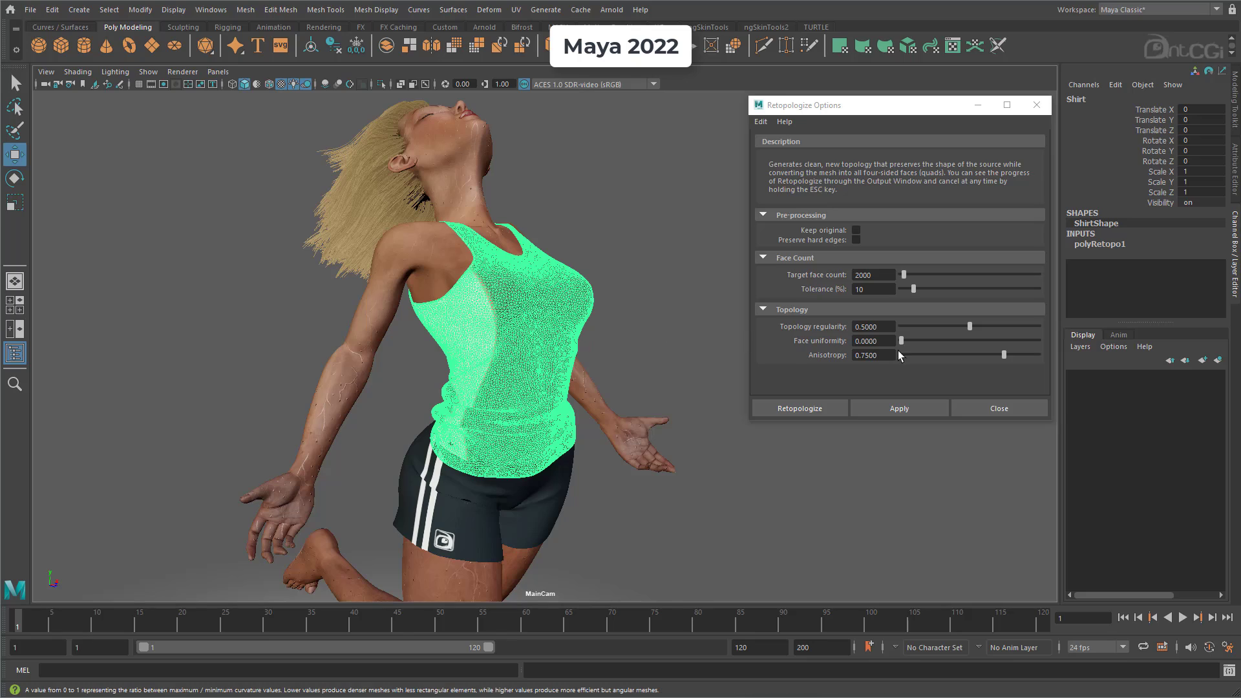
{"action": "left_click", "coordinate": [804, 284]}
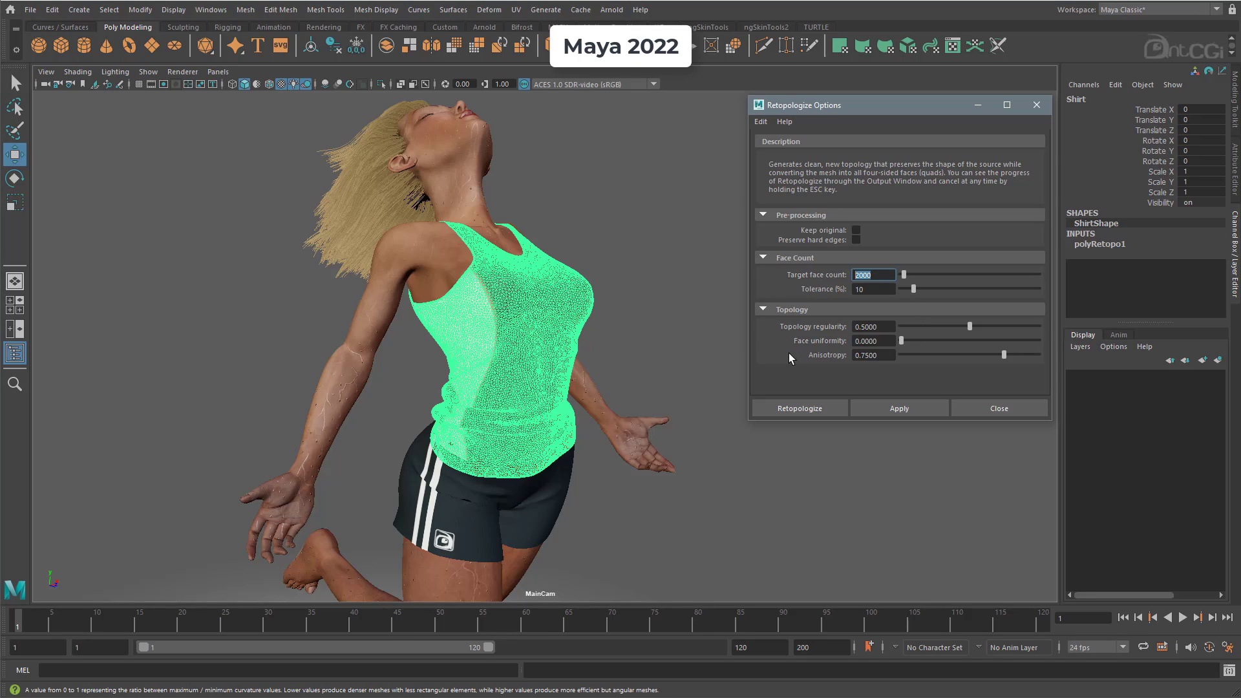
{"action": "left_click", "coordinate": [904, 409]}
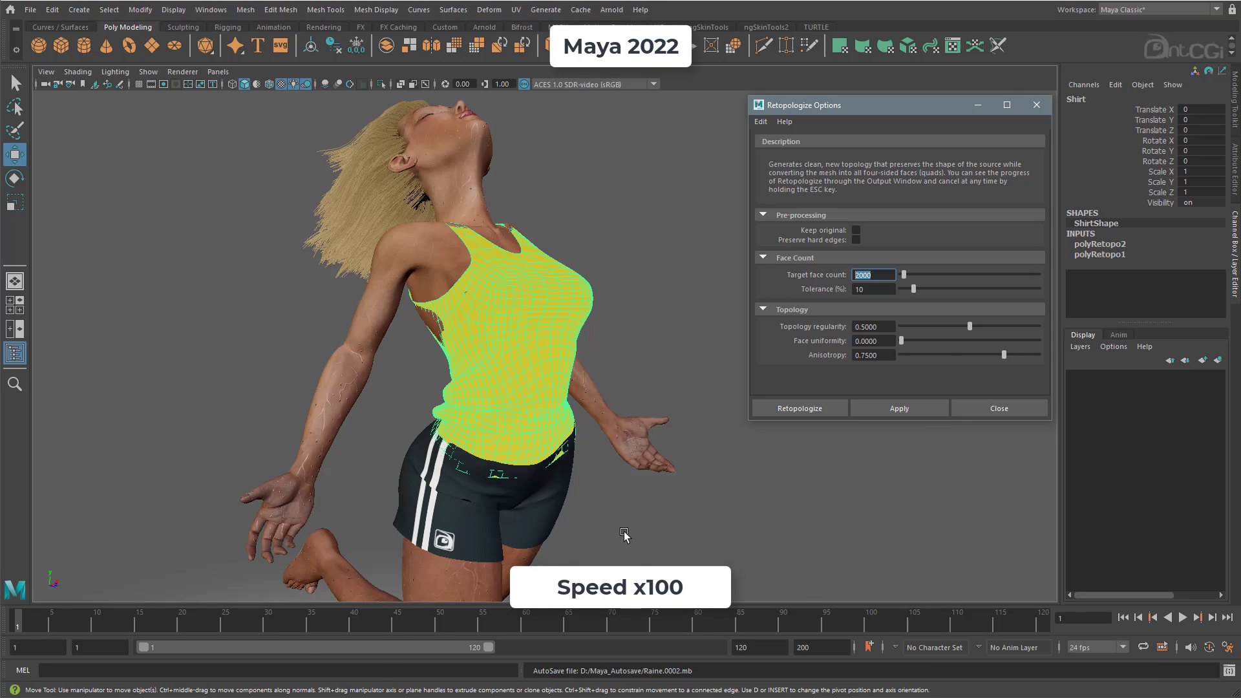
- Retopologize the shorts with the same settings, deselect them and display wireframe on shaded
{"action": "left_click", "coordinate": [504, 511]}
{"action": "left_click", "coordinate": [912, 407]}
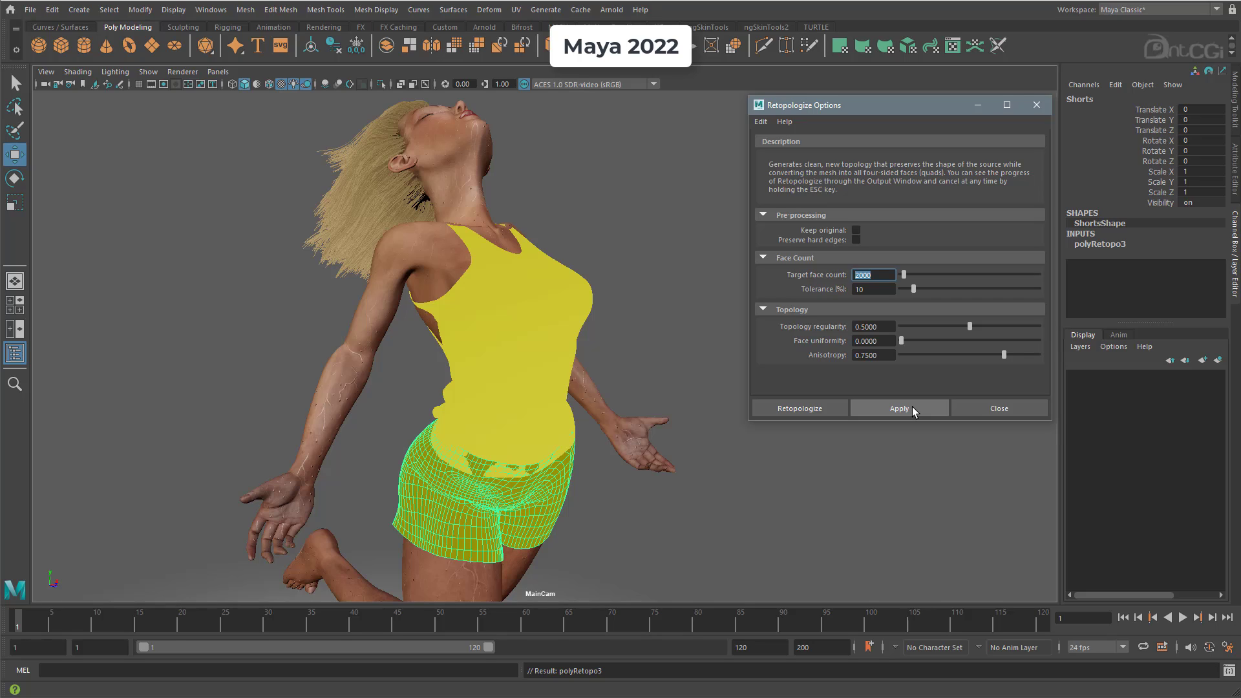
{"action": "left_click", "coordinate": [653, 264]}
{"action": "left_click", "coordinate": [77, 71]}
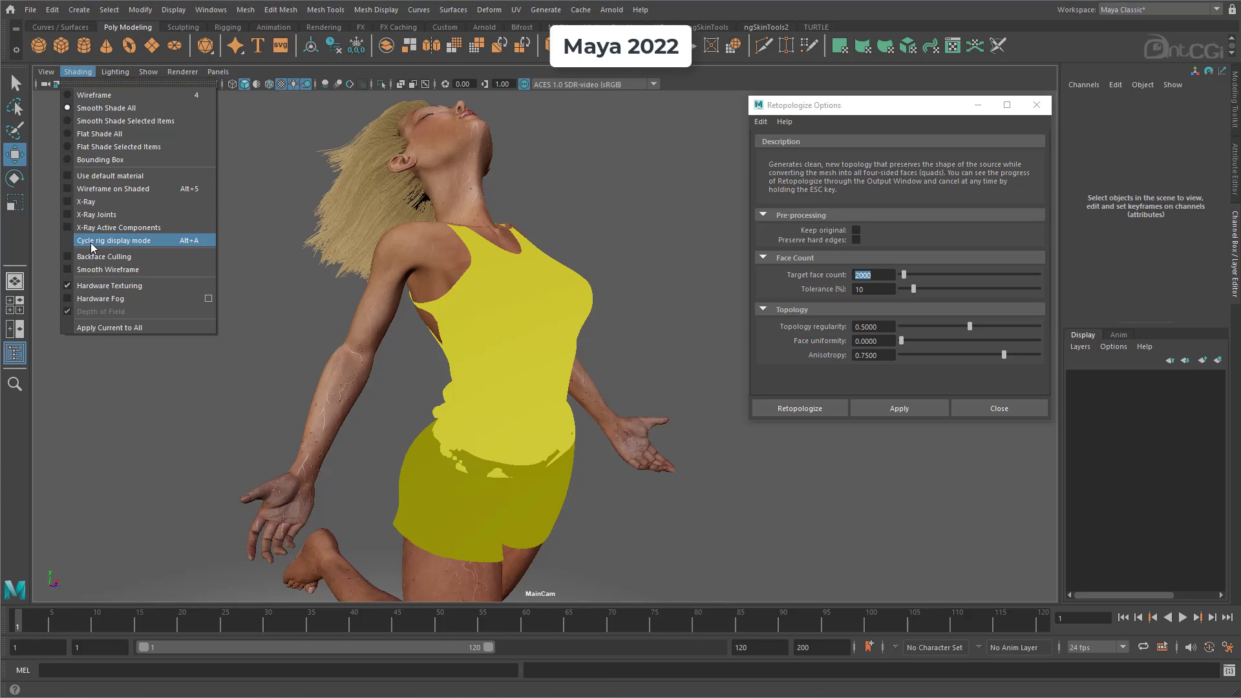
{"action": "left_click", "coordinate": [114, 187]}
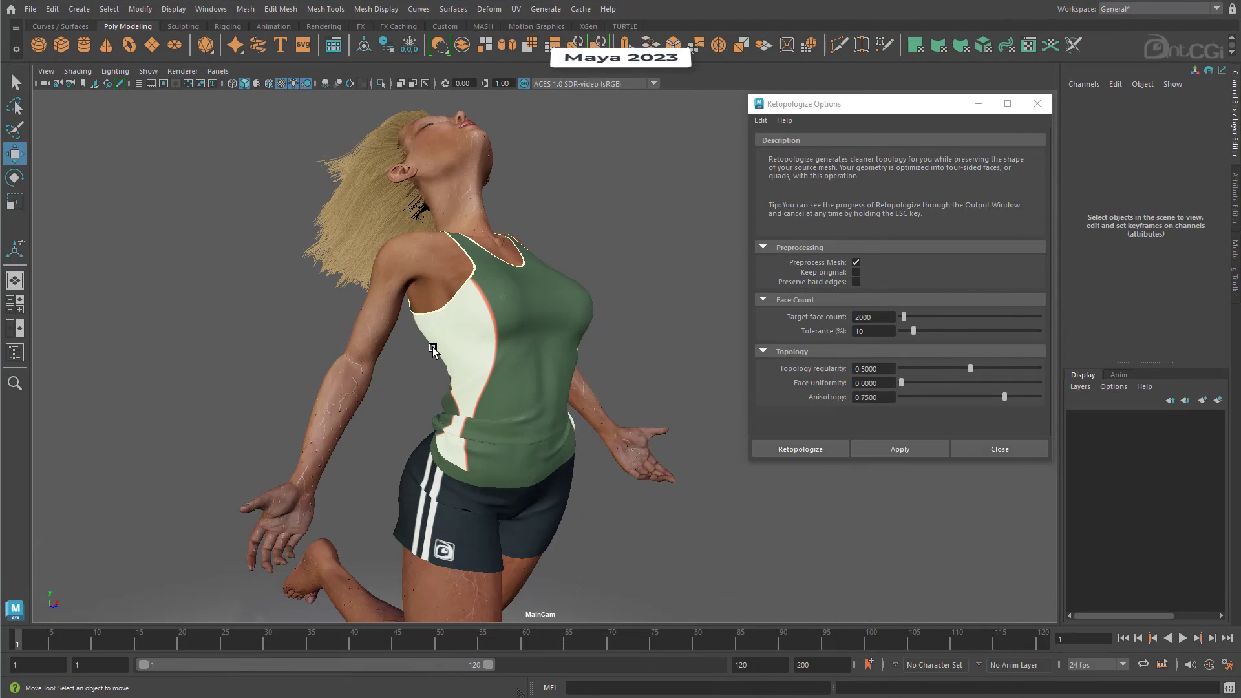
- In Maya 2023, retopologize the shirt and then the shorts with Preprocess Mesh enabled and a target face count of 2000
{"action": "left_click", "coordinate": [432, 346]}
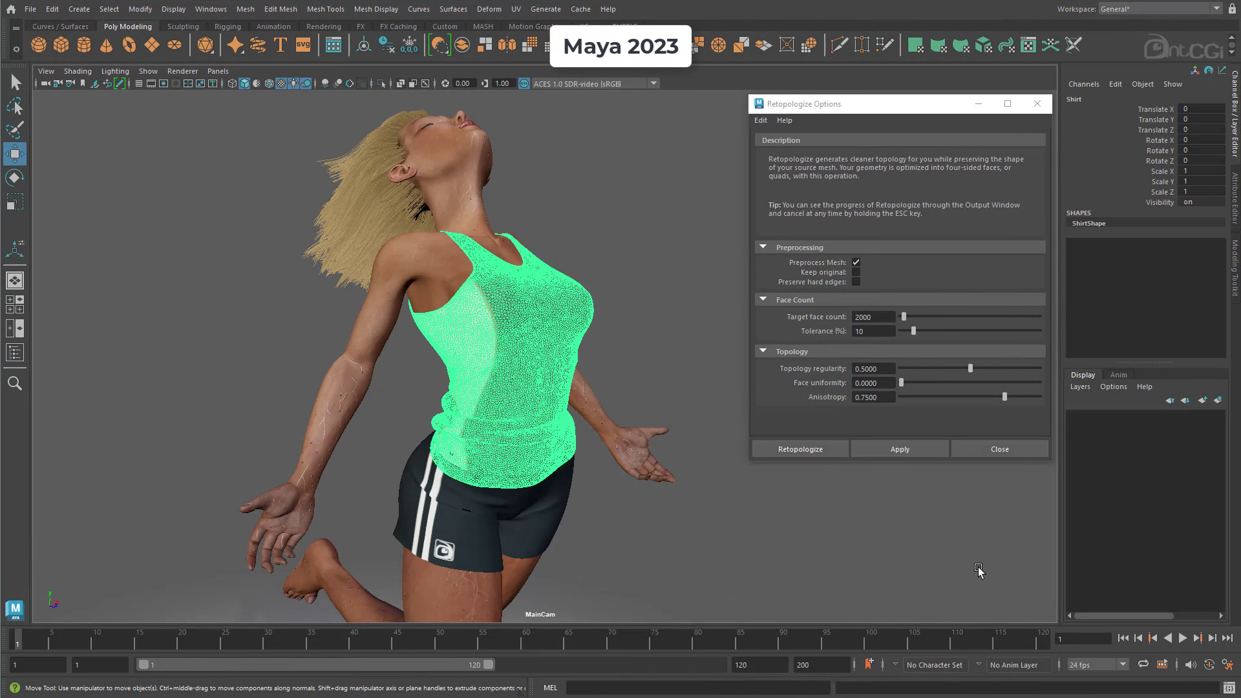
{"action": "left_click", "coordinate": [900, 448]}
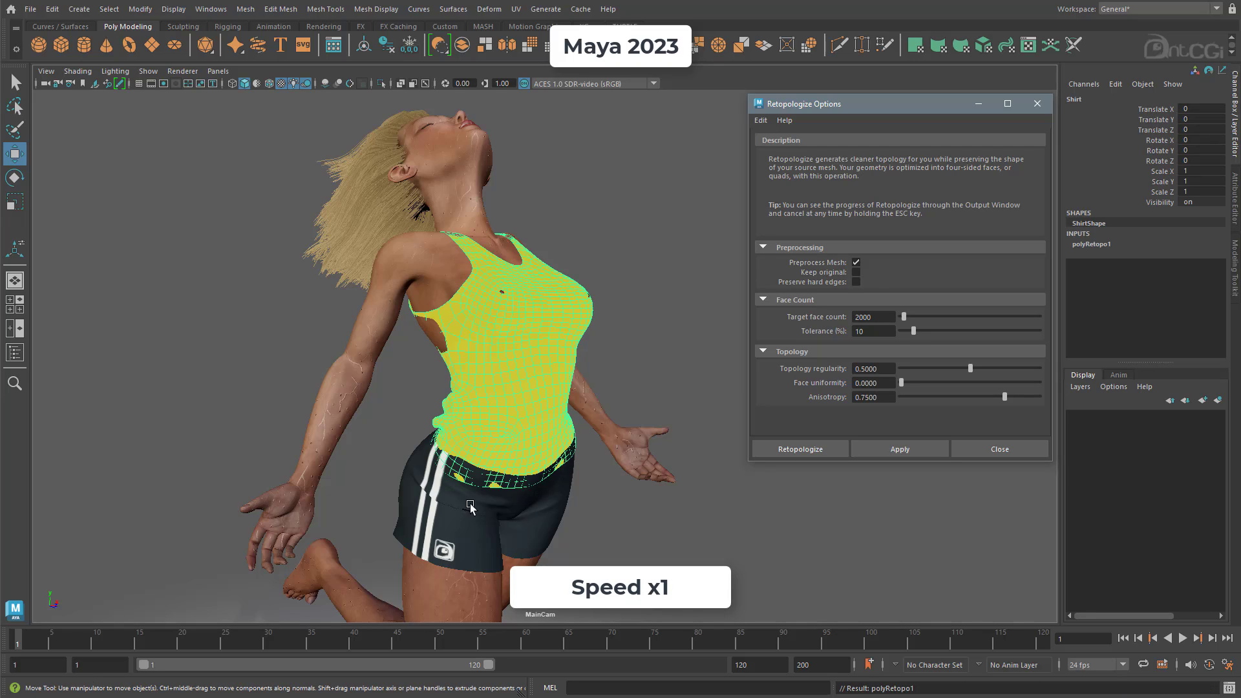
{"action": "left_click", "coordinate": [401, 471]}
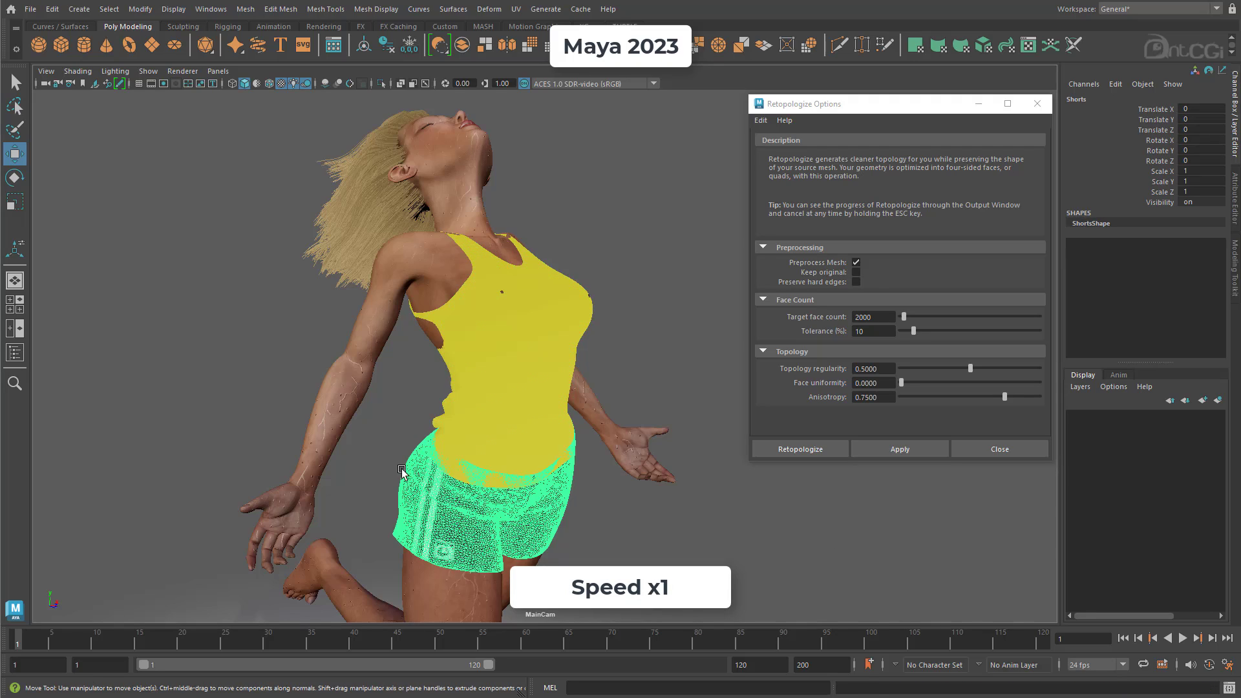
{"action": "left_click", "coordinate": [891, 448]}
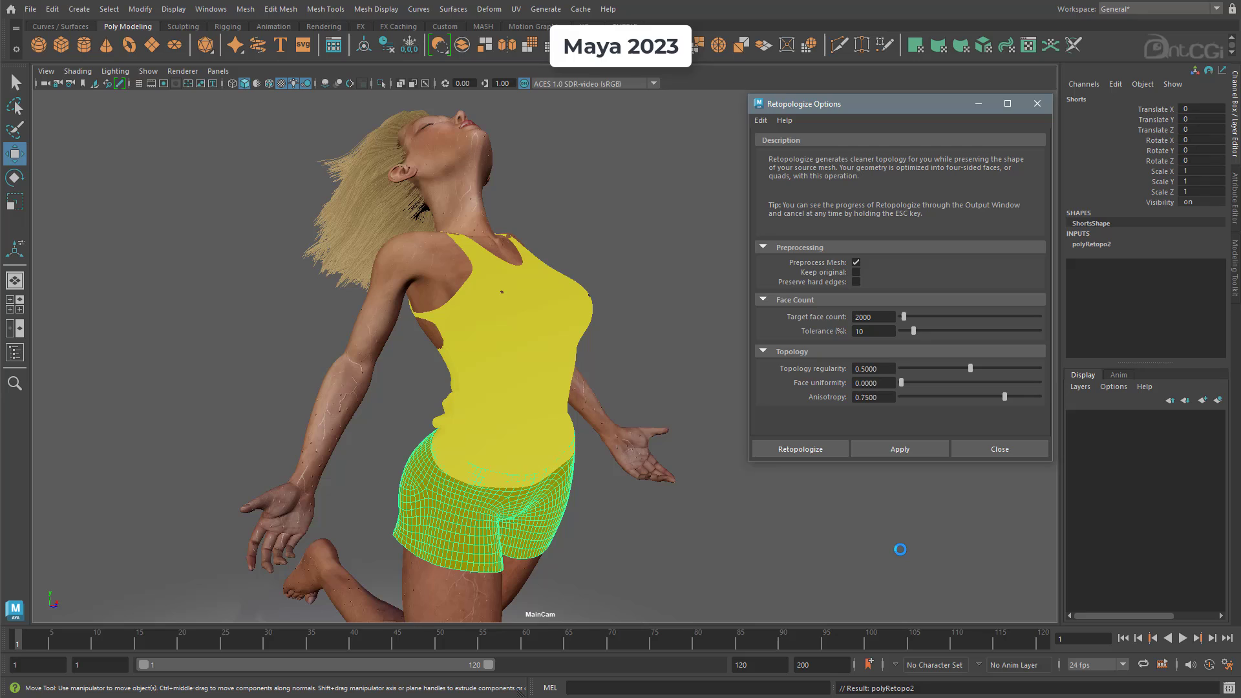
- Deselect the retopologized clothing and display wireframe on shaded in the Maya 2023 viewport
{"action": "left_click", "coordinate": [899, 549]}
{"action": "left_click", "coordinate": [91, 75]}
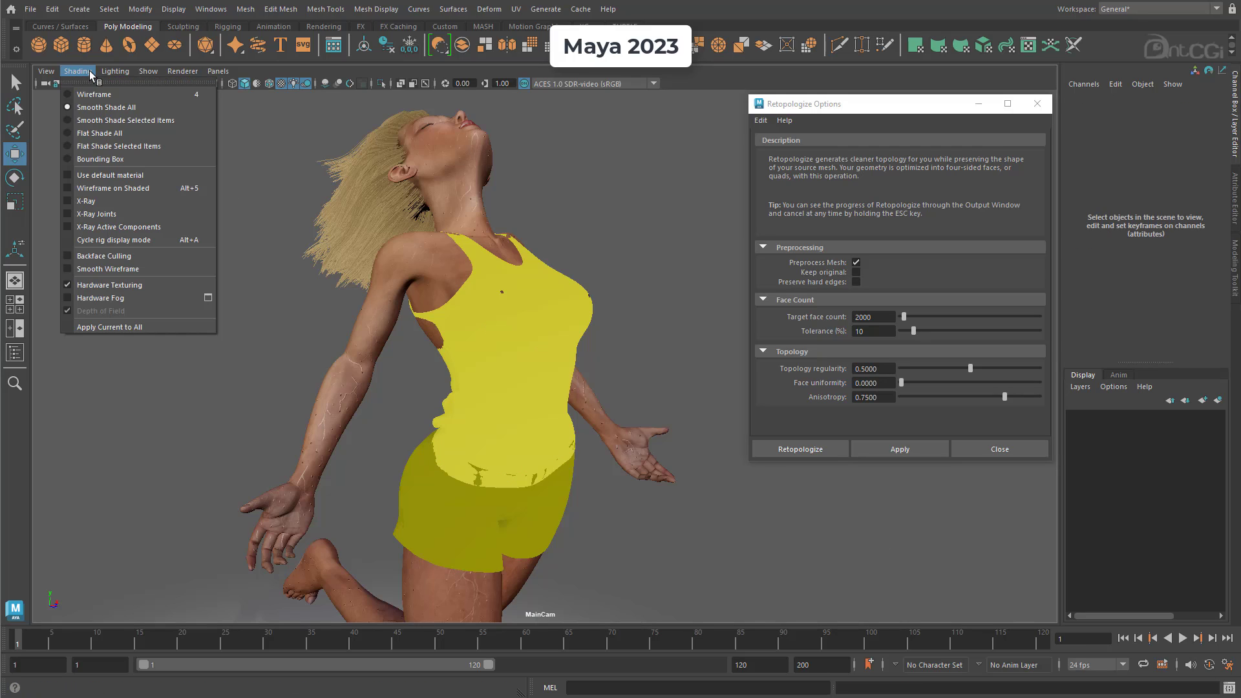
{"action": "left_click", "coordinate": [113, 190]}
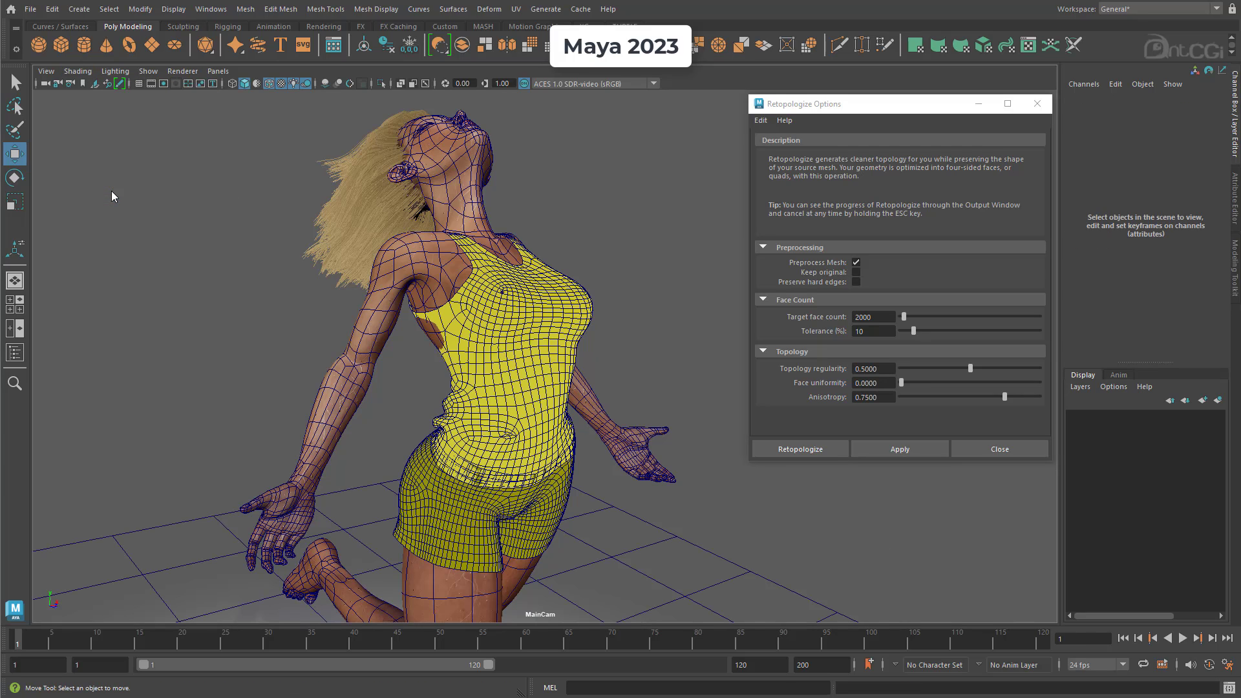
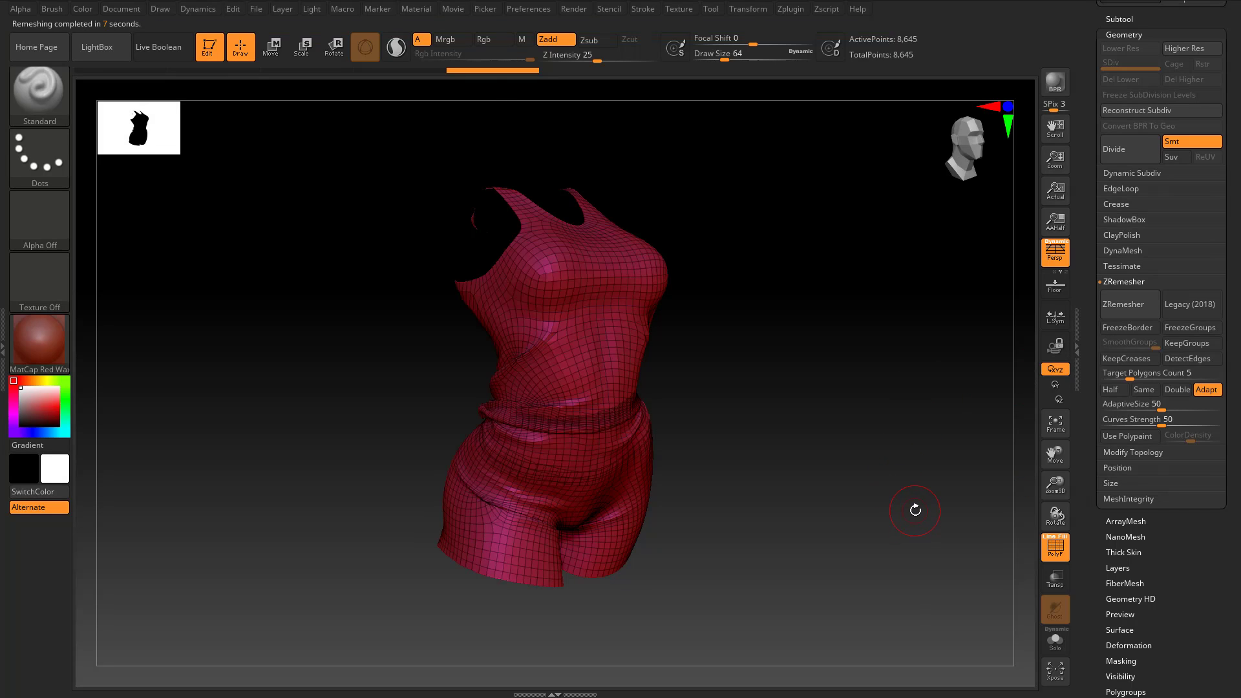
{"action": "mouse_move", "coordinate": [916, 507]}
{"action": "left_mouse_down"}
{"action": "mouse_move", "coordinate": [875, 510]}
{"action": "mouse_move", "coordinate": [1003, 511]}
{"action": "mouse_move", "coordinate": [908, 511]}
{"action": "left_mouse_up"}
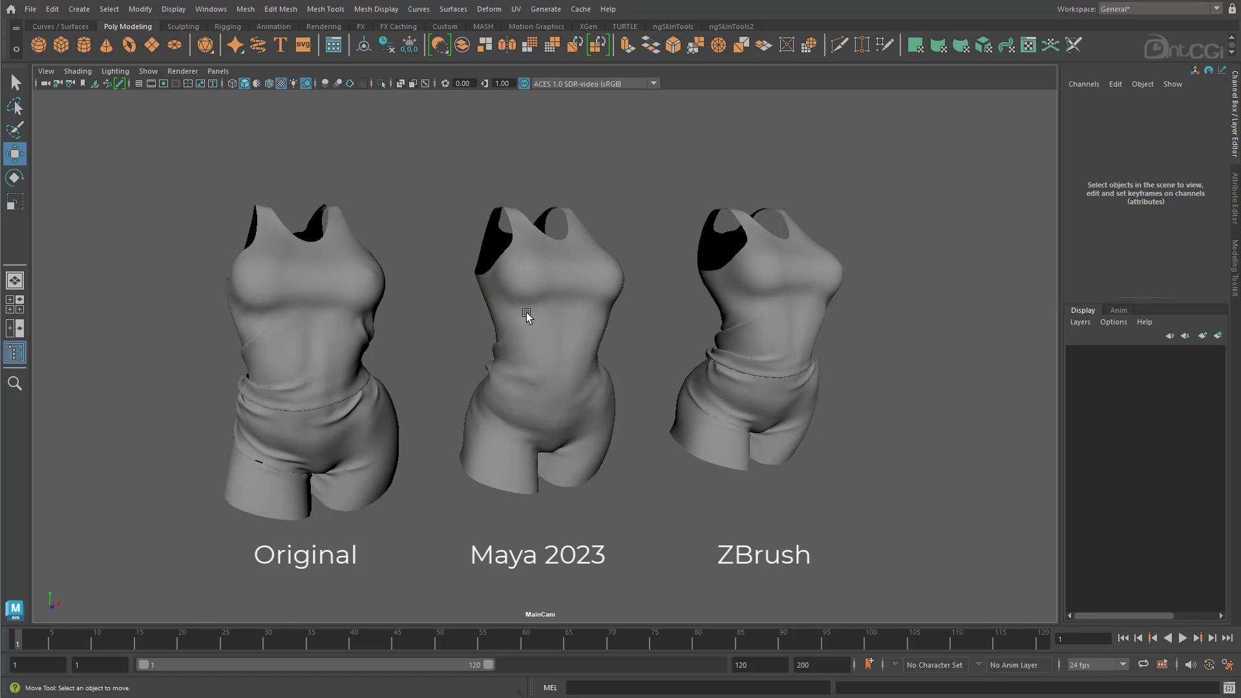
- Select the middle (Maya 2023) shirt, expand its polyRetopo1 attributes and display wireframe on shaded for the three compared meshes
{"action": "left_click", "coordinate": [527, 315]}
{"action": "left_click", "coordinate": [1092, 238]}
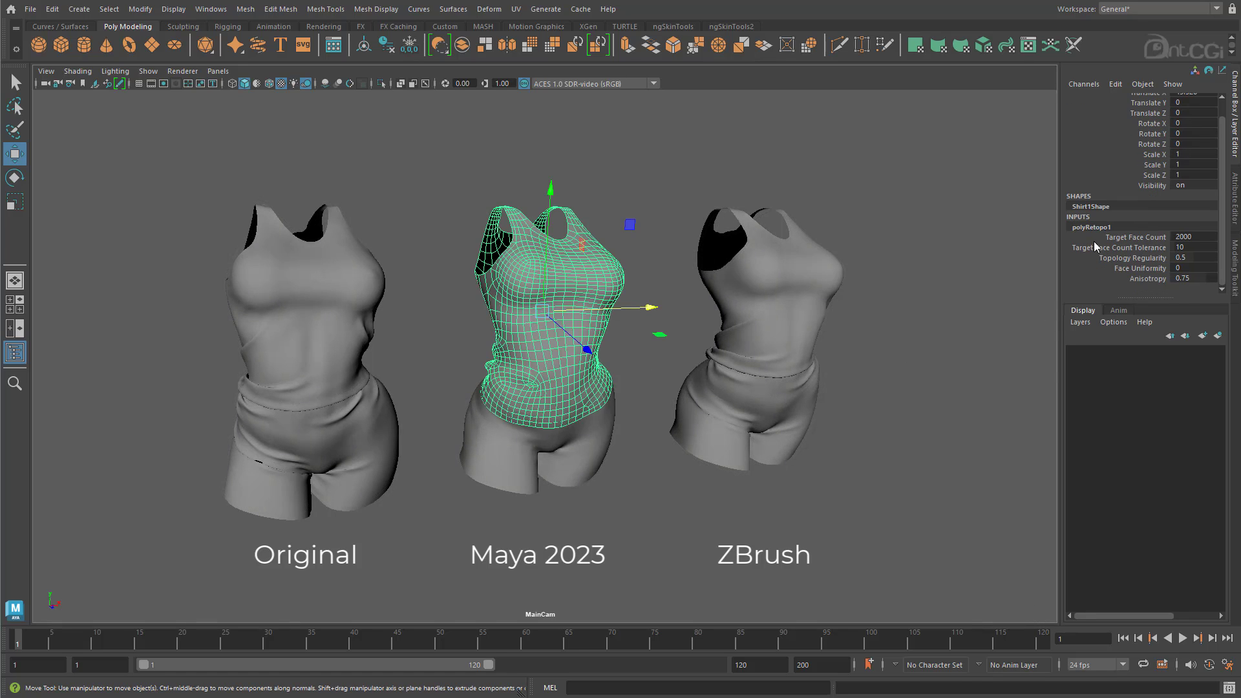
{"action": "left_click", "coordinate": [77, 71]}
{"action": "left_click", "coordinate": [104, 170]}
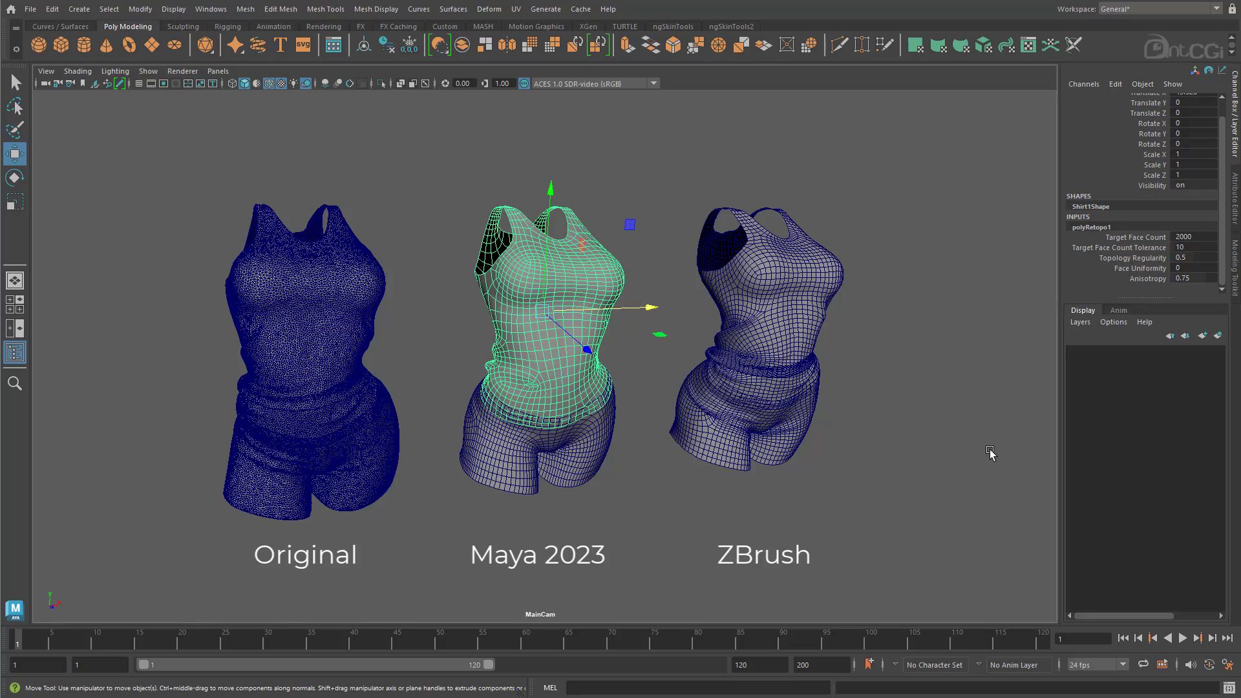
- Set the Face Uniformity of the middle shirt's retopology to 0.5 and deselect it
{"action": "left_click", "coordinate": [1194, 267]}
{"action": "type", "text": "0.5"}
{"action": "key", "text": "Return"}
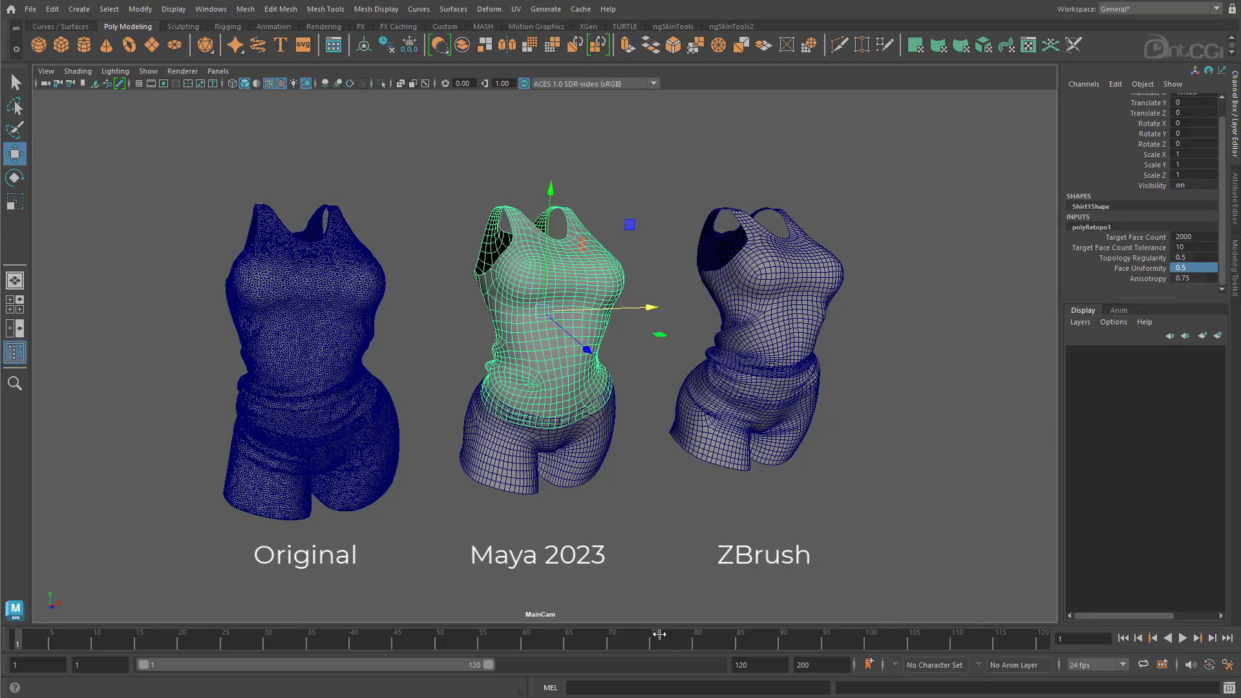
{"action": "left_click", "coordinate": [657, 435]}
- From the back view, set the Topology Regularity of the middle shirt's retopology to 1 and deselect it
{"action": "left_click_drag", "start_coordinate": [656, 435], "coordinate": [607, 296], "text": "alt"}
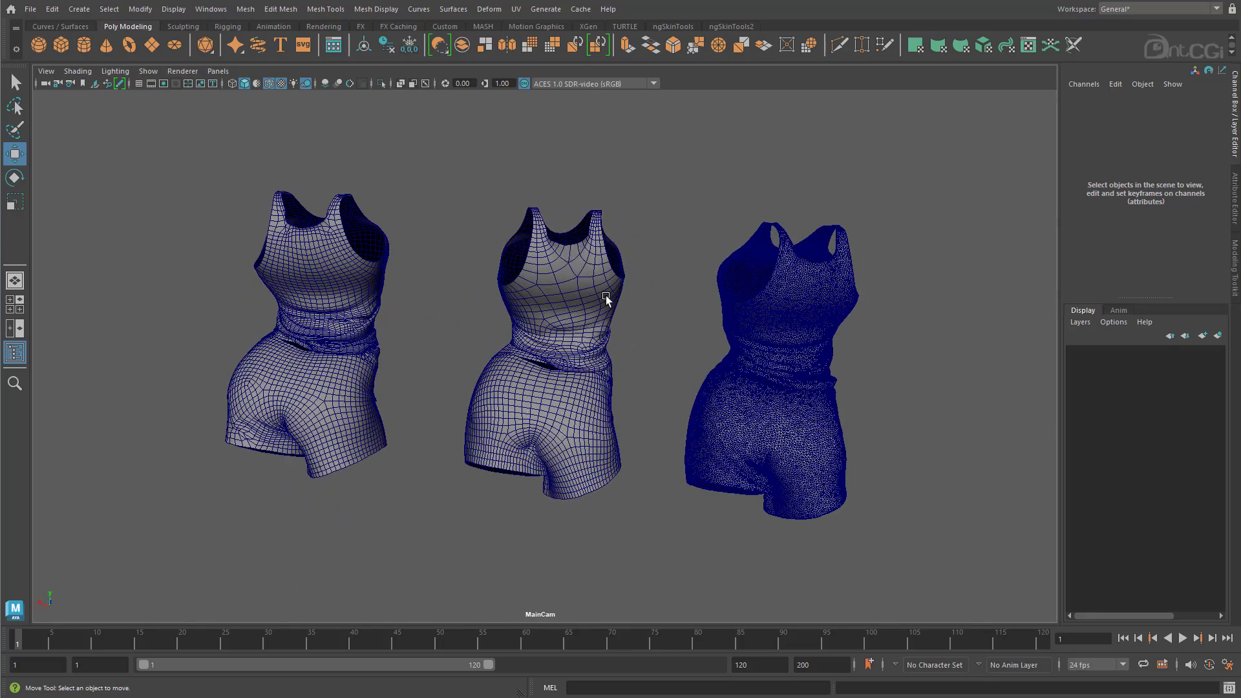
{"action": "left_click", "coordinate": [607, 296]}
{"action": "left_click", "coordinate": [1195, 257]}
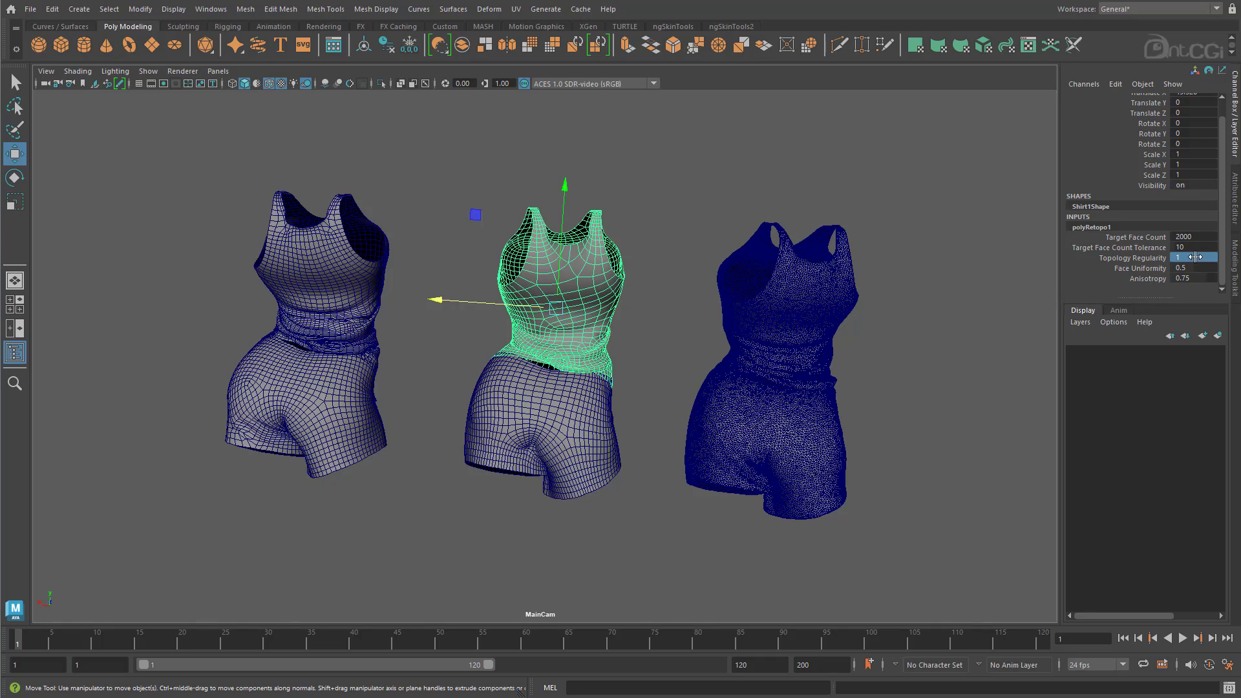
{"action": "left_click", "coordinate": [678, 399]}
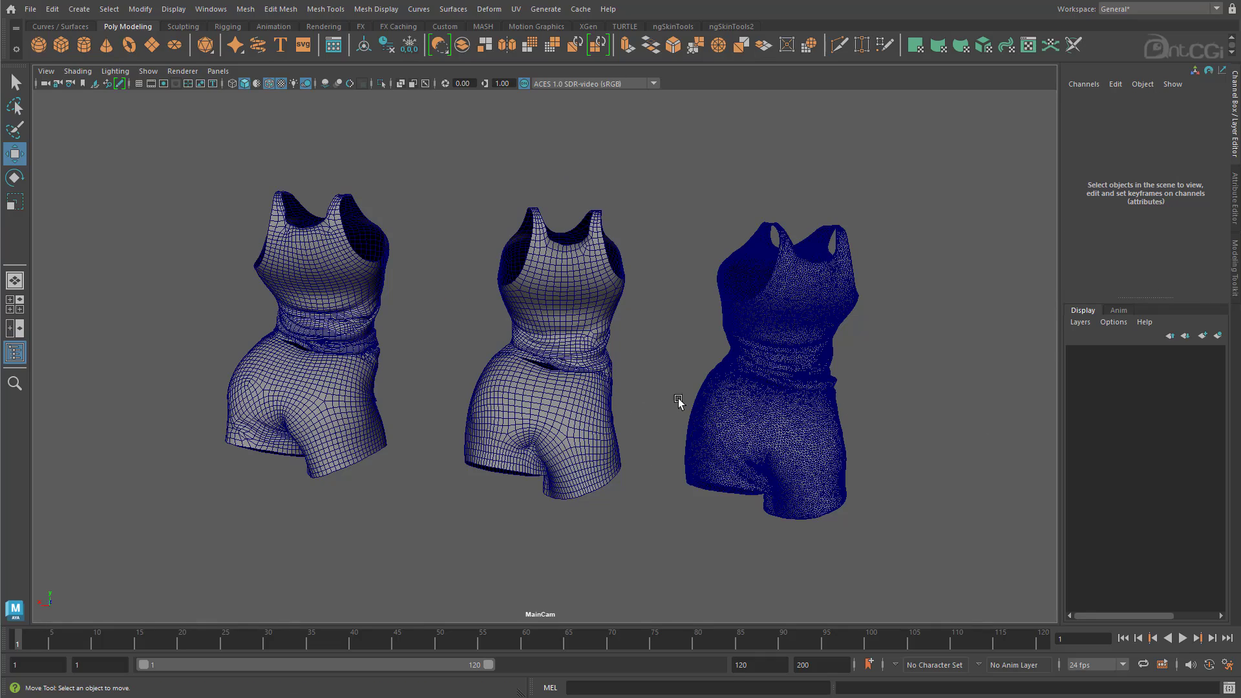
- Compare the meshes from front and back, then open the Anisotropy value of the middle shirt's polyRetopo1
{"action": "left_click_drag", "start_coordinate": [606, 388], "coordinate": [935, 404], "text": "alt"}
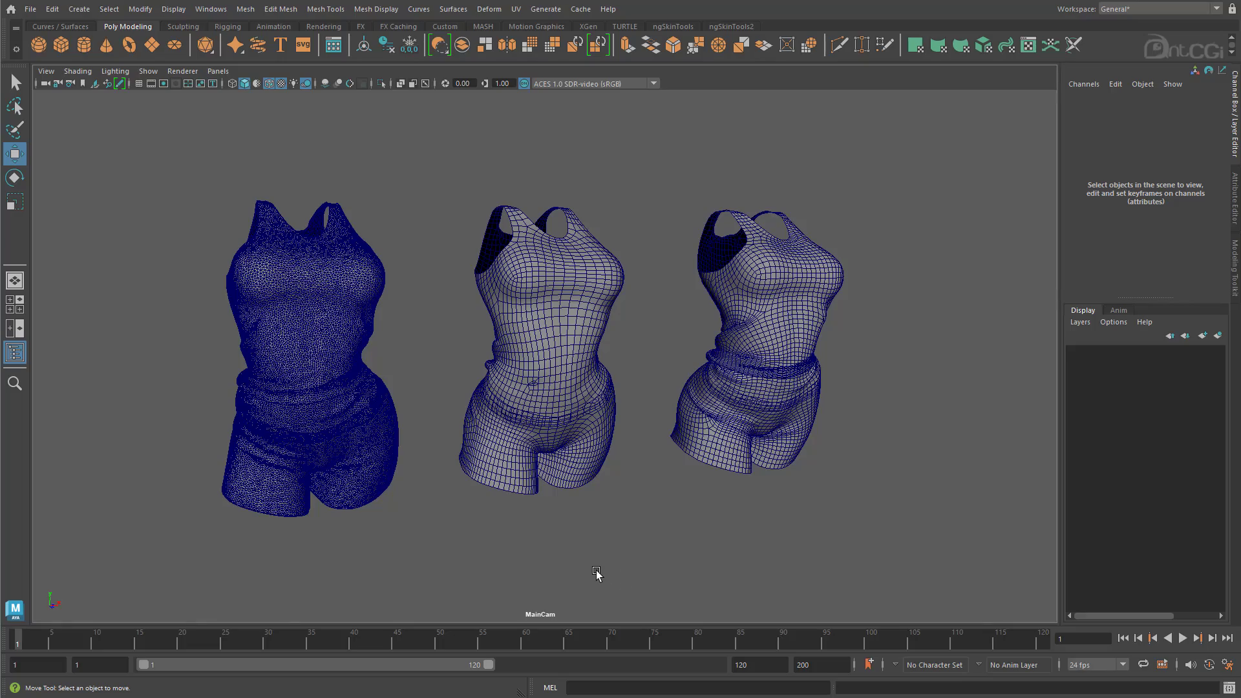
{"action": "left_click_drag", "start_coordinate": [596, 573], "coordinate": [666, 504], "text": "alt"}
{"action": "left_click", "coordinate": [590, 287]}
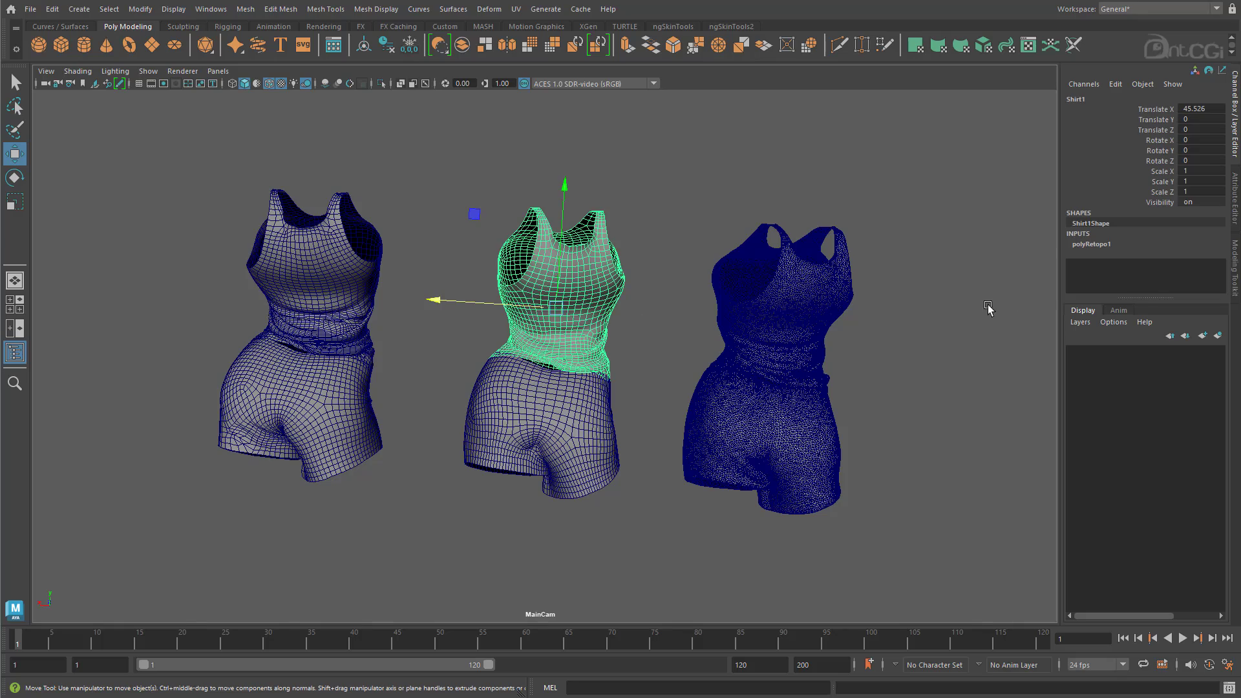
{"action": "left_click", "coordinate": [1100, 246]}
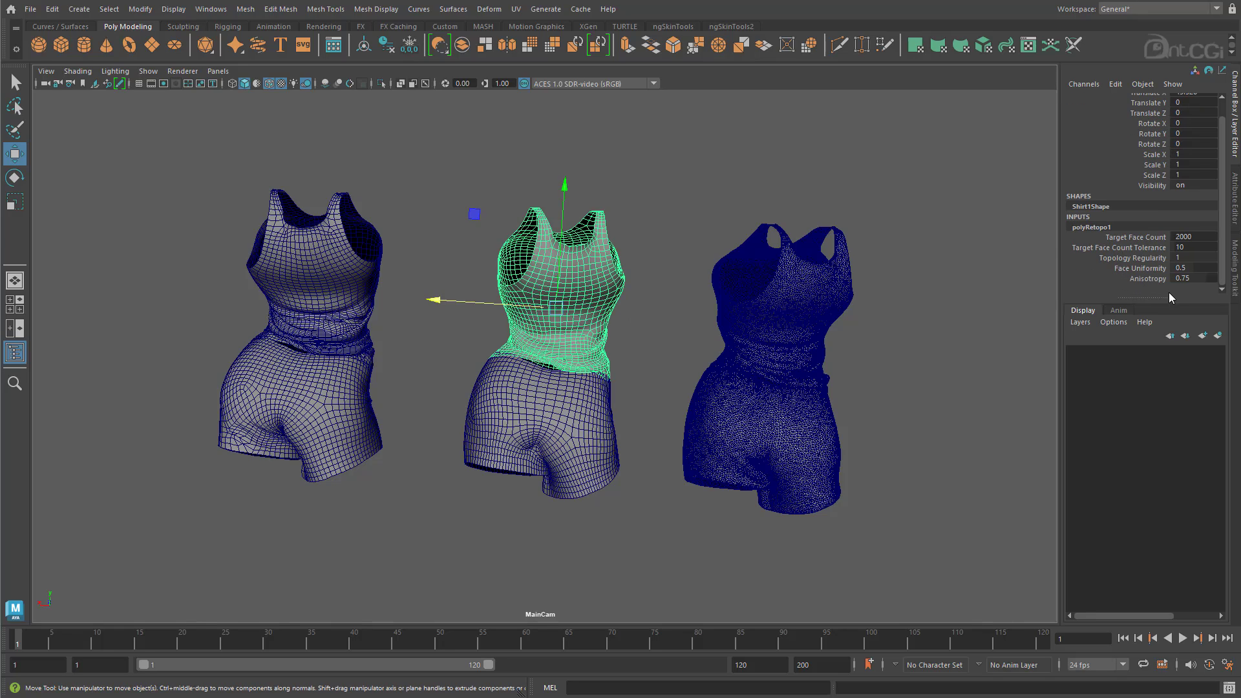
{"action": "double_click", "coordinate": [1194, 278]}
{"action": "left_click", "coordinate": [1164, 278]}
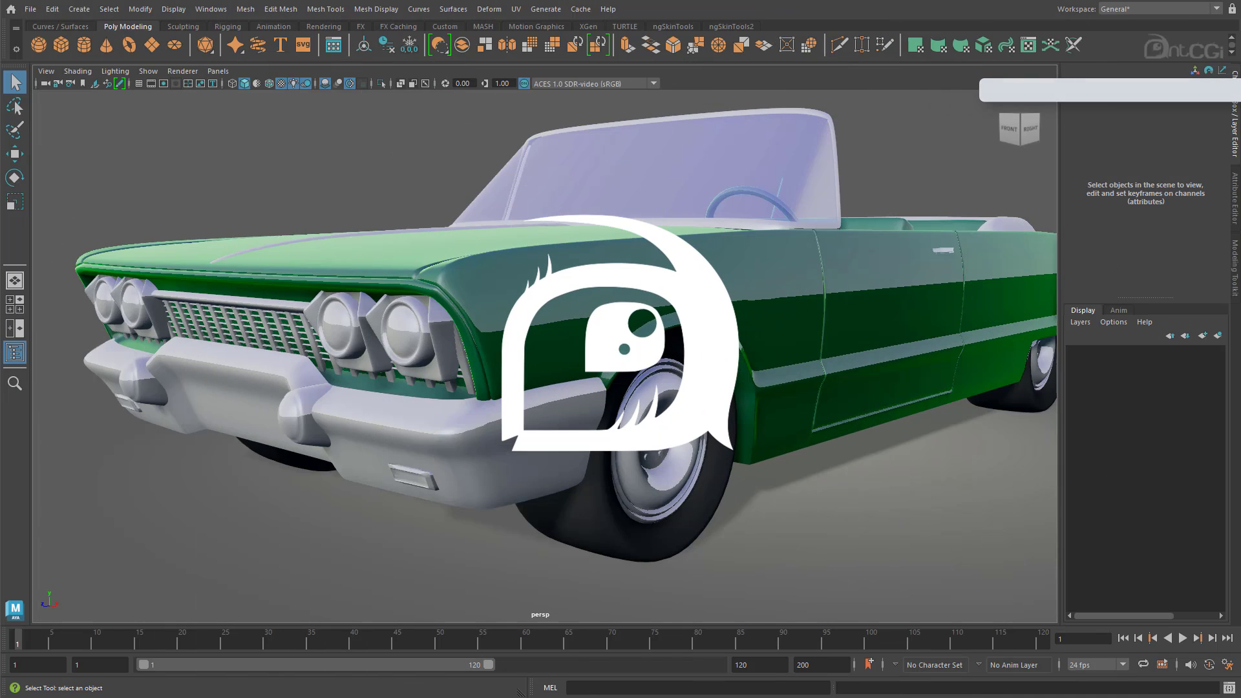
- Create a polygon sphere above the car's hood and stretch it vertically into an elongated ellipsoid
{"action": "right_click_drag", "start_coordinate": [807, 317], "coordinate": [743, 316], "text": "alt"}
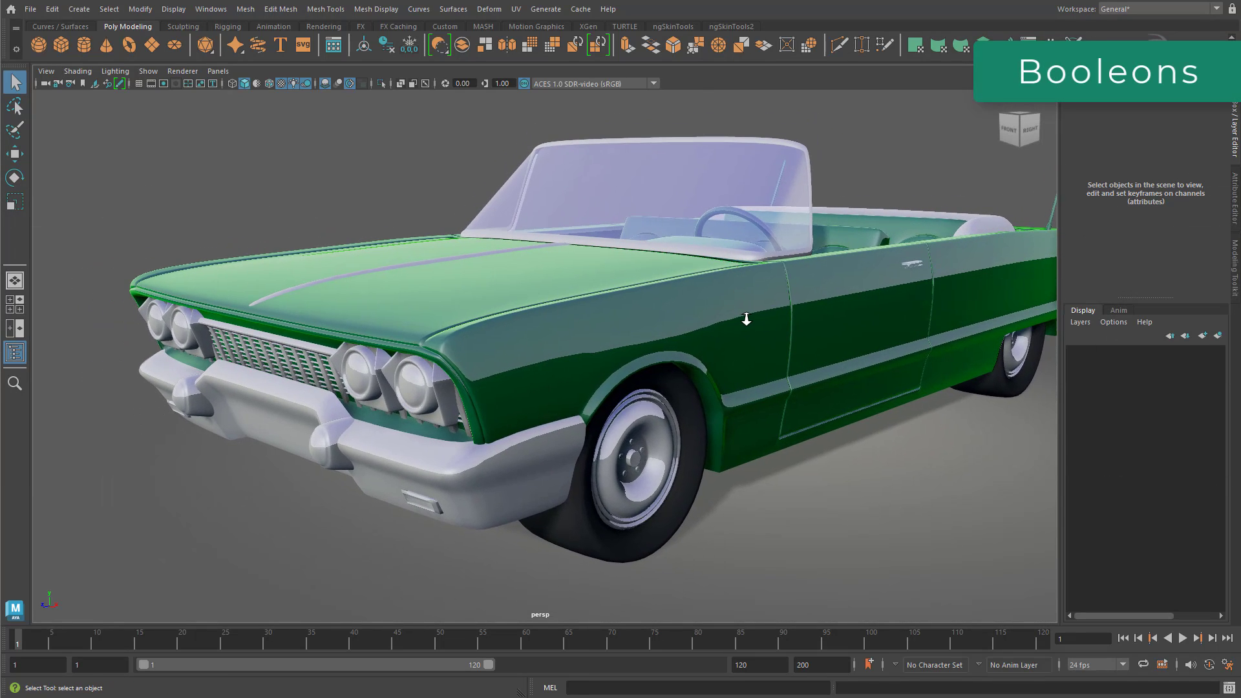
{"action": "middle_click_drag", "start_coordinate": [746, 314], "coordinate": [746, 327], "text": "alt"}
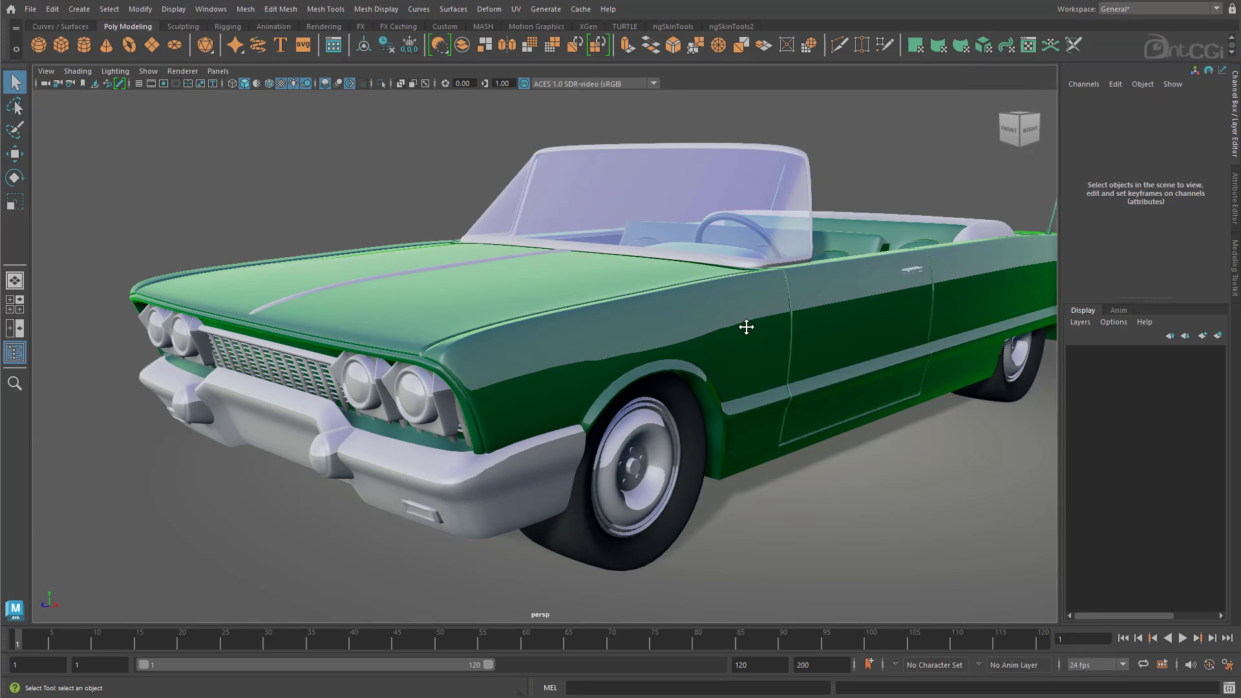
{"action": "key", "text": "space"}
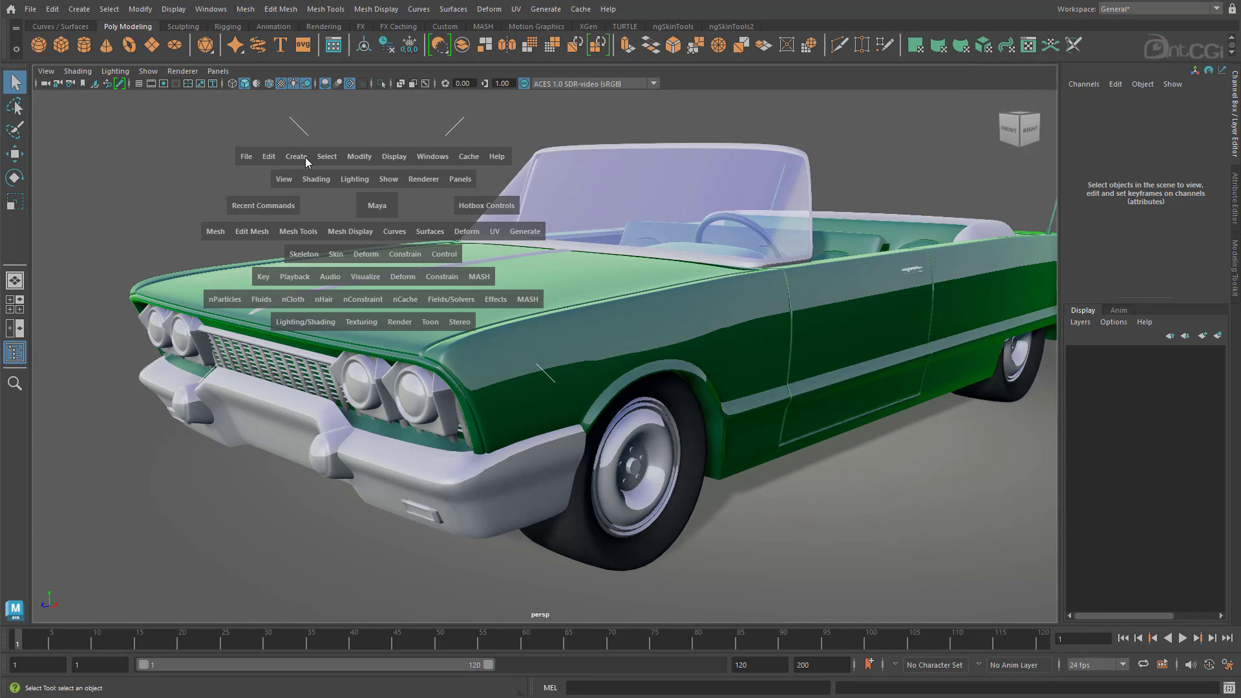
{"action": "left_click_drag", "start_coordinate": [296, 156], "coordinate": [495, 208]}
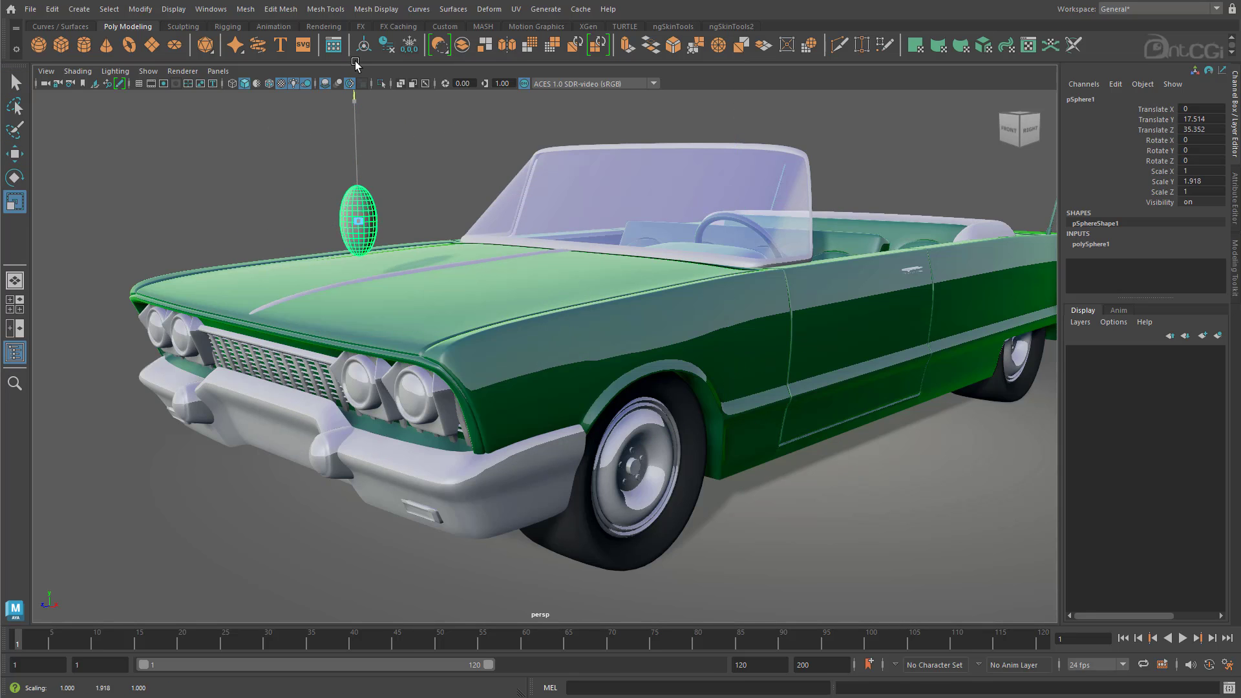
{"action": "left_click_drag", "start_coordinate": [355, 64], "coordinate": [354, 39]}
- Move the ellipsoid onto the front fender above the wheel, tilt it about -48° in X and scale it to about 0.57, 2.52, 0.57
{"action": "key", "text": "w"}
{"action": "left_click_drag", "start_coordinate": [360, 181], "coordinate": [886, 360]}
{"action": "key", "text": "e"}
{"action": "key", "text": "w"}
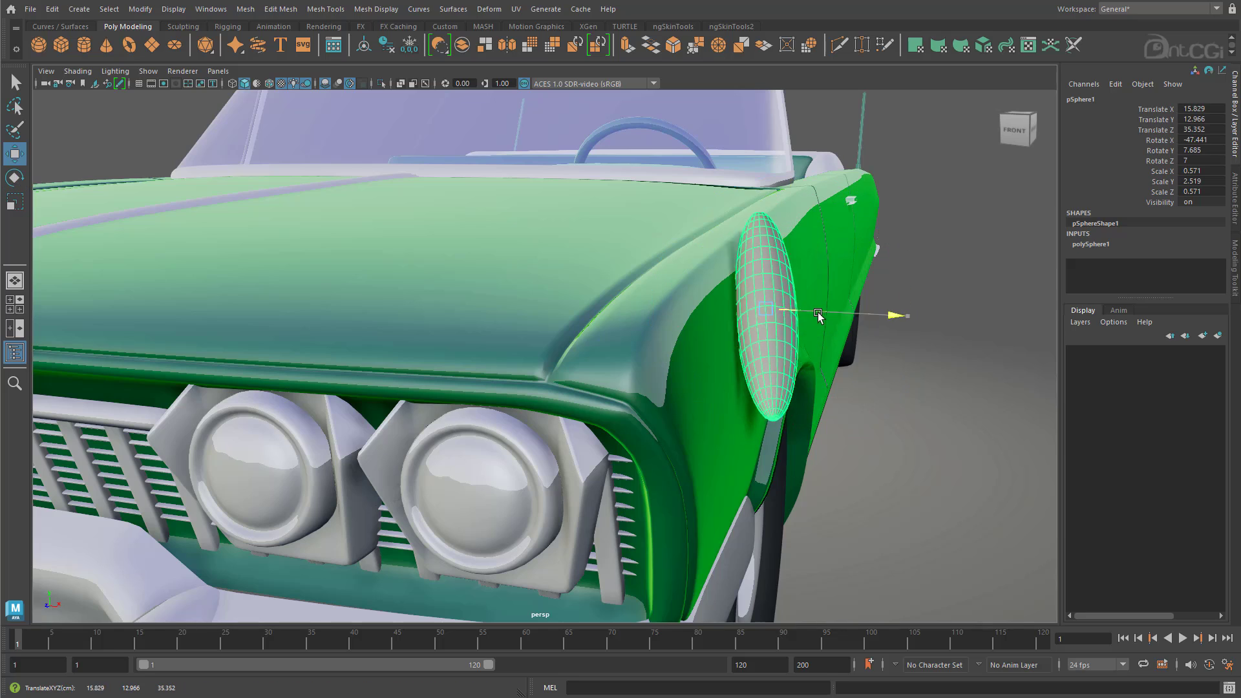
{"action": "left_click_drag", "start_coordinate": [804, 310], "coordinate": [615, 343]}
{"action": "key", "text": "e"}
{"action": "key", "text": "w"}
- Duplicate the ellipsoid twice along the fender toward the door, making each copy slightly smaller
{"action": "key", "text": "ctrl+d"}
{"action": "key", "text": "ctrl+d"}
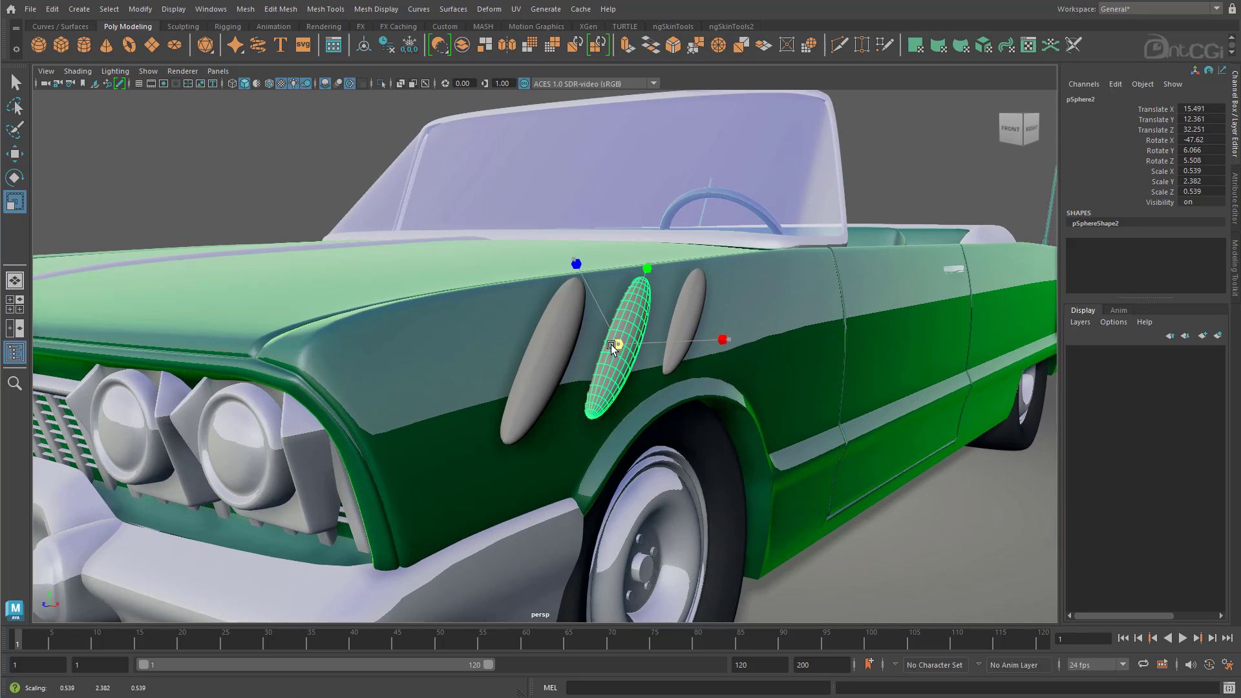
- Apply a Boolean Difference (A-B) between the frontmost fender ellipsoid and the car body
{"action": "left_click", "coordinate": [549, 349]}
{"action": "left_click_drag", "start_coordinate": [772, 320], "coordinate": [687, 333], "text": "alt"}
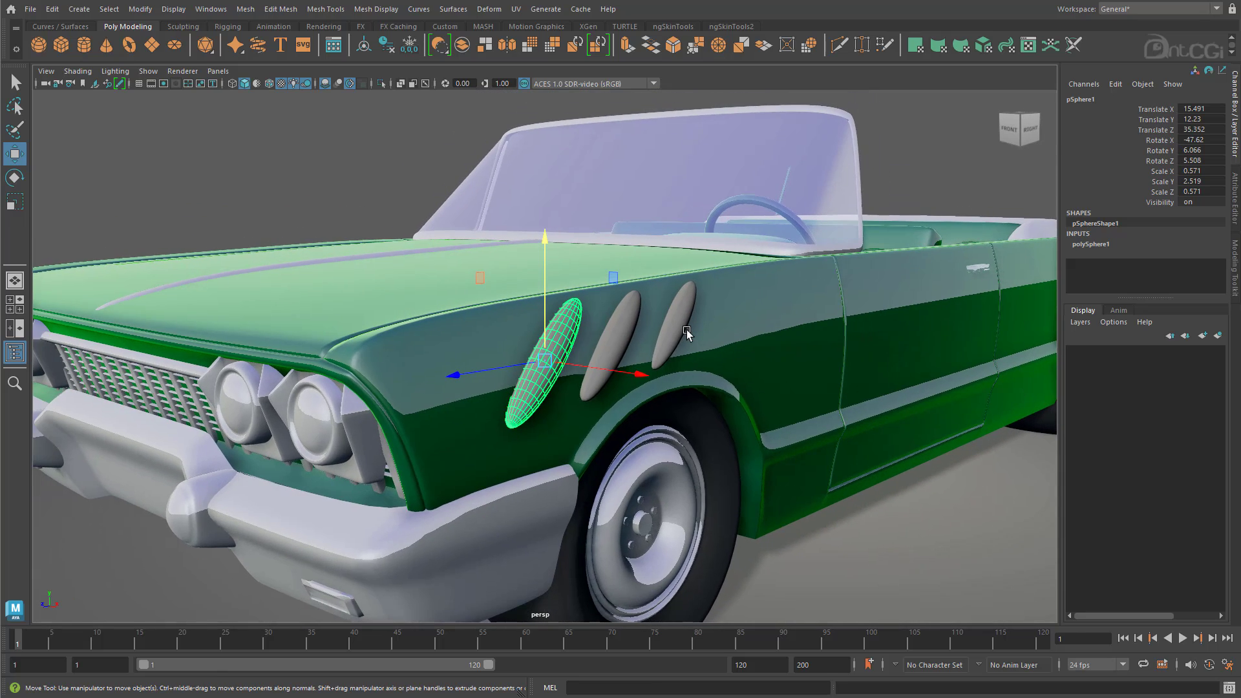
{"action": "left_click", "coordinate": [502, 334]}
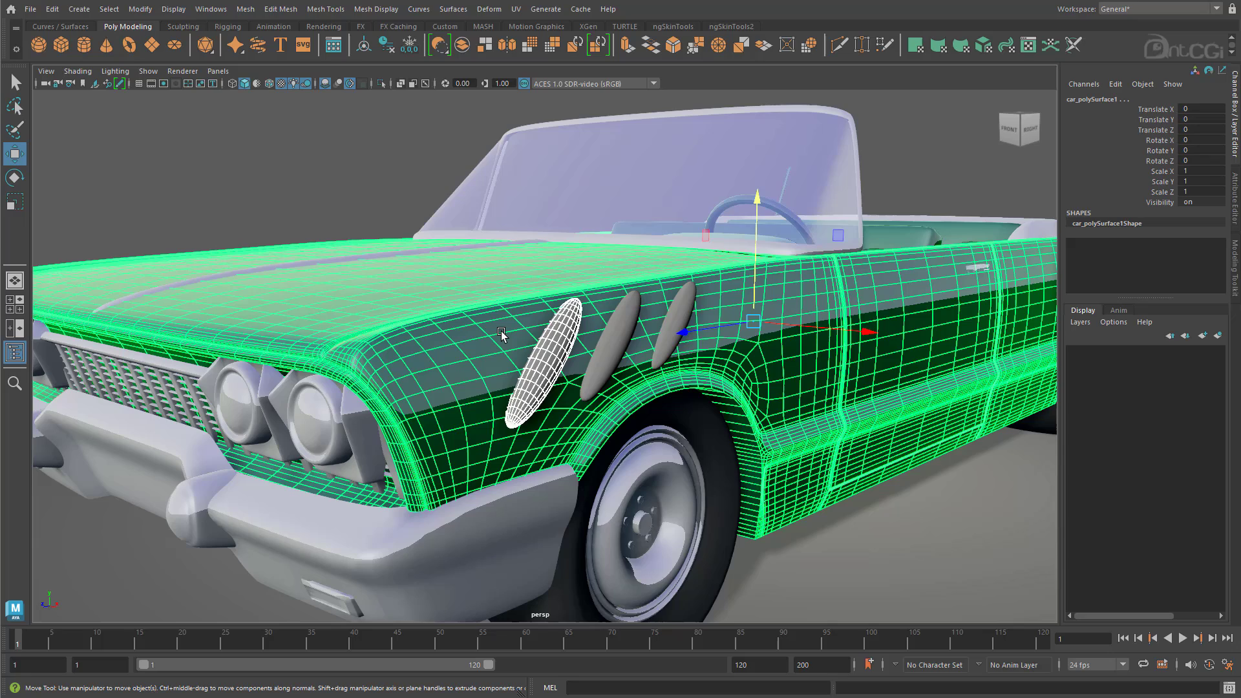
{"action": "right_click", "coordinate": [509, 275], "text": "shift"}
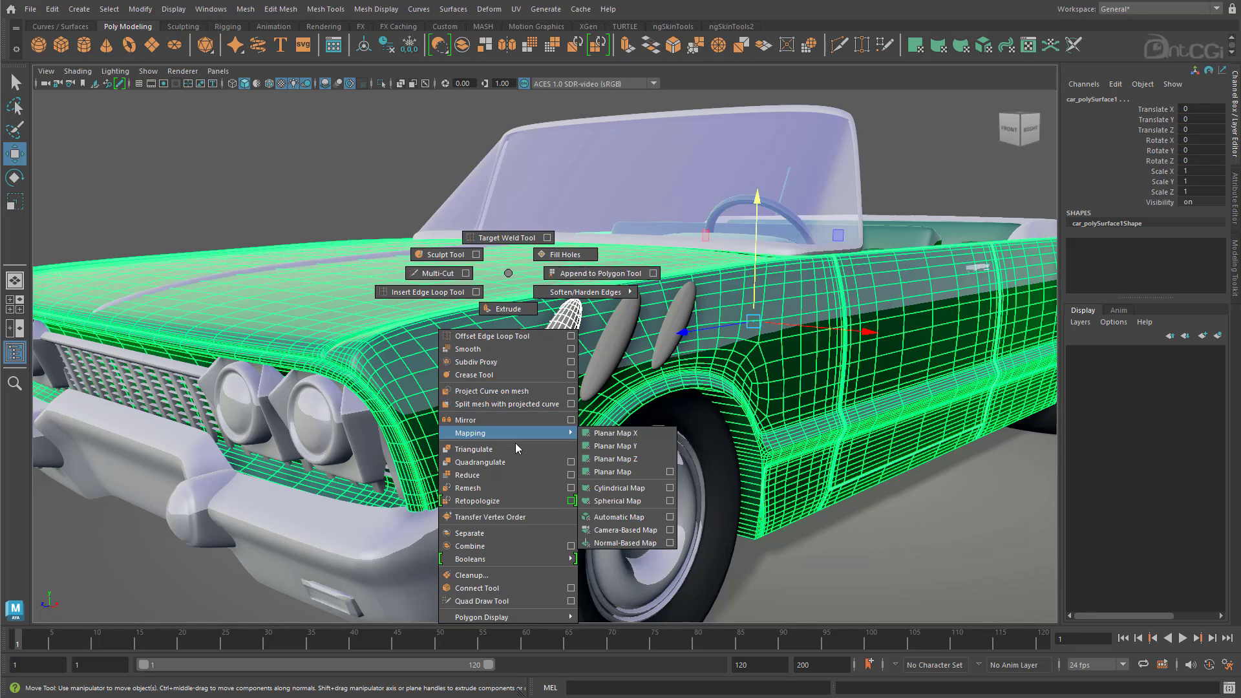
{"action": "mouse_move", "coordinate": [513, 560]}
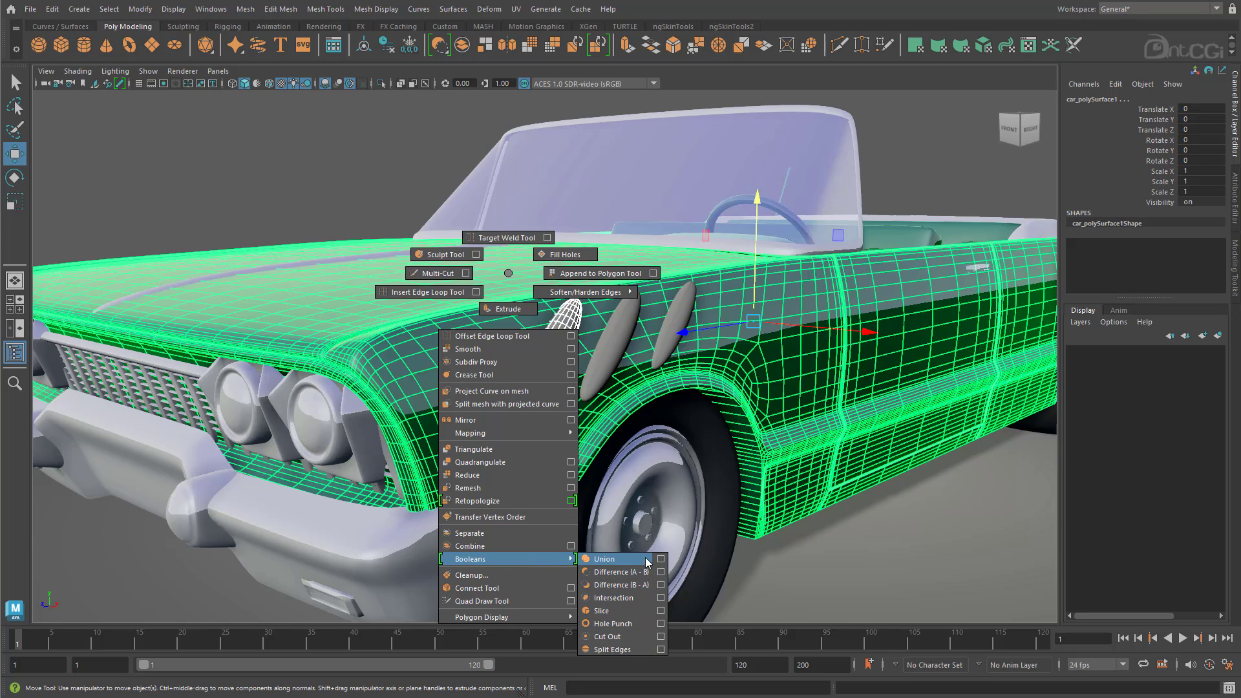
{"action": "left_click", "coordinate": [666, 497]}
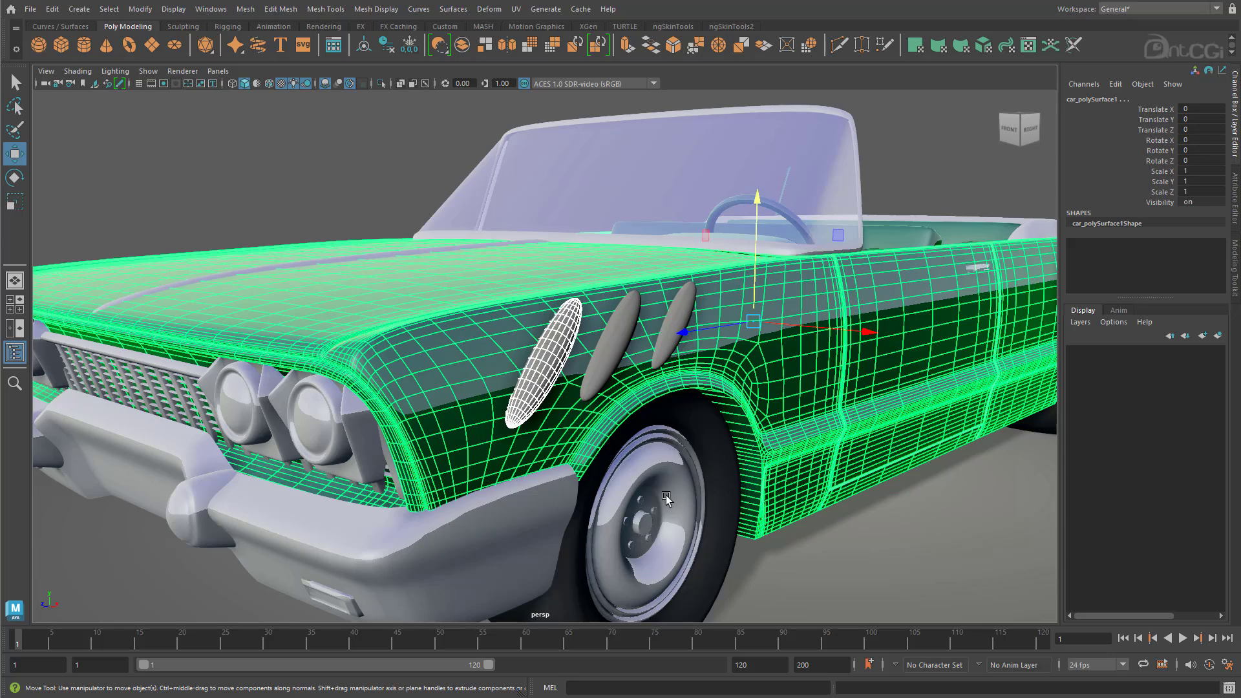
{"action": "right_click", "coordinate": [438, 44]}
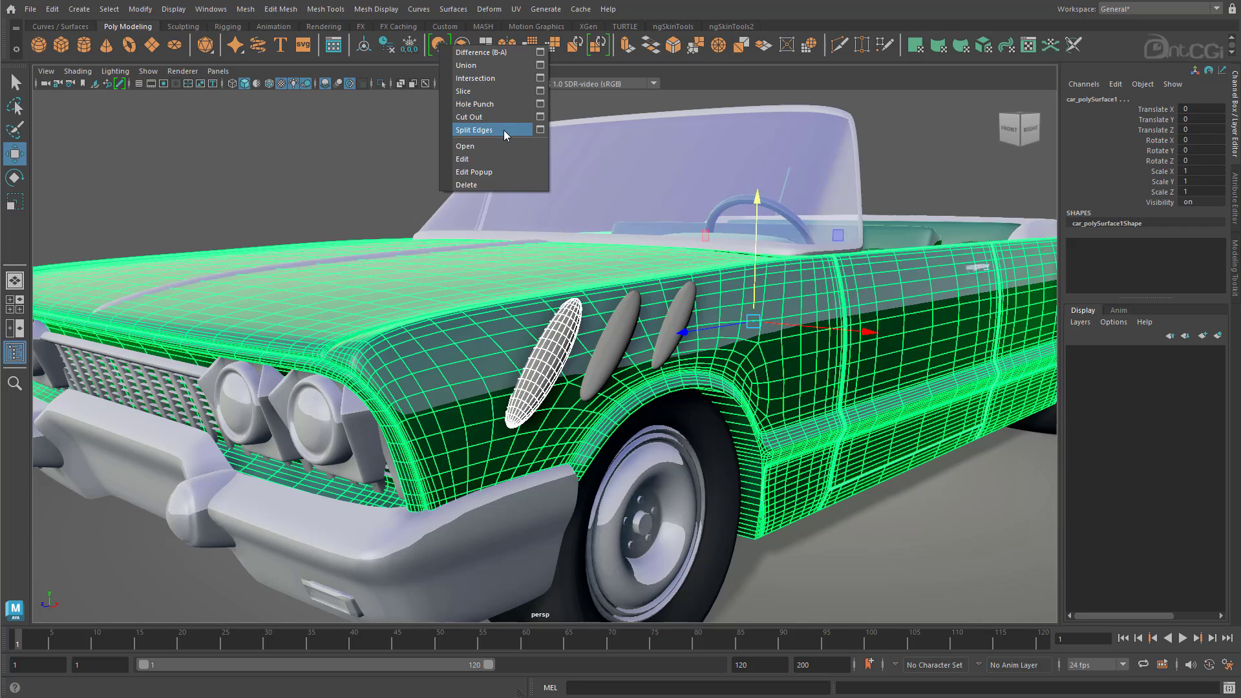
{"action": "left_click", "coordinate": [436, 44]}
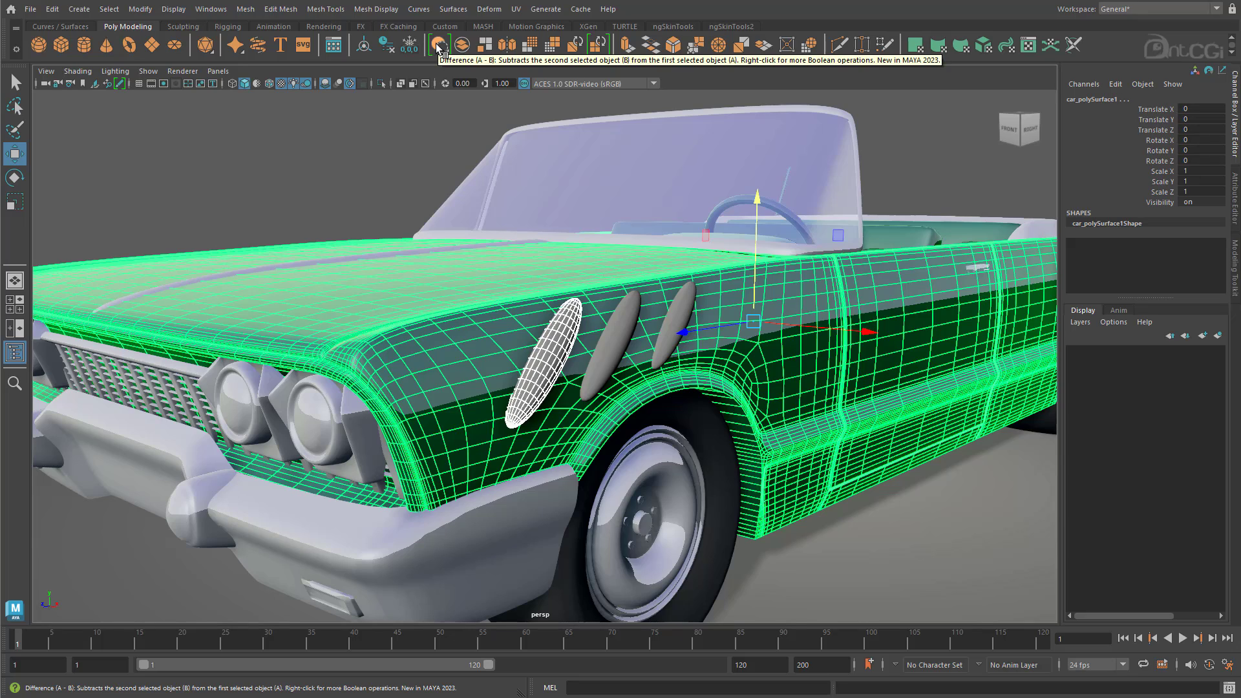
{"action": "left_click", "coordinate": [435, 44]}
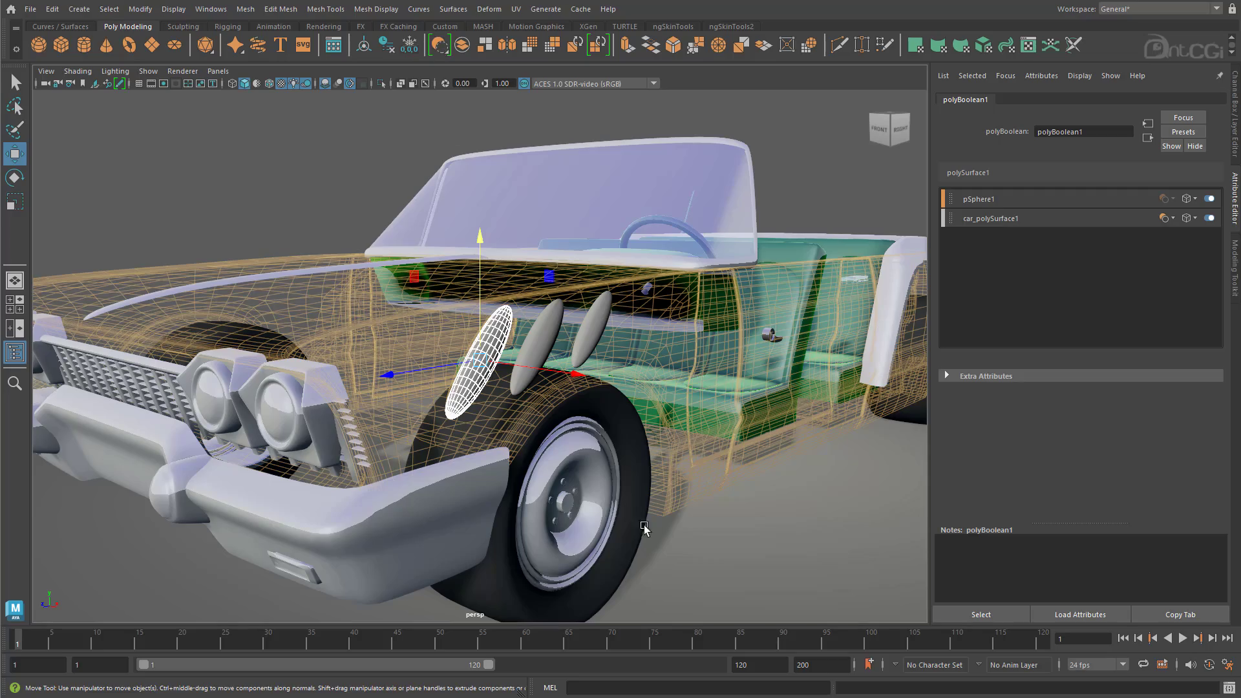
{"action": "left_click_drag", "start_coordinate": [626, 503], "coordinate": [578, 425], "text": "alt"}
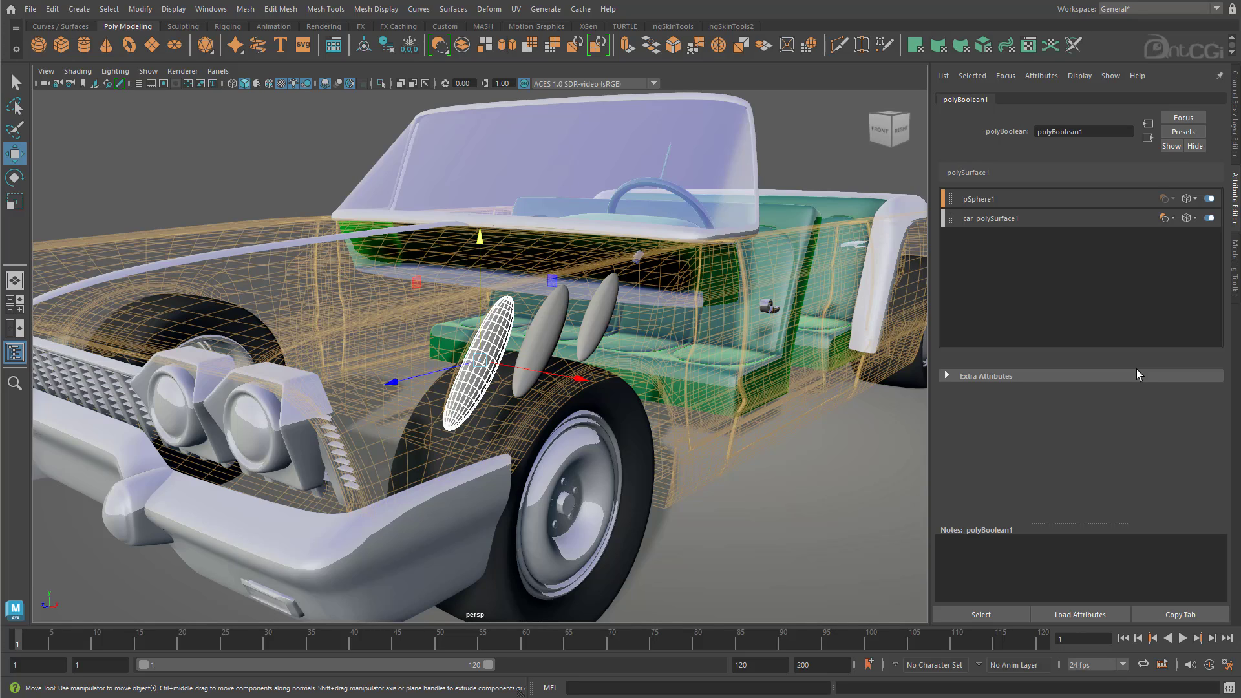
- Lock the attribute display against selection changes and show the polyBoolean1 attributes
{"action": "left_click", "coordinate": [206, 184]}
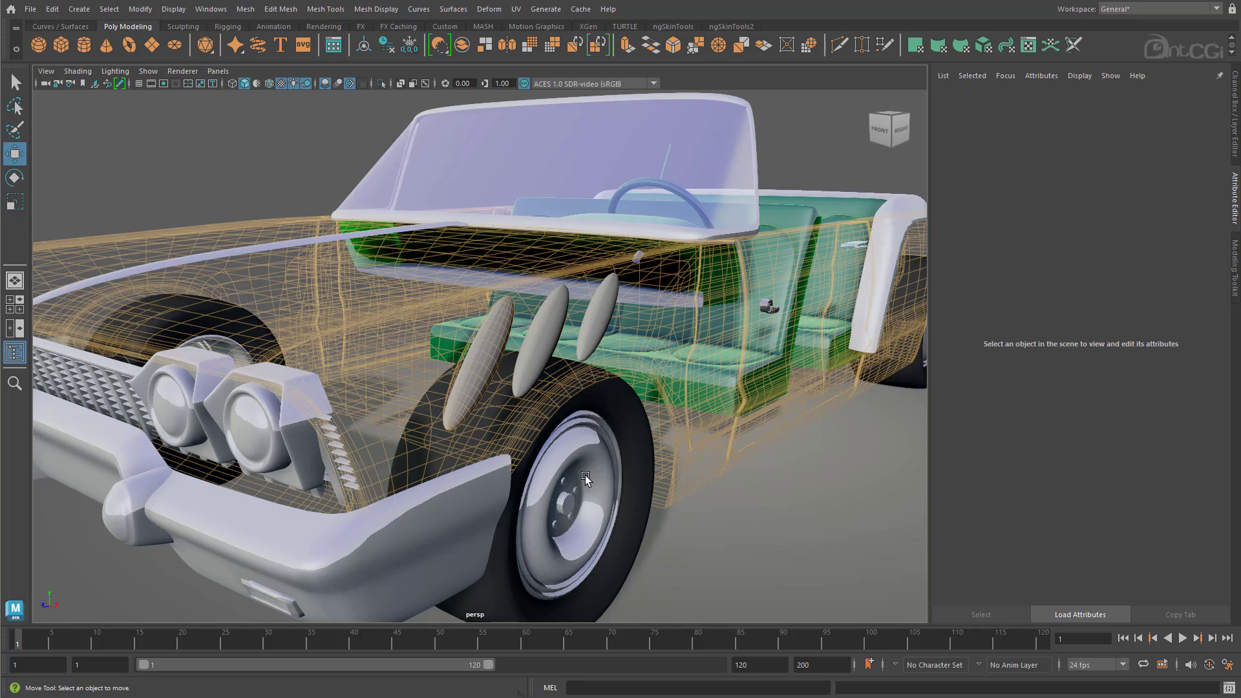
{"action": "left_click", "coordinate": [492, 360]}
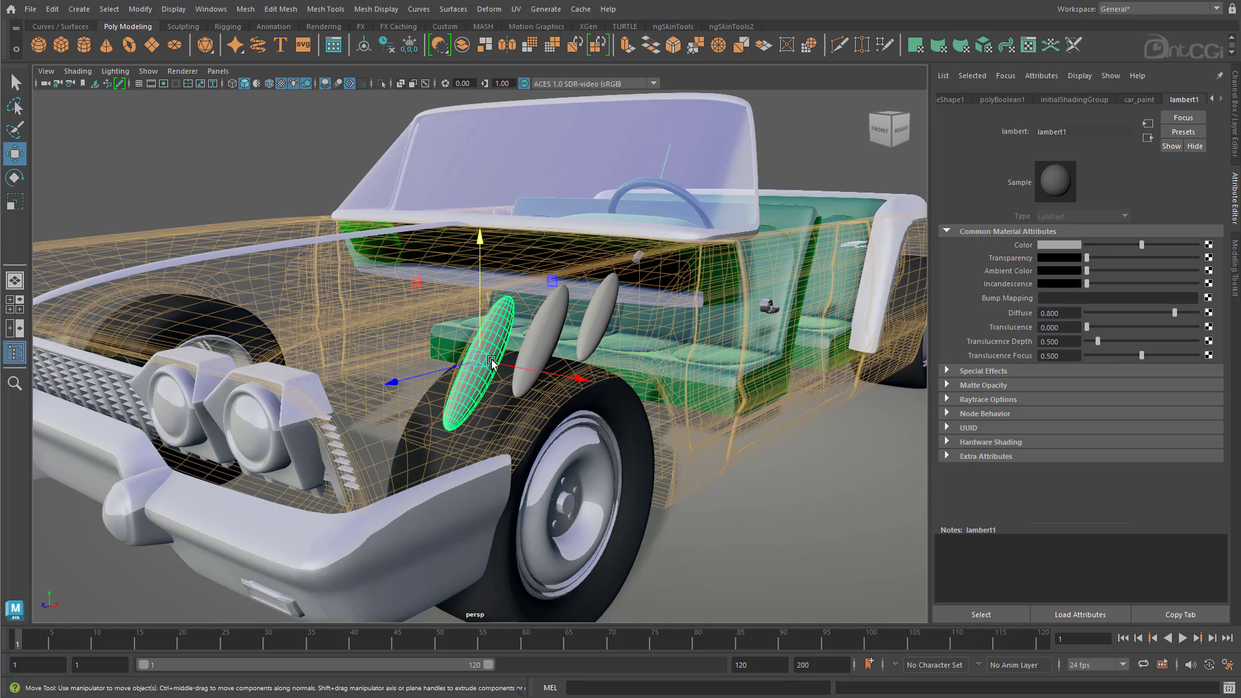
{"action": "left_click", "coordinate": [1220, 77]}
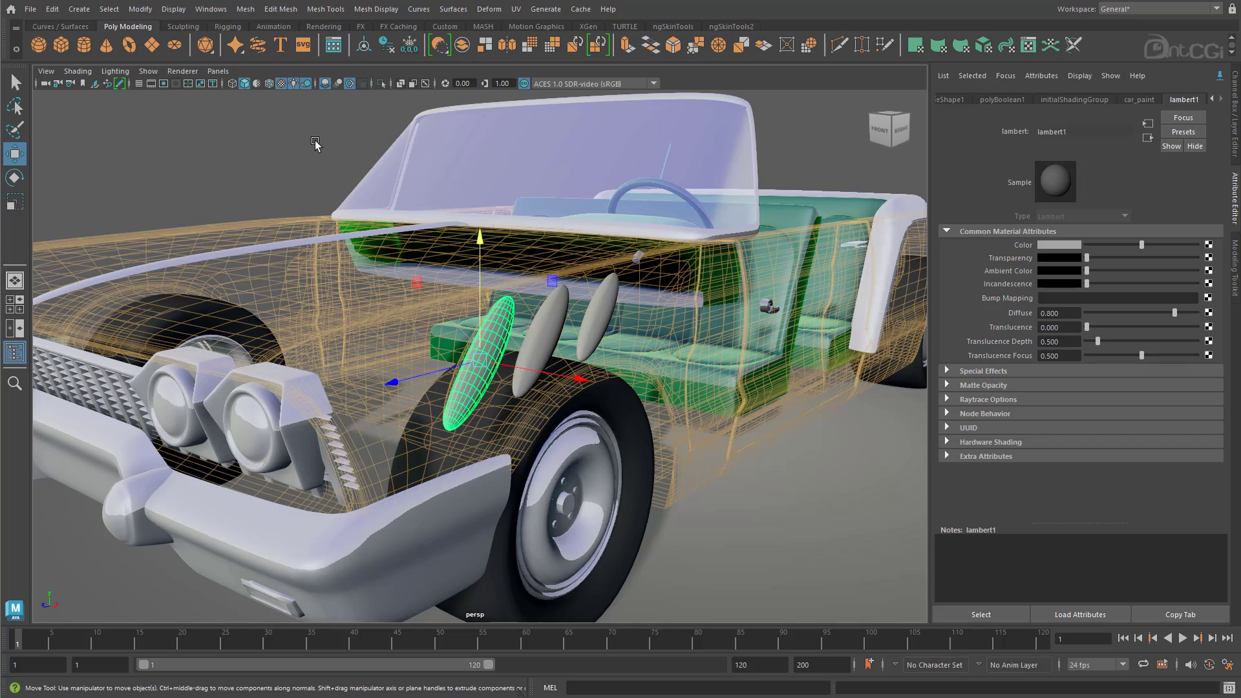
{"action": "left_click", "coordinate": [895, 176]}
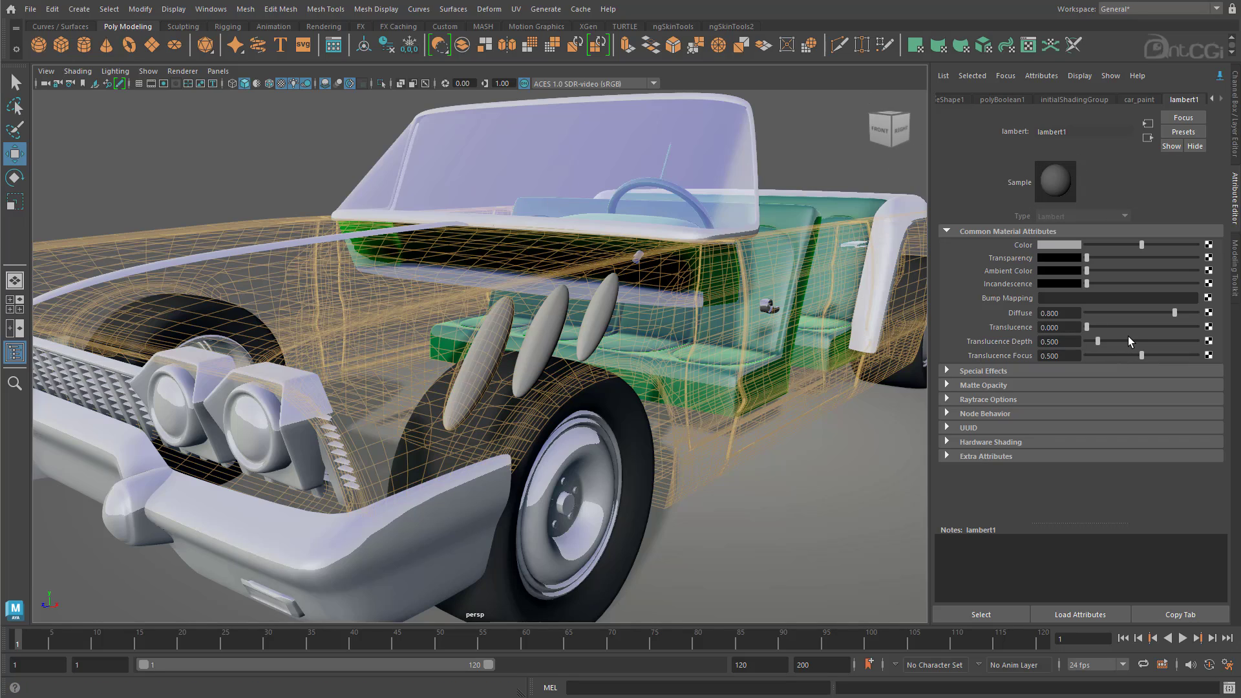
{"action": "left_click", "coordinate": [994, 100]}
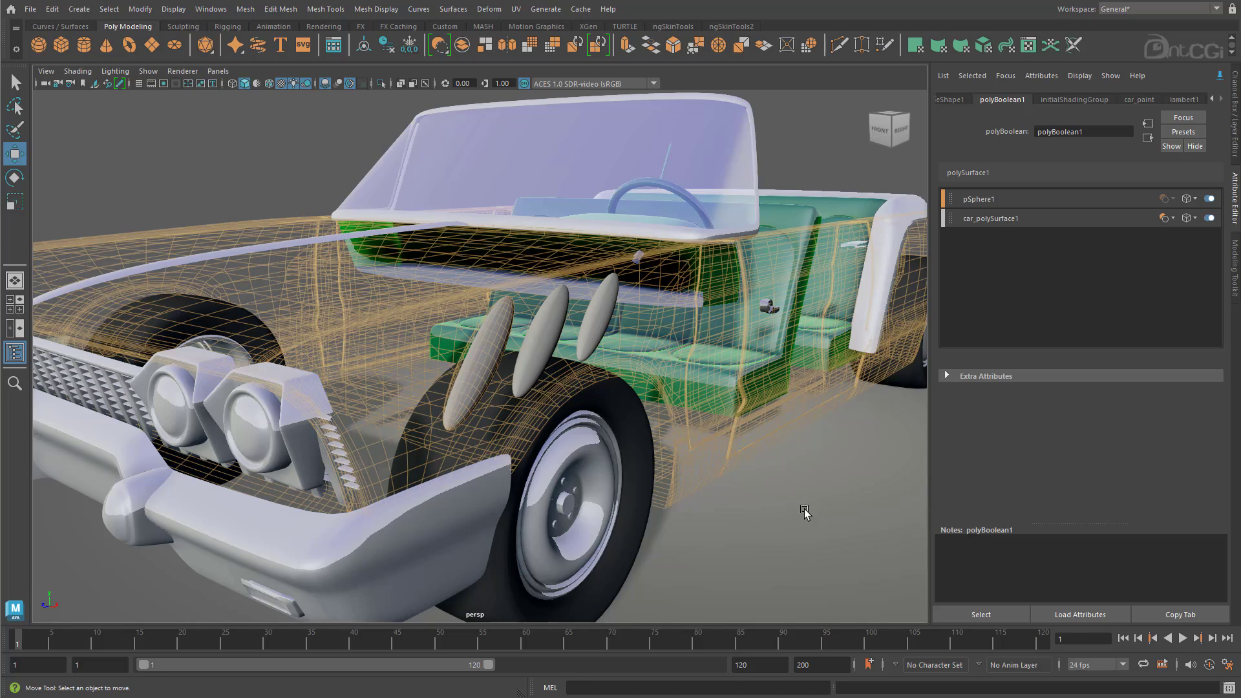
- Reorder the polyBoolean1 stack so pSphere1 sits below car_polySurface1 and is subtracted from the body
{"action": "left_click_drag", "start_coordinate": [479, 435], "coordinate": [541, 409], "text": "alt"}
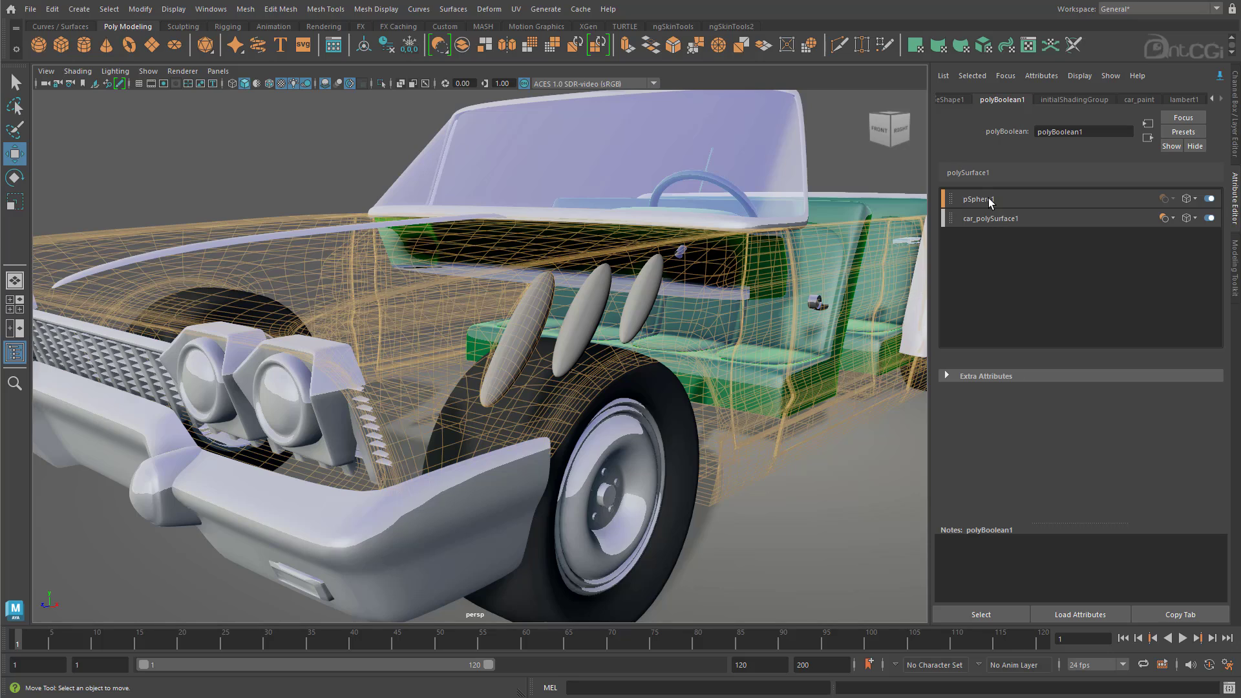
{"action": "left_click_drag", "start_coordinate": [951, 198], "coordinate": [957, 244]}
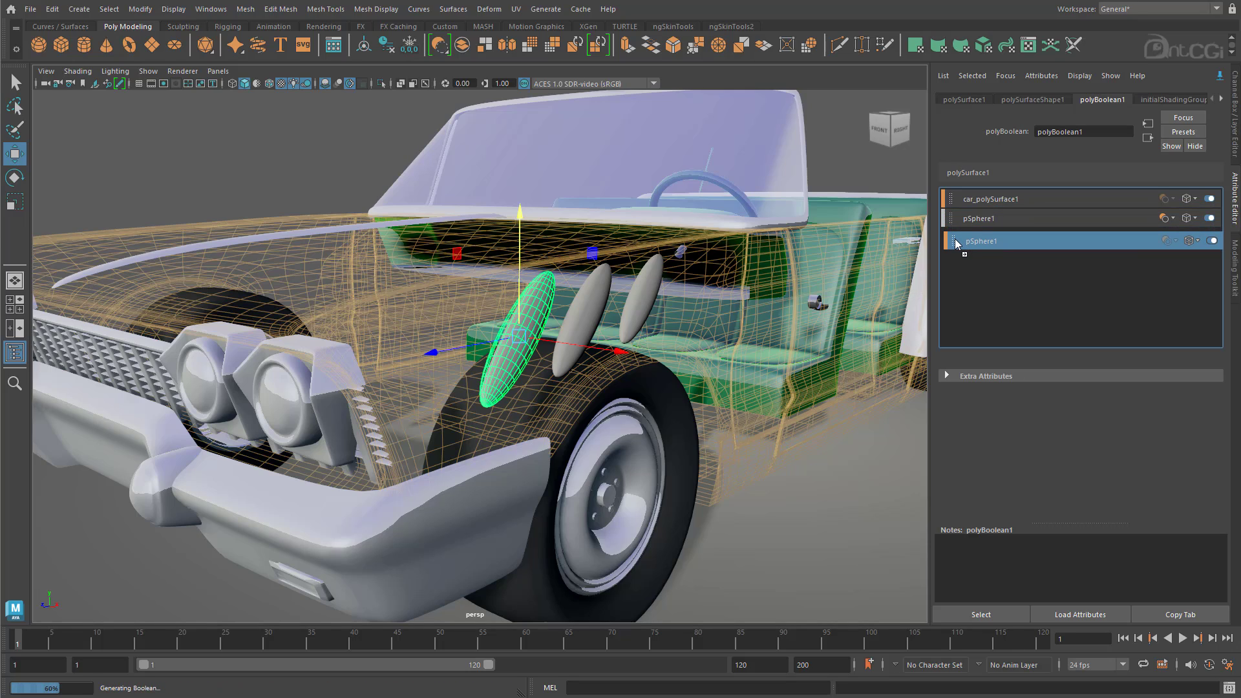
{"action": "left_click_drag", "start_coordinate": [579, 452], "coordinate": [388, 198], "text": "alt"}
{"action": "left_click", "coordinate": [390, 269]}
{"action": "left_click_drag", "start_coordinate": [391, 269], "coordinate": [429, 322], "text": "alt"}
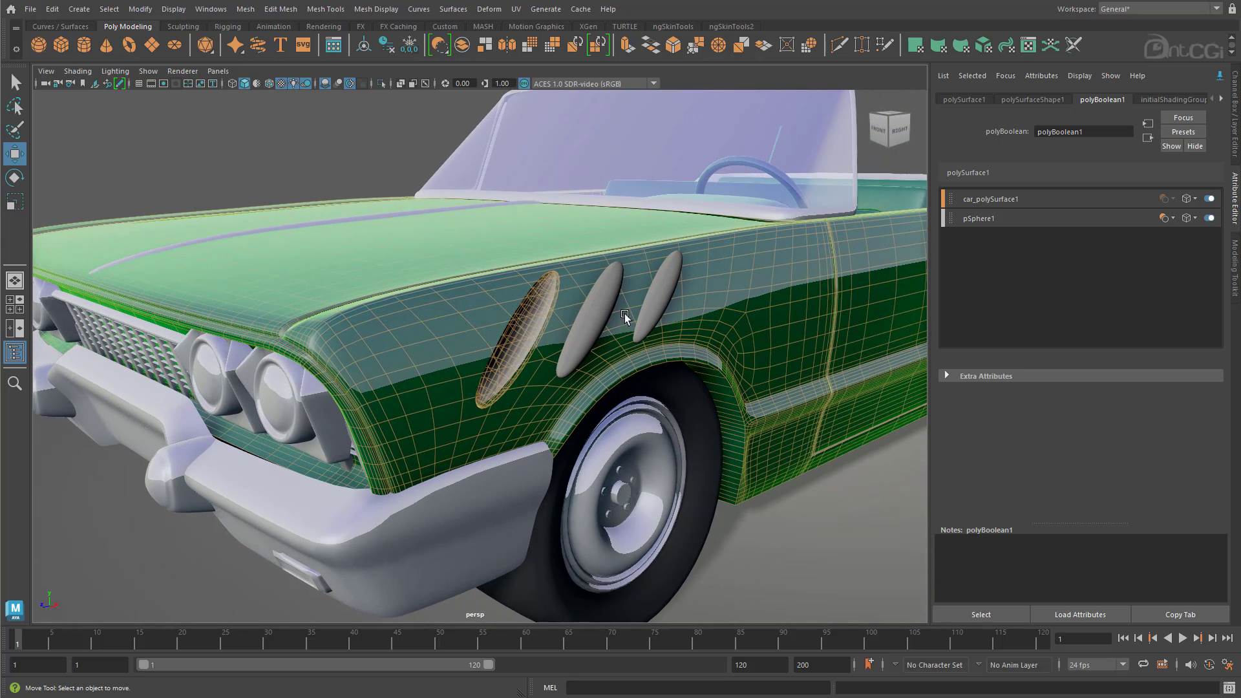
- Try the Union operation on pSphere1 in the Boolean stack and return it to Difference (A-B)
{"action": "left_click", "coordinate": [1172, 218]}
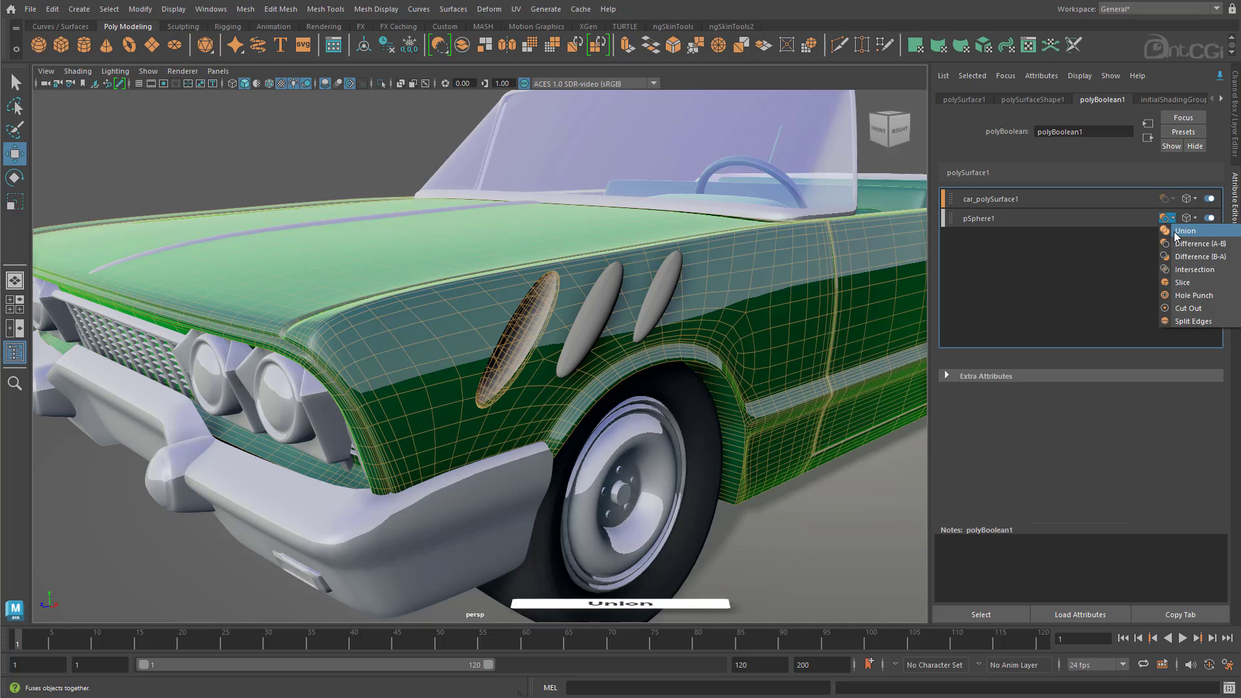
{"action": "left_click", "coordinate": [1173, 232]}
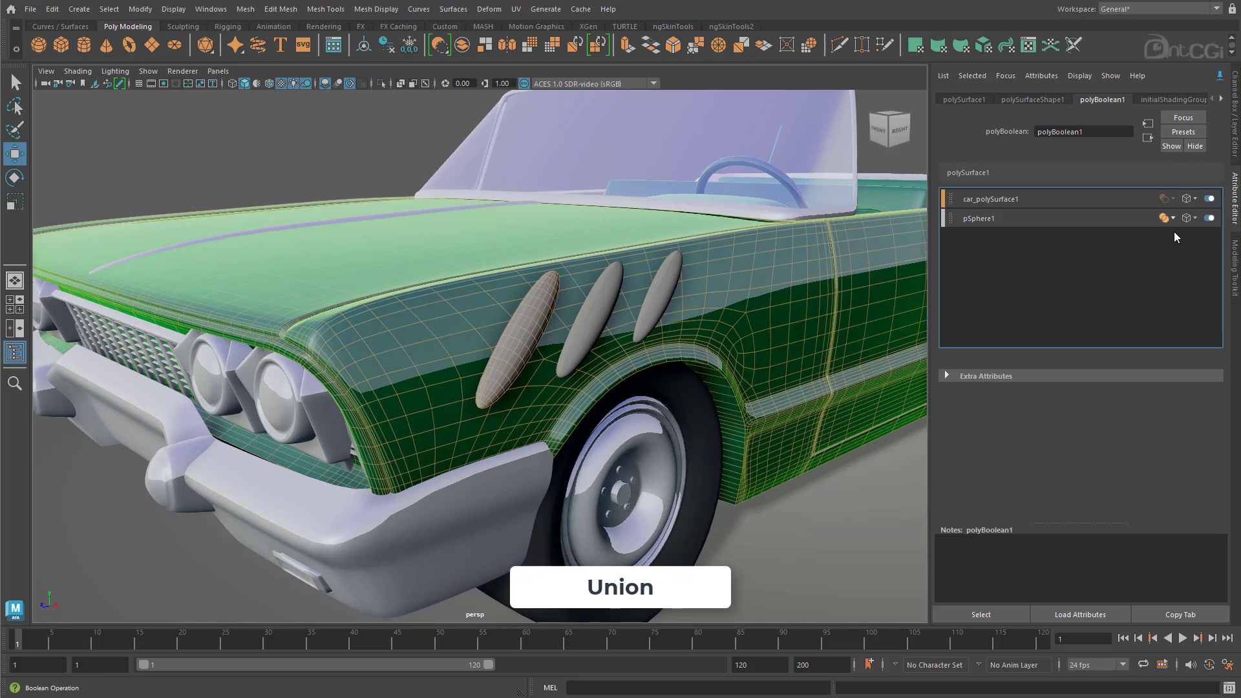
{"action": "left_click", "coordinate": [1171, 219]}
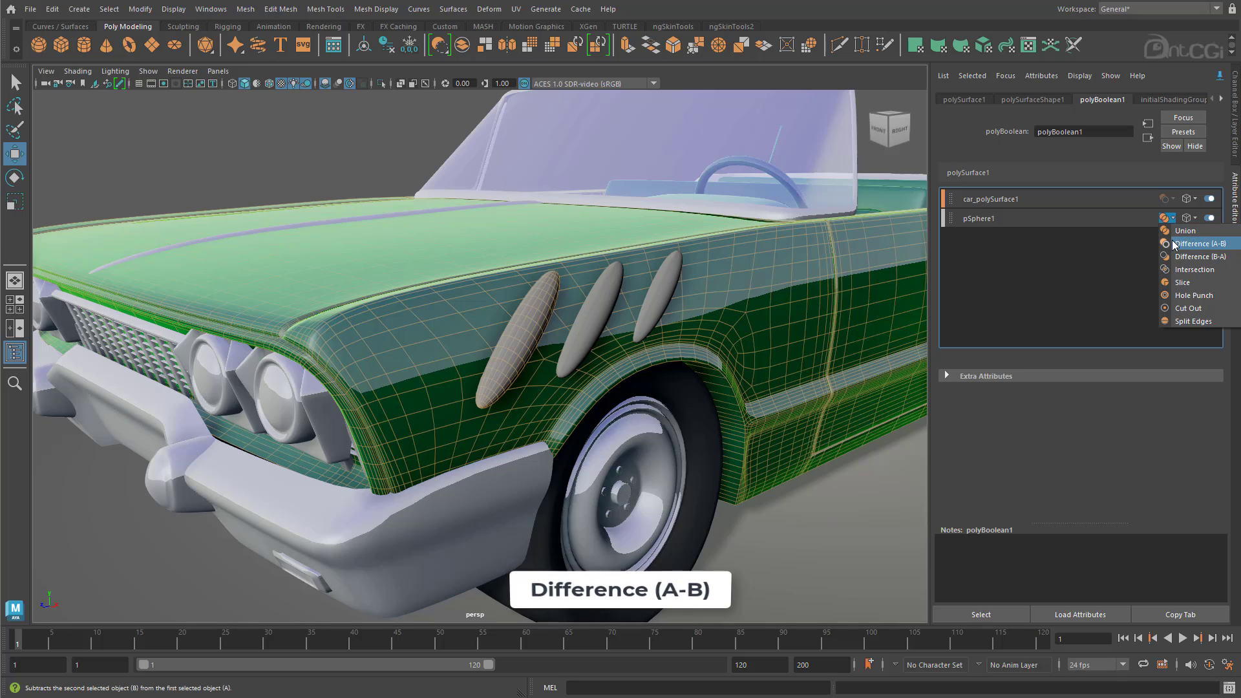
{"action": "left_click", "coordinate": [1174, 243]}
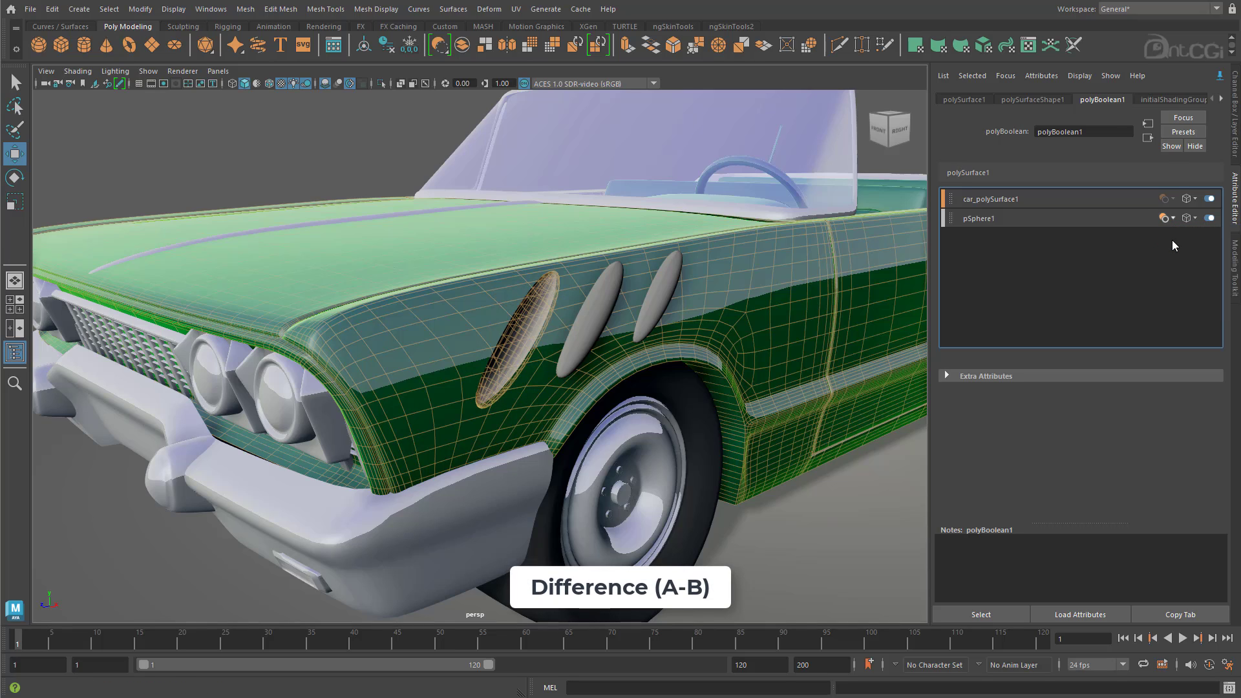
- Try the Intersection and Hole Punch operations on pSphere1 and inspect the fender after each one
{"action": "left_click", "coordinate": [1169, 219]}
{"action": "left_click", "coordinate": [1172, 269]}
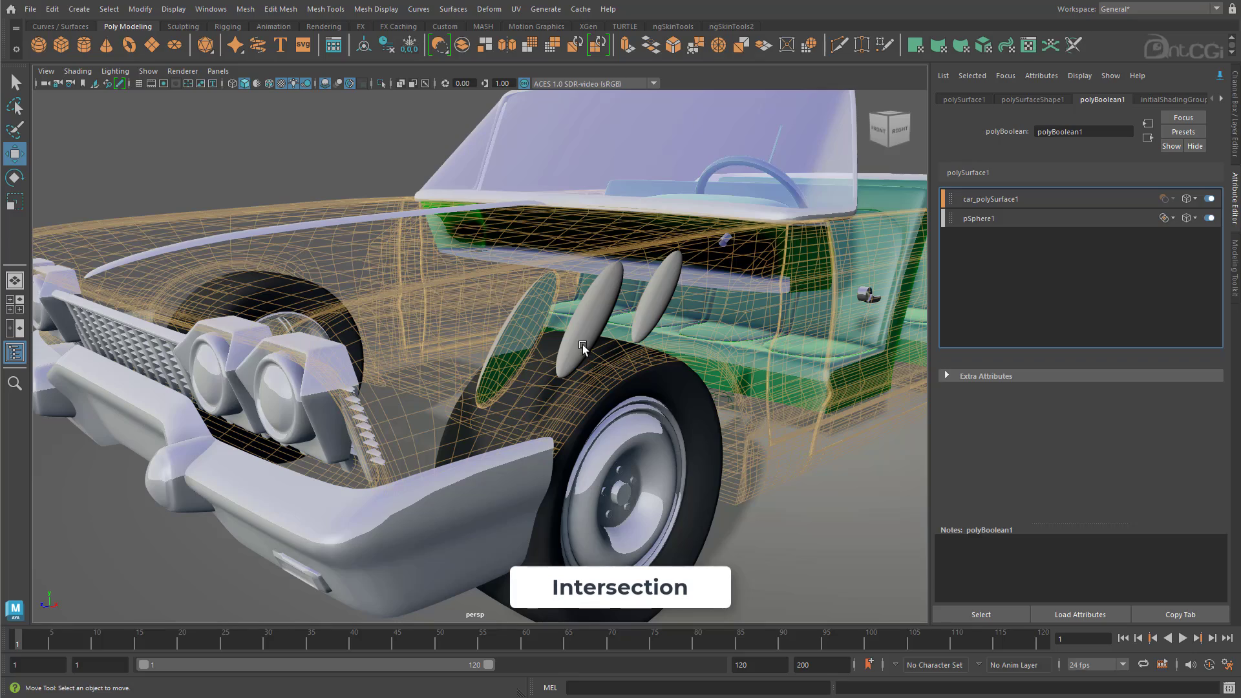
{"action": "mouse_move", "coordinate": [583, 344]}
{"action": "left_mouse_down", "text": "alt"}
{"action": "mouse_move", "coordinate": [609, 336]}
{"action": "mouse_move", "coordinate": [589, 346]}
{"action": "left_mouse_up", "text": "alt"}
{"action": "left_click", "coordinate": [1171, 218]}
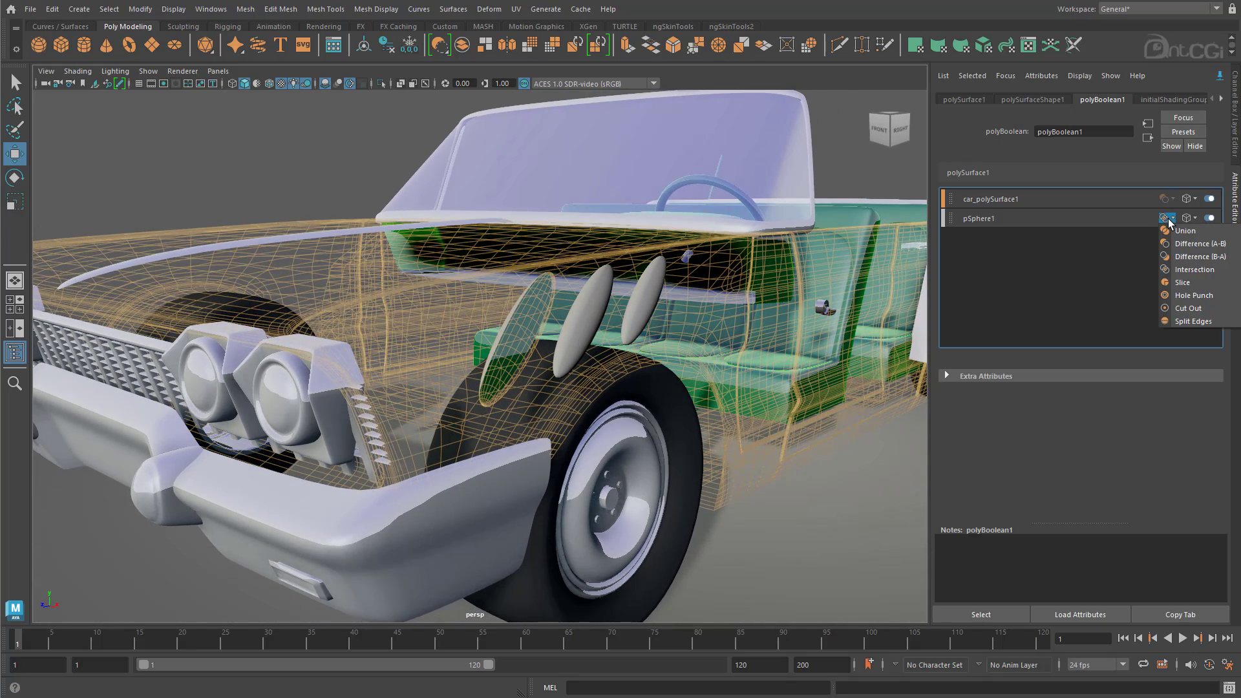
{"action": "left_click", "coordinate": [1183, 297]}
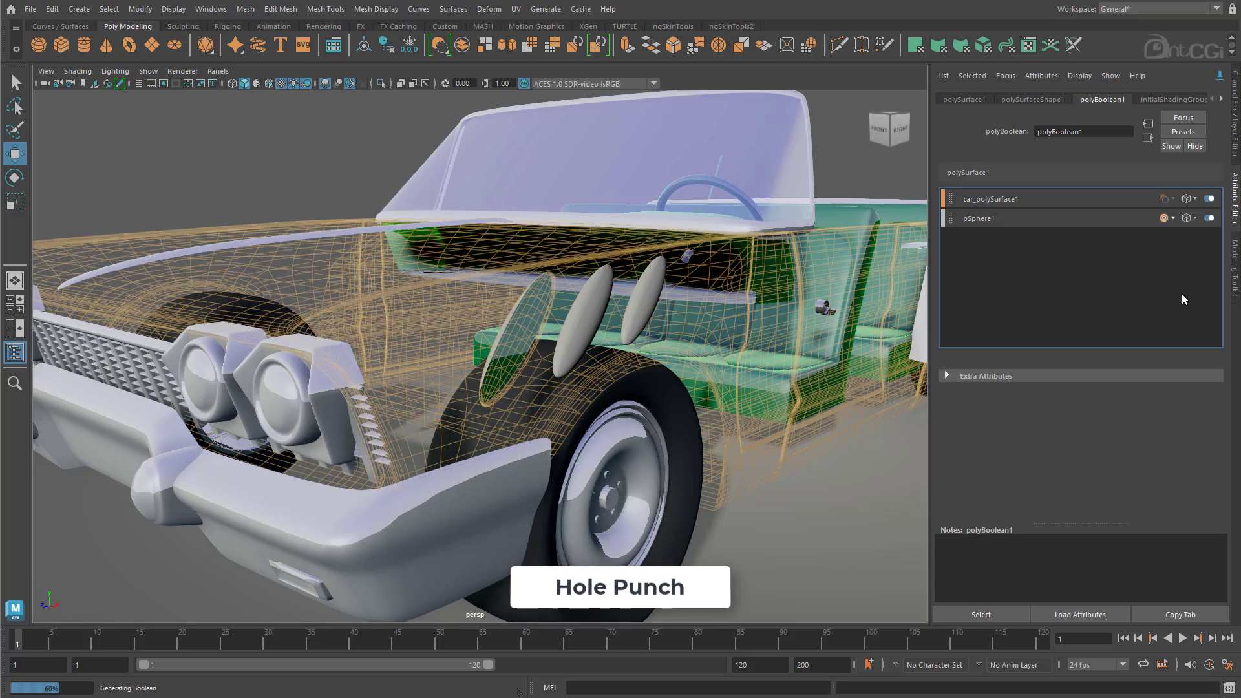
{"action": "left_click_drag", "start_coordinate": [622, 393], "coordinate": [573, 395], "text": "alt"}
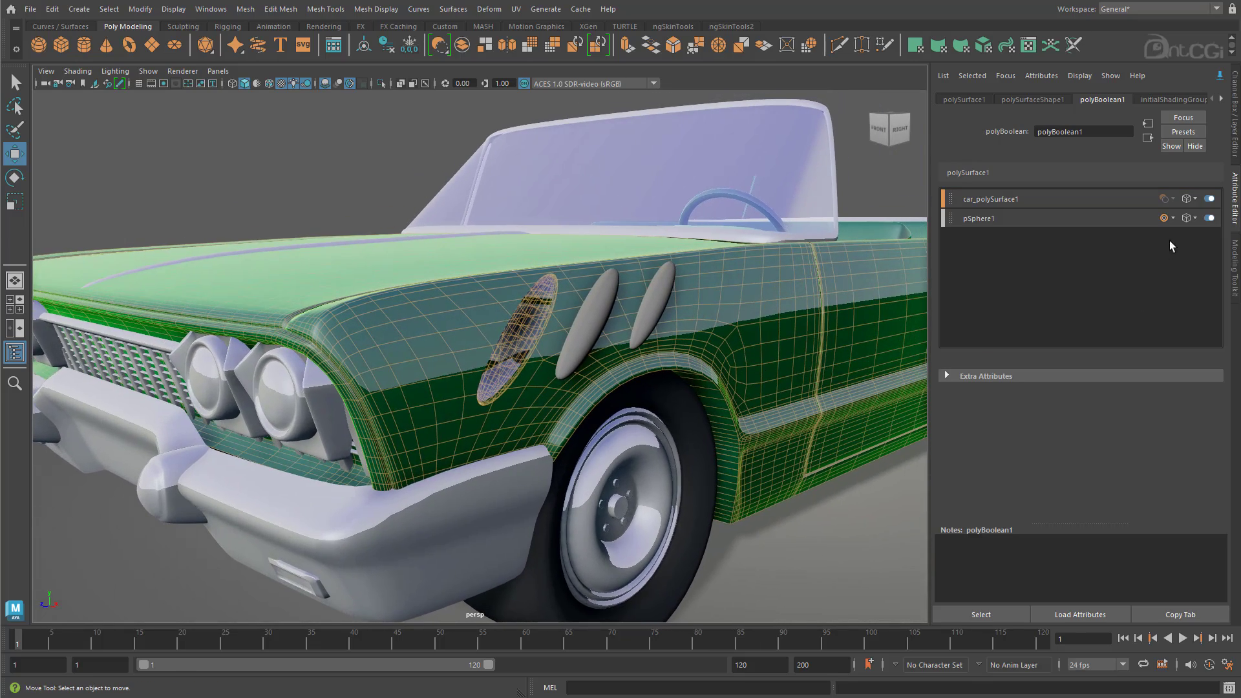
- Set pSphere1's Boolean operation to Difference (A-B) and inspect the cut in the fender
{"action": "left_click", "coordinate": [1172, 219]}
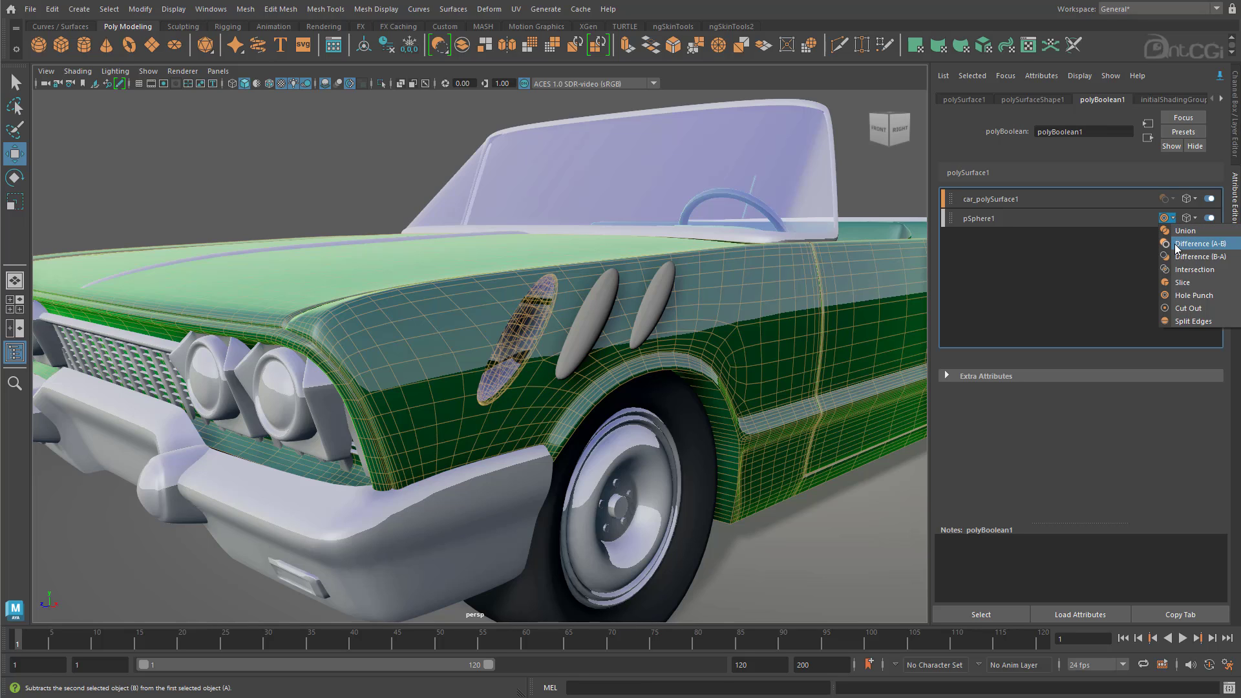
{"action": "left_click", "coordinate": [1174, 243]}
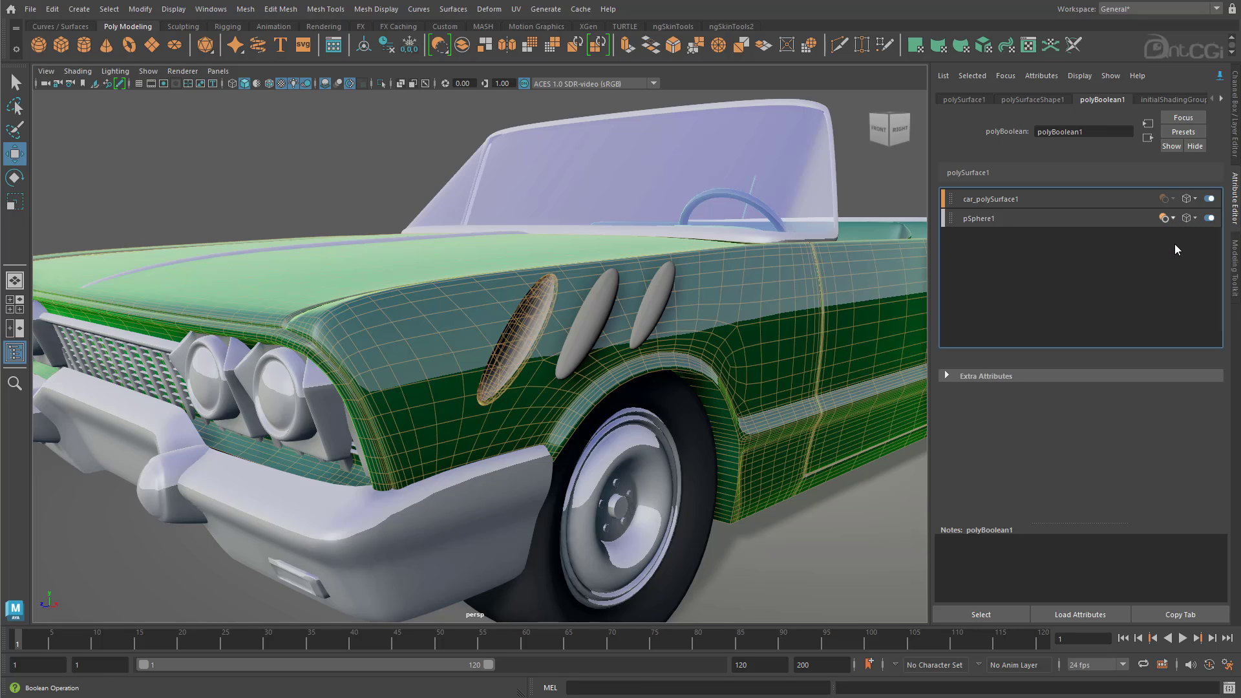
{"action": "mouse_move", "coordinate": [536, 355]}
{"action": "left_mouse_down", "text": "alt"}
{"action": "mouse_move", "coordinate": [510, 360]}
{"action": "mouse_move", "coordinate": [536, 354]}
{"action": "left_mouse_up", "text": "alt"}
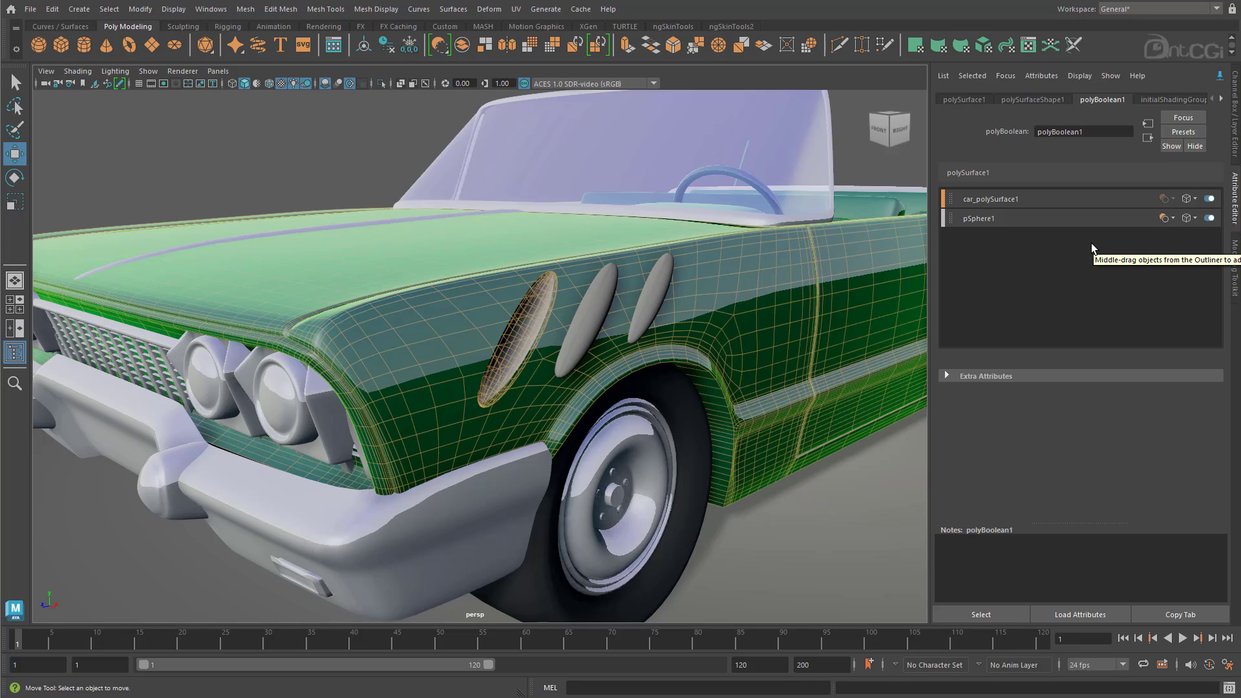
- Preview pSphere1 in the Boolean stack with the Shaded, Bounding Box and X-Ray display modes
{"action": "left_click", "coordinate": [1192, 219]}
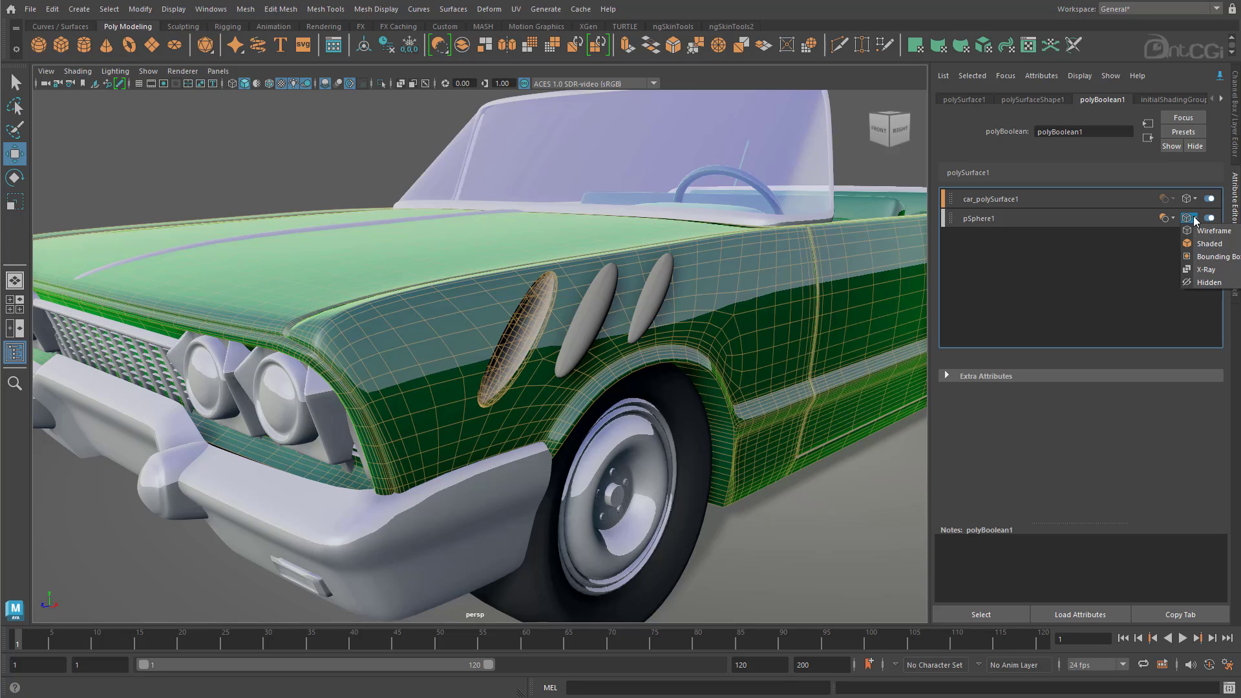
{"action": "left_click", "coordinate": [1196, 243]}
{"action": "left_click", "coordinate": [1187, 220]}
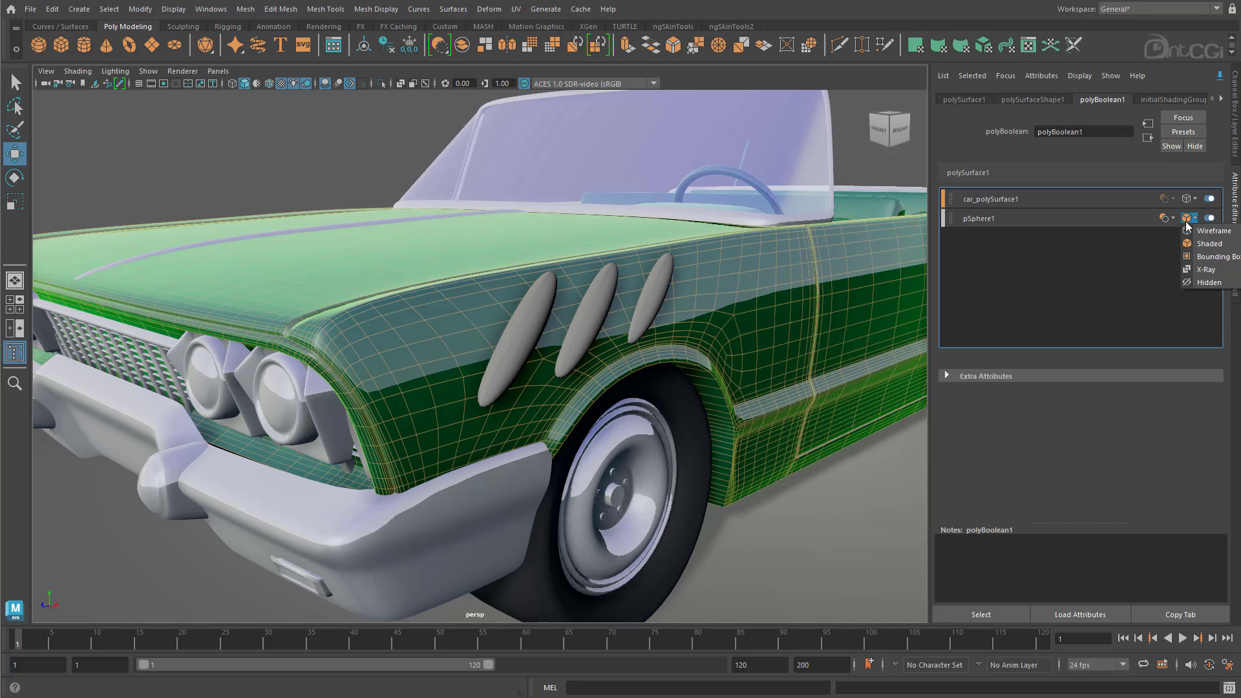
{"action": "left_click", "coordinate": [1189, 254]}
{"action": "left_click", "coordinate": [1188, 220]}
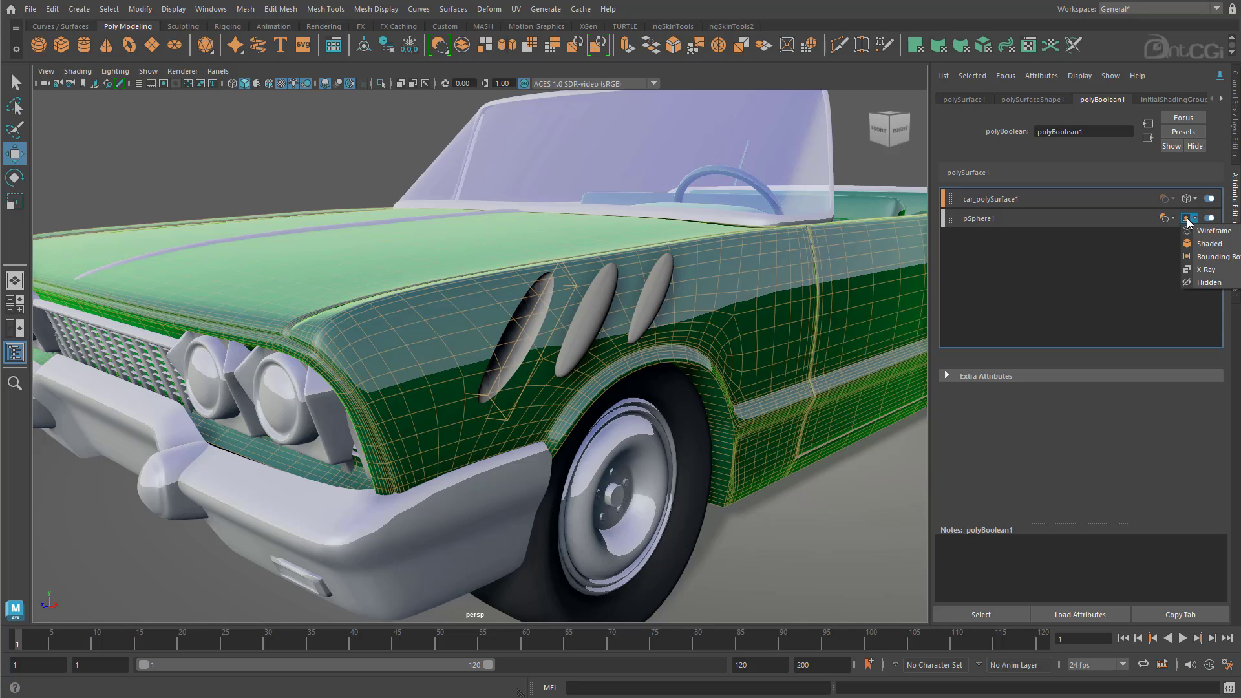
{"action": "left_click", "coordinate": [1189, 268]}
- Set pSphere1's display mode in the Boolean stack to Bounding Box
{"action": "left_click", "coordinate": [1188, 219]}
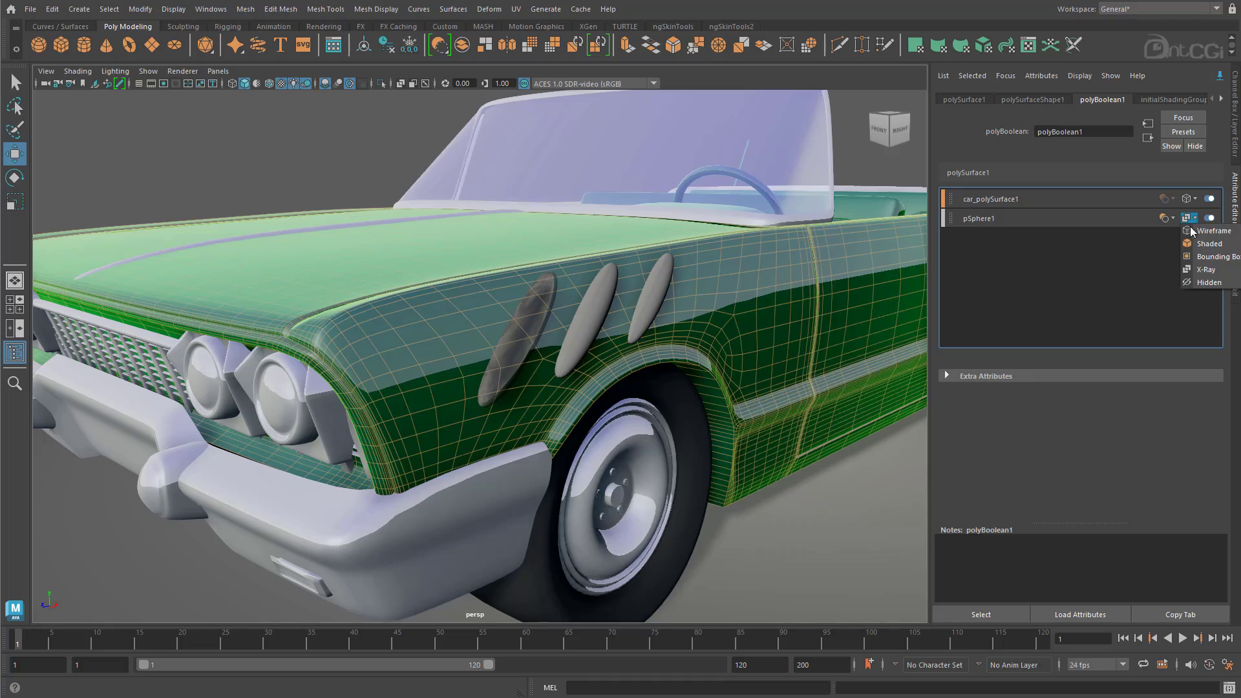
{"action": "left_click", "coordinate": [1195, 256]}
{"action": "mouse_move", "coordinate": [572, 386]}
{"action": "left_mouse_down", "text": "alt"}
{"action": "mouse_move", "coordinate": [535, 366]}
{"action": "mouse_move", "coordinate": [495, 366]}
{"action": "mouse_move", "coordinate": [488, 379]}
{"action": "mouse_move", "coordinate": [573, 375]}
{"action": "left_mouse_up", "text": "alt"}
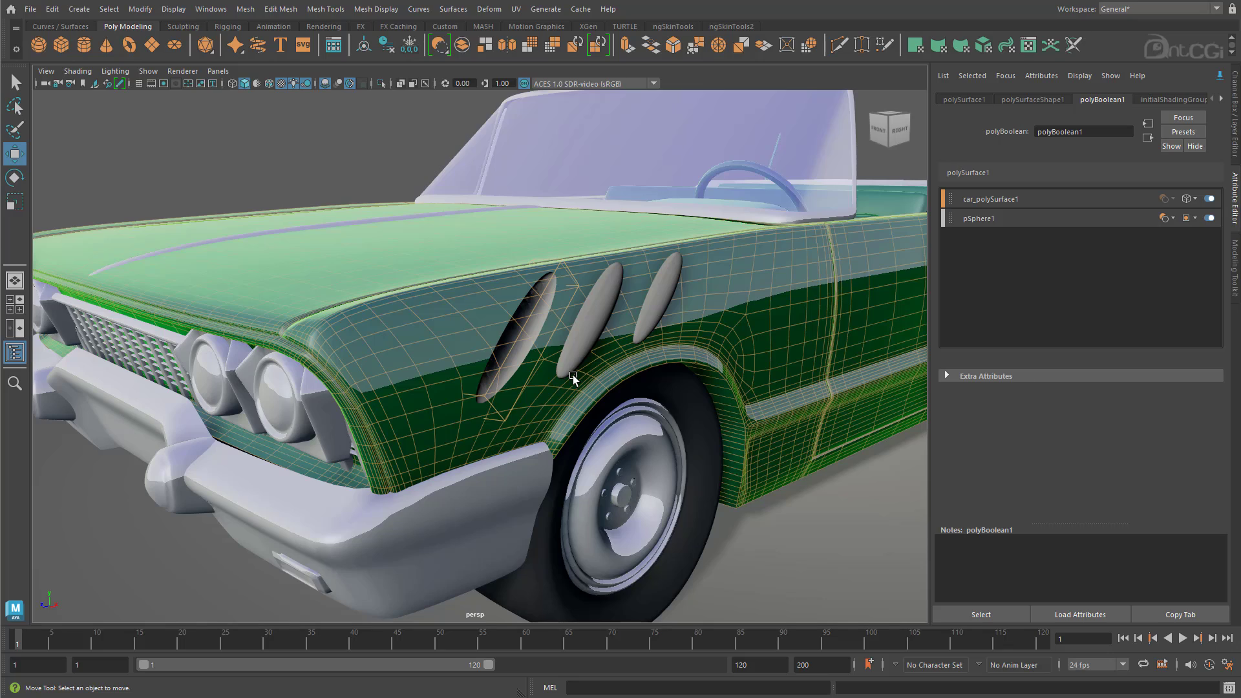
- Add the middle fender ellipsoid to the polyBoolean1 stack
{"action": "left_click", "coordinate": [582, 320]}
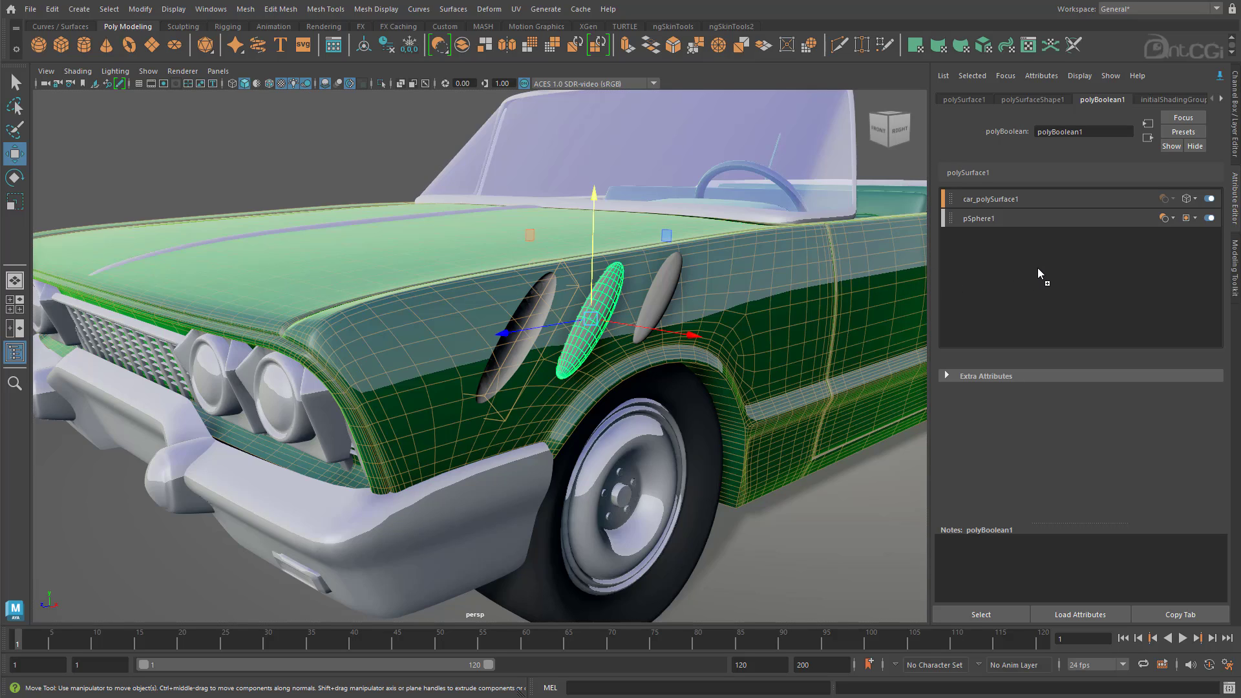
{"action": "middle_click_drag", "start_coordinate": [1038, 268], "coordinate": [1038, 269]}
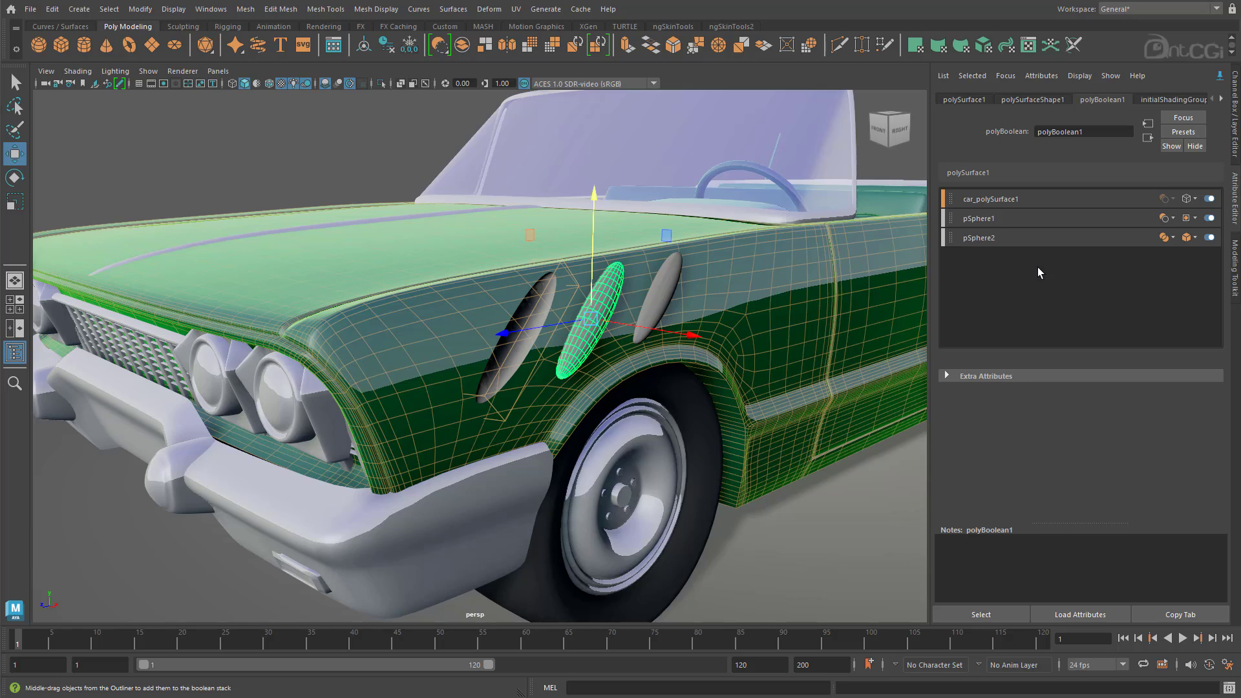
- Set pSphere2's Boolean operation to Difference (A-B) and its display mode to Bounding Box
{"action": "left_click", "coordinate": [1171, 238]}
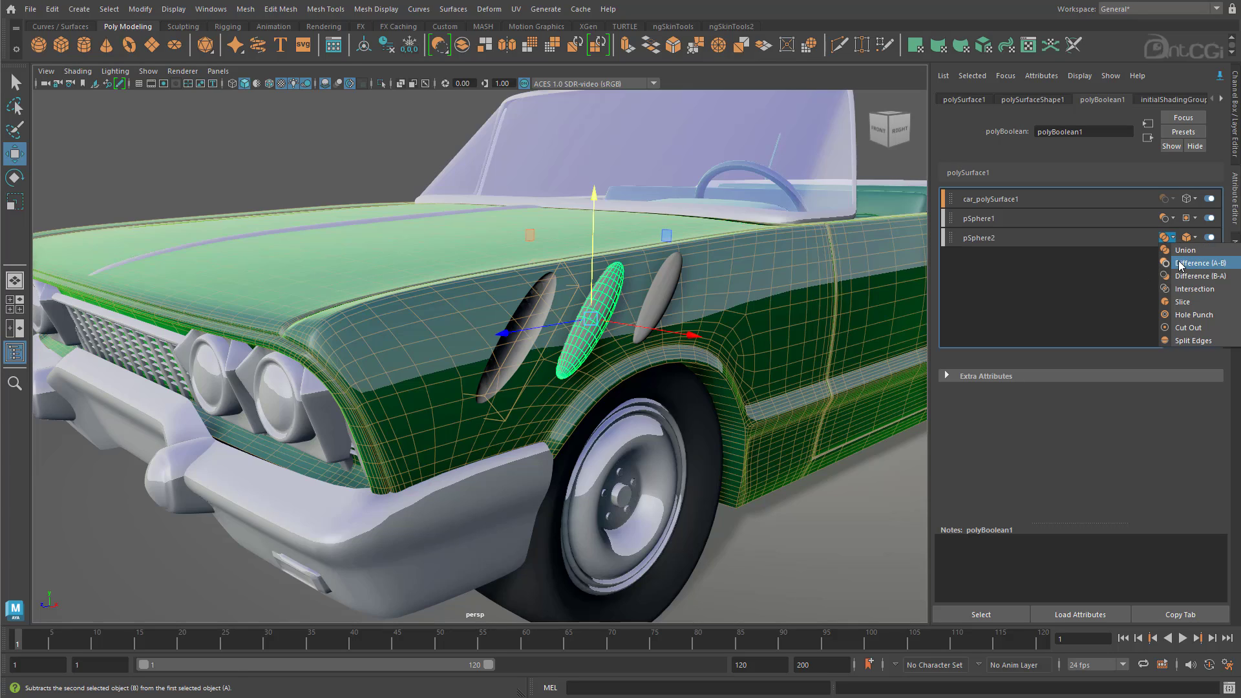
{"action": "left_click", "coordinate": [1170, 264]}
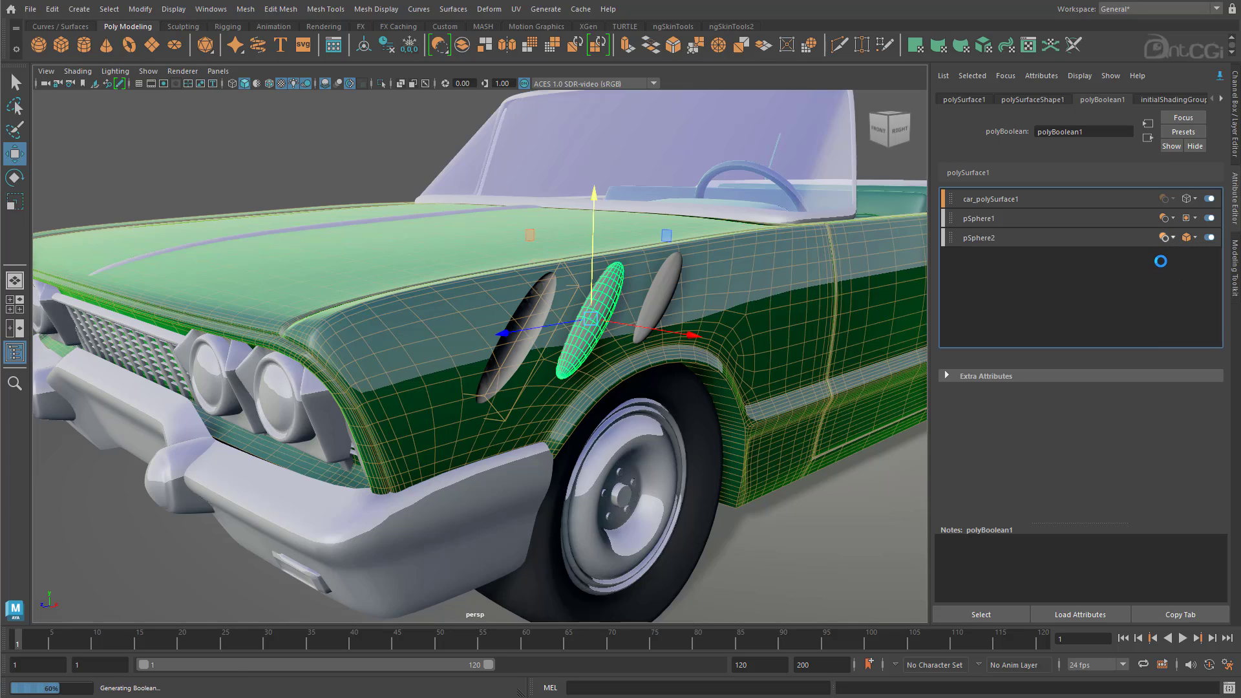
{"action": "left_click", "coordinate": [1188, 238]}
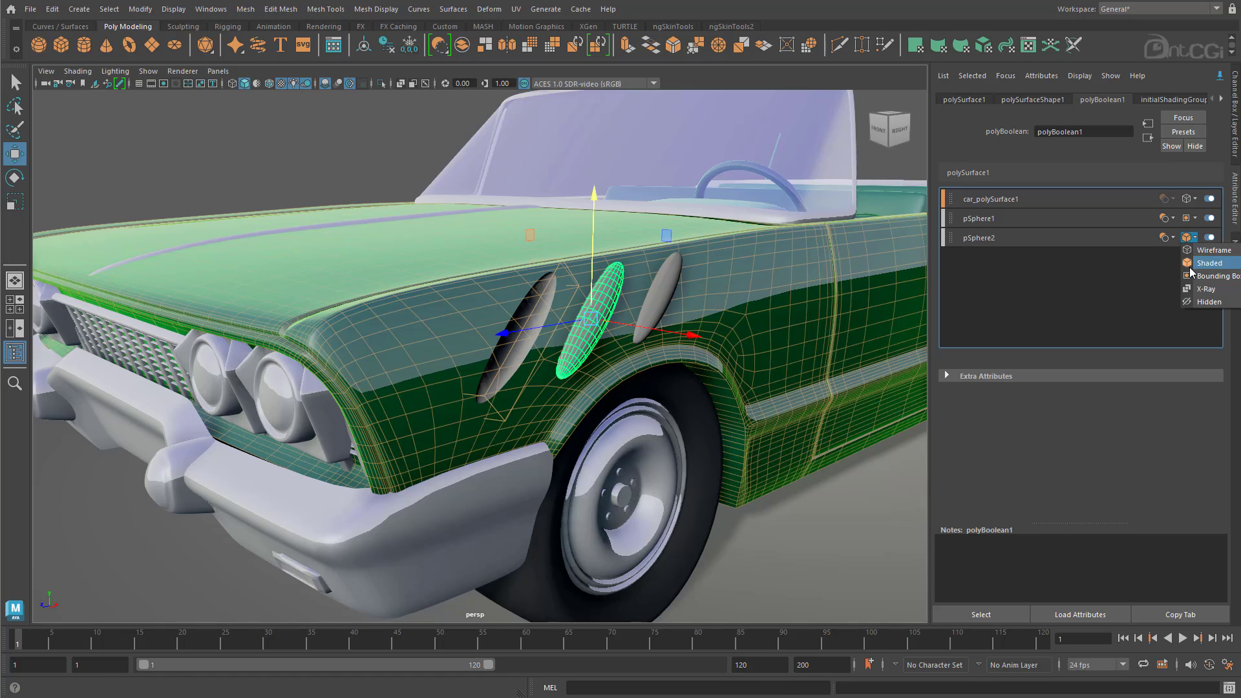
{"action": "left_click", "coordinate": [1212, 277]}
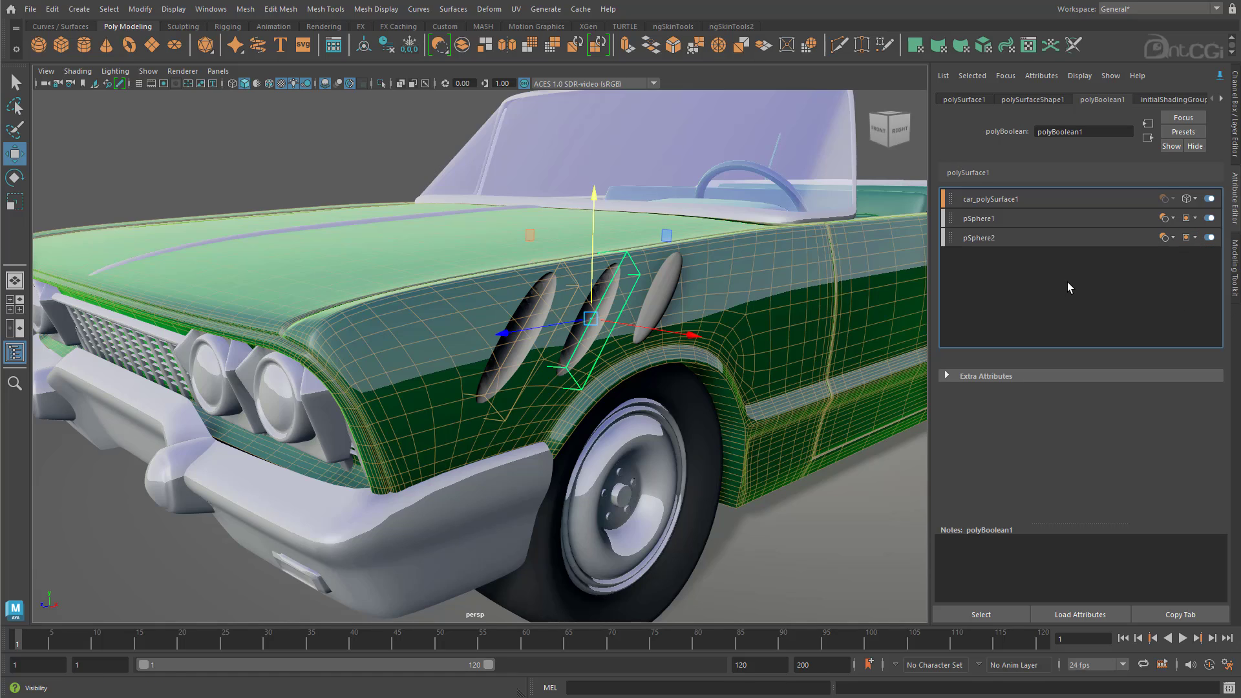
- Add the rear fender ellipsoid to the polyBoolean1 stack with the Difference (A-B) operation and Bounding Box display mode
{"action": "left_click", "coordinate": [665, 288]}
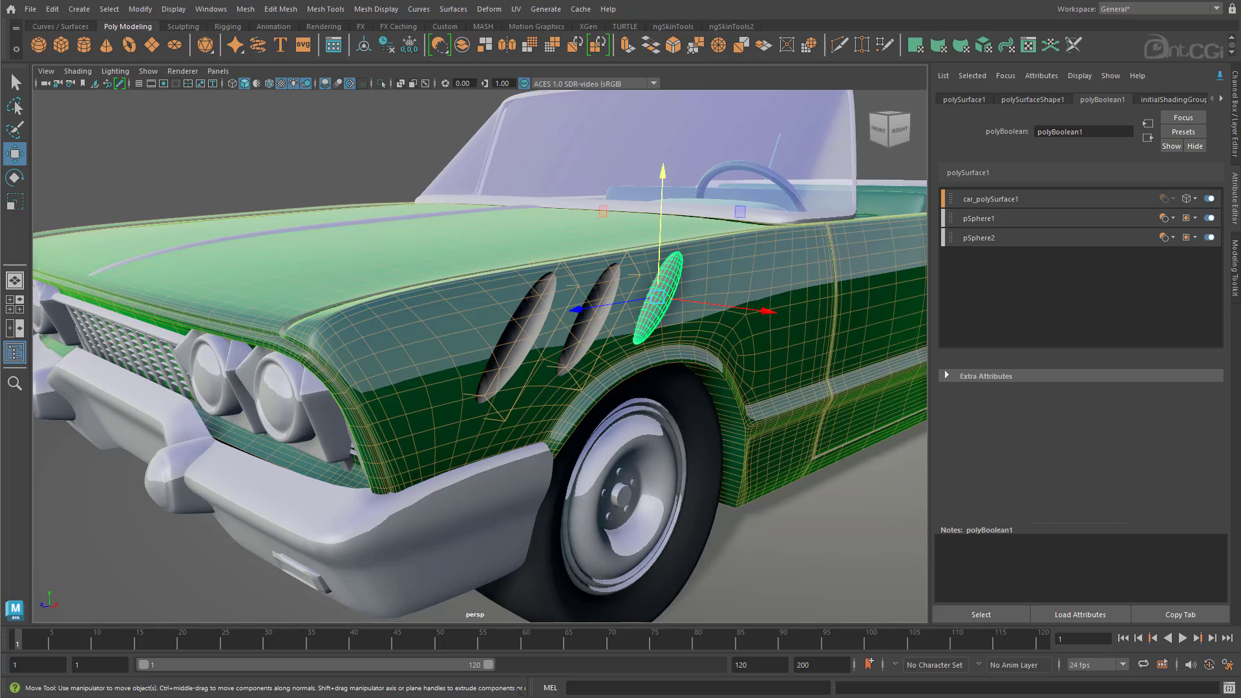
{"action": "left_click", "coordinate": [1021, 289]}
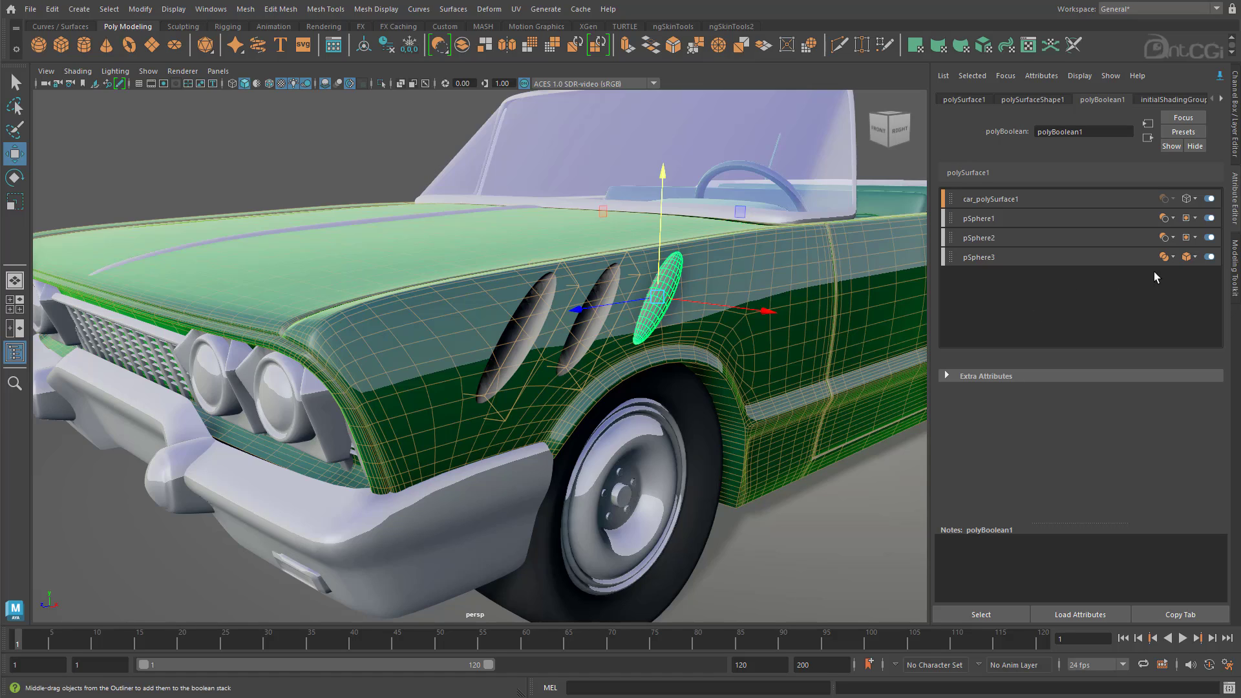
{"action": "left_click", "coordinate": [1168, 257]}
{"action": "left_click", "coordinate": [1192, 282]}
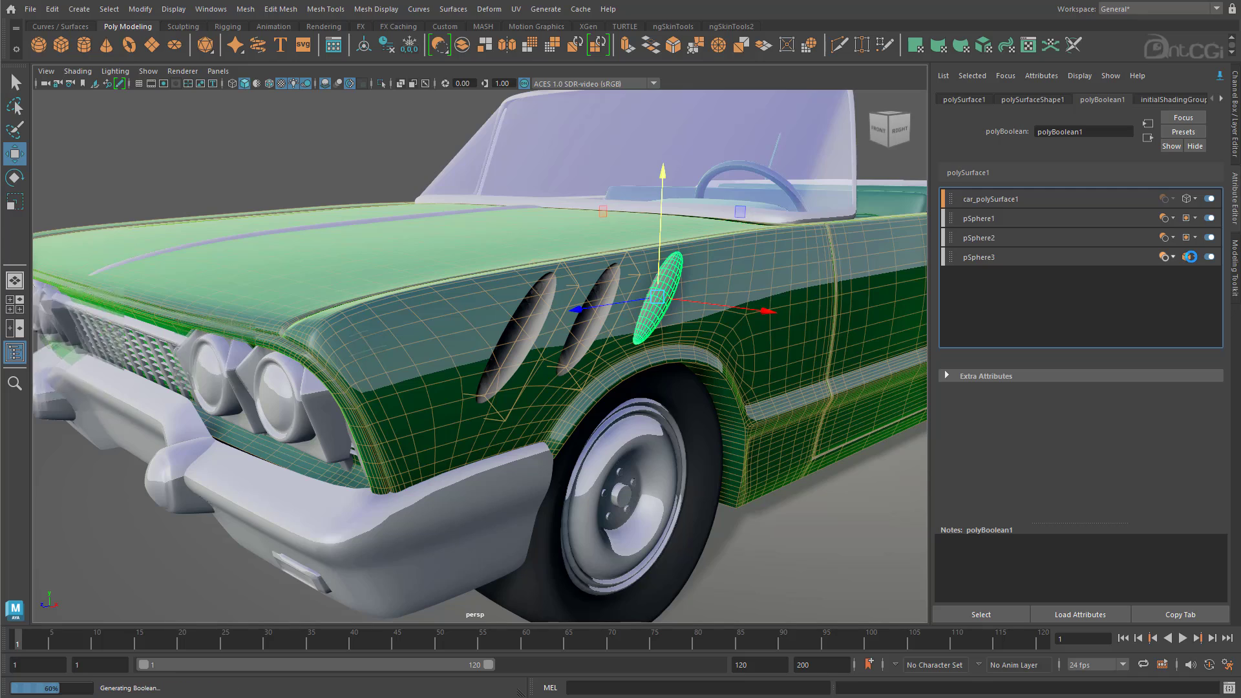
{"action": "left_click_drag", "start_coordinate": [646, 303], "coordinate": [761, 354], "text": "alt"}
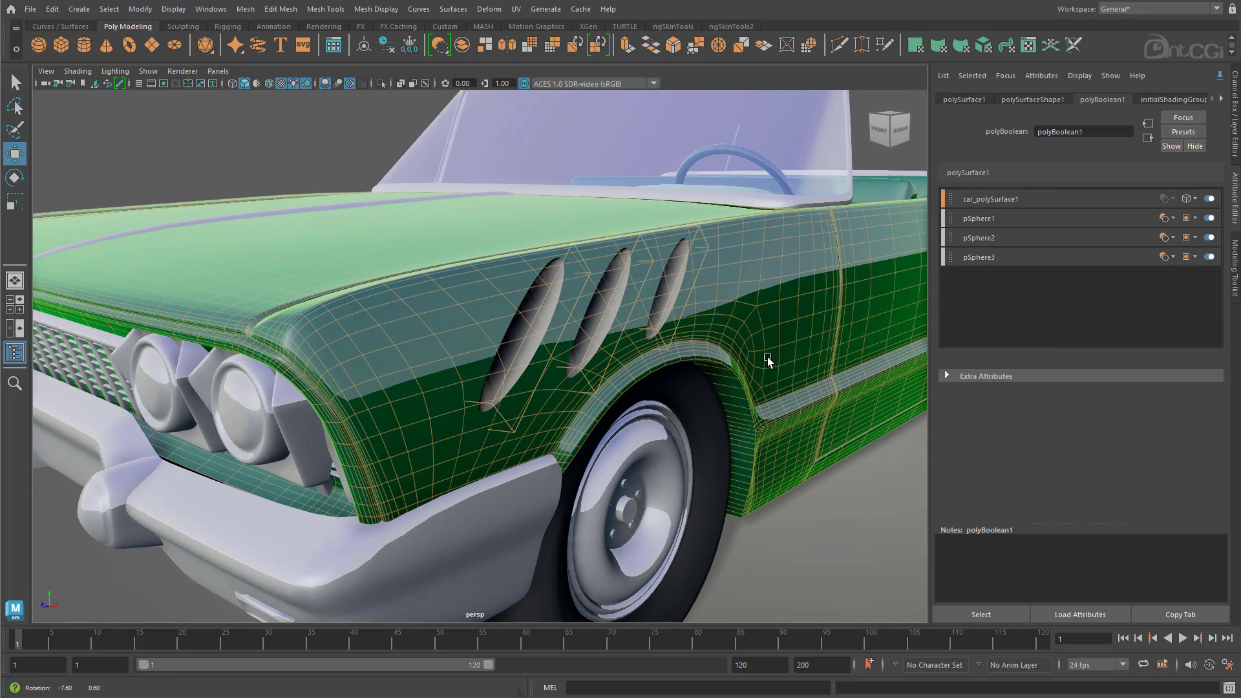
- Select the front vent's bounding-box cutter and slide it slightly along the Z axis toward the headlights
{"action": "left_click", "coordinate": [570, 313]}
{"action": "left_click", "coordinate": [557, 305]}
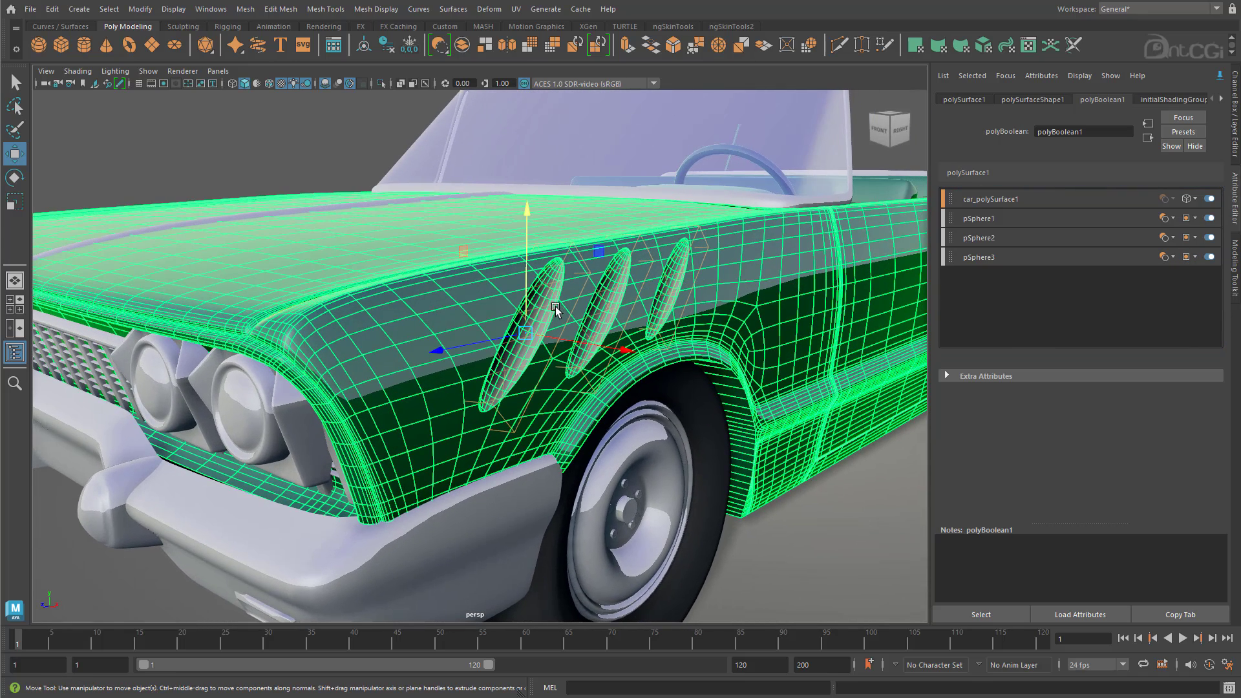
{"action": "left_click", "coordinate": [512, 370]}
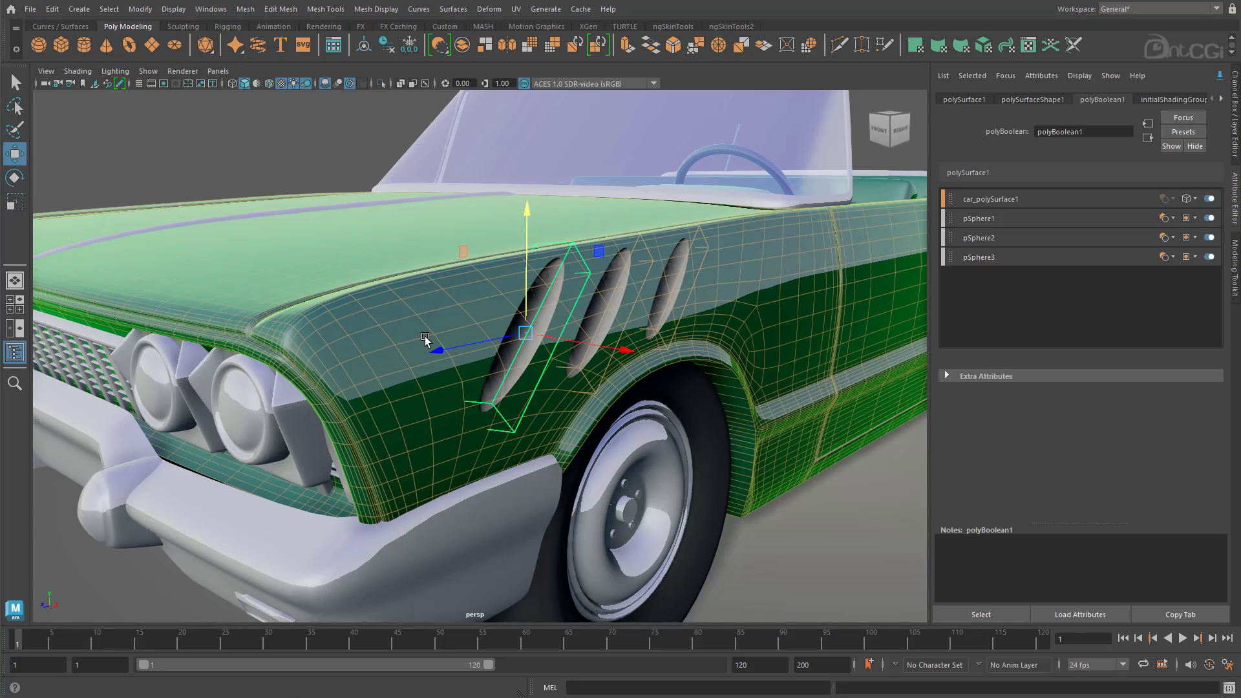
{"action": "left_click_drag", "start_coordinate": [488, 341], "coordinate": [462, 345]}
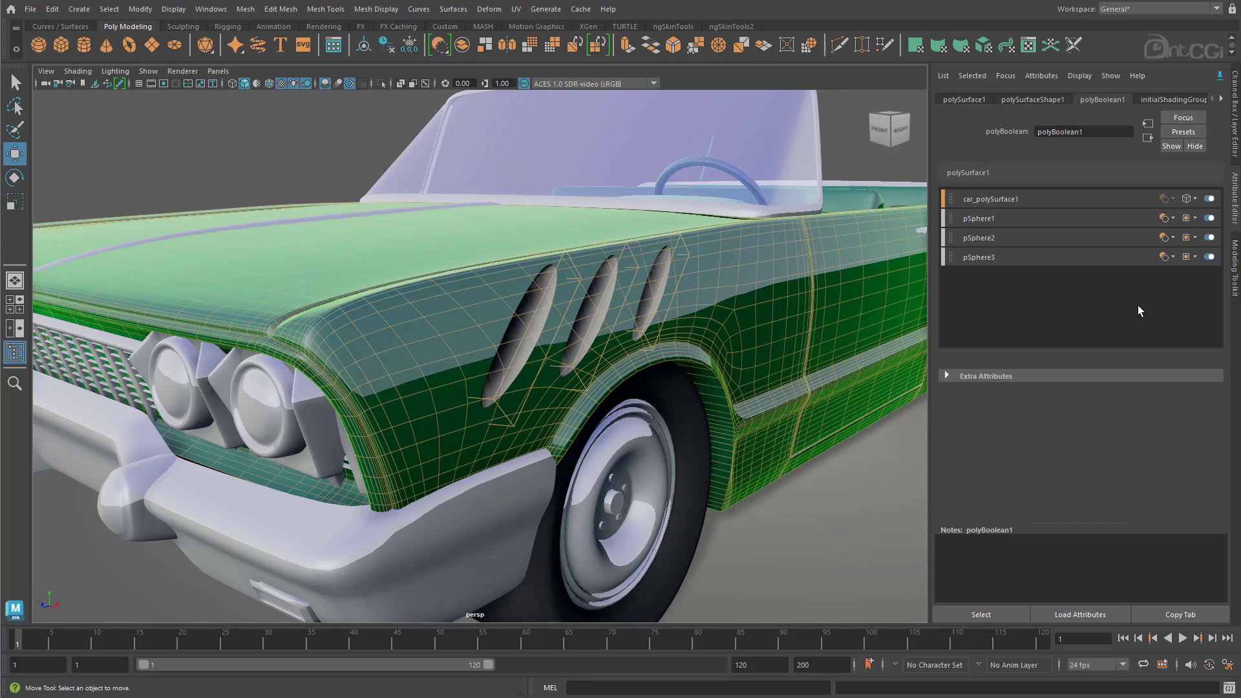
- Disable pSphere2 in the Boolean stack and enable it again to preview the fender without the middle vent
{"action": "left_click", "coordinate": [1209, 238]}
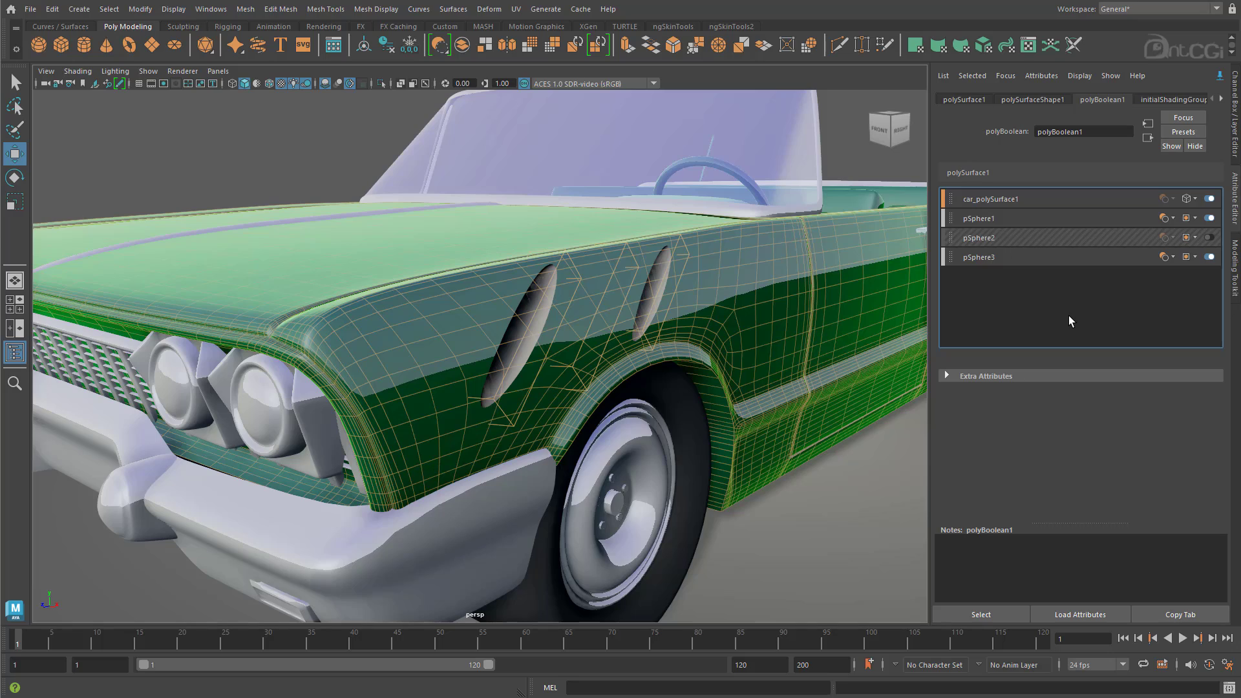
{"action": "left_click", "coordinate": [1210, 237]}
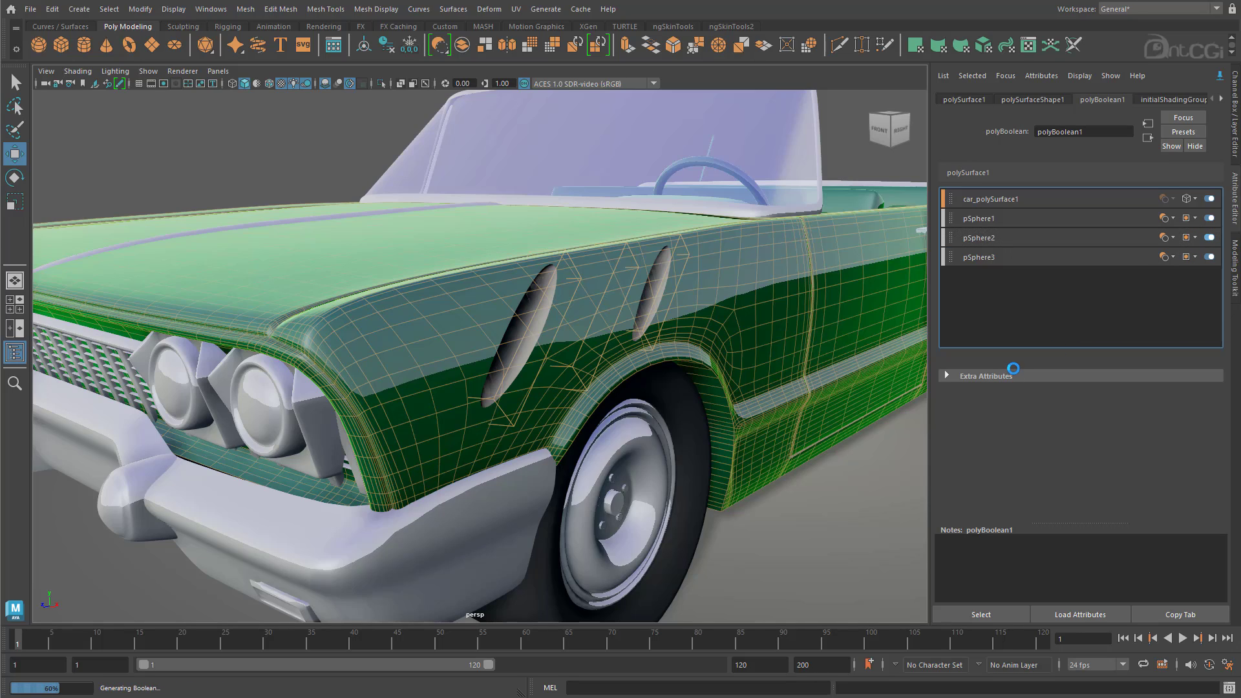
{"action": "left_click_drag", "start_coordinate": [801, 415], "coordinate": [793, 419], "text": "alt"}
- Select the car body and delete its construction history to bake the Boolean cuts, then inspect the mesh
{"action": "left_click", "coordinate": [380, 265]}
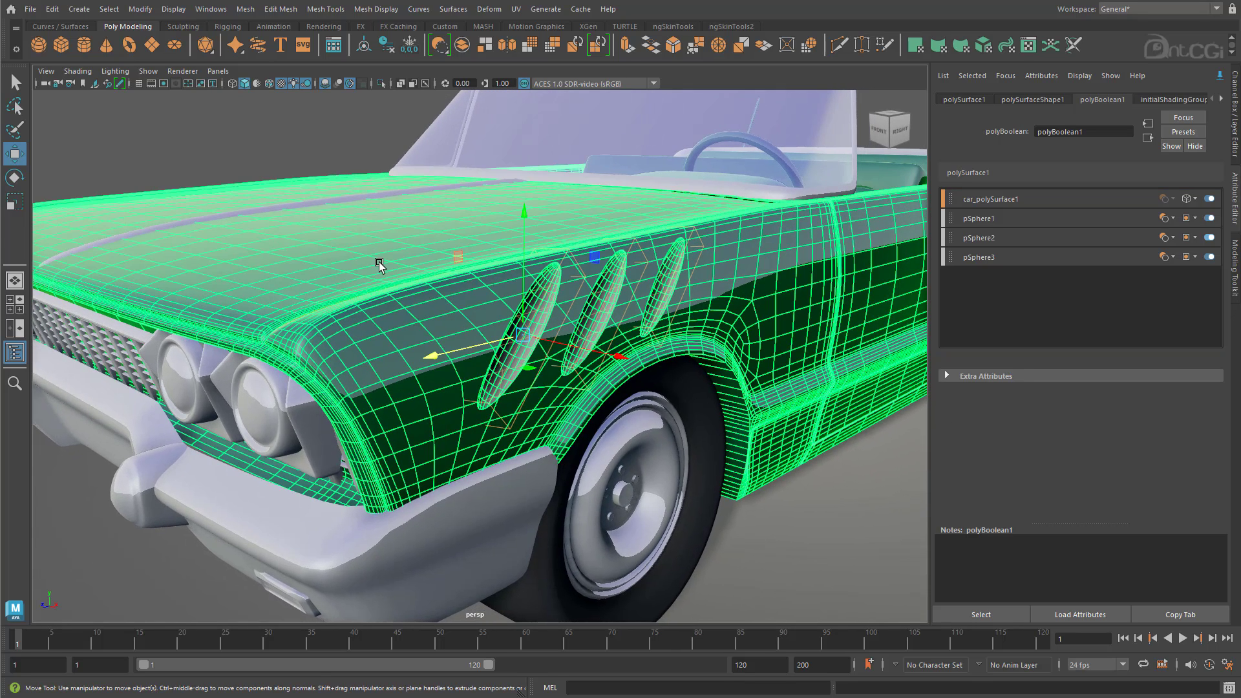
{"action": "left_click", "coordinate": [52, 9]}
{"action": "mouse_move", "coordinate": [129, 164]}
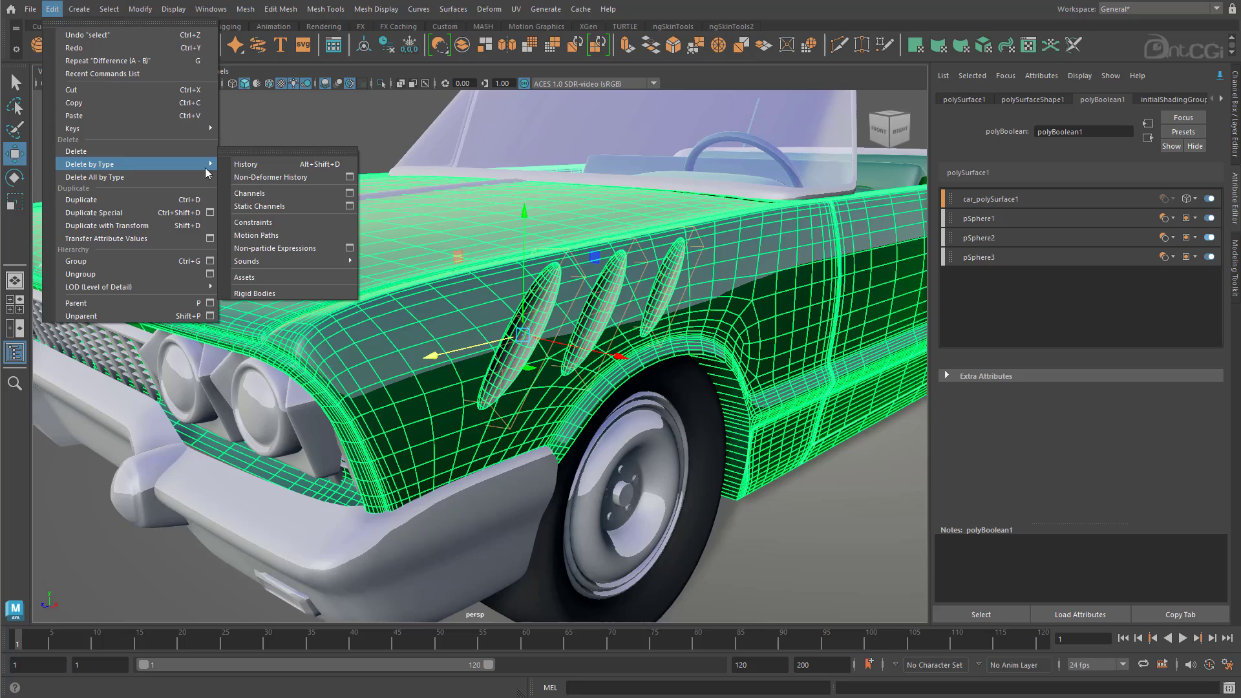
{"action": "left_click", "coordinate": [256, 164]}
{"action": "left_click", "coordinate": [289, 131]}
{"action": "left_click_drag", "start_coordinate": [747, 436], "coordinate": [465, 386], "text": "alt"}
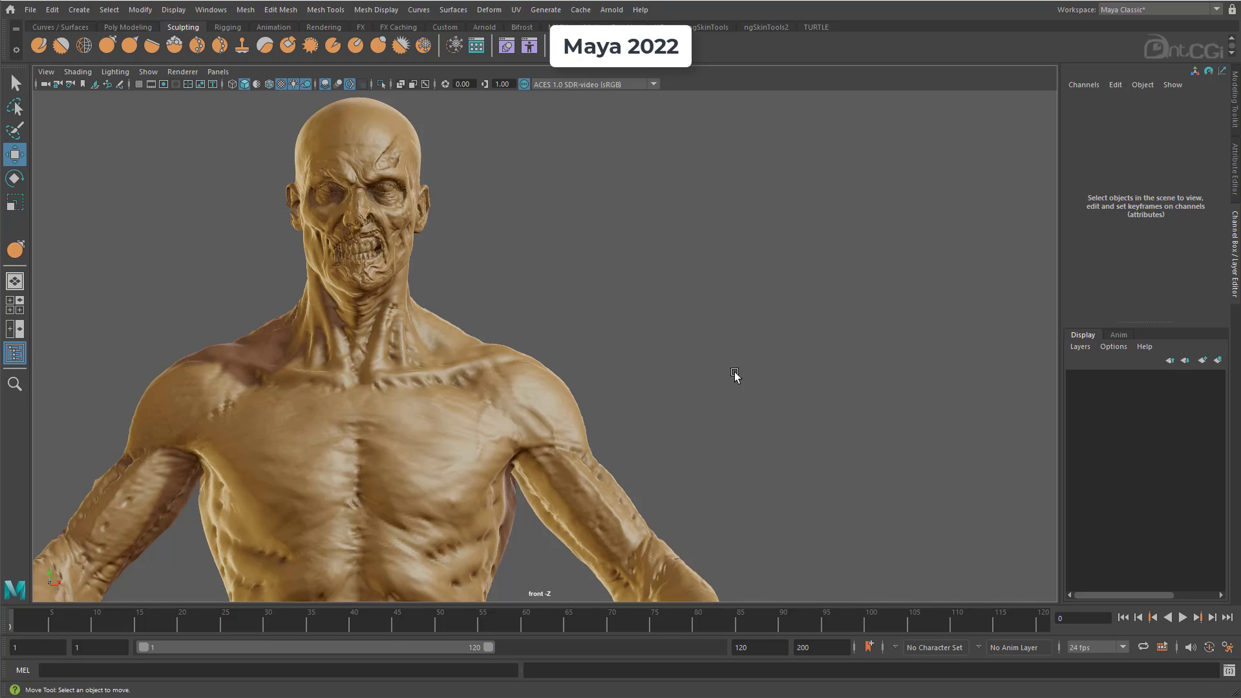
- In Maya 2022, put the zombie mesh into vertex mode and box-select the vertices of the shoulder beside the empty background
{"action": "left_click", "coordinate": [551, 382]}
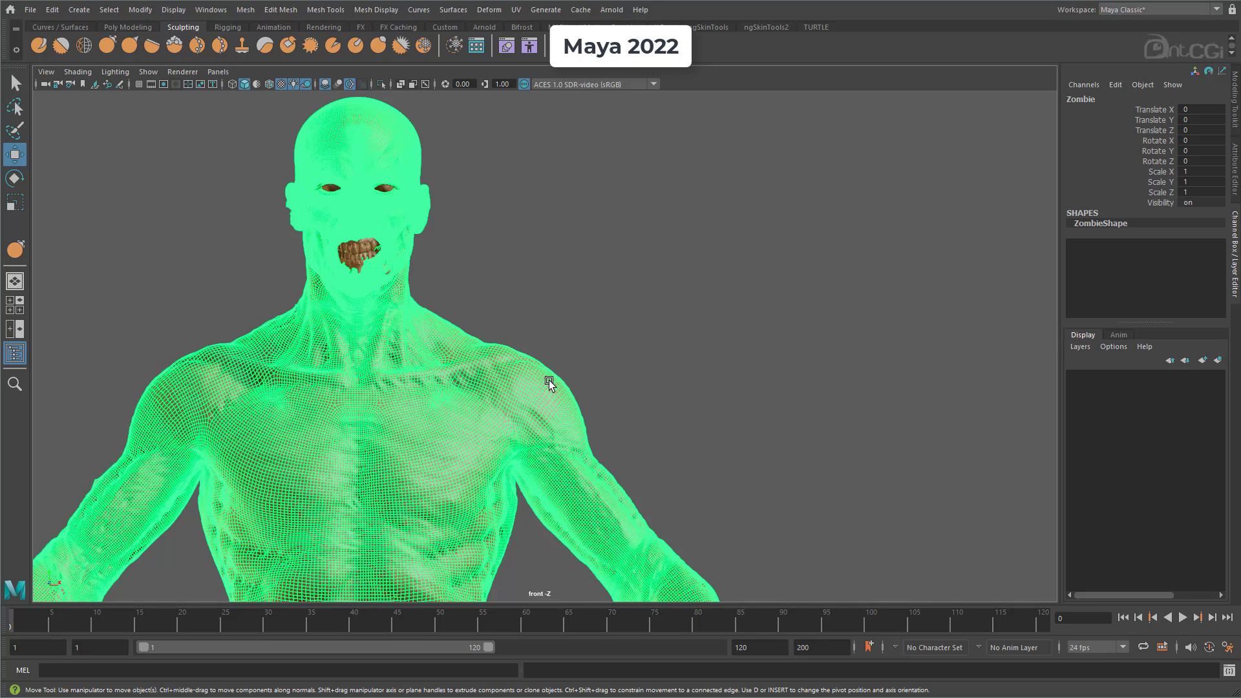
{"action": "right_click_drag", "start_coordinate": [551, 383], "coordinate": [656, 330]}
{"action": "left_click_drag", "start_coordinate": [709, 315], "coordinate": [510, 439]}
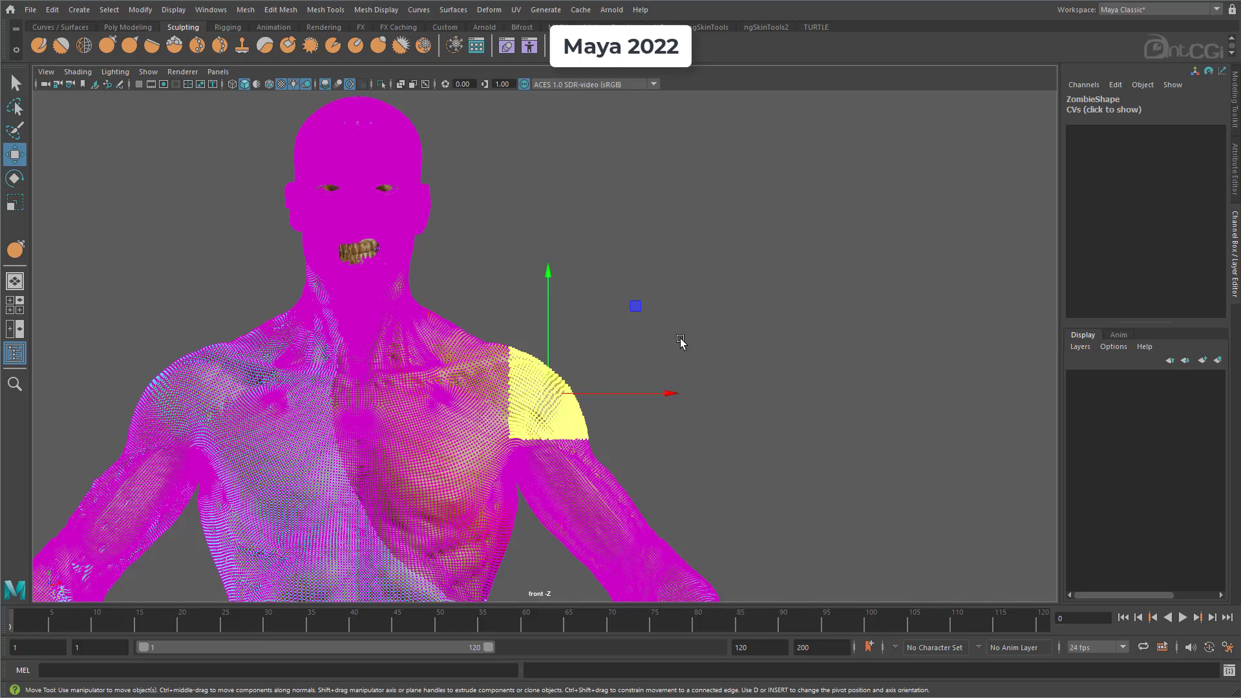
{"action": "left_click_drag", "start_coordinate": [680, 342], "coordinate": [541, 418]}
- Turn on Object X symmetry and box-select a larger group of shoulder vertices so both shoulders are selected
{"action": "right_click_drag", "start_coordinate": [645, 335], "coordinate": [649, 252]}
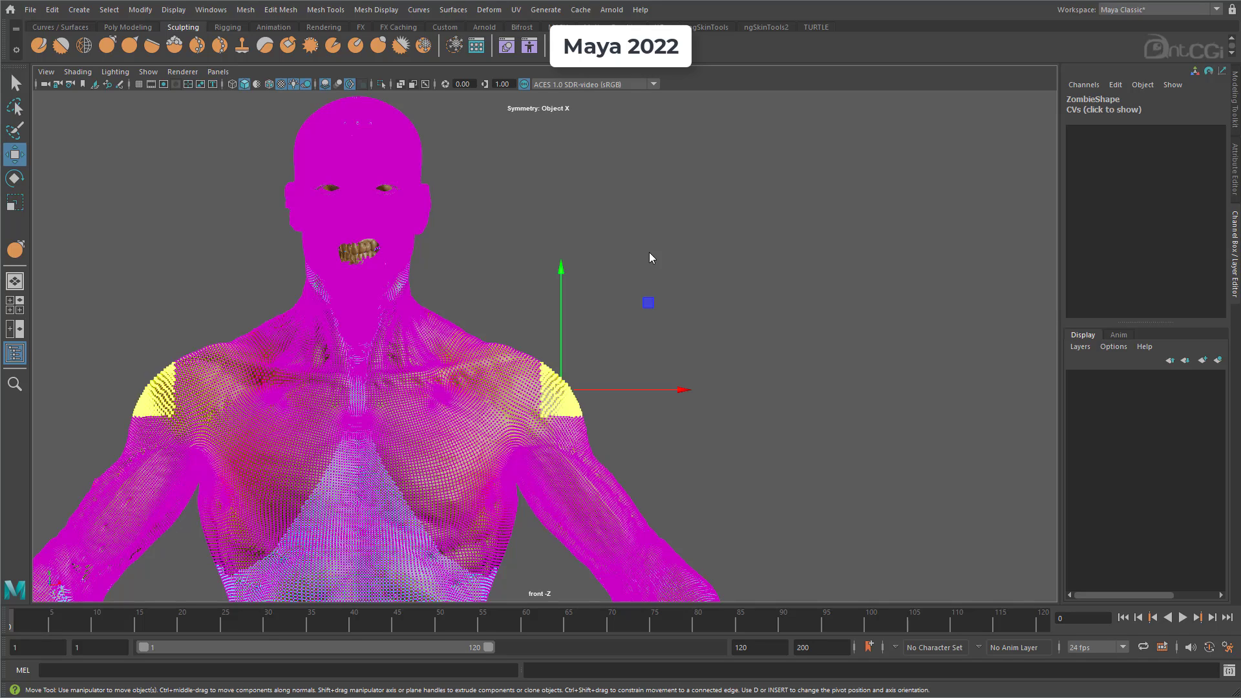
{"action": "left_click", "coordinate": [862, 366]}
{"action": "left_click_drag", "start_coordinate": [694, 336], "coordinate": [517, 426]}
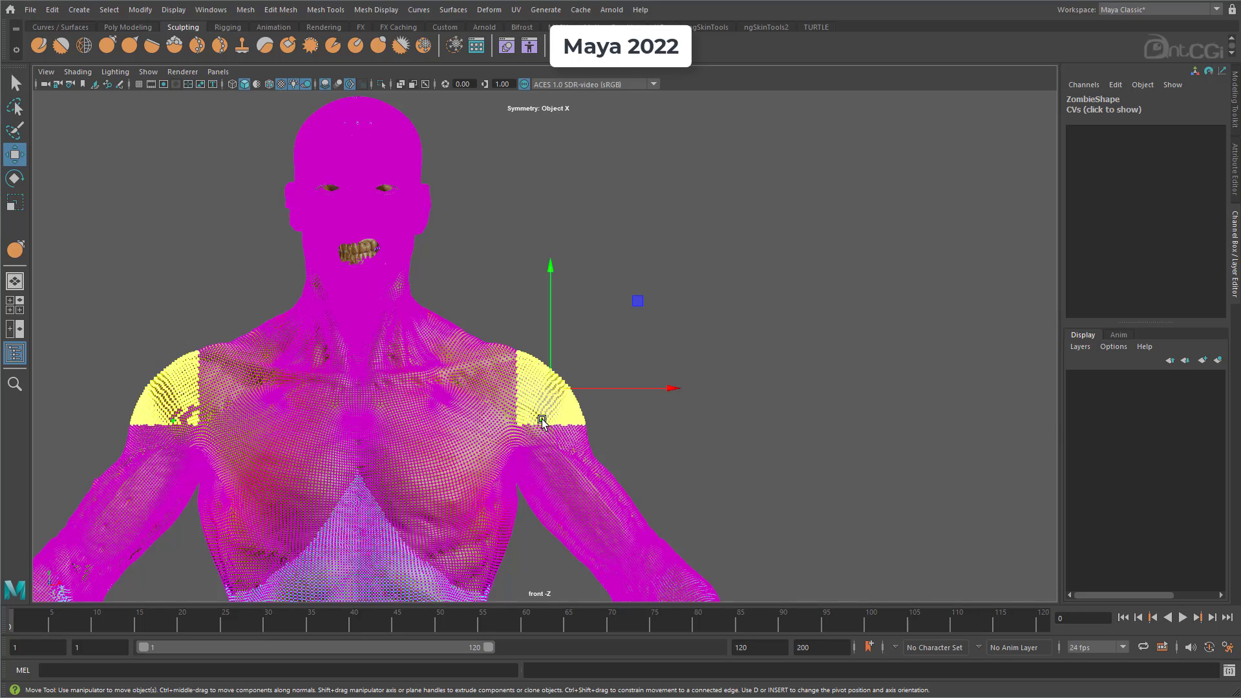
- Adjust the soft-selection falloff radius on the shoulders, try moving the selected vertices, and undo the move
{"action": "left_click_drag", "start_coordinate": [609, 428], "coordinate": [749, 451]}
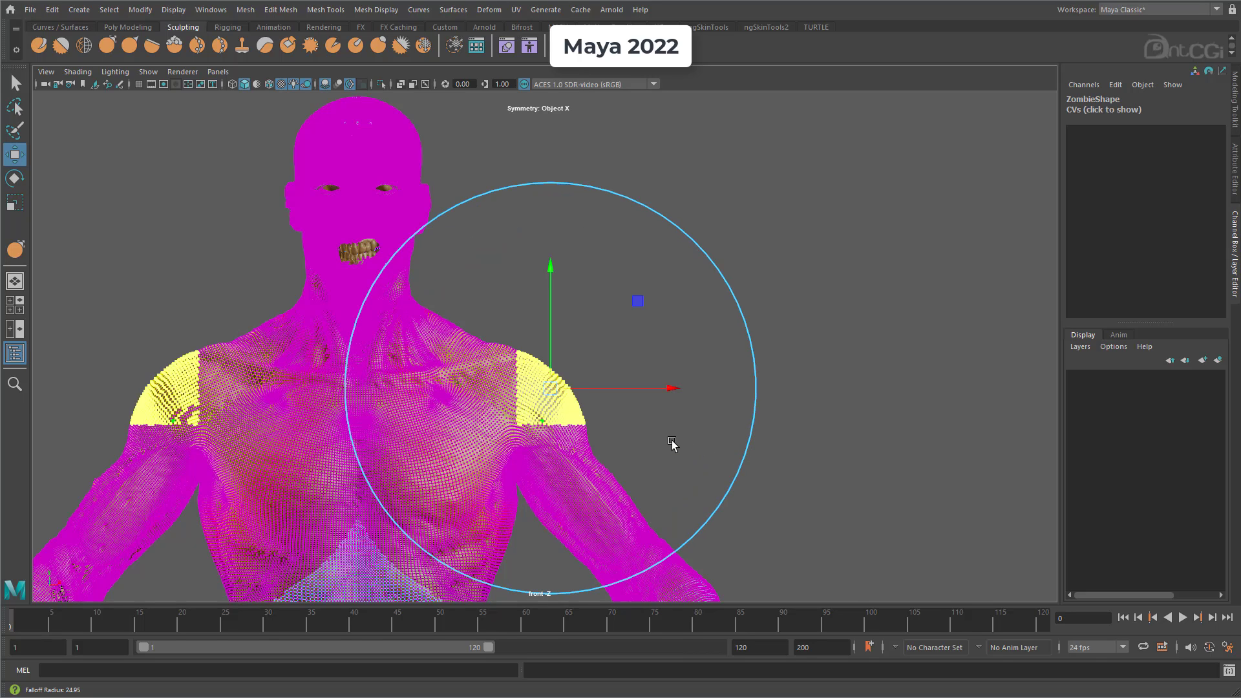
{"action": "left_click_drag", "start_coordinate": [665, 442], "coordinate": [665, 442]}
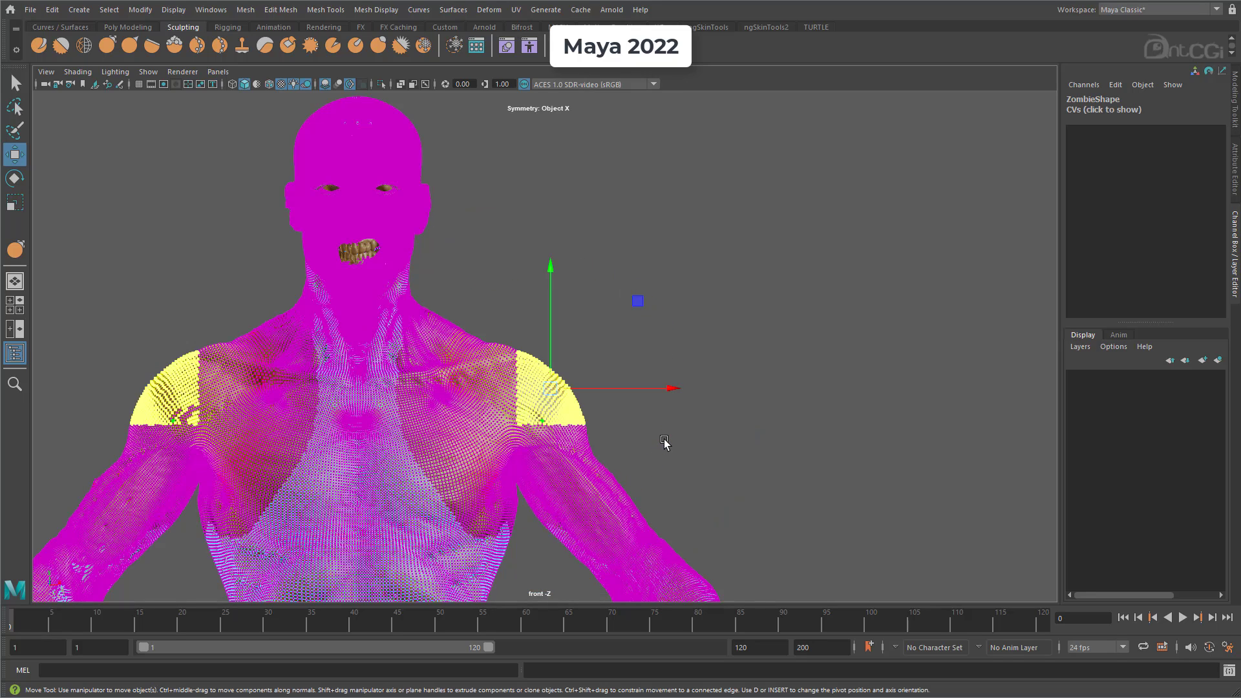
{"action": "left_click_drag", "start_coordinate": [549, 390], "coordinate": [570, 426]}
{"action": "key", "text": "ctrl+z"}
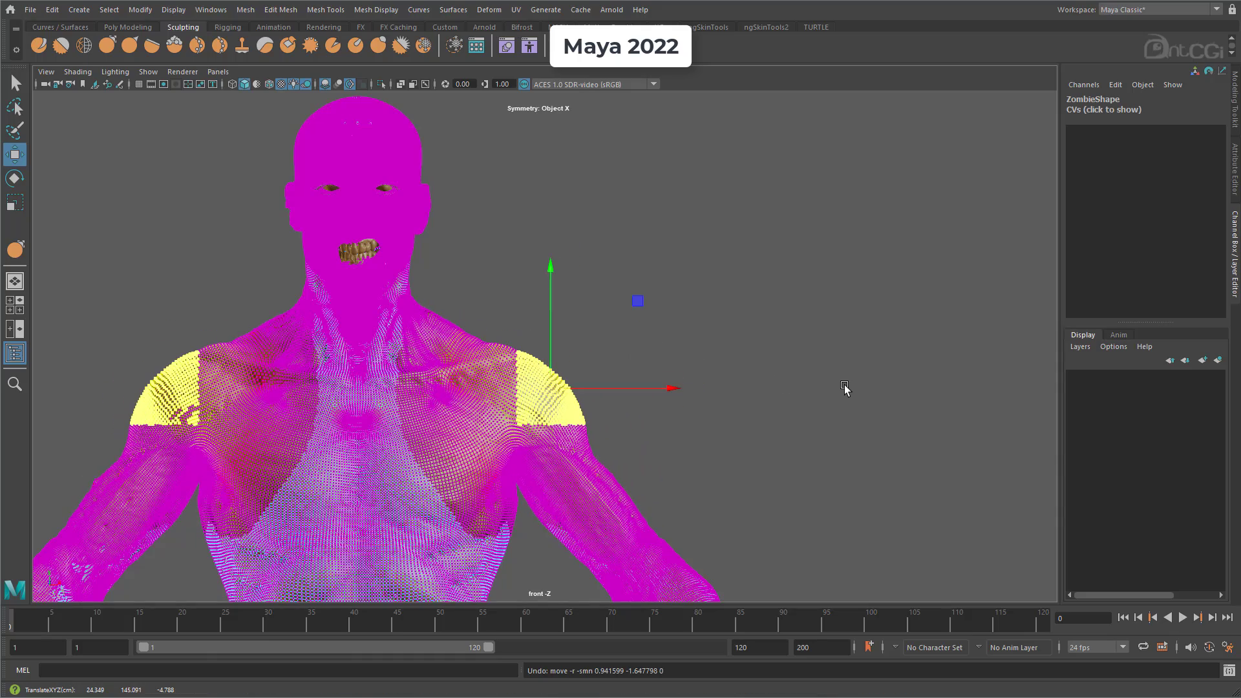
- Clear the shoulder vertex selection and return the zombie mesh to object mode
{"action": "left_click", "coordinate": [844, 387]}
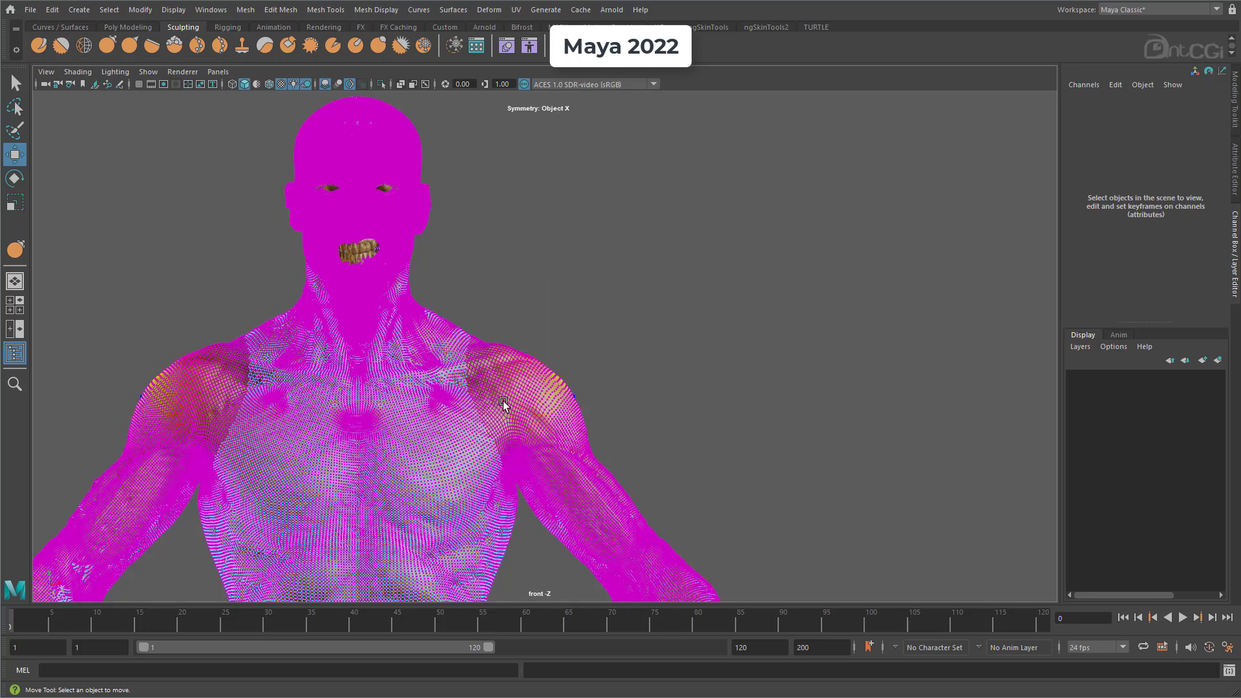
{"action": "key", "text": "F8"}
{"action": "left_click", "coordinate": [679, 349]}
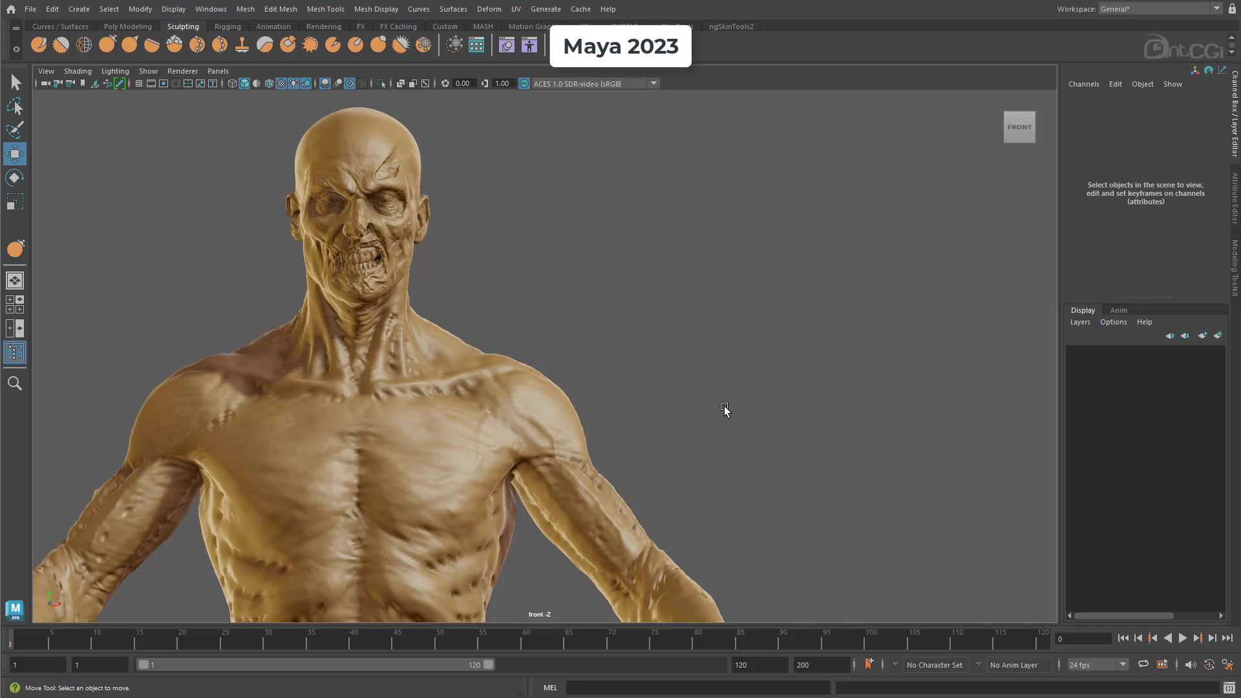
- In Maya 2023, put the zombie mesh into vertex mode and box-select the vertices of one shoulder
{"action": "left_click", "coordinate": [563, 401]}
{"action": "right_click_drag", "start_coordinate": [562, 401], "coordinate": [520, 402]}
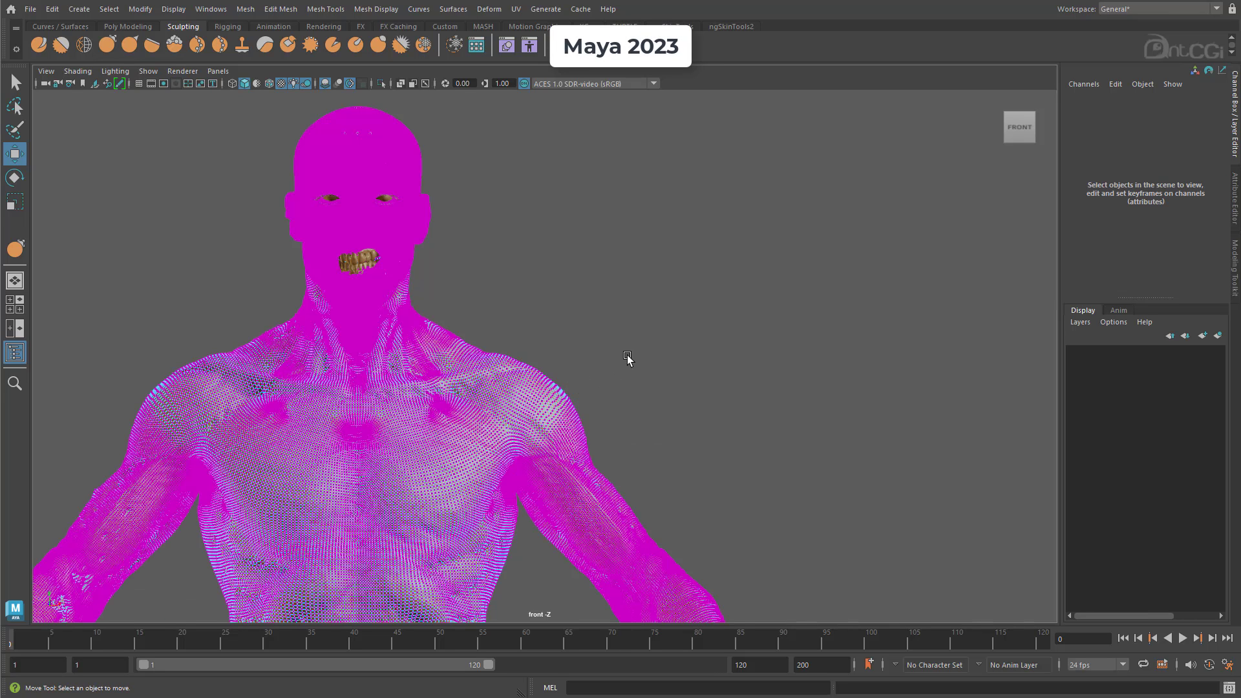
{"action": "left_click_drag", "start_coordinate": [628, 355], "coordinate": [533, 424]}
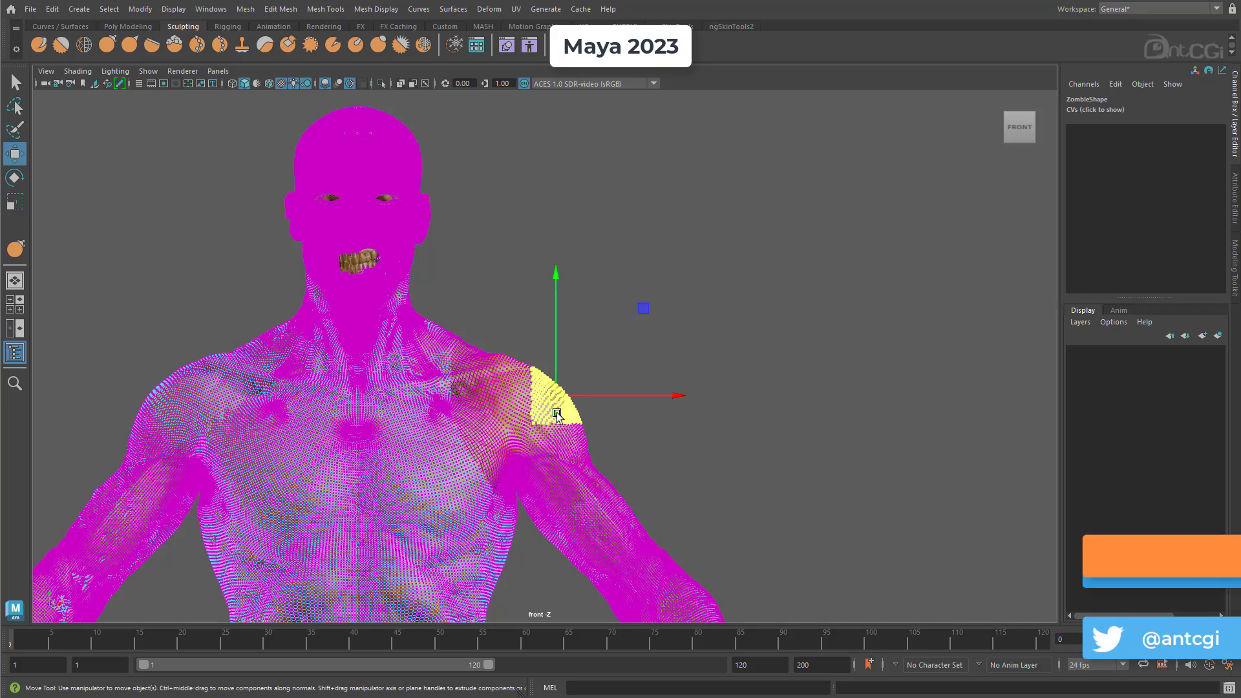
- Adjust the soft-selection falloff around the selected shoulder and turn soft selection off
{"action": "key", "text": "b"}
{"action": "middle_click_drag", "start_coordinate": [612, 420], "coordinate": [657, 424]}
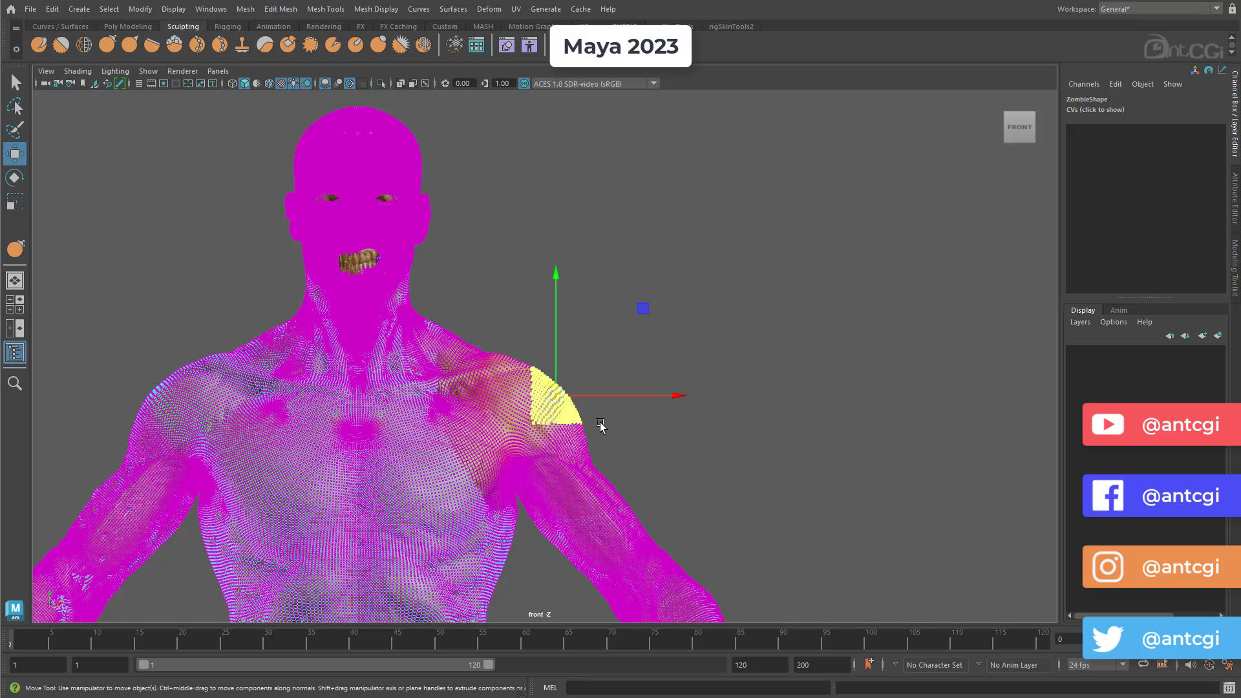
{"action": "key", "text": "b"}
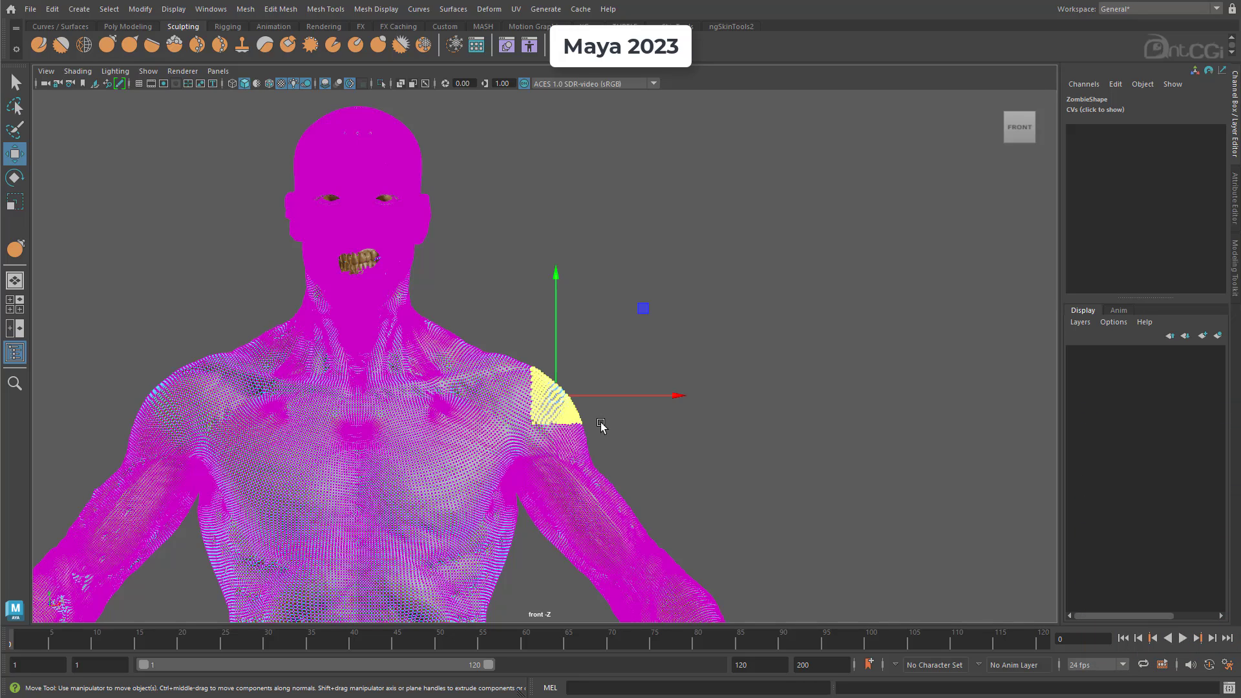
- Enable Object X symmetry and box-select the vertices across the outer part of both shoulders
{"action": "right_click_drag", "start_coordinate": [729, 285], "coordinate": [729, 199]}
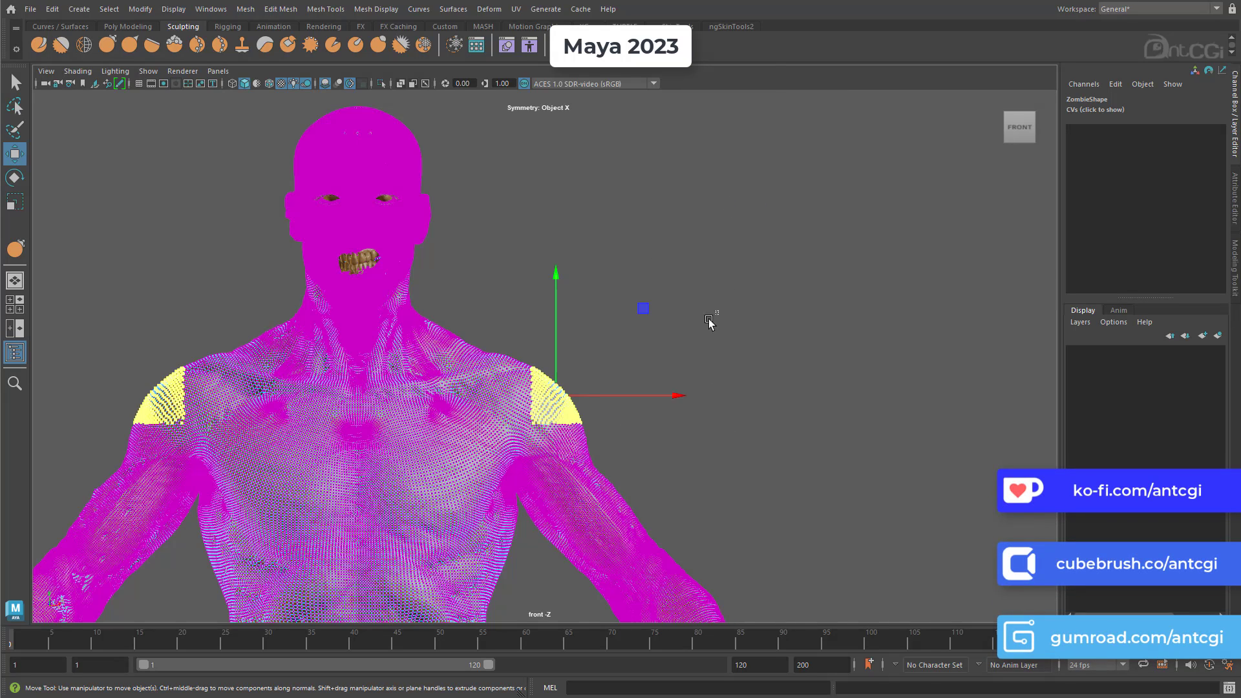
{"action": "left_click_drag", "start_coordinate": [718, 311], "coordinate": [491, 440]}
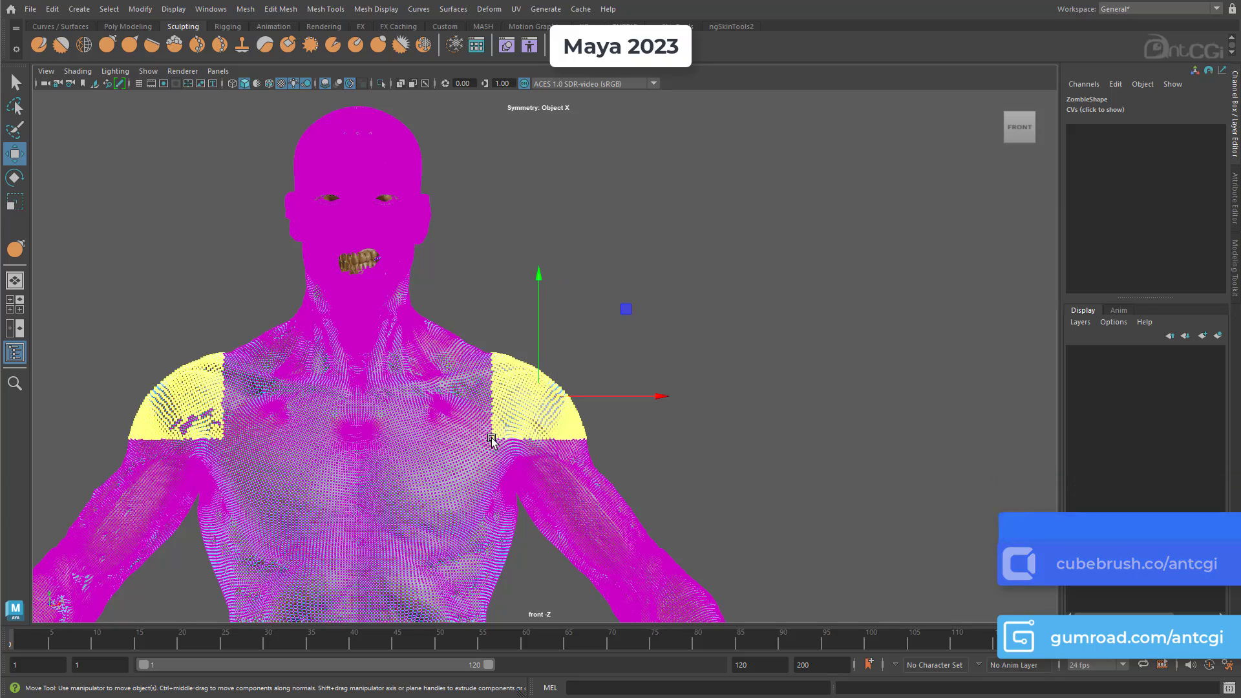
{"action": "left_click_drag", "start_coordinate": [851, 200], "coordinate": [509, 425]}
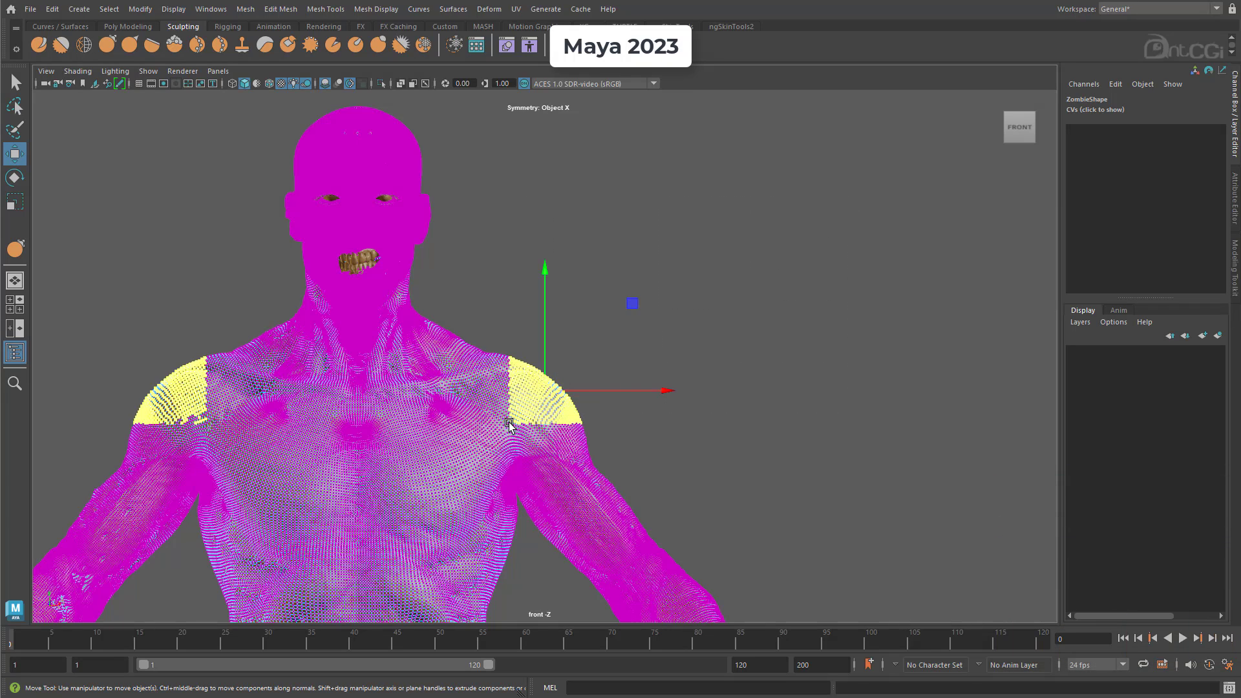
- Turn on soft selection with an adjusted falloff, try moving the vertices of both shoulders, undo the move and leave vertex mode
{"action": "key", "text": "b"}
{"action": "left_click_drag", "start_coordinate": [595, 429], "coordinate": [662, 438]}
{"action": "mouse_move", "coordinate": [572, 407]}
{"action": "middle_mouse_down"}
{"action": "mouse_move", "coordinate": [562, 401]}
{"action": "mouse_move", "coordinate": [582, 414]}
{"action": "mouse_move", "coordinate": [577, 395]}
{"action": "middle_mouse_up"}
{"action": "key", "text": "ctrl+z"}
{"action": "key", "text": "ctrl+z"}
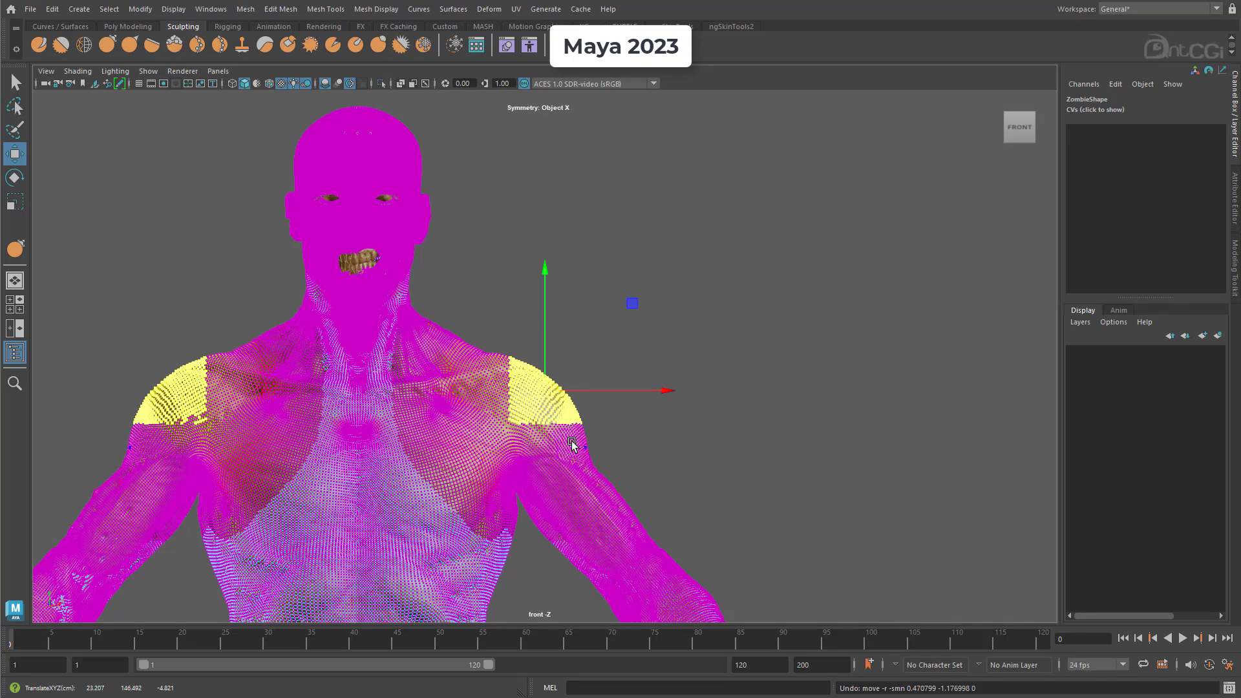
{"action": "right_click_drag", "start_coordinate": [574, 444], "coordinate": [704, 416]}
{"action": "left_click", "coordinate": [703, 415]}
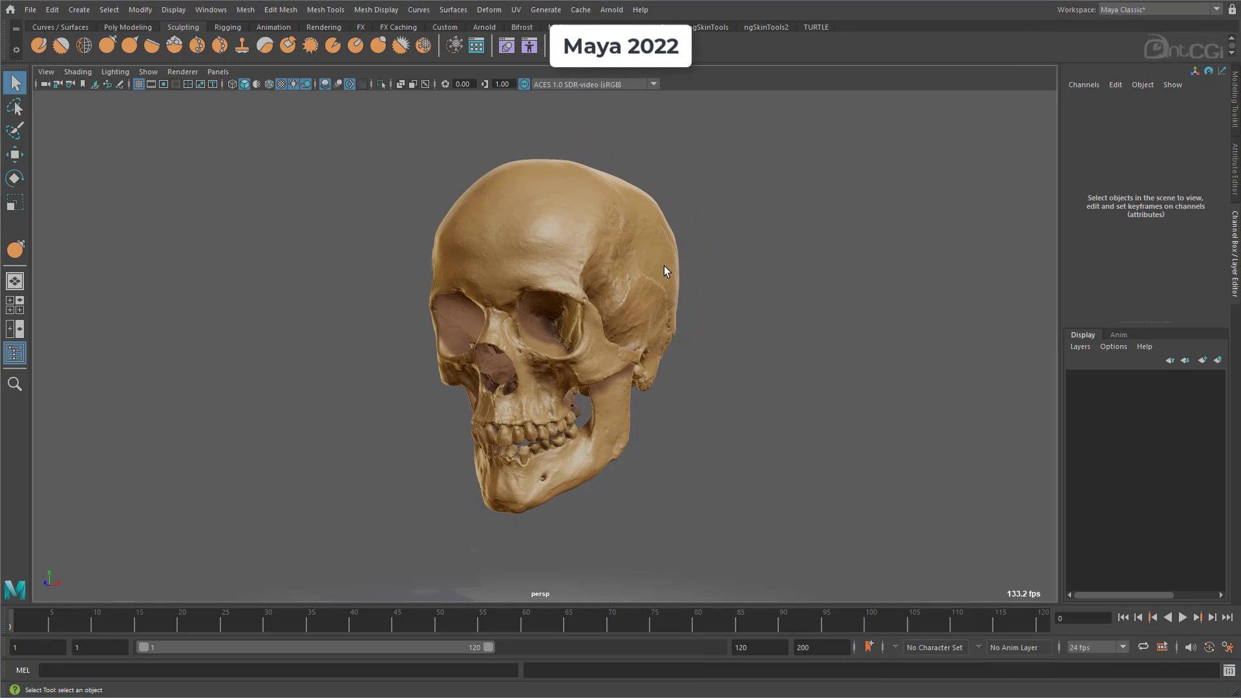
- Put the skull mesh into vertex mode with soft selection in Maya 2022 and repeat it in Maya 2023 to compare viewport performance
{"action": "left_click", "coordinate": [664, 265]}
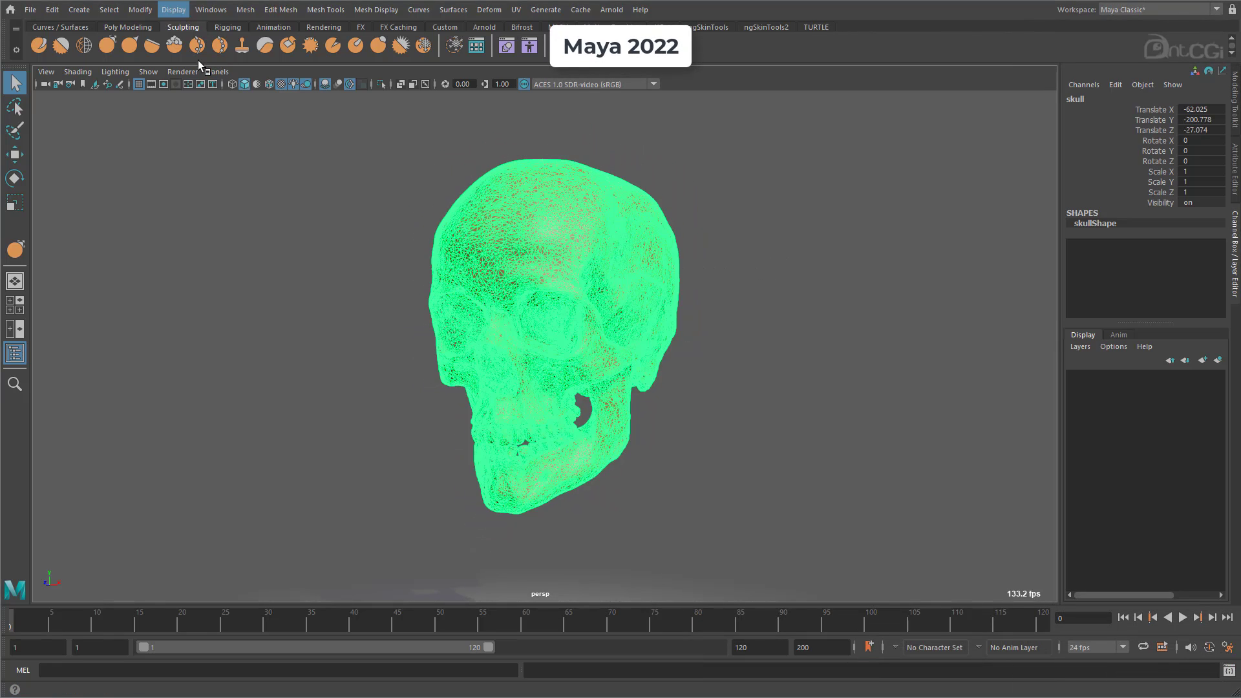
{"action": "right_click_drag", "start_coordinate": [619, 270], "coordinate": [564, 271]}
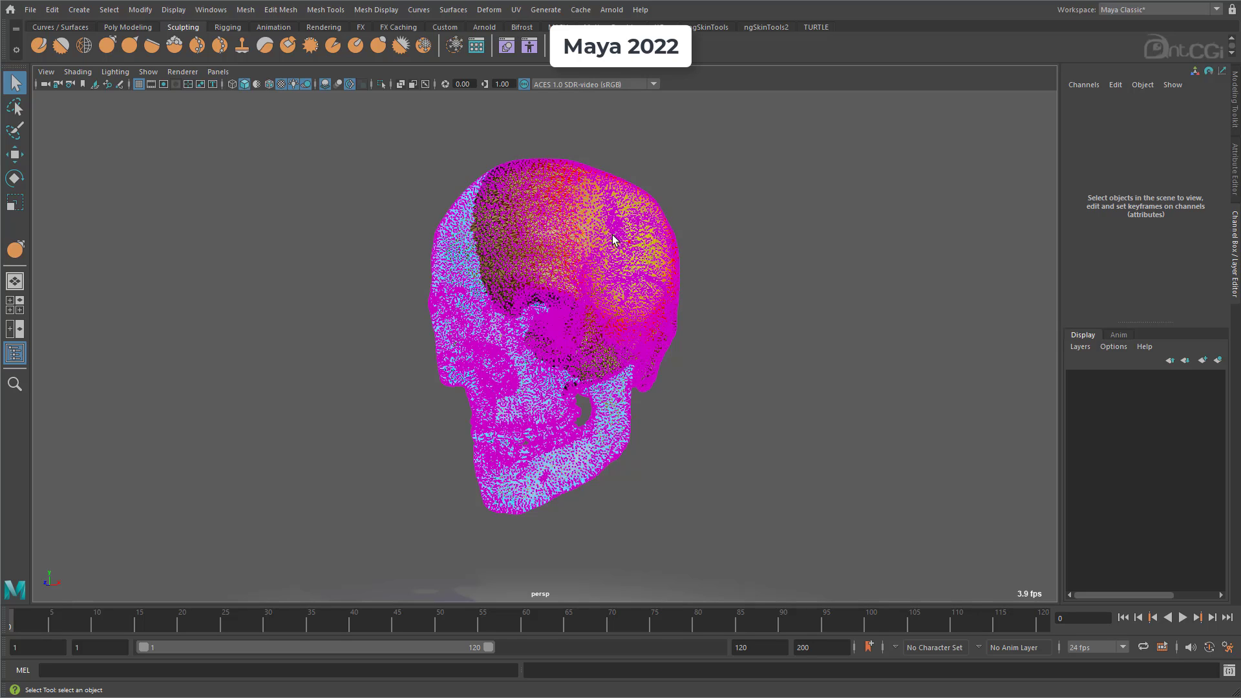
{"action": "mouse_move", "coordinate": [623, 291]}
{"action": "left_mouse_down", "text": "alt"}
{"action": "mouse_move", "coordinate": [737, 288]}
{"action": "mouse_move", "coordinate": [336, 297]}
{"action": "mouse_move", "coordinate": [653, 301]}
{"action": "mouse_move", "coordinate": [646, 285]}
{"action": "mouse_move", "coordinate": [614, 280]}
{"action": "mouse_move", "coordinate": [587, 299]}
{"action": "mouse_move", "coordinate": [610, 294]}
{"action": "left_mouse_up", "text": "alt"}
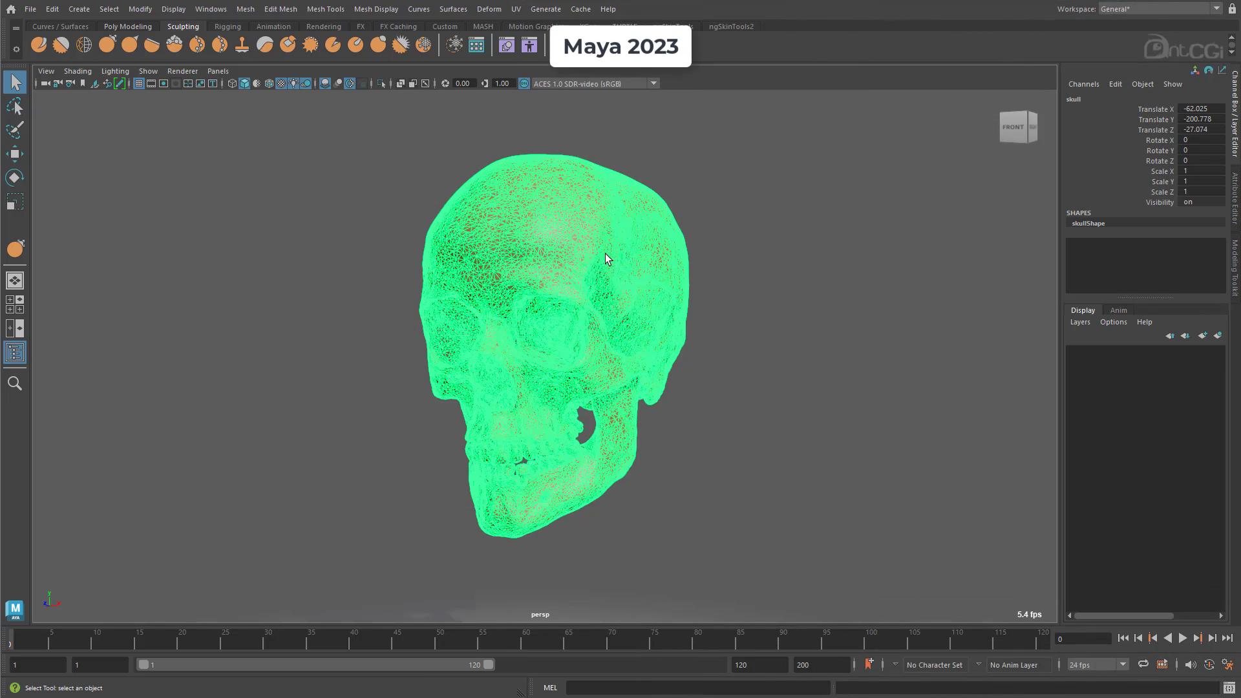
{"action": "right_click_drag", "start_coordinate": [607, 259], "coordinate": [568, 256]}
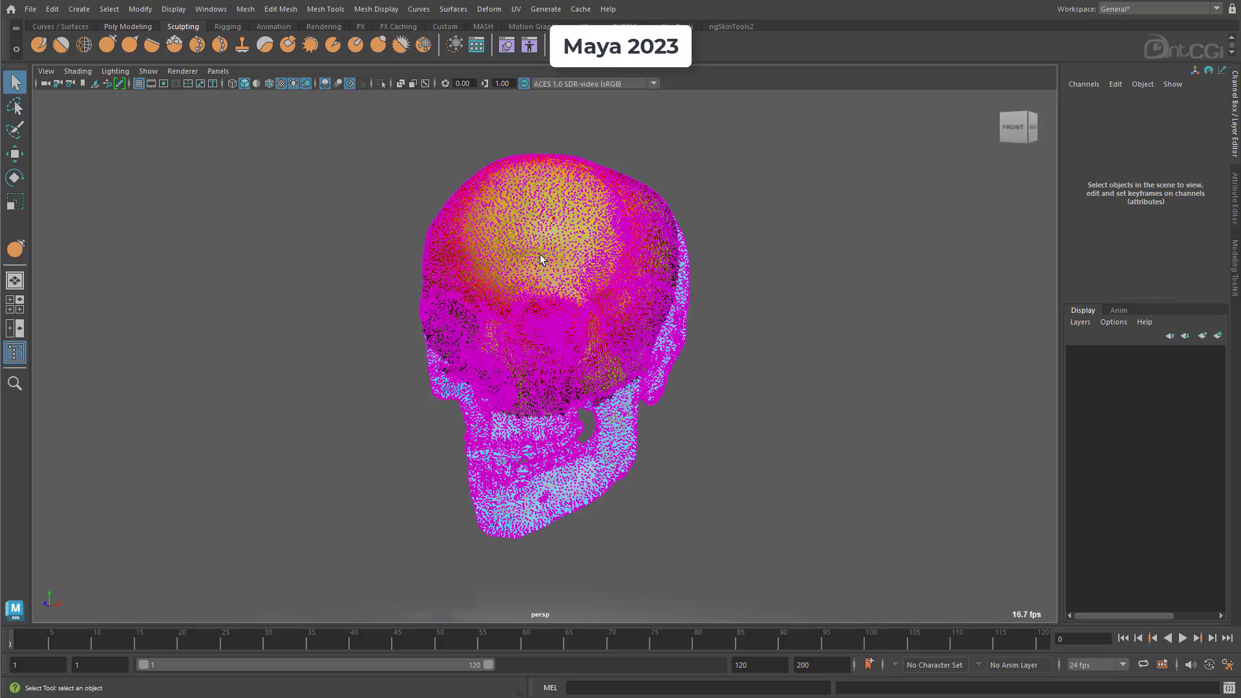
{"action": "mouse_move", "coordinate": [606, 254]}
{"action": "left_mouse_down", "text": "alt"}
{"action": "mouse_move", "coordinate": [672, 244]}
{"action": "mouse_move", "coordinate": [637, 235]}
{"action": "mouse_move", "coordinate": [673, 244]}
{"action": "mouse_move", "coordinate": [624, 248]}
{"action": "mouse_move", "coordinate": [640, 252]}
{"action": "mouse_move", "coordinate": [605, 265]}
{"action": "mouse_move", "coordinate": [672, 257]}
{"action": "mouse_move", "coordinate": [625, 236]}
{"action": "mouse_move", "coordinate": [637, 265]}
{"action": "mouse_move", "coordinate": [602, 261]}
{"action": "left_mouse_up", "text": "alt"}
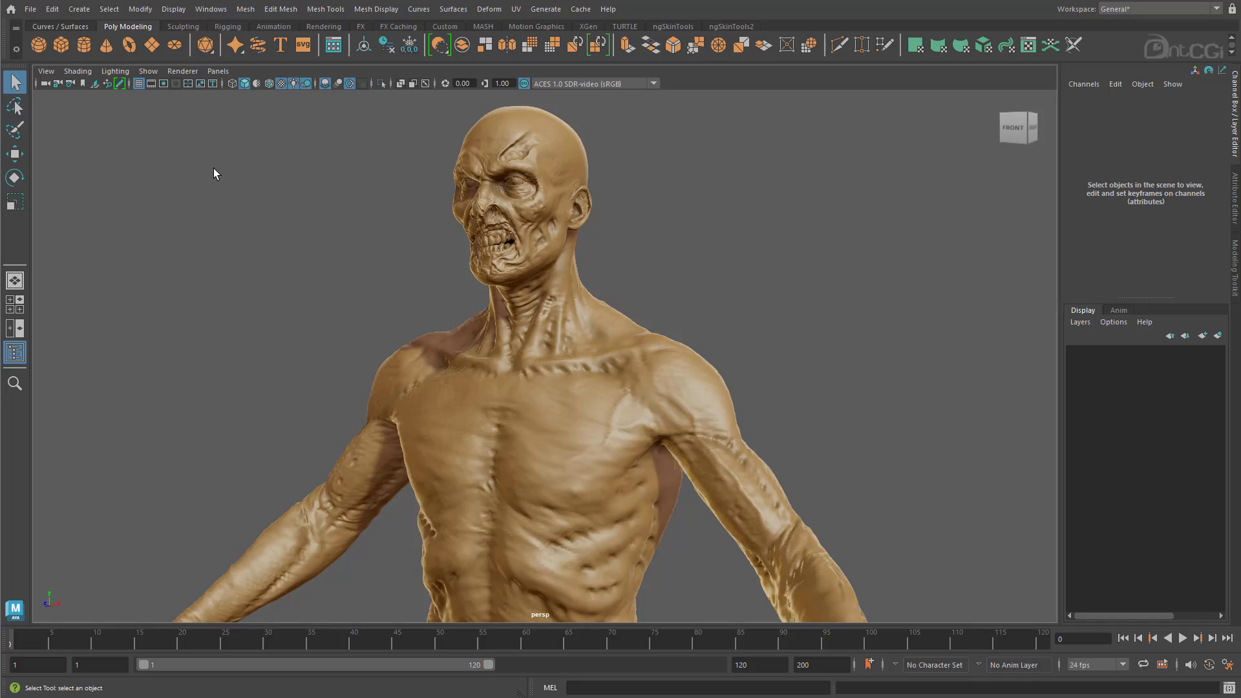
- Deselect the zombie mesh and display Wireframe on Shaded in the viewport
{"action": "left_click", "coordinate": [602, 361]}
{"action": "mouse_move", "coordinate": [823, 369]}
{"action": "right_mouse_down", "text": "alt"}
{"action": "mouse_move", "coordinate": [637, 360]}
{"action": "mouse_move", "coordinate": [823, 358]}
{"action": "mouse_move", "coordinate": [769, 360]}
{"action": "mouse_move", "coordinate": [803, 360]}
{"action": "right_mouse_up", "text": "alt"}
{"action": "left_click", "coordinate": [297, 208]}
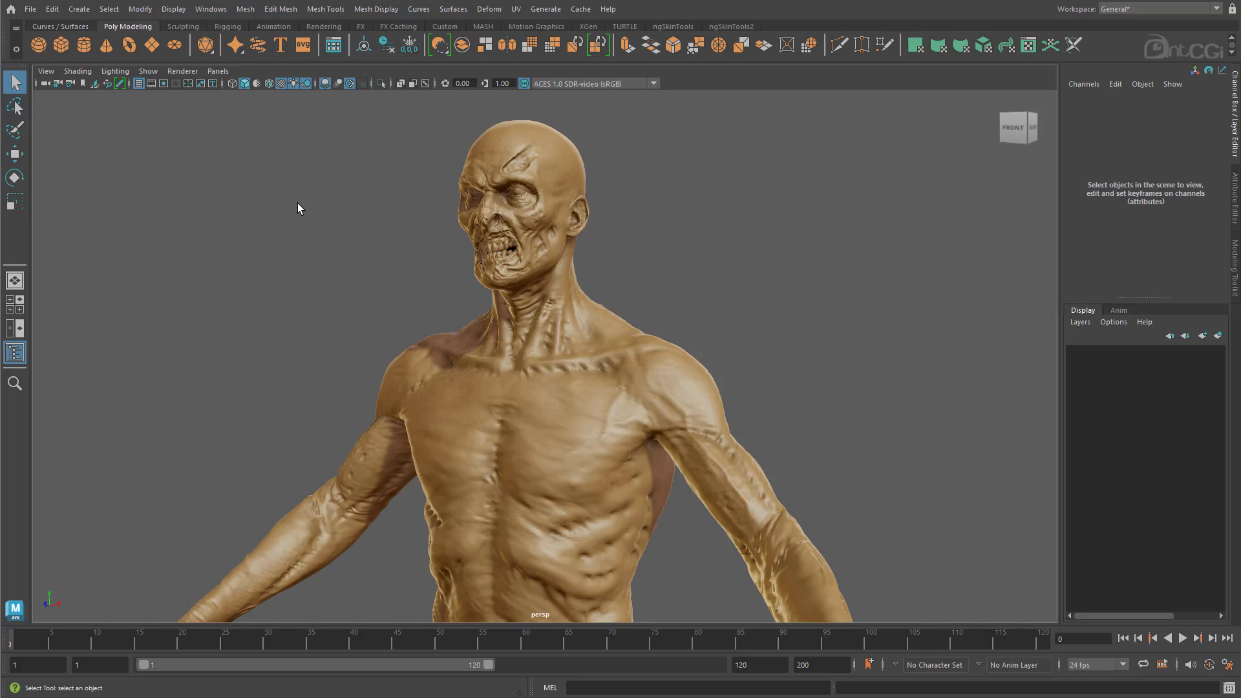
{"action": "left_click", "coordinate": [78, 72]}
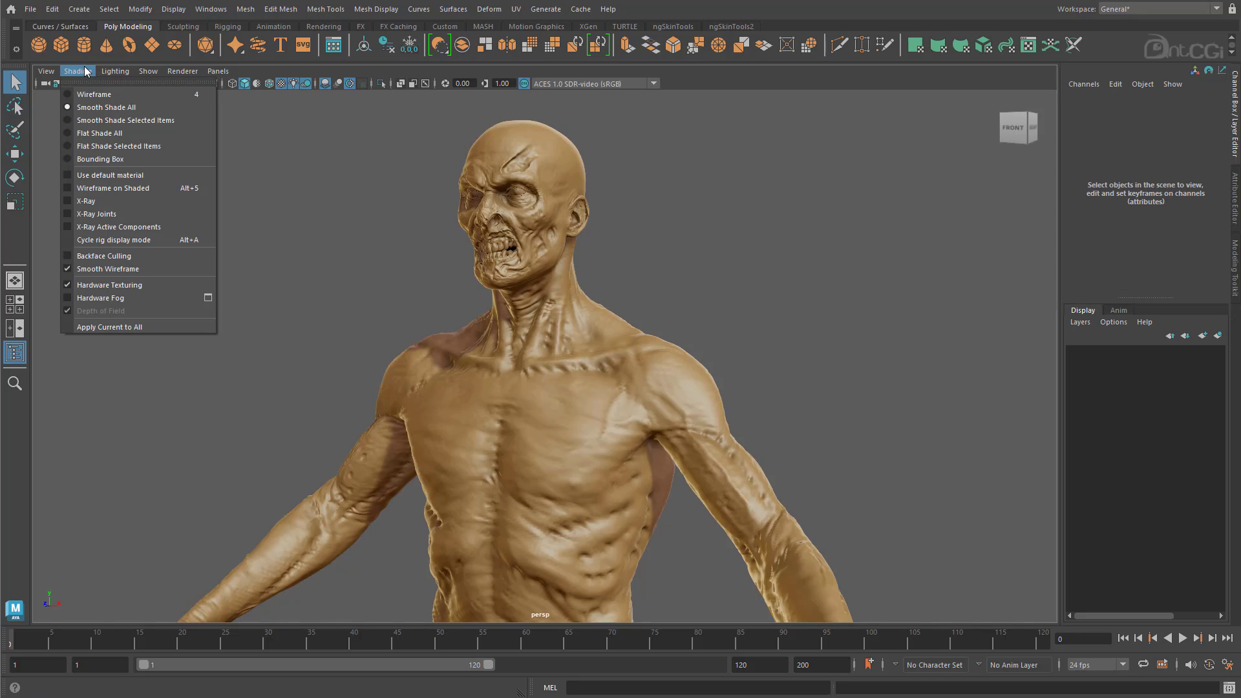
{"action": "left_click", "coordinate": [126, 189]}
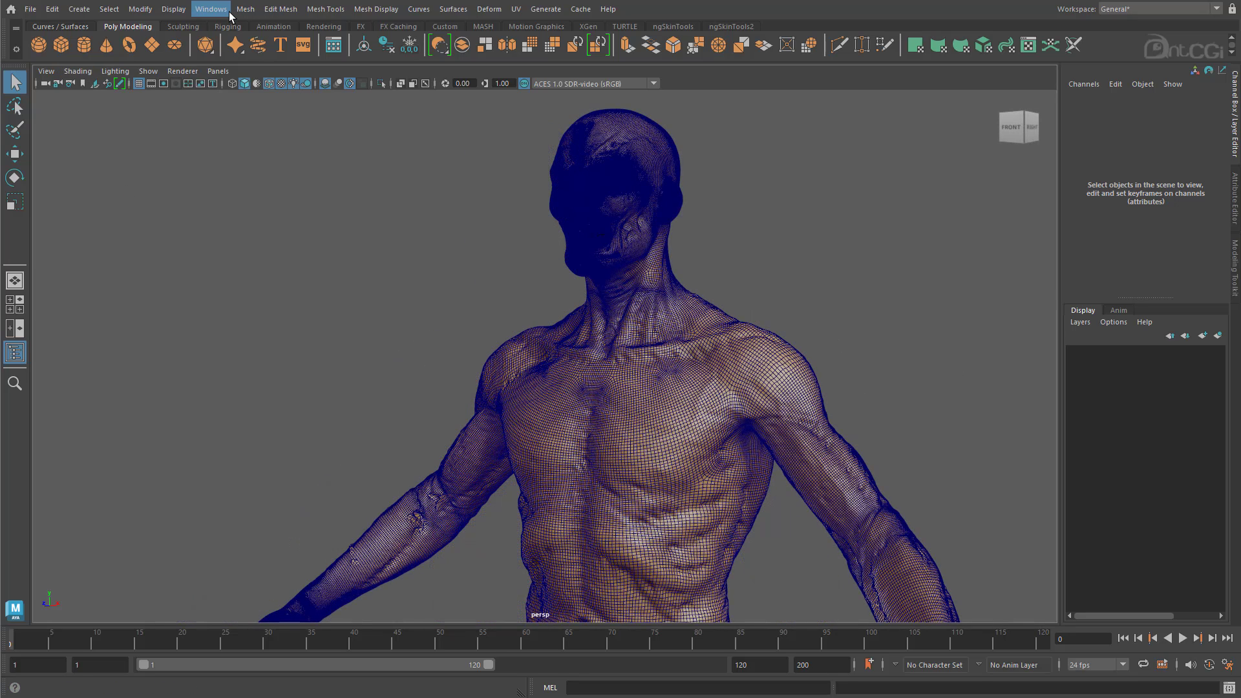
- In the Color Settings, lower the alpha of the inactive polygon surfaces color to make the zombie's wireframe semi-transparent and save the colors
{"action": "left_click", "coordinate": [227, 10]}
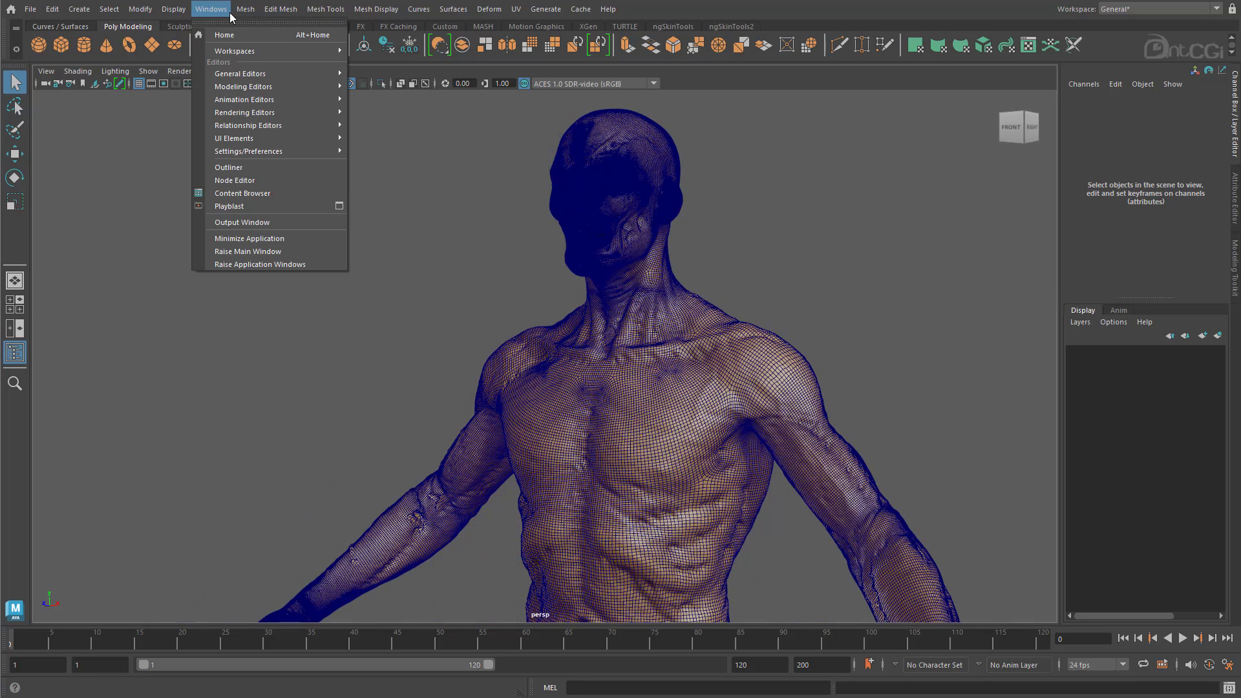
{"action": "mouse_move", "coordinate": [261, 154]}
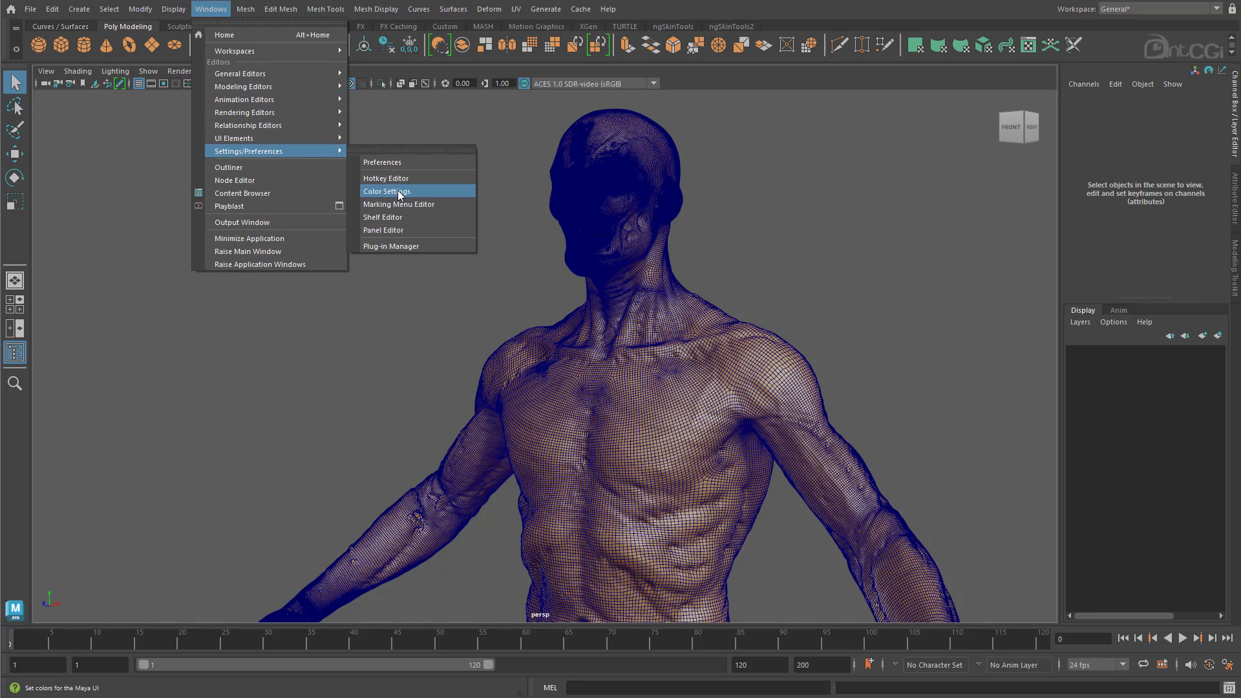
{"action": "left_click", "coordinate": [382, 188]}
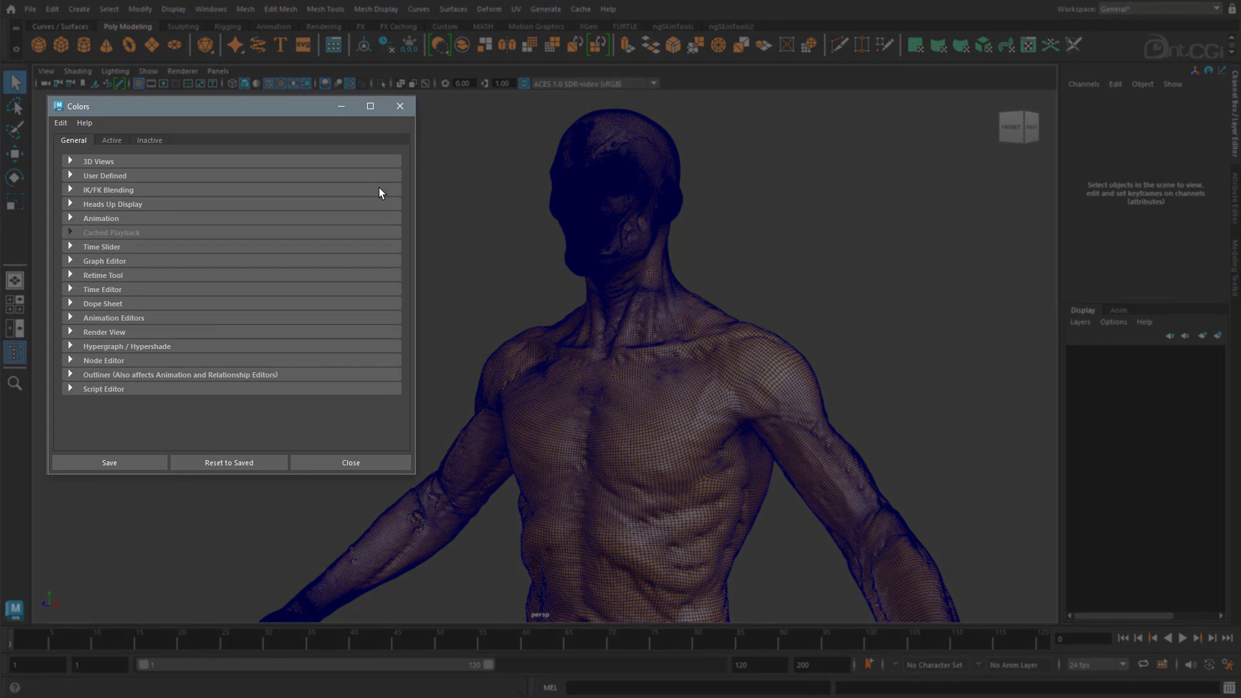
{"action": "left_click", "coordinate": [162, 141]}
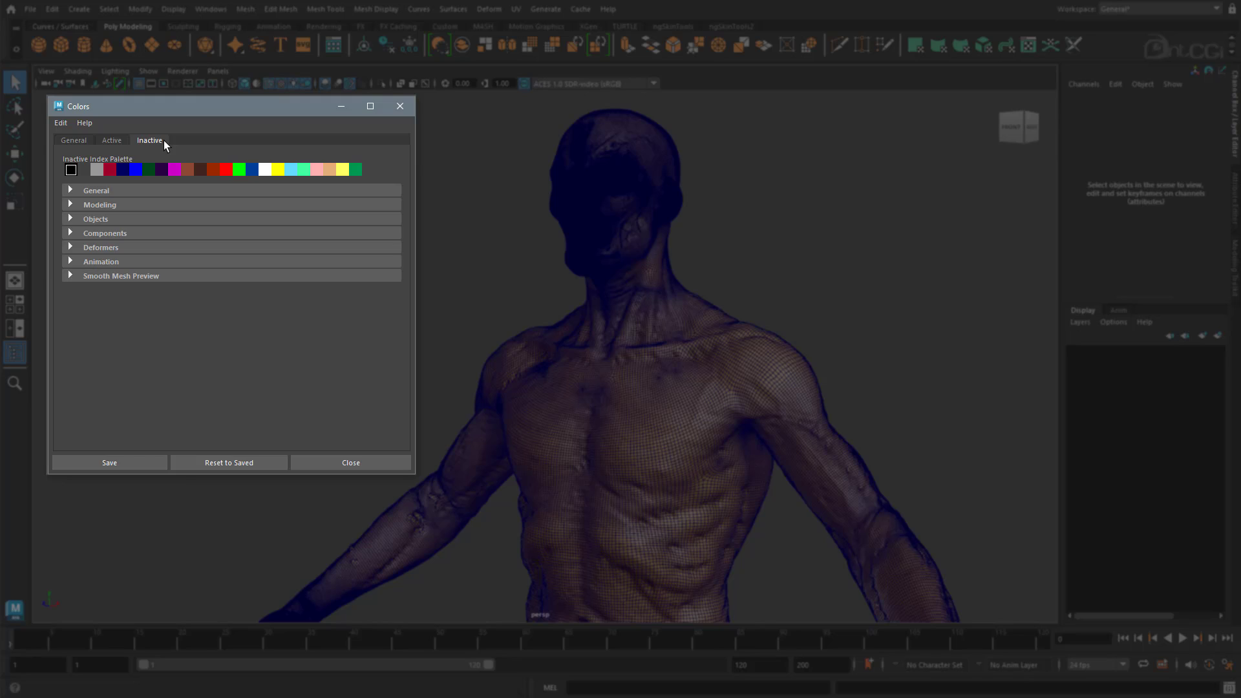
{"action": "left_click", "coordinate": [70, 220]}
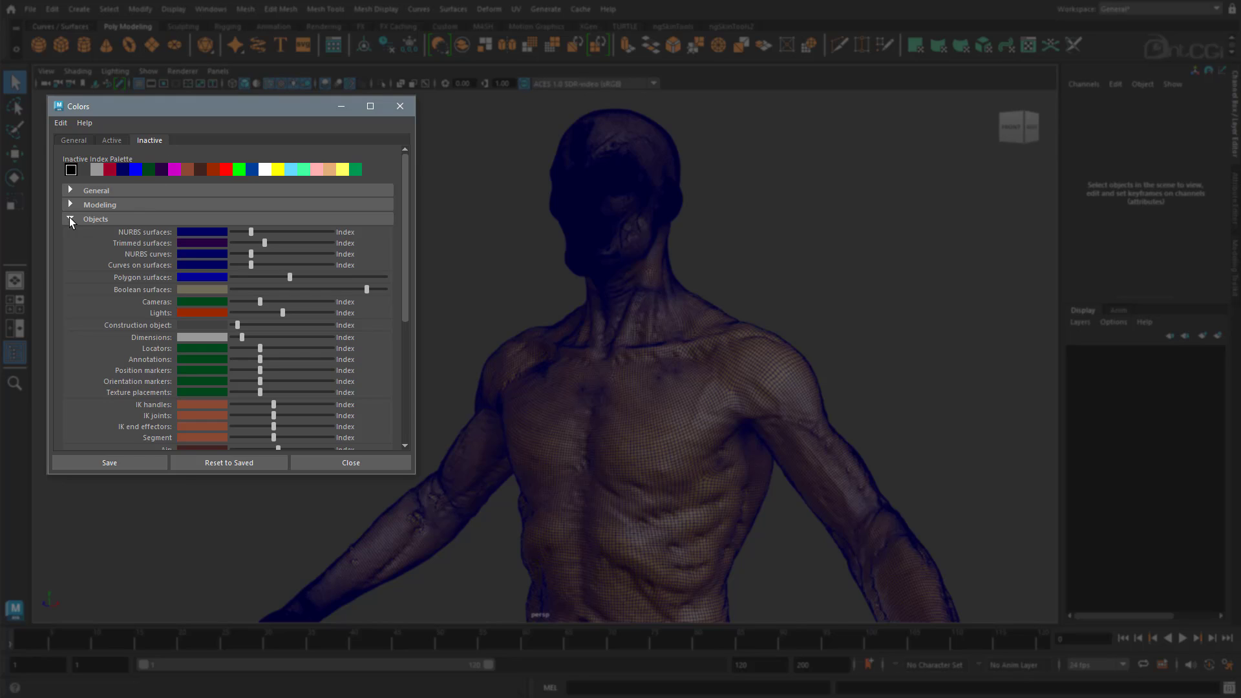
{"action": "left_click", "coordinate": [206, 277]}
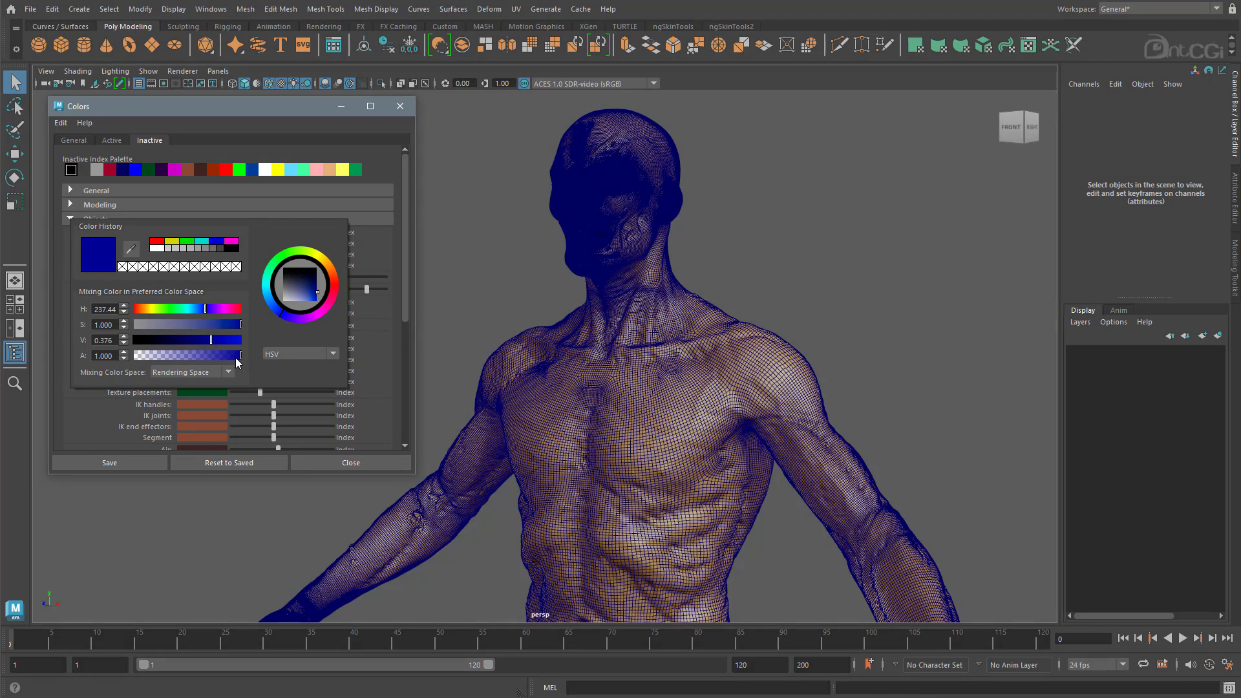
{"action": "left_click_drag", "start_coordinate": [225, 359], "coordinate": [193, 360]}
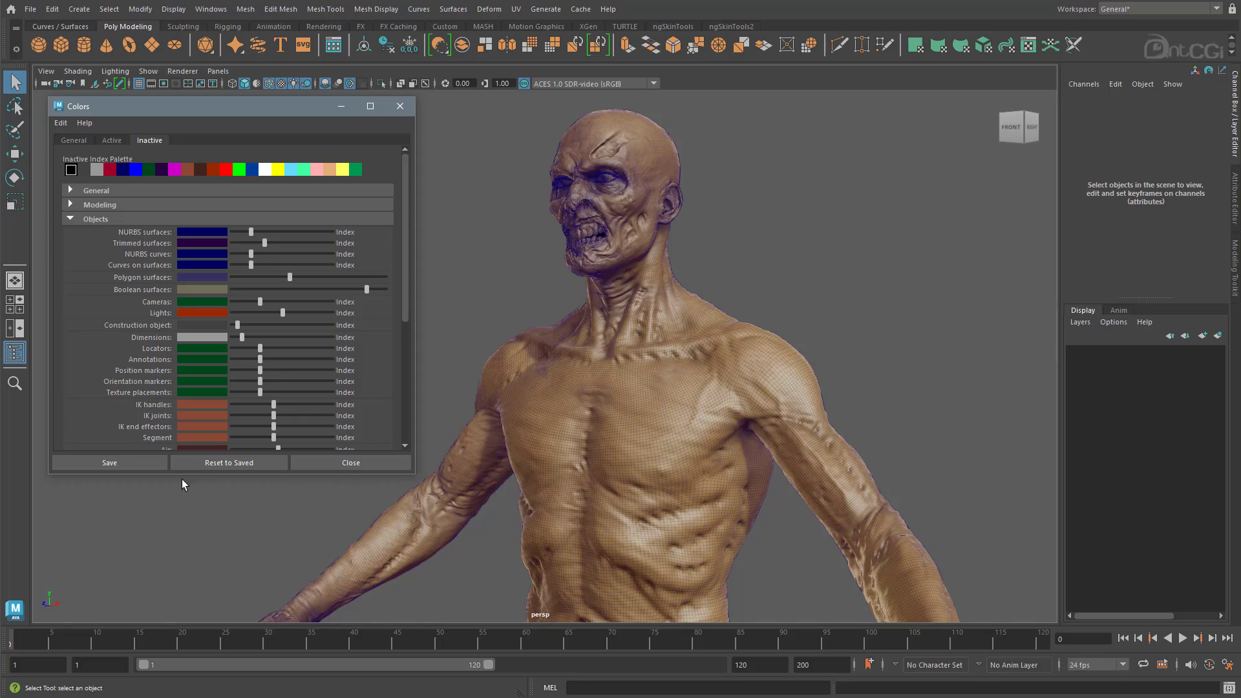
{"action": "left_click", "coordinate": [132, 464]}
{"action": "left_click_drag", "start_coordinate": [598, 414], "coordinate": [513, 410], "text": "alt"}
{"action": "right_click_drag", "start_coordinate": [513, 410], "coordinate": [761, 408], "text": "alt"}
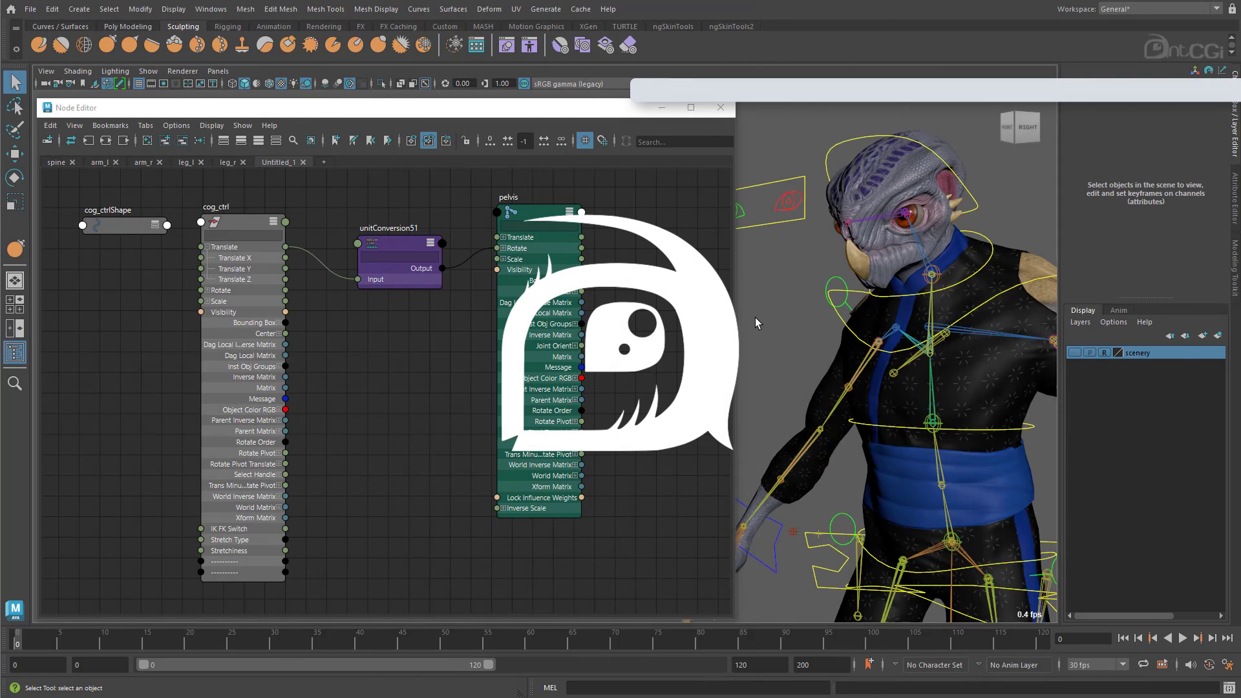
- Nudge the unitConversion51 node in the Node Editor and hide all unit conversion nodes
{"action": "left_click", "coordinate": [387, 243]}
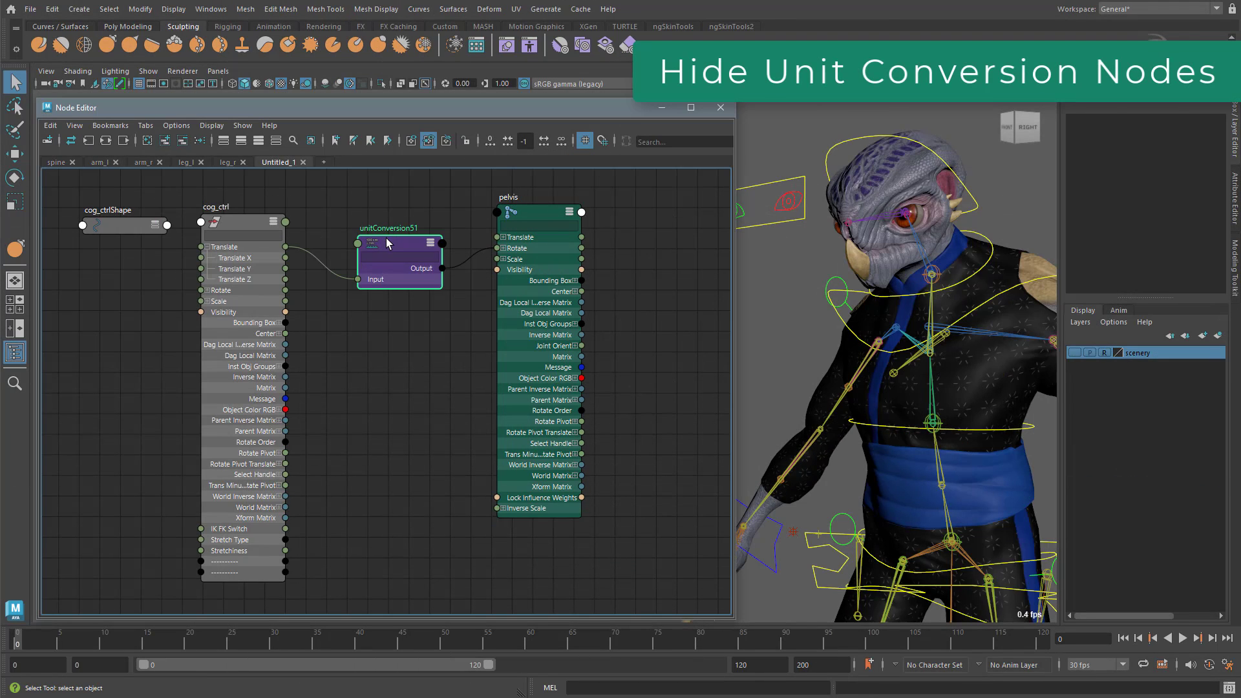
{"action": "left_click_drag", "start_coordinate": [398, 242], "coordinate": [401, 239]}
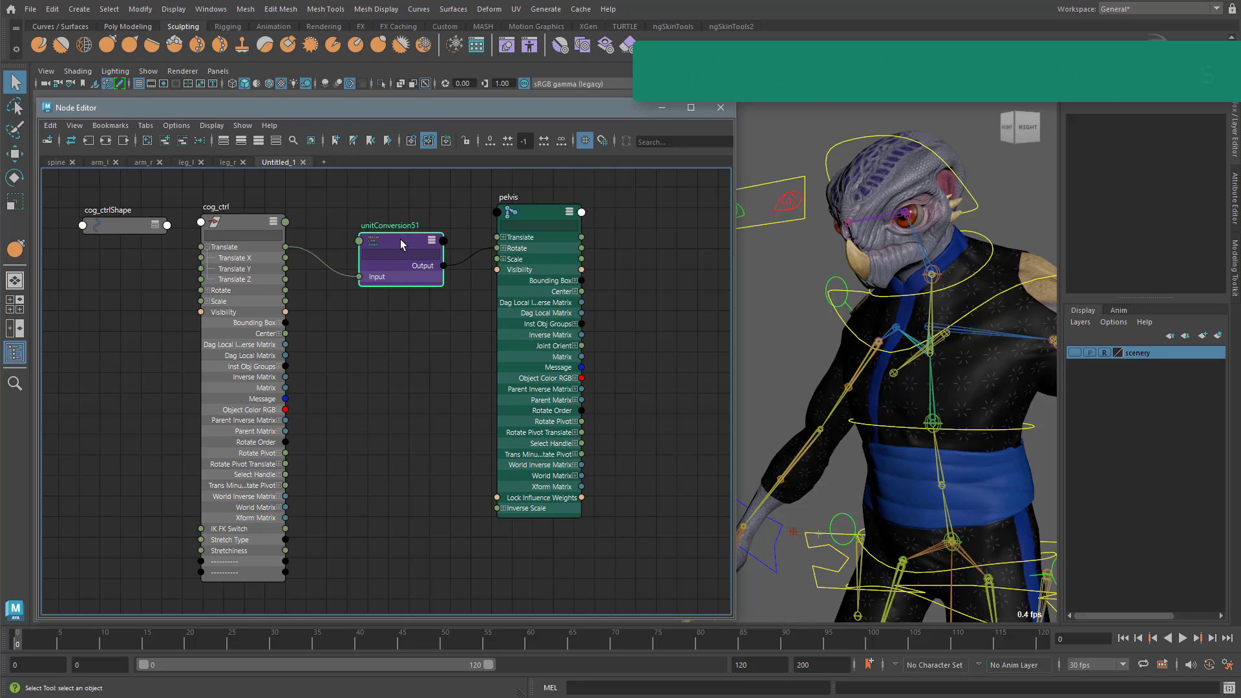
{"action": "left_click", "coordinate": [203, 125]}
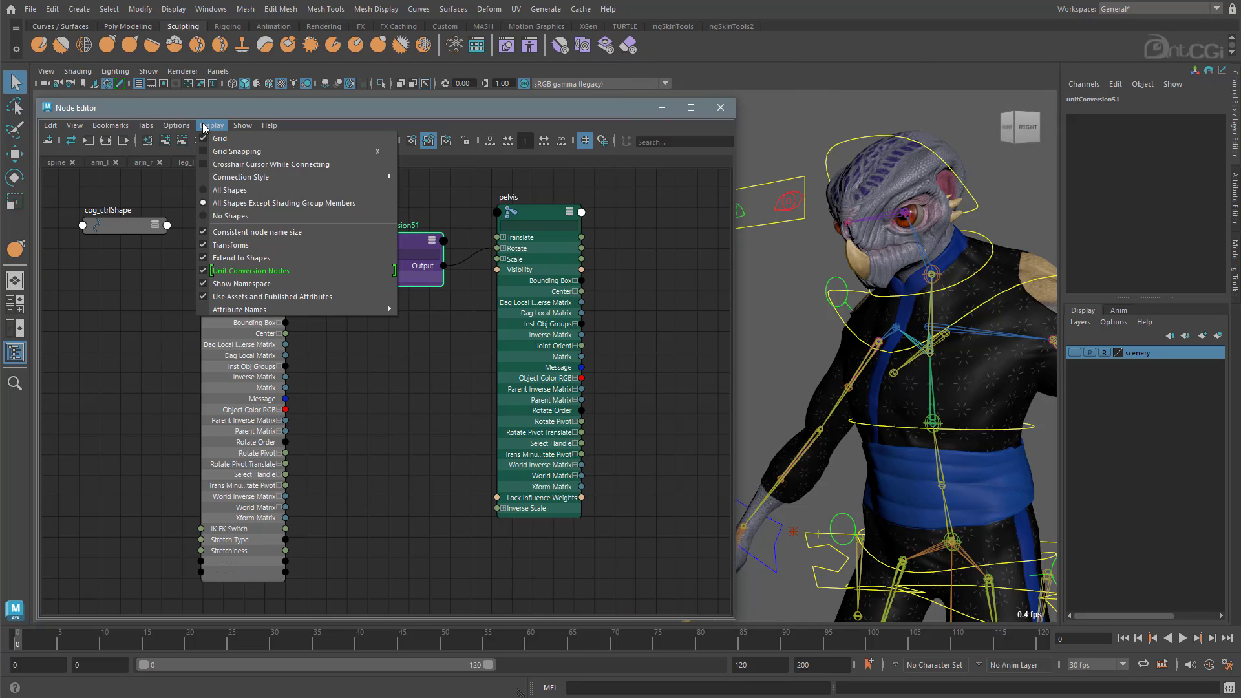
{"action": "left_click", "coordinate": [369, 276]}
- Reposition the pelvis node slightly, shift the cog_ctrl node to test the direct connection, and undo the latest changes
{"action": "left_click_drag", "start_coordinate": [376, 208], "coordinate": [443, 340]}
{"action": "left_click", "coordinate": [443, 338]}
{"action": "left_click_drag", "start_coordinate": [533, 209], "coordinate": [556, 225]}
{"action": "key", "text": "ctrl+z"}
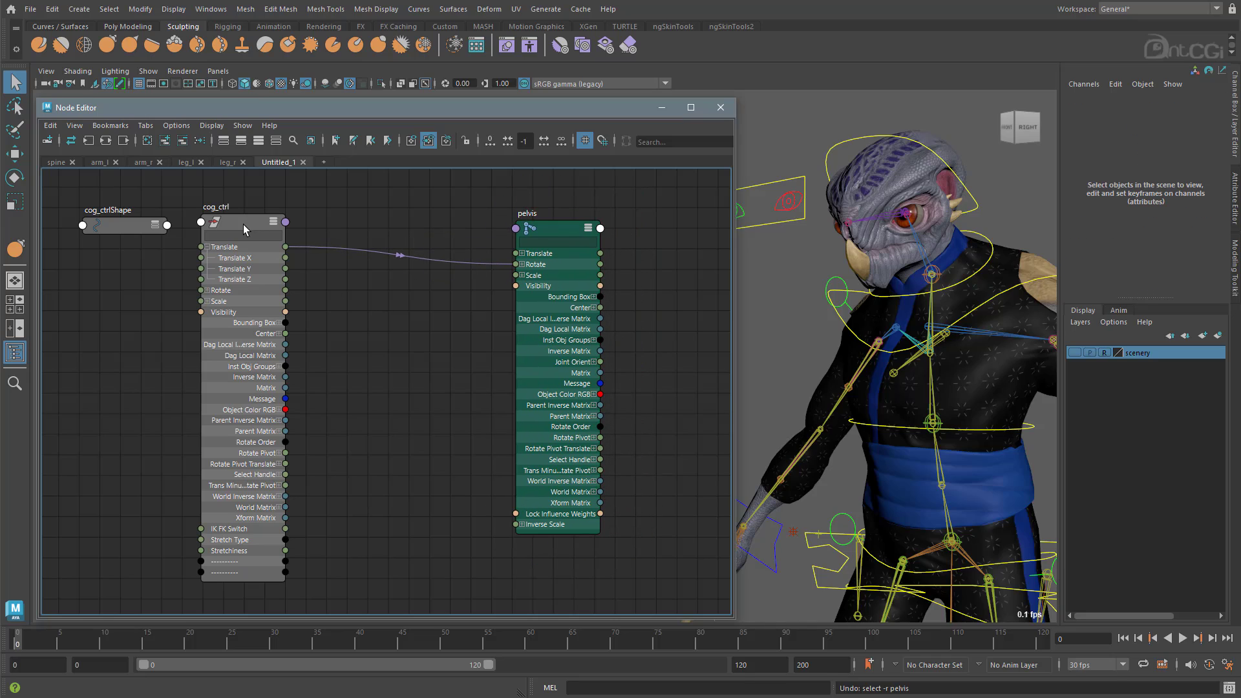
{"action": "left_click_drag", "start_coordinate": [243, 223], "coordinate": [262, 219]}
{"action": "key", "text": "ctrl+z"}
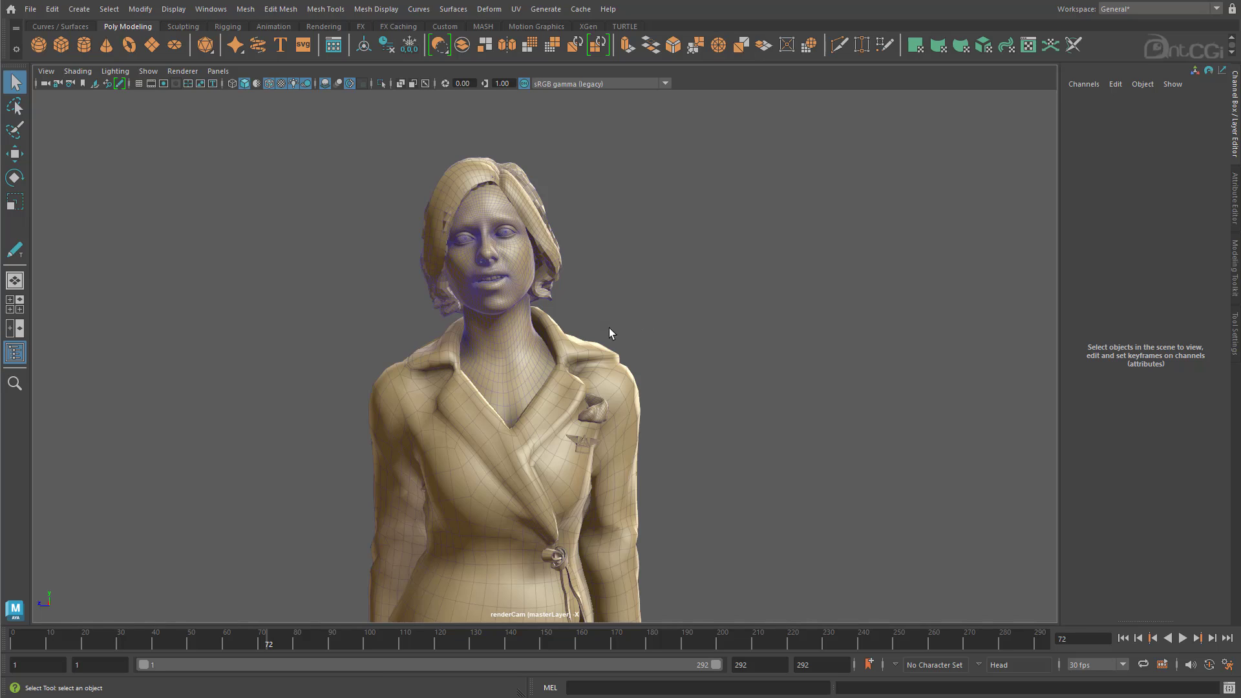
- Scrub the woman's animation to frame 120, activate Blue Pencil and show its tool settings
{"action": "left_click_drag", "start_coordinate": [214, 646], "coordinate": [439, 656]}
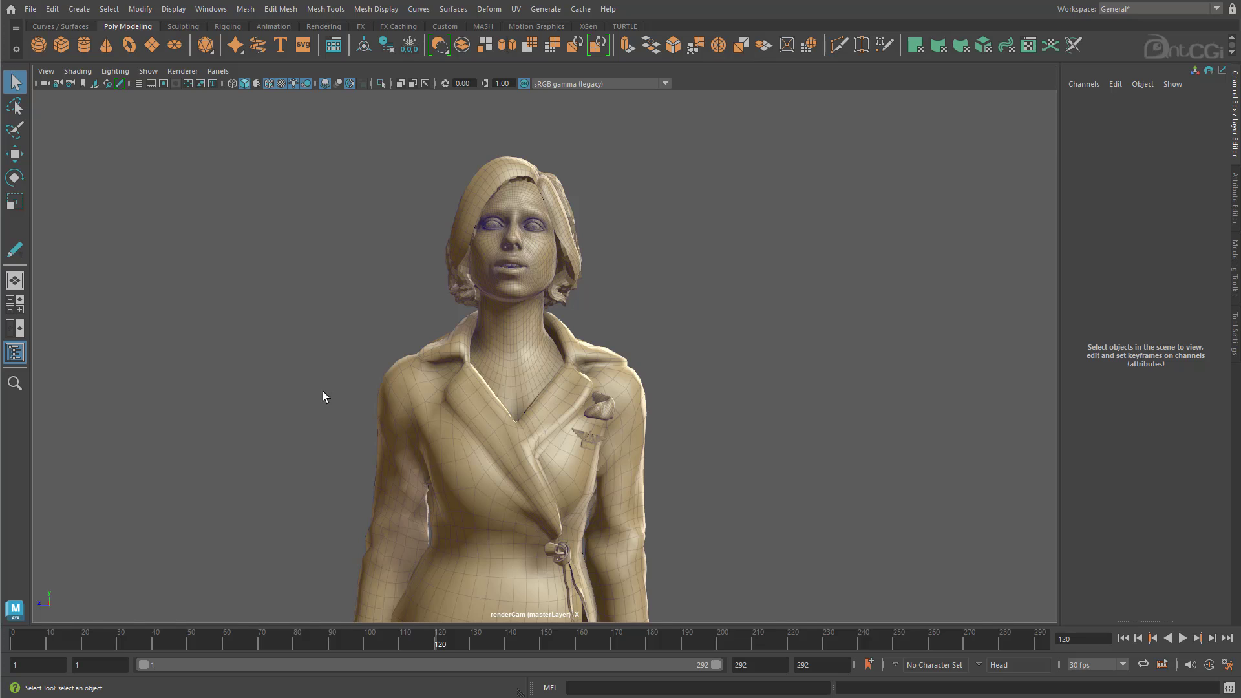
{"action": "left_click", "coordinate": [120, 84]}
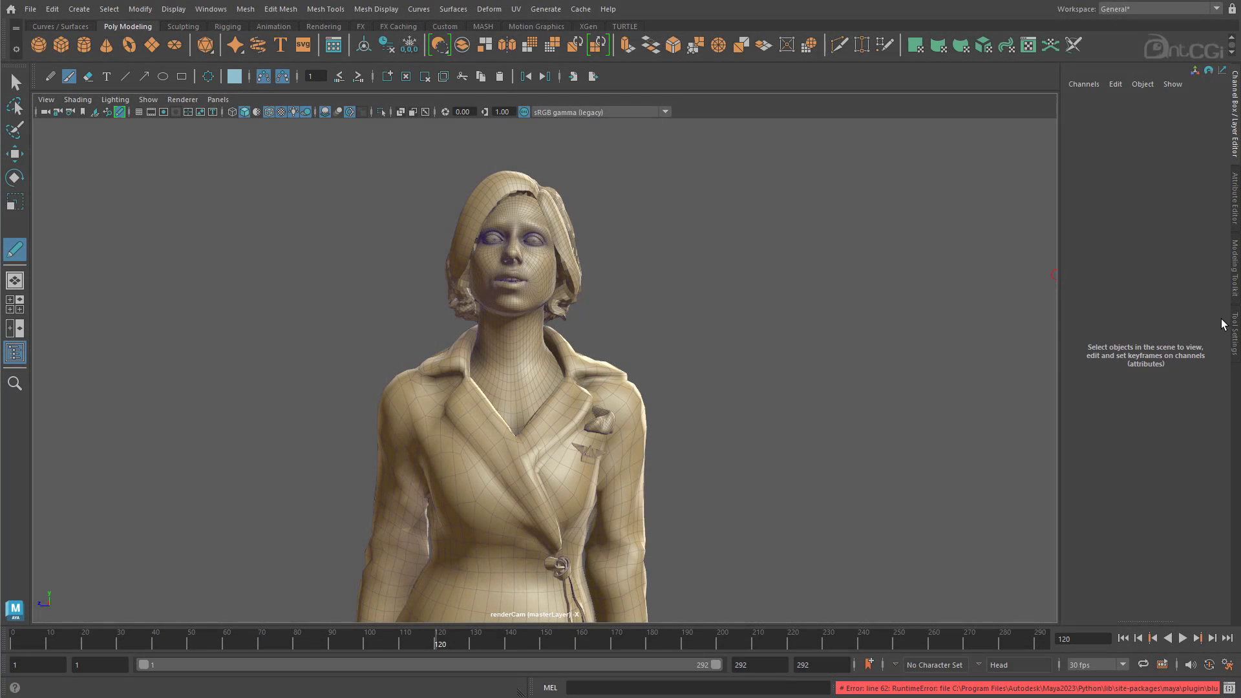
{"action": "left_click", "coordinate": [1234, 328]}
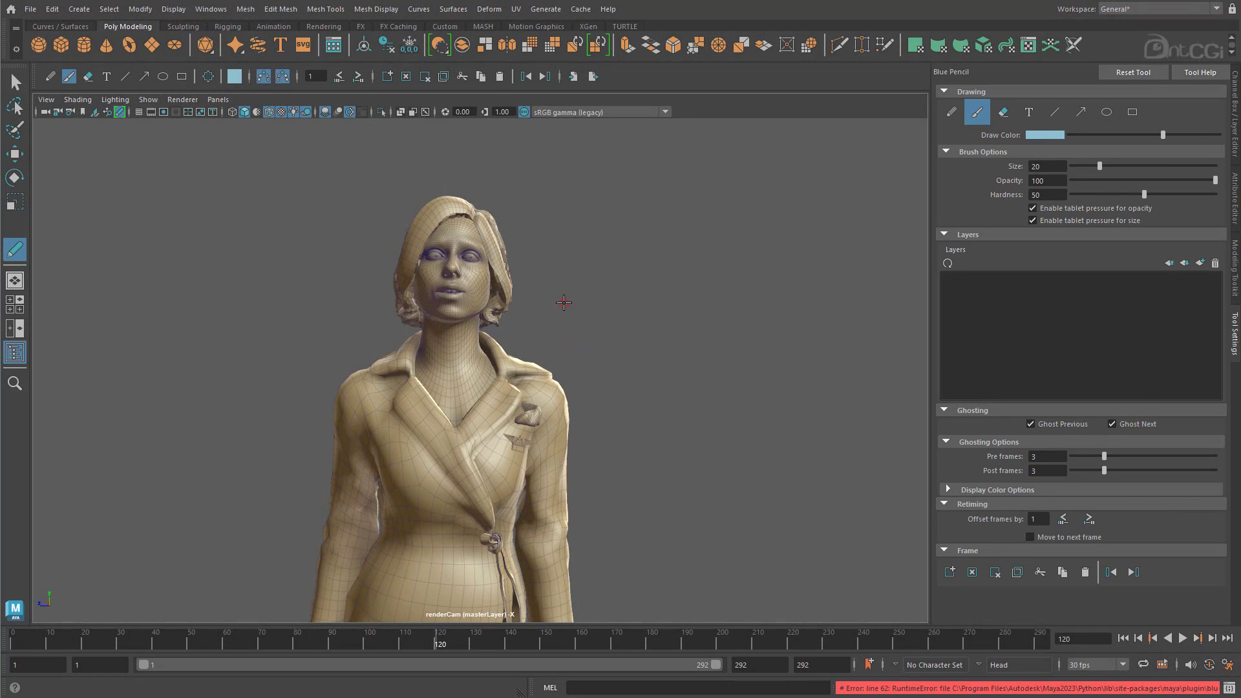
- Draw a zigzag brush stroke in the empty area beside the woman at frame 120 and delete its Blue Pencil layer
{"action": "mouse_move", "coordinate": [564, 303]}
{"action": "left_mouse_down"}
{"action": "mouse_move", "coordinate": [687, 235]}
{"action": "mouse_move", "coordinate": [704, 288]}
{"action": "mouse_move", "coordinate": [673, 388]}
{"action": "mouse_move", "coordinate": [696, 438]}
{"action": "left_mouse_up"}
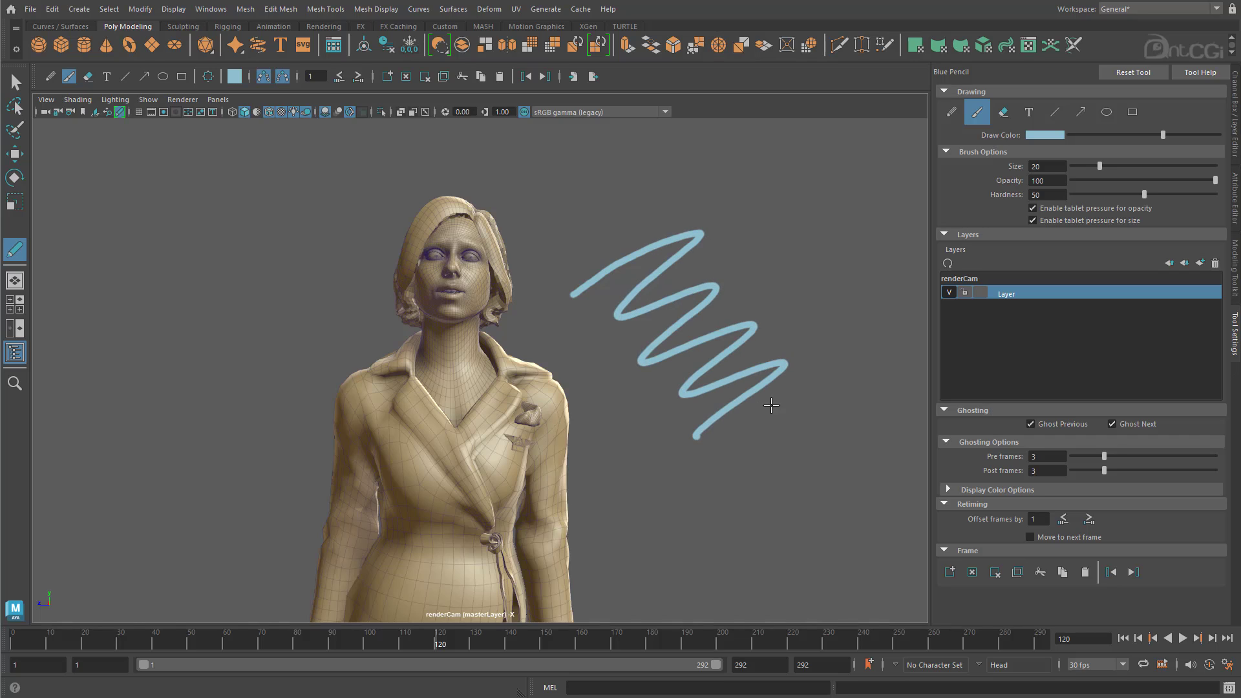
{"action": "left_click_drag", "start_coordinate": [772, 405], "coordinate": [705, 490]}
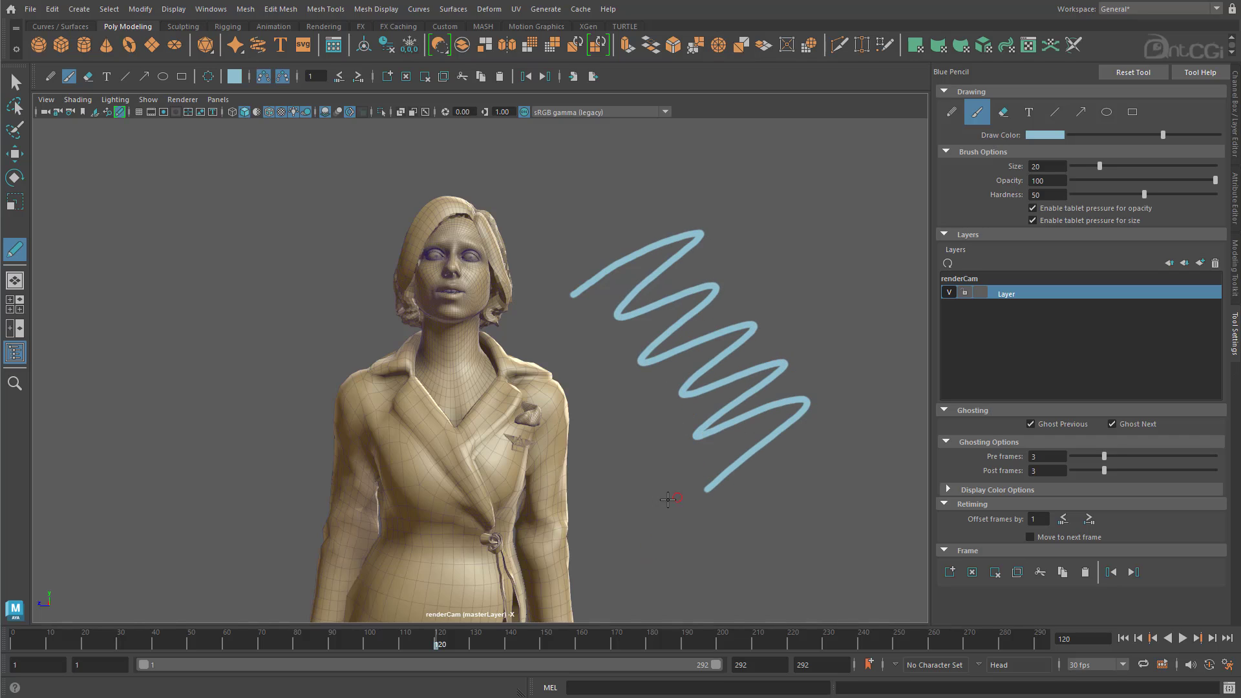
{"action": "mouse_move", "coordinate": [437, 646]}
{"action": "left_mouse_down"}
{"action": "mouse_move", "coordinate": [509, 645]}
{"action": "mouse_move", "coordinate": [376, 658]}
{"action": "mouse_move", "coordinate": [435, 655]}
{"action": "left_mouse_up"}
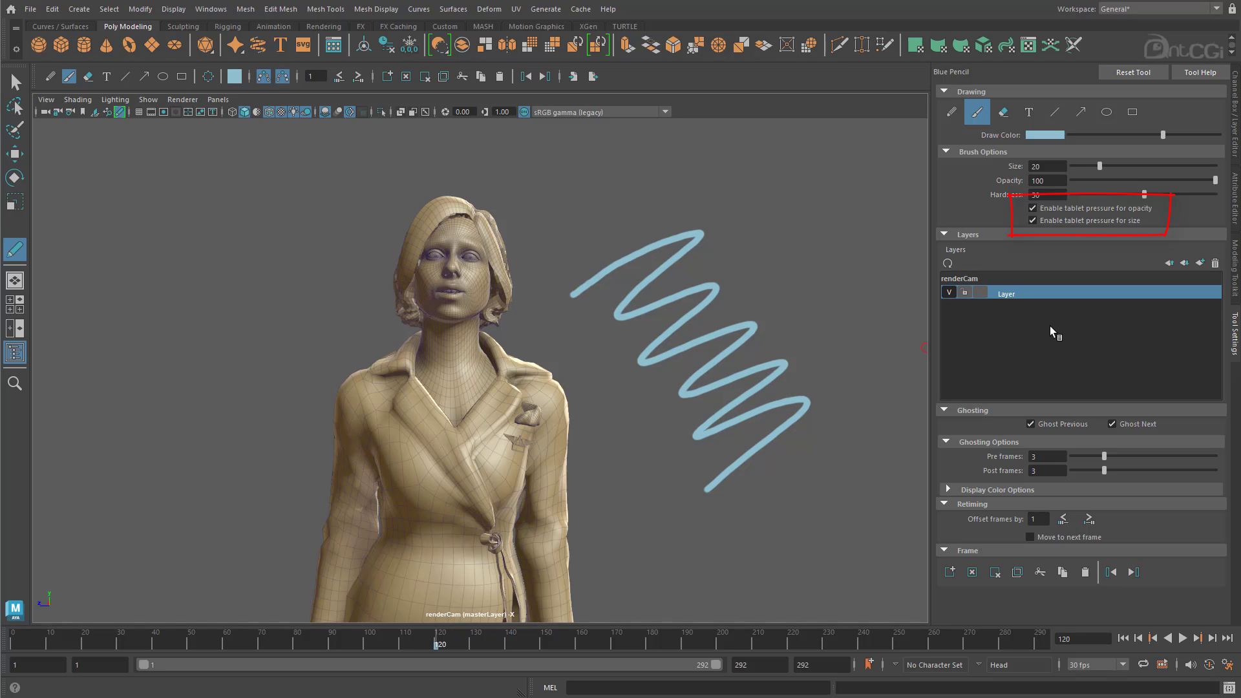
{"action": "left_click", "coordinate": [1215, 263]}
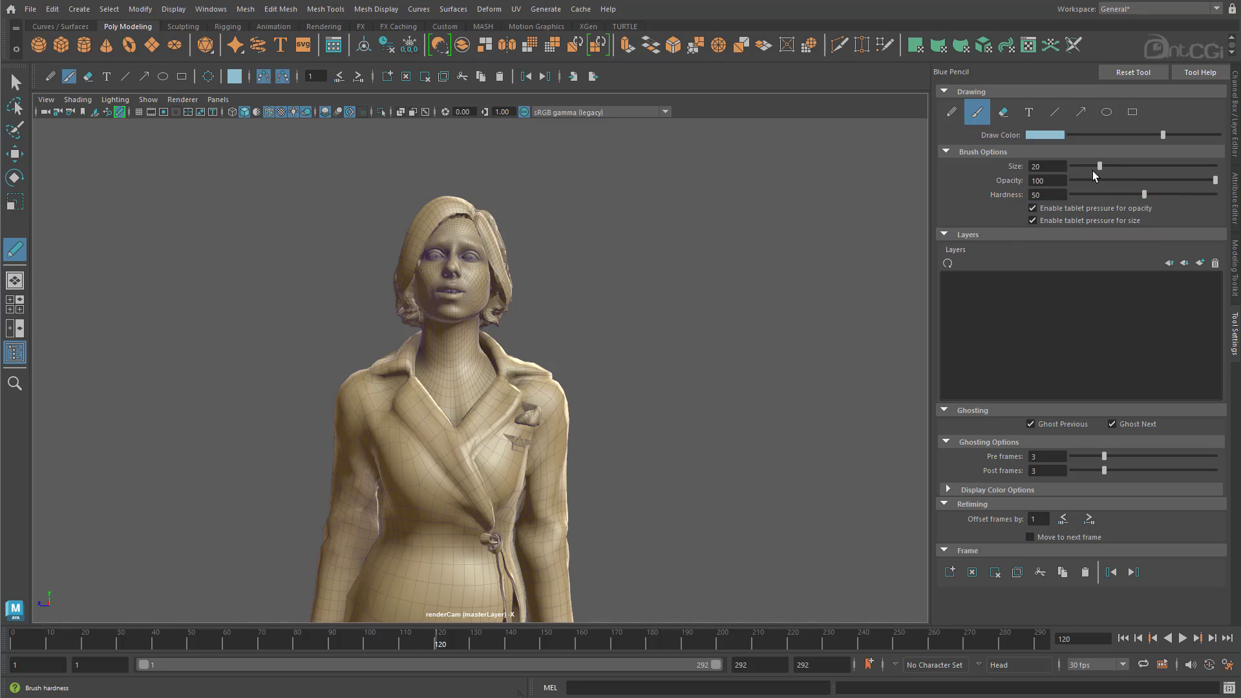
- Set the brush size to 10 and, at frame 115, draw two straight lines with the Line tool from the woman's shoulder as an arm
{"action": "left_click_drag", "start_coordinate": [1100, 166], "coordinate": [1087, 166]}
{"action": "left_click_drag", "start_coordinate": [375, 642], "coordinate": [417, 653]}
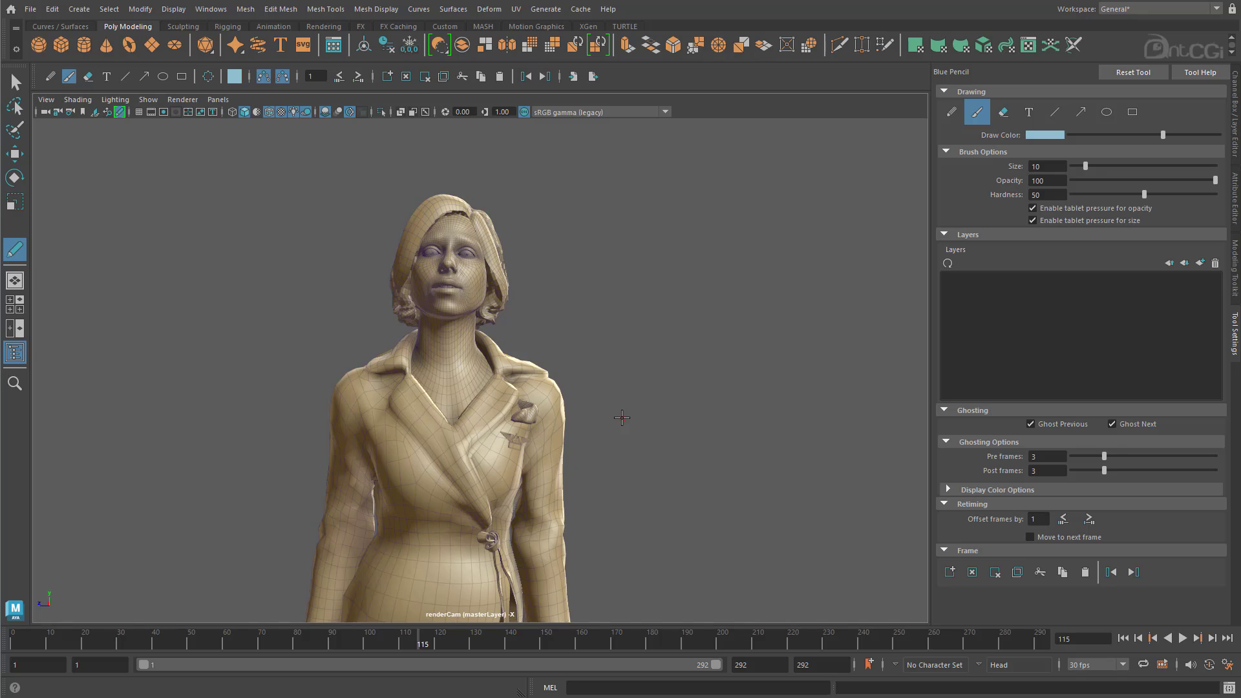
{"action": "left_click", "coordinate": [1055, 113]}
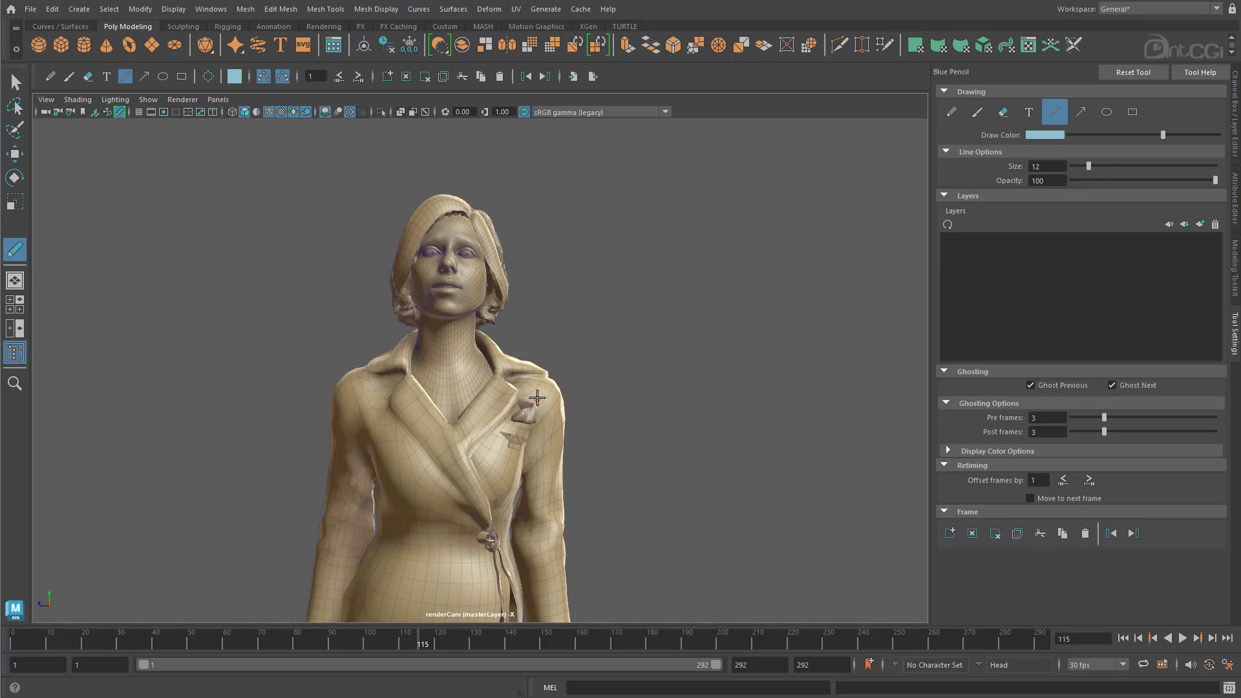
{"action": "mouse_move", "coordinate": [539, 408]}
{"action": "left_mouse_down"}
{"action": "mouse_move", "coordinate": [571, 517]}
{"action": "mouse_move", "coordinate": [668, 586]}
{"action": "left_mouse_up"}
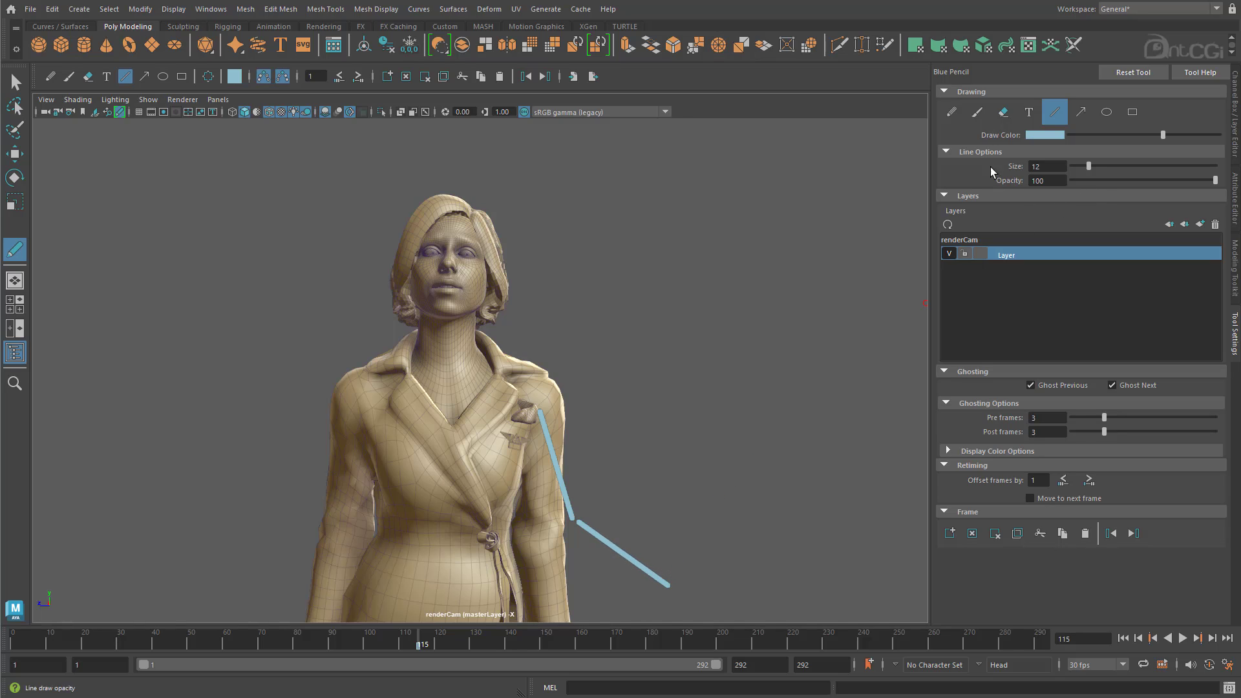
- Using the Brush tool, draw circles around the shoulder, elbow and hand points of the arm lines at frame 115
{"action": "left_click", "coordinate": [977, 111]}
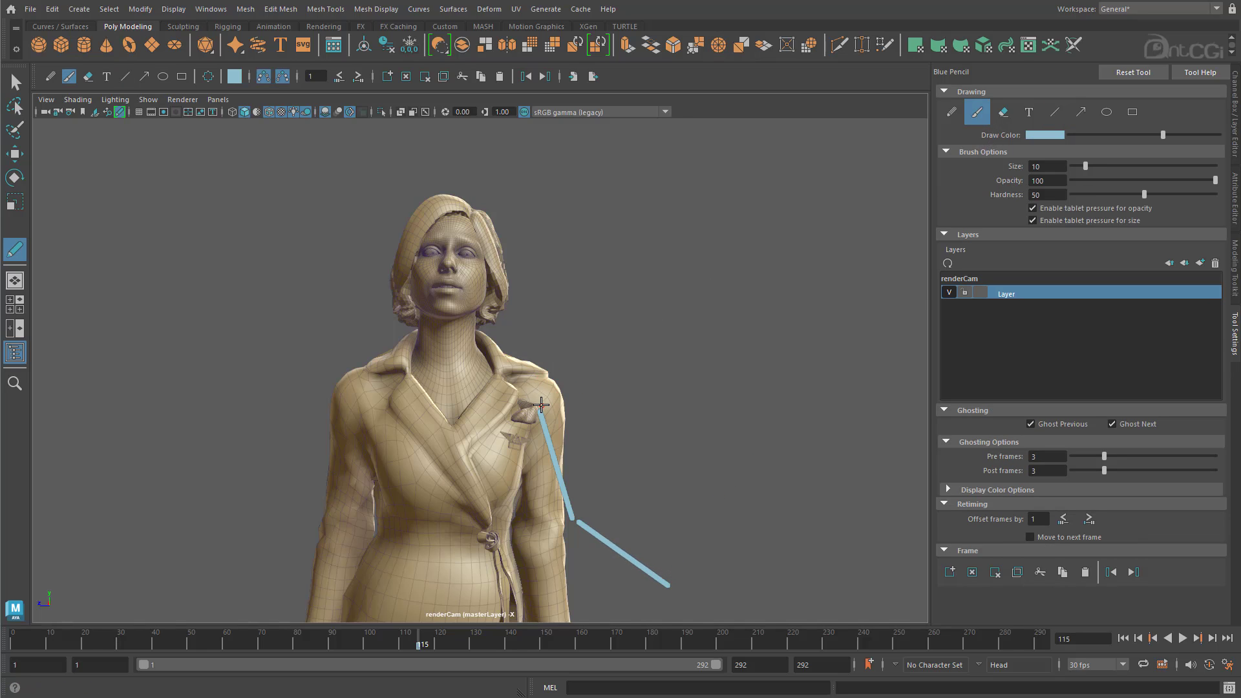
{"action": "mouse_move", "coordinate": [541, 394]}
{"action": "left_mouse_down"}
{"action": "mouse_move", "coordinate": [526, 417]}
{"action": "mouse_move", "coordinate": [552, 422]}
{"action": "mouse_move", "coordinate": [540, 396]}
{"action": "left_mouse_up"}
{"action": "mouse_move", "coordinate": [576, 509]}
{"action": "left_mouse_down"}
{"action": "mouse_move", "coordinate": [567, 531]}
{"action": "mouse_move", "coordinate": [579, 506]}
{"action": "left_mouse_up"}
{"action": "mouse_move", "coordinate": [665, 599]}
{"action": "left_mouse_down"}
{"action": "mouse_move", "coordinate": [698, 591]}
{"action": "mouse_move", "coordinate": [678, 573]}
{"action": "left_mouse_up"}
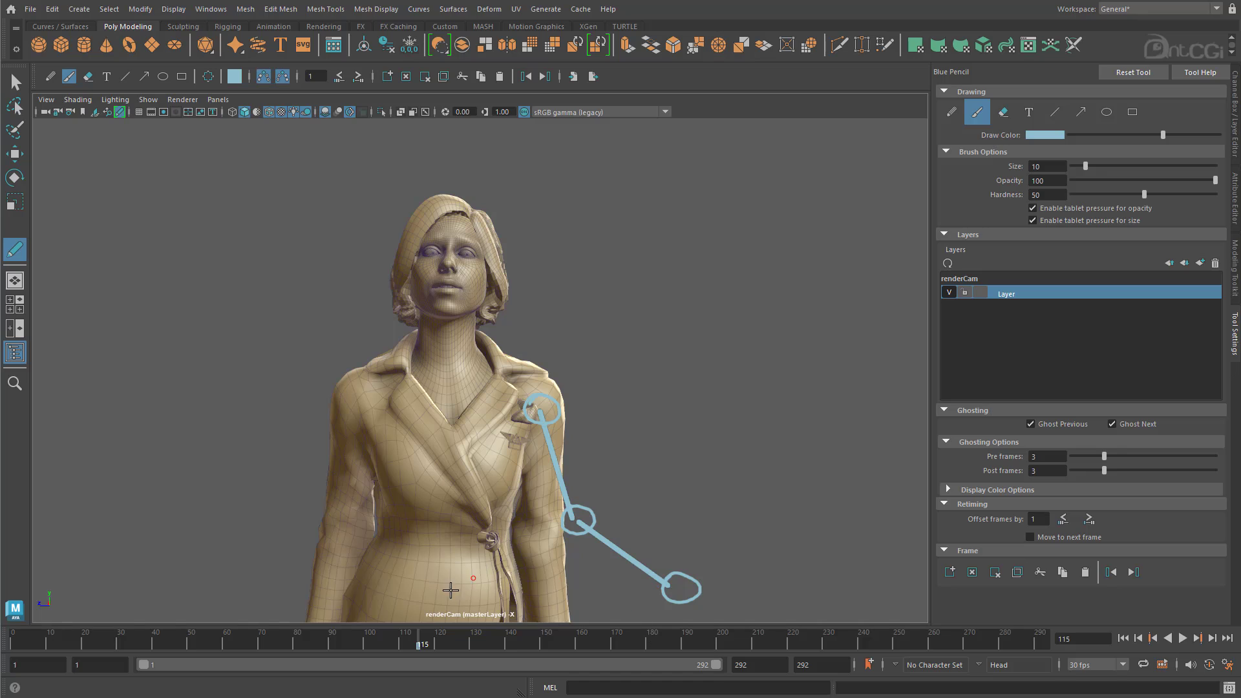
- At frame 110, brush circles at the woman's shoulder and elbow and draw two straight lines from the shoulder downward as a lowered arm
{"action": "left_click_drag", "start_coordinate": [416, 645], "coordinate": [400, 644]}
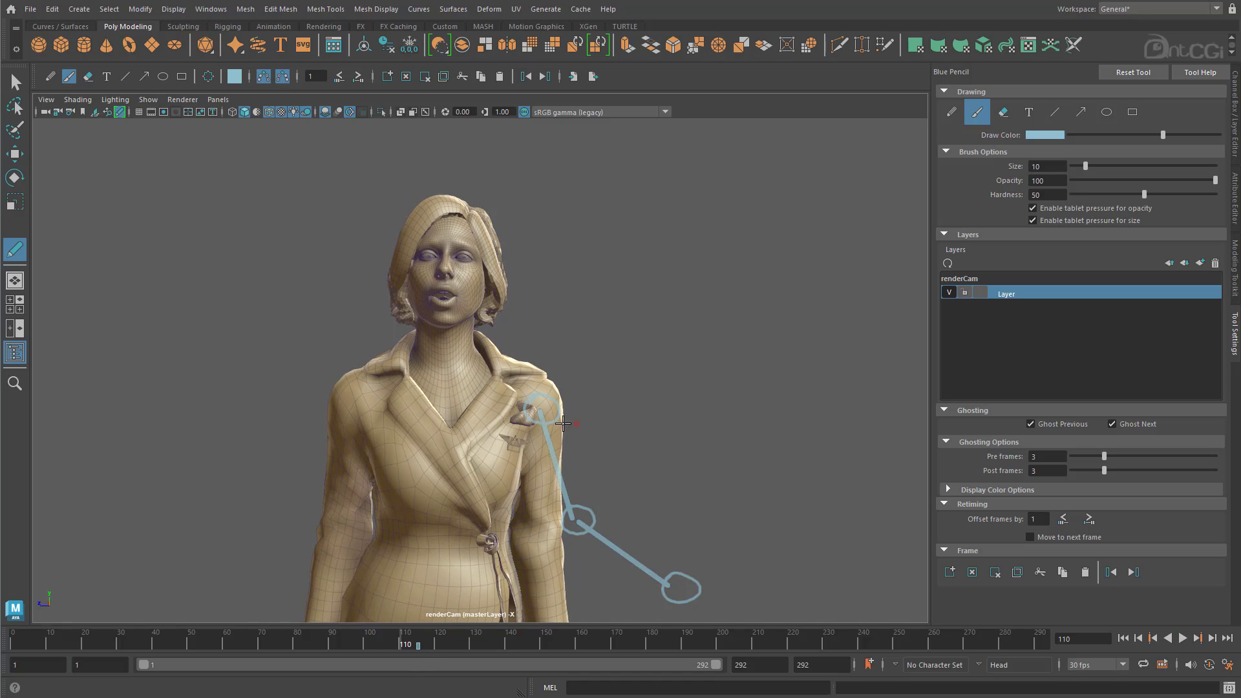
{"action": "mouse_move", "coordinate": [541, 395]}
{"action": "left_mouse_down"}
{"action": "mouse_move", "coordinate": [552, 424]}
{"action": "mouse_move", "coordinate": [554, 404]}
{"action": "mouse_move", "coordinate": [527, 405]}
{"action": "left_mouse_up"}
{"action": "left_click_drag", "start_coordinate": [541, 515], "coordinate": [523, 536]}
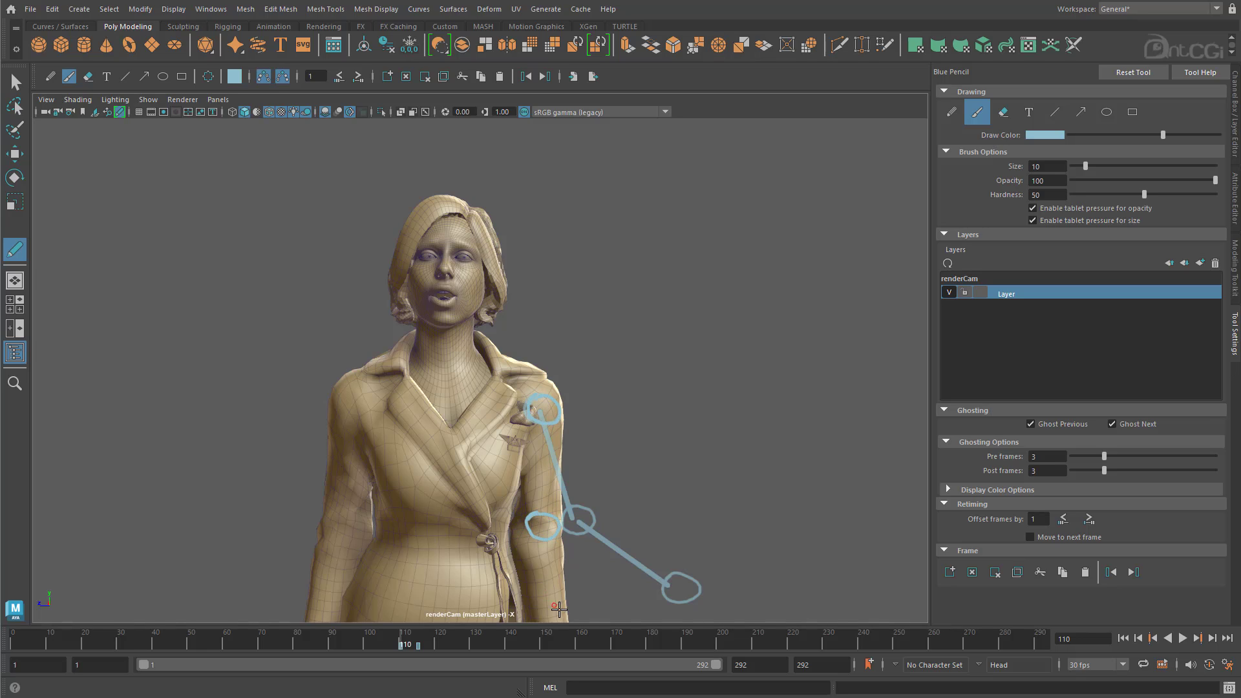
{"action": "left_click", "coordinate": [1054, 112]}
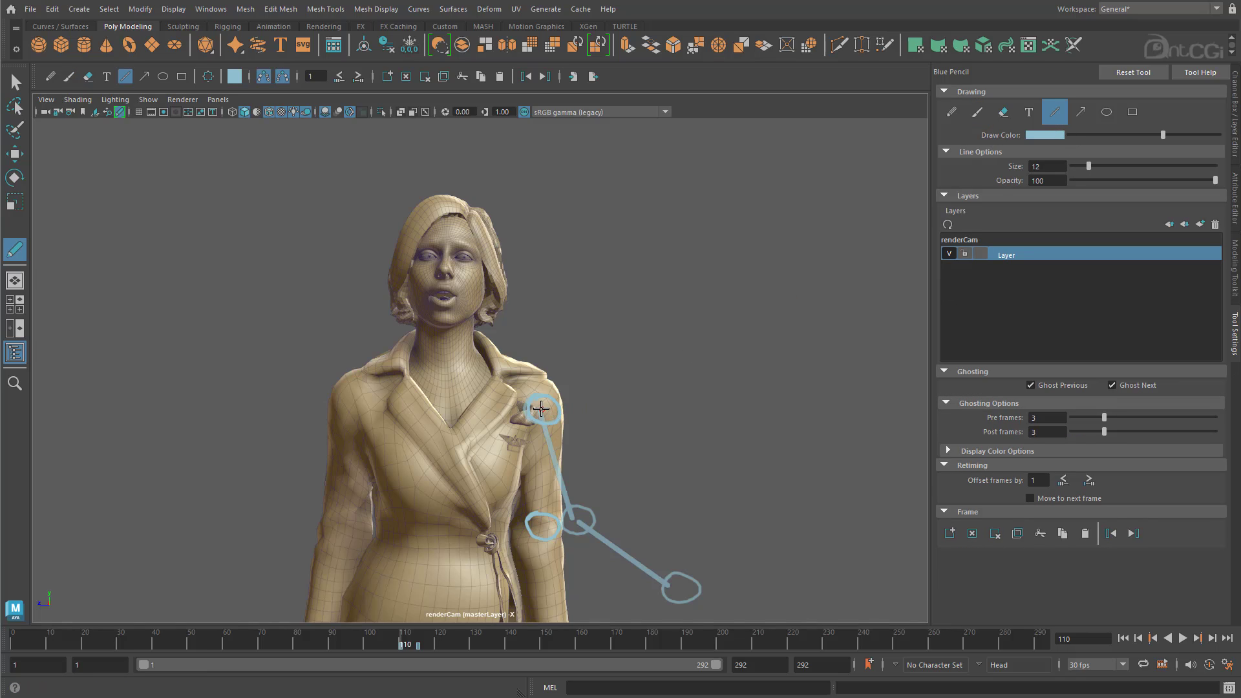
{"action": "left_click_drag", "start_coordinate": [541, 409], "coordinate": [550, 632]}
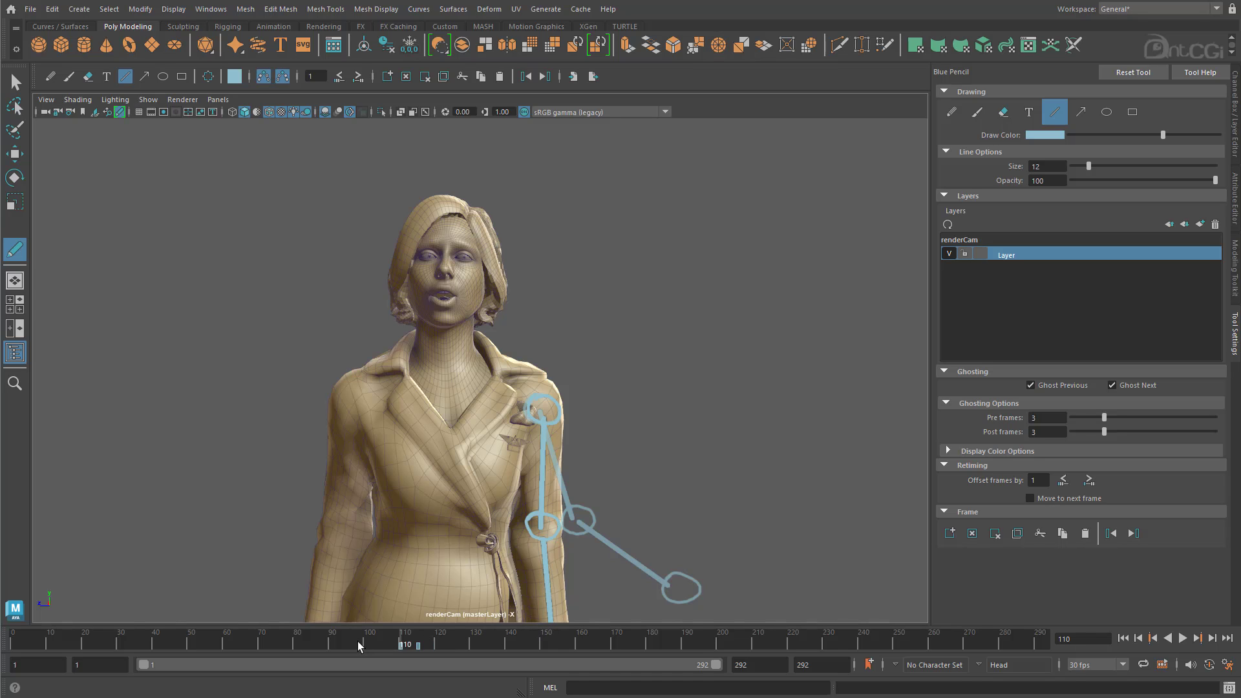
- At frame 130, draw the lowered arm with two straight lines from the shoulder and brush circles at the shoulder and elbow
{"action": "left_click_drag", "start_coordinate": [358, 644], "coordinate": [471, 645]}
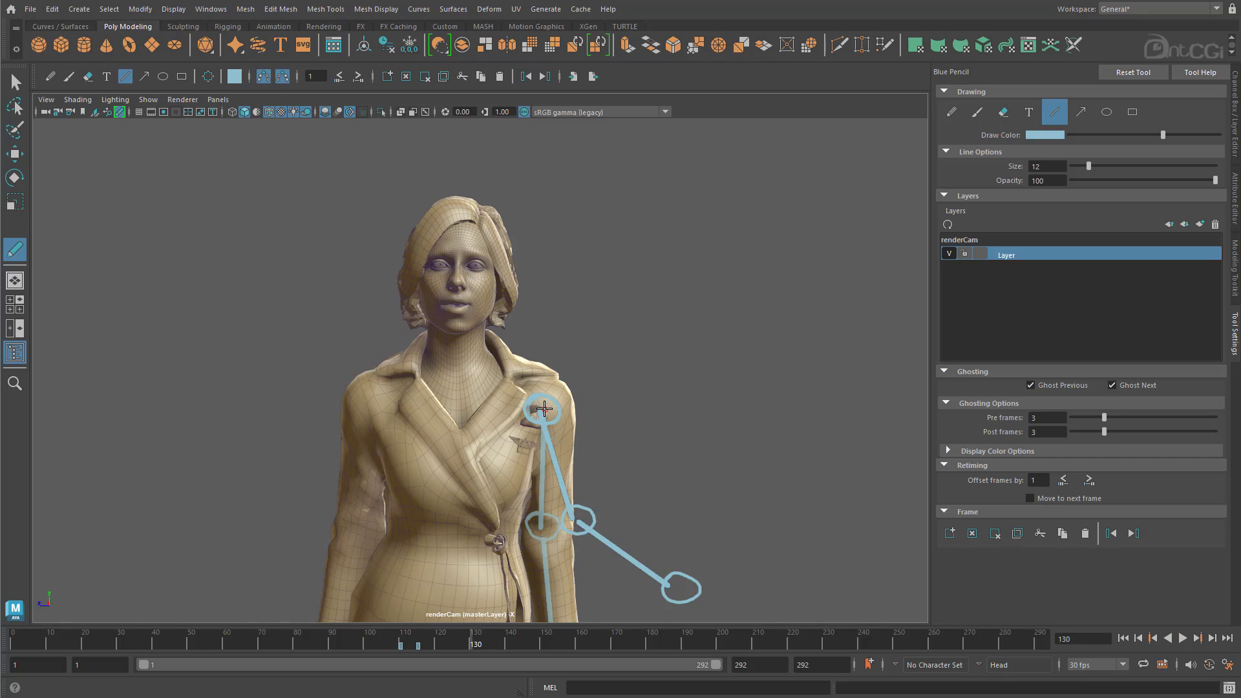
{"action": "left_click_drag", "start_coordinate": [544, 407], "coordinate": [558, 636]}
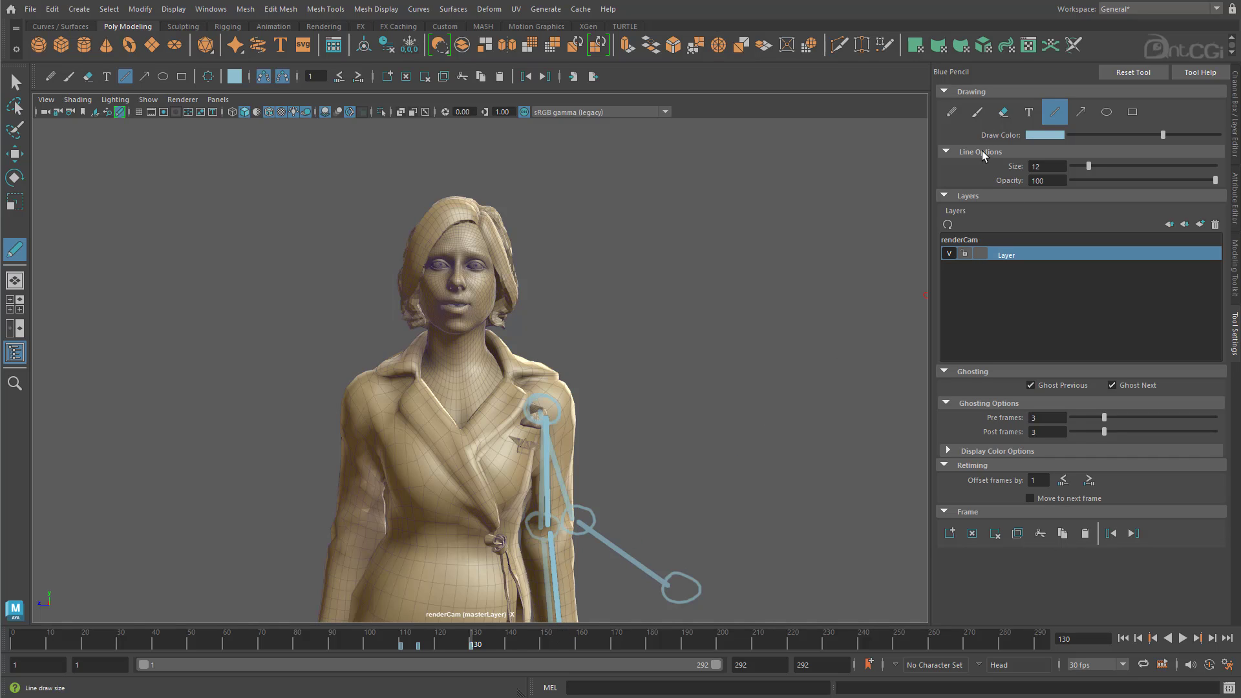
{"action": "left_click", "coordinate": [977, 112]}
{"action": "mouse_move", "coordinate": [546, 400]}
{"action": "left_mouse_down"}
{"action": "mouse_move", "coordinate": [549, 431]}
{"action": "mouse_move", "coordinate": [566, 414]}
{"action": "mouse_move", "coordinate": [533, 406]}
{"action": "left_mouse_up"}
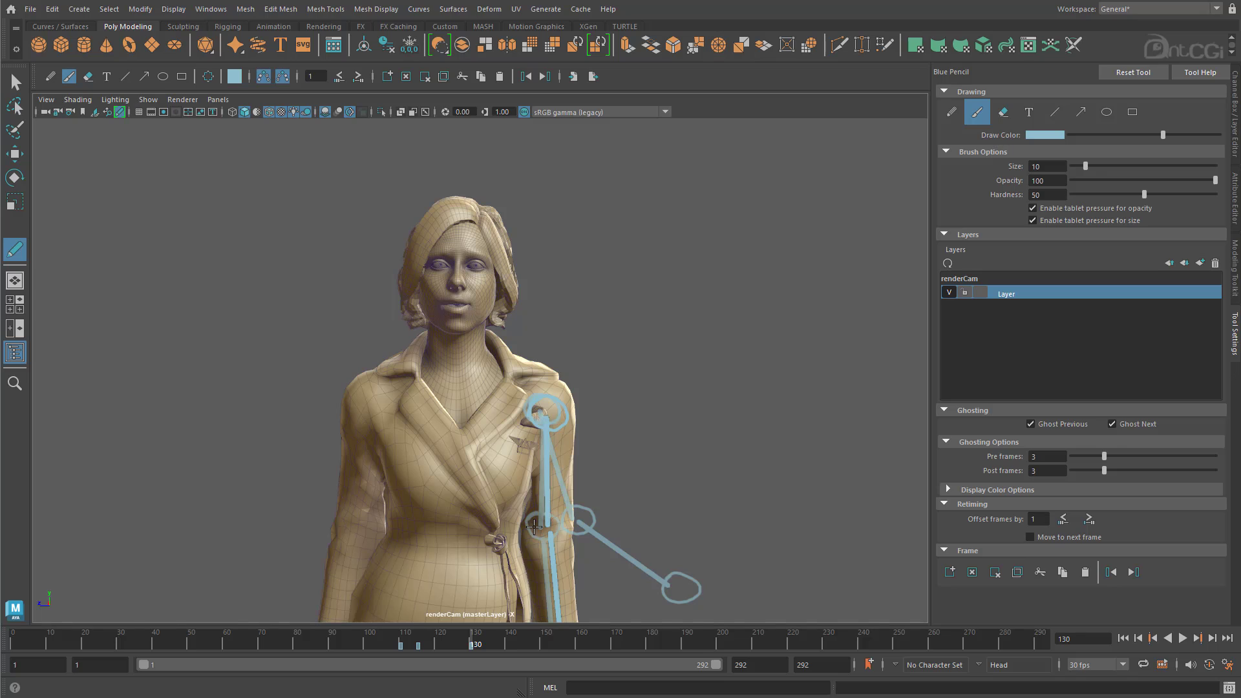
{"action": "left_click_drag", "start_coordinate": [534, 527], "coordinate": [551, 518]}
- Scrub through the arm drawings, turn off Ghost Previous and Ghost Next, and return to frame 115
{"action": "key", "text": "alt+v"}
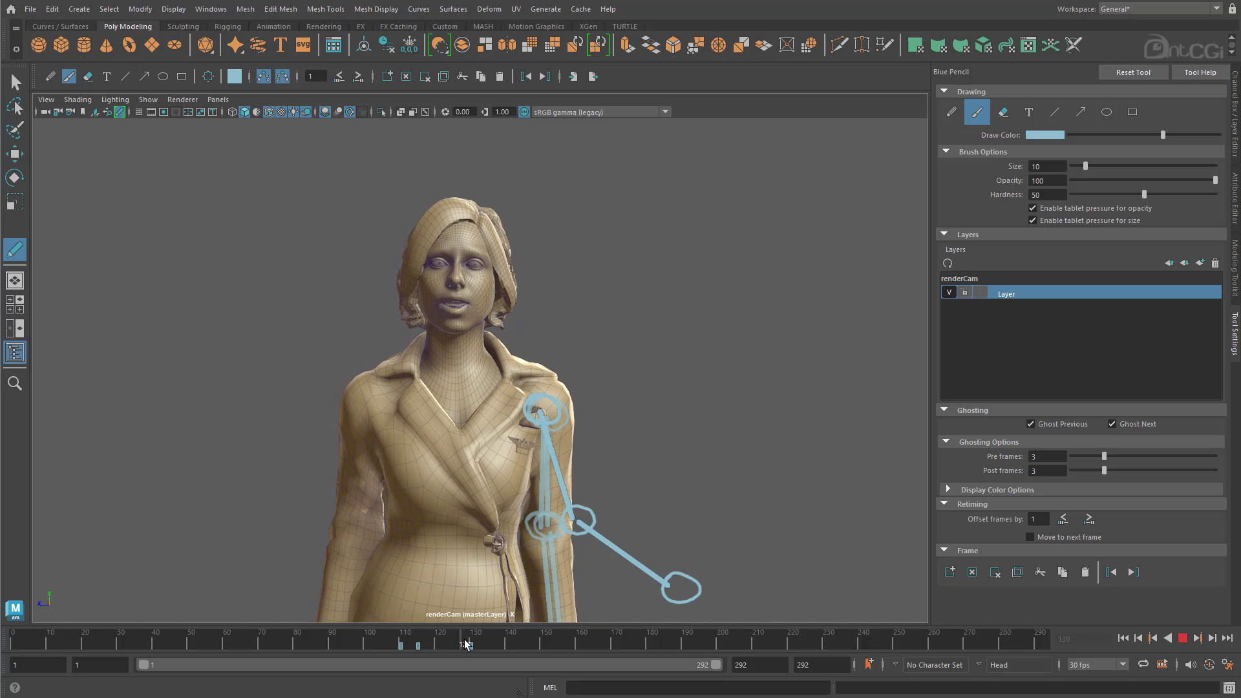
{"action": "left_click_drag", "start_coordinate": [432, 649], "coordinate": [419, 650]}
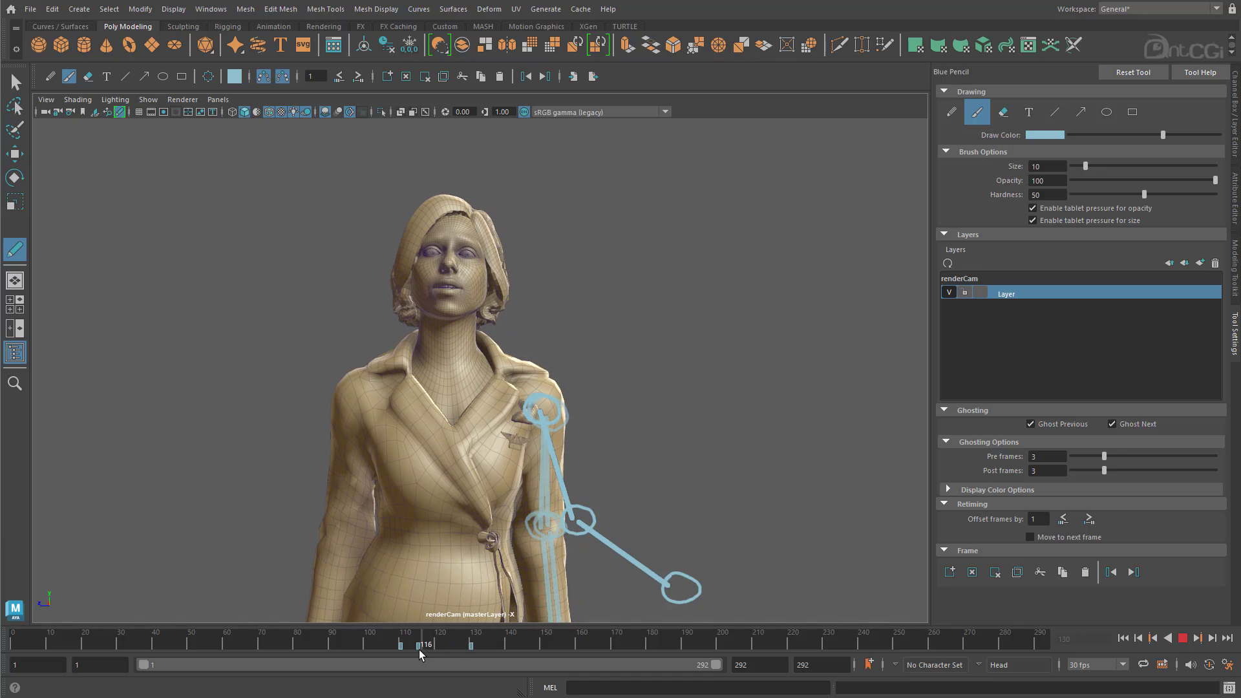
{"action": "left_click", "coordinate": [1040, 424]}
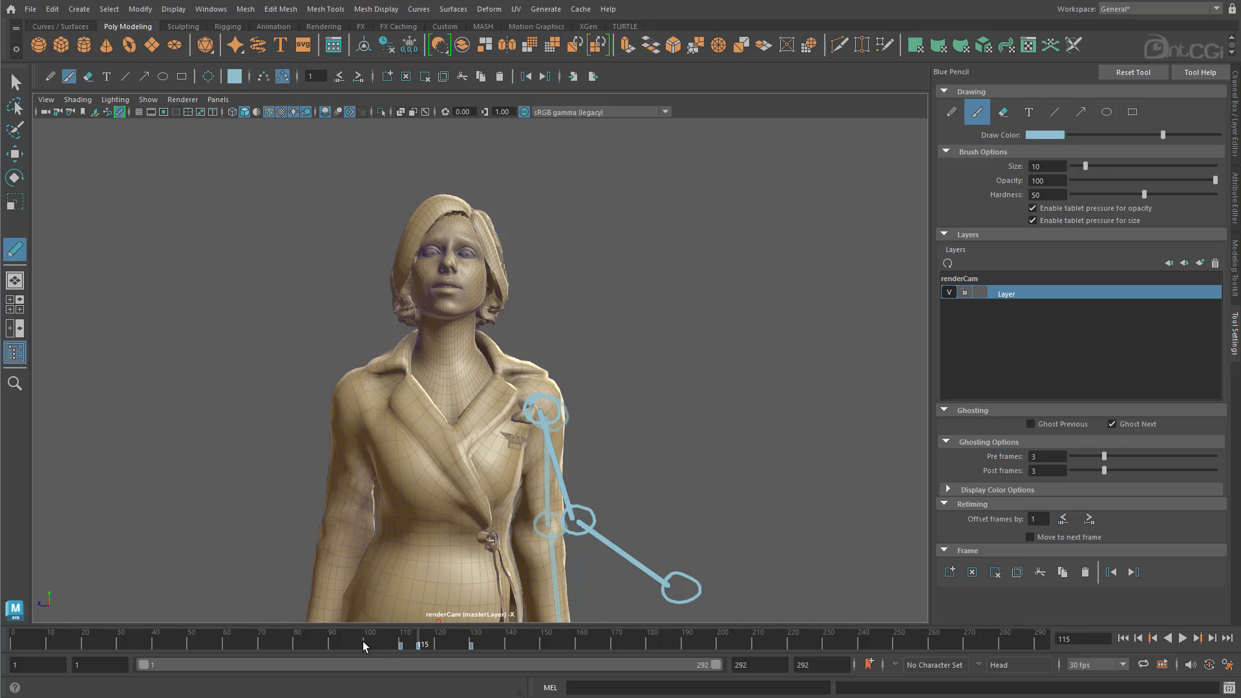
{"action": "key", "text": "alt+v"}
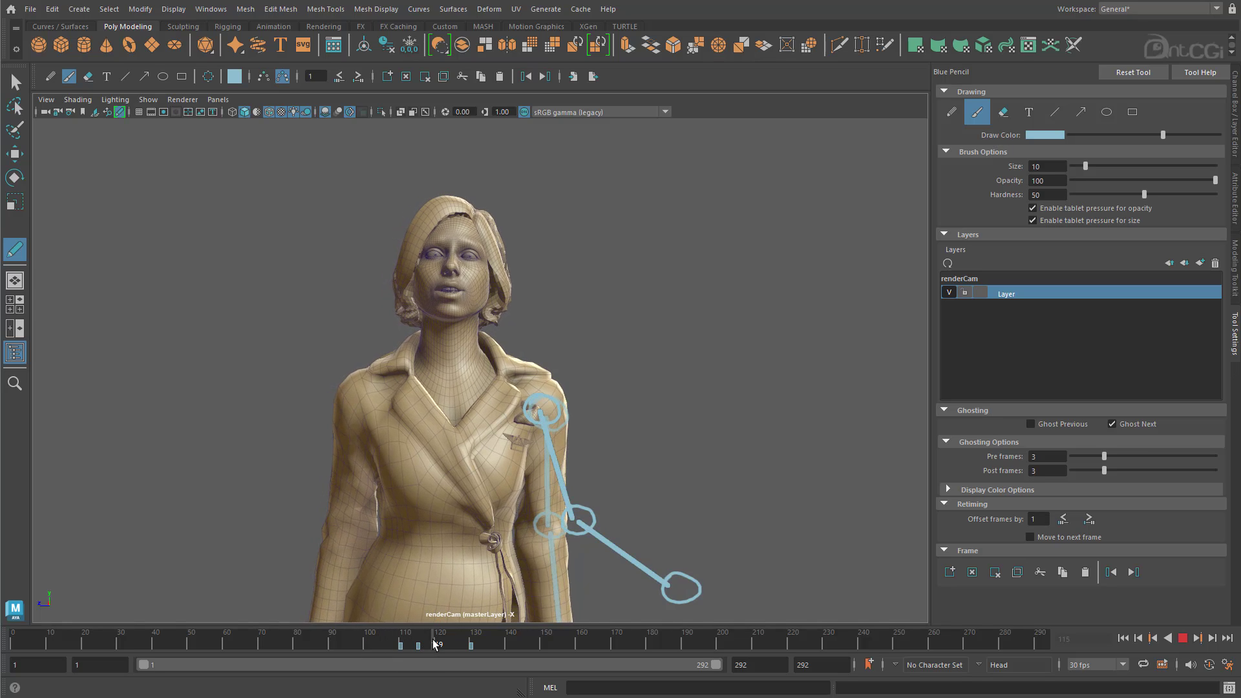
{"action": "mouse_move", "coordinate": [434, 644]}
{"action": "left_mouse_down"}
{"action": "mouse_move", "coordinate": [486, 642]}
{"action": "mouse_move", "coordinate": [358, 656]}
{"action": "mouse_move", "coordinate": [478, 656]}
{"action": "mouse_move", "coordinate": [386, 653]}
{"action": "mouse_move", "coordinate": [466, 654]}
{"action": "left_mouse_up"}
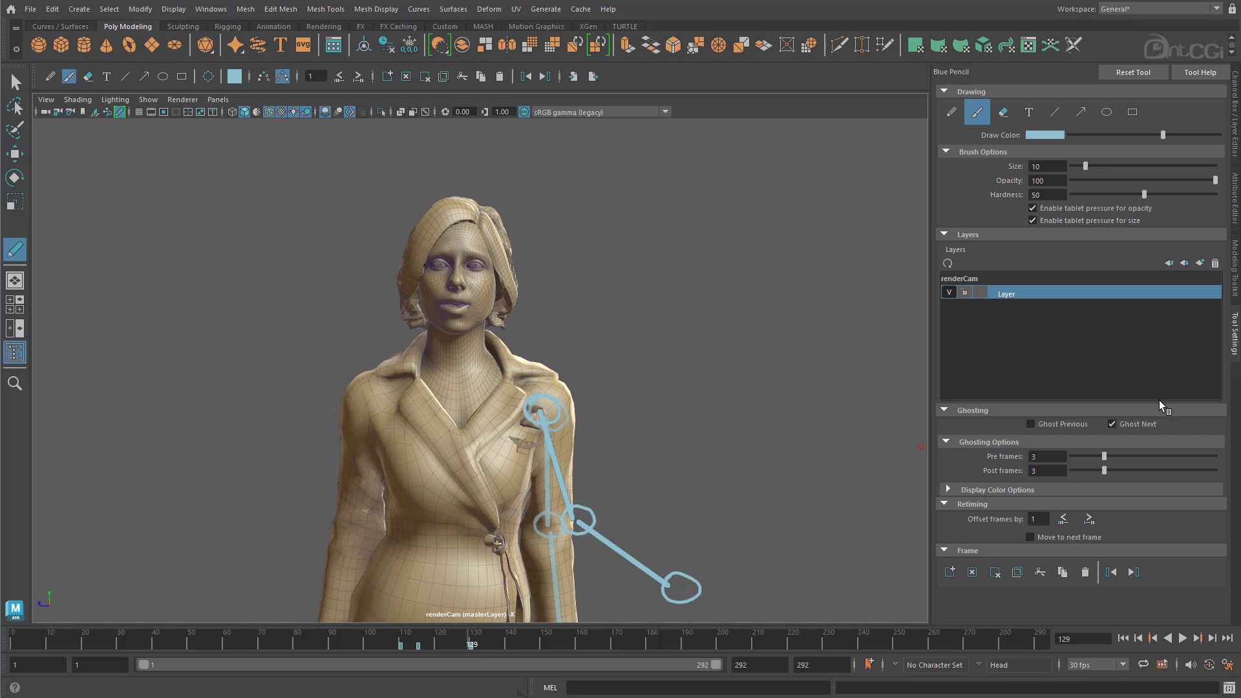
{"action": "left_click", "coordinate": [1127, 424]}
{"action": "mouse_move", "coordinate": [349, 626]}
{"action": "left_mouse_down"}
{"action": "mouse_move", "coordinate": [368, 648]}
{"action": "mouse_move", "coordinate": [477, 656]}
{"action": "mouse_move", "coordinate": [418, 661]}
{"action": "left_mouse_up"}
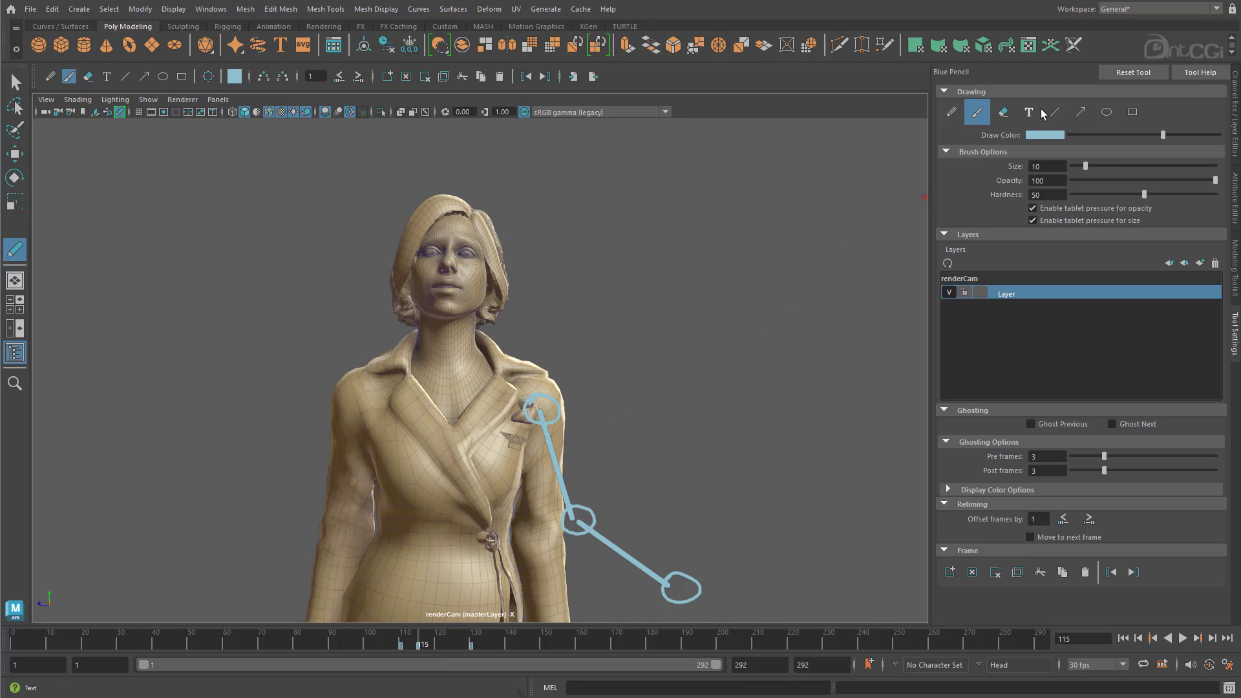
- With the Arrow tool, draw an arrow at frame 115 from the empty area beside the woman to the shoulder circle
{"action": "left_click", "coordinate": [1081, 111]}
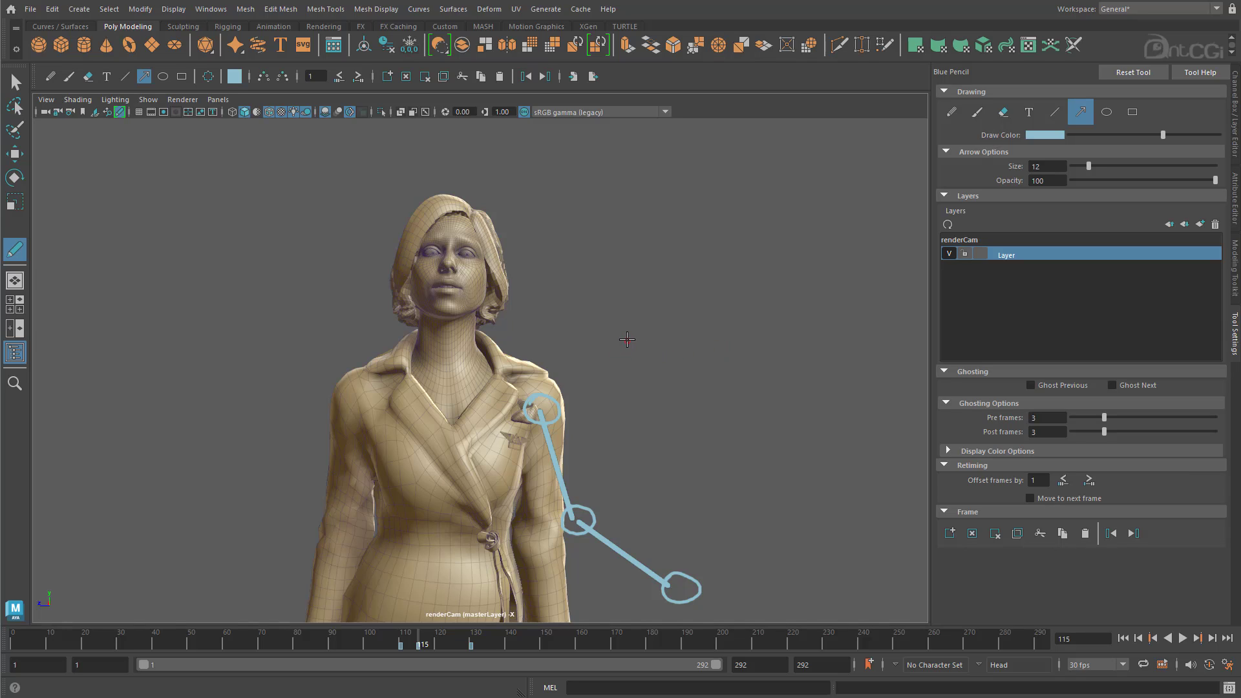
{"action": "left_click_drag", "start_coordinate": [625, 343], "coordinate": [554, 396]}
- Try handwriting "Arm Raise" twice beside the arrow with the Brush tool, and undo the handwriting strokes
{"action": "left_click", "coordinate": [976, 112]}
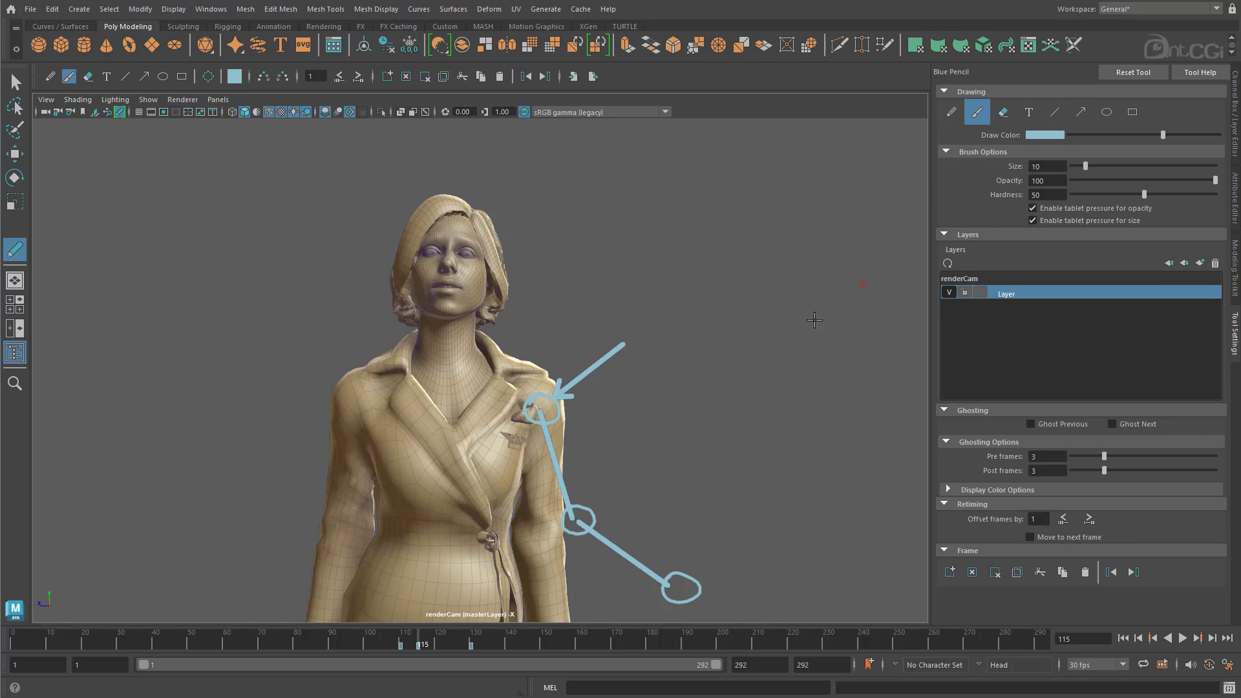
{"action": "mouse_move", "coordinate": [650, 353]}
{"action": "left_mouse_down"}
{"action": "mouse_move", "coordinate": [705, 308]}
{"action": "mouse_move", "coordinate": [727, 313]}
{"action": "mouse_move", "coordinate": [738, 268]}
{"action": "mouse_move", "coordinate": [755, 290]}
{"action": "mouse_move", "coordinate": [779, 265]}
{"action": "mouse_move", "coordinate": [802, 274]}
{"action": "mouse_move", "coordinate": [837, 246]}
{"action": "left_mouse_up"}
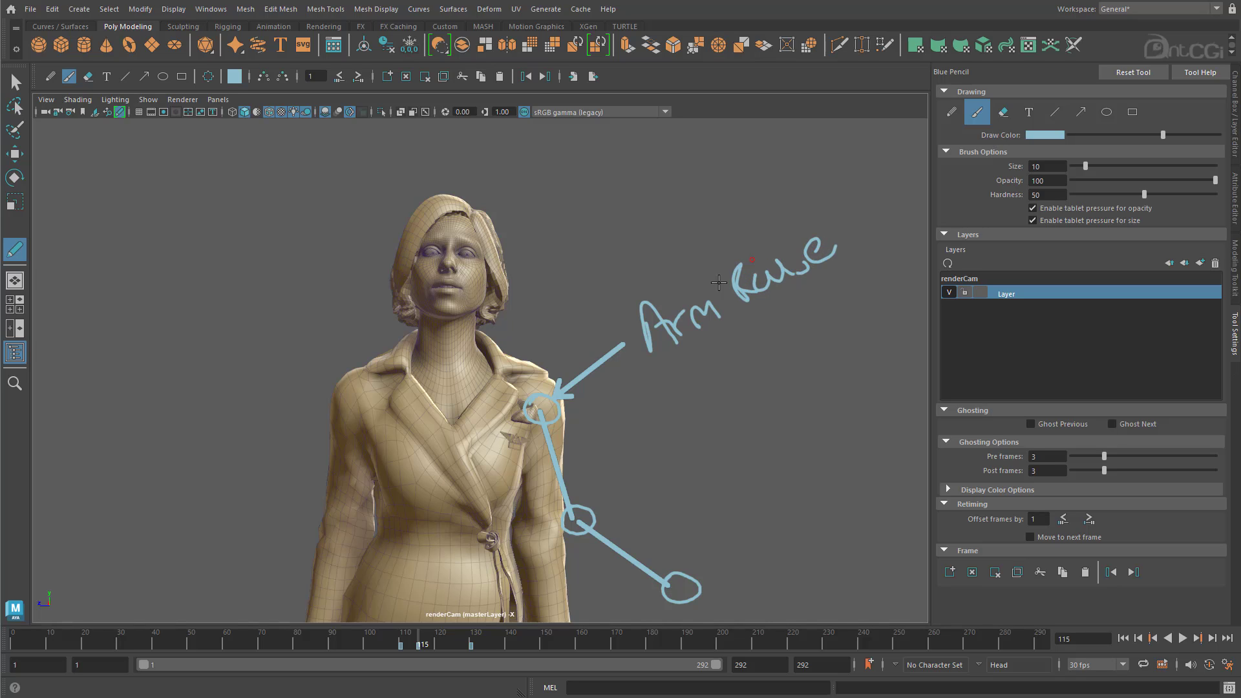
{"action": "left_click_drag", "start_coordinate": [673, 422], "coordinate": [746, 380]}
{"action": "mouse_move", "coordinate": [757, 327]}
{"action": "left_mouse_down"}
{"action": "mouse_move", "coordinate": [786, 353]}
{"action": "mouse_move", "coordinate": [779, 341]}
{"action": "mouse_move", "coordinate": [818, 319]}
{"action": "mouse_move", "coordinate": [822, 328]}
{"action": "mouse_move", "coordinate": [861, 309]}
{"action": "left_mouse_up"}
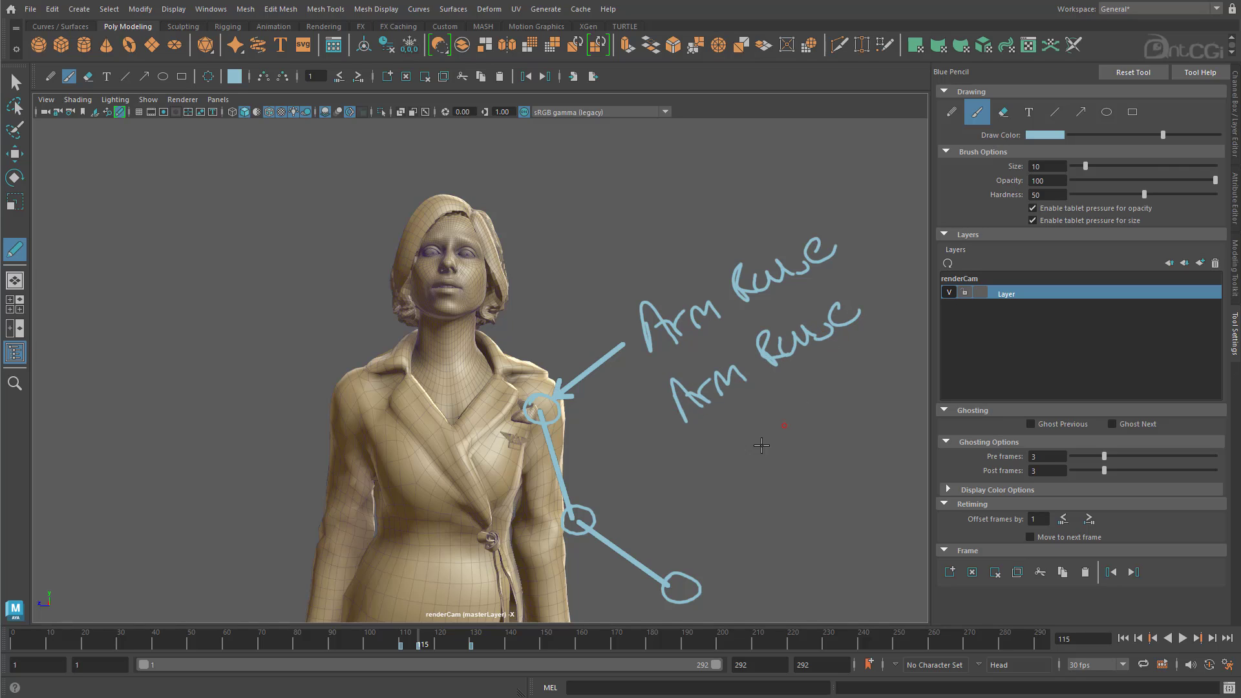
{"action": "key", "text": "ctrl+z"}
{"action": "key", "text": "ctrl+z"}
{"action": "key", "text": "ctrl+z"}
{"action": "key", "text": "ctrl+z"}
{"action": "key", "text": "ctrl+z"}
{"action": "key", "text": "ctrl+z"}
{"action": "key", "text": "ctrl+z"}
{"action": "key", "text": "ctrl+z"}
{"action": "key", "text": "ctrl+z"}
{"action": "key", "text": "ctrl+z"}
{"action": "key", "text": "ctrl+z"}
{"action": "key", "text": "ctrl+z"}
{"action": "key", "text": "ctrl+z"}
{"action": "key", "text": "ctrl+z"}
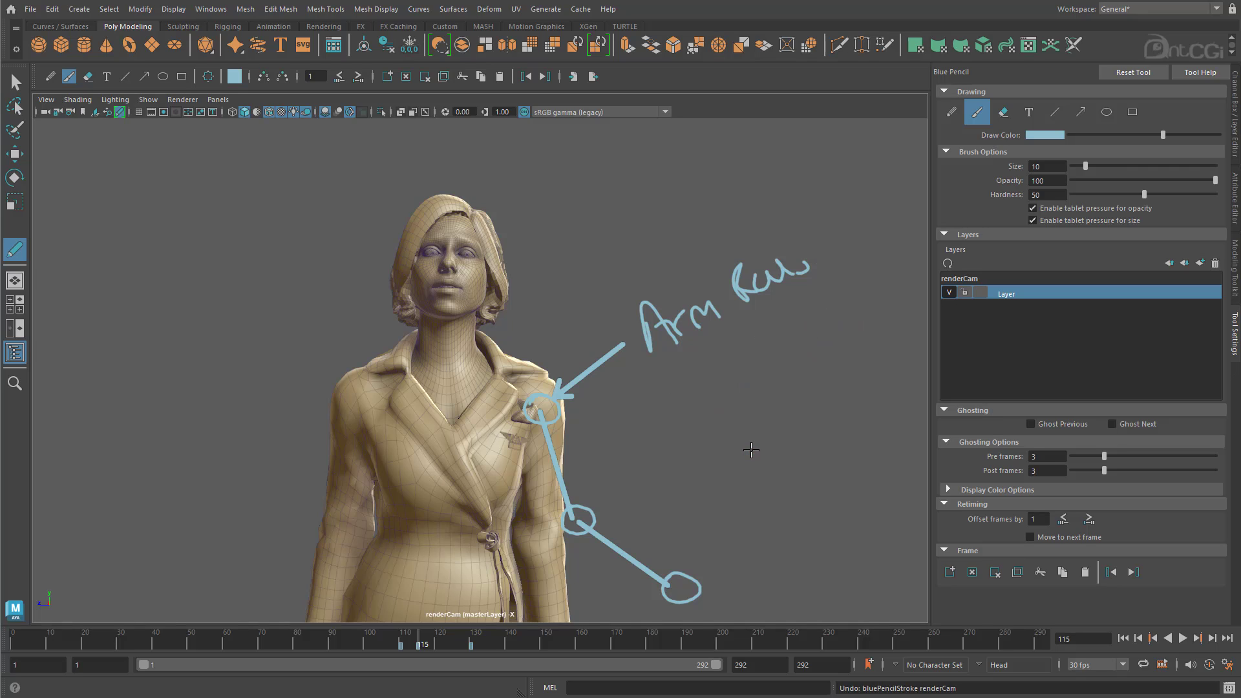
- Add the text note "Raise Arm" at the tail of the arrow at frame 115 using the Text tool
{"action": "left_click", "coordinate": [1029, 112]}
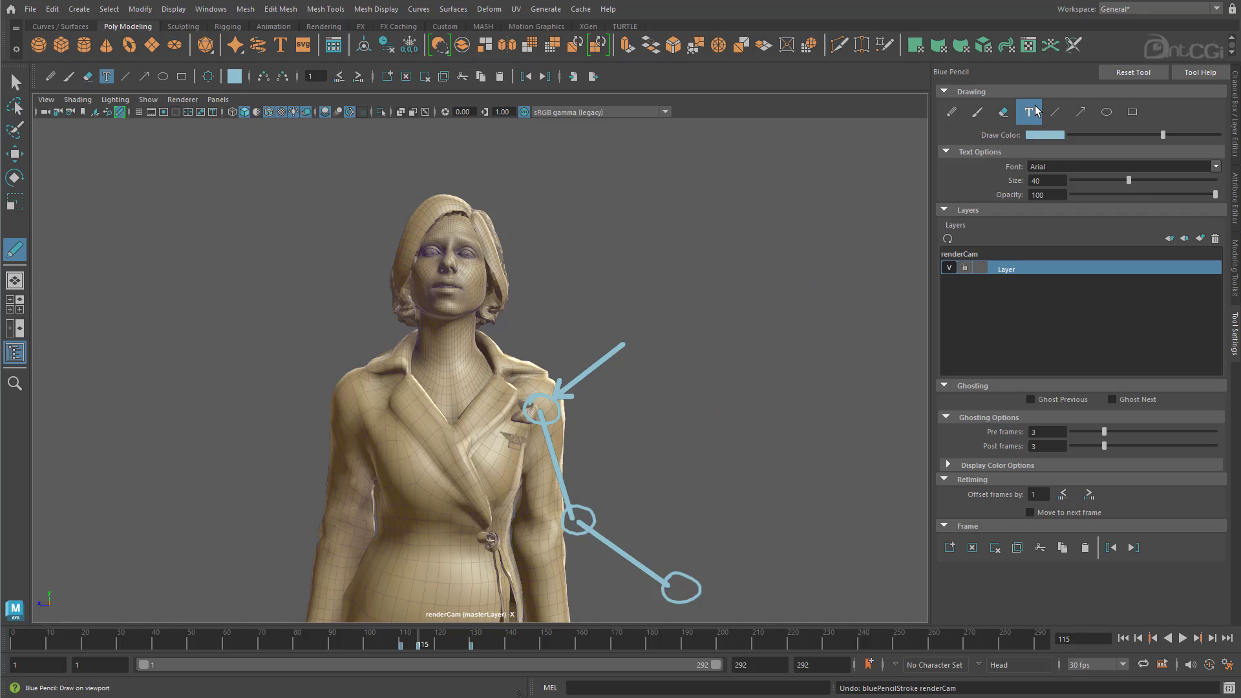
{"action": "left_click", "coordinate": [644, 338]}
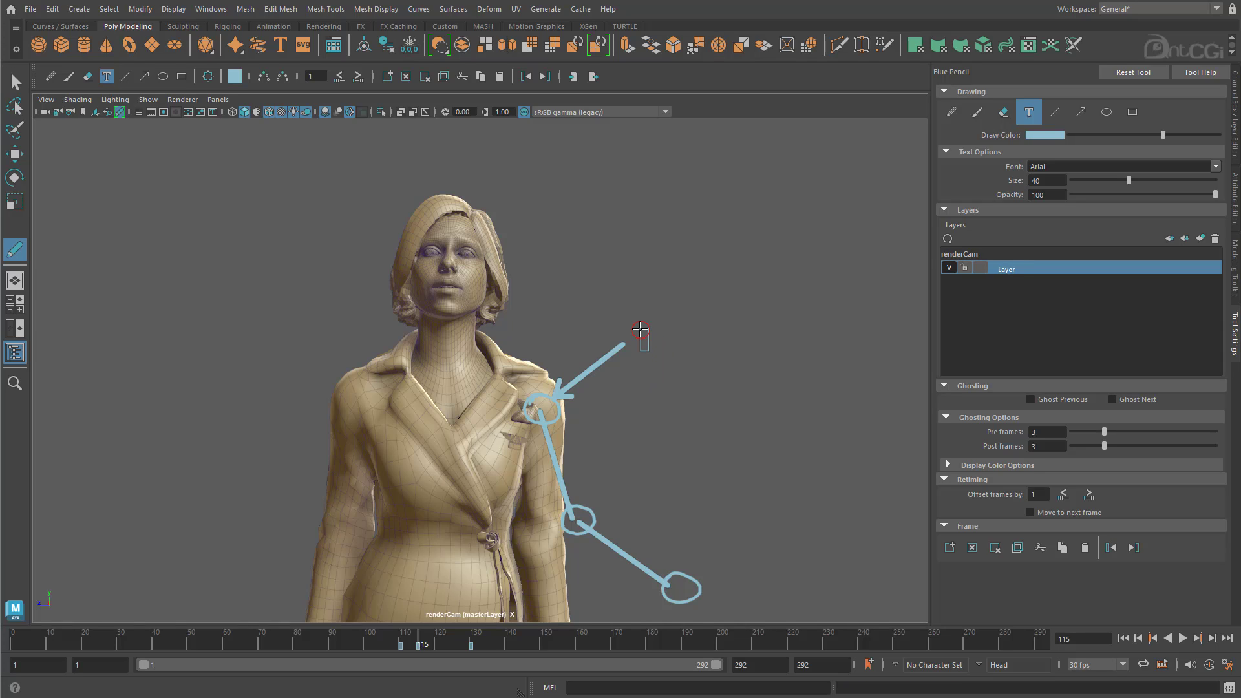
{"action": "type", "text": "Raise Arm"}
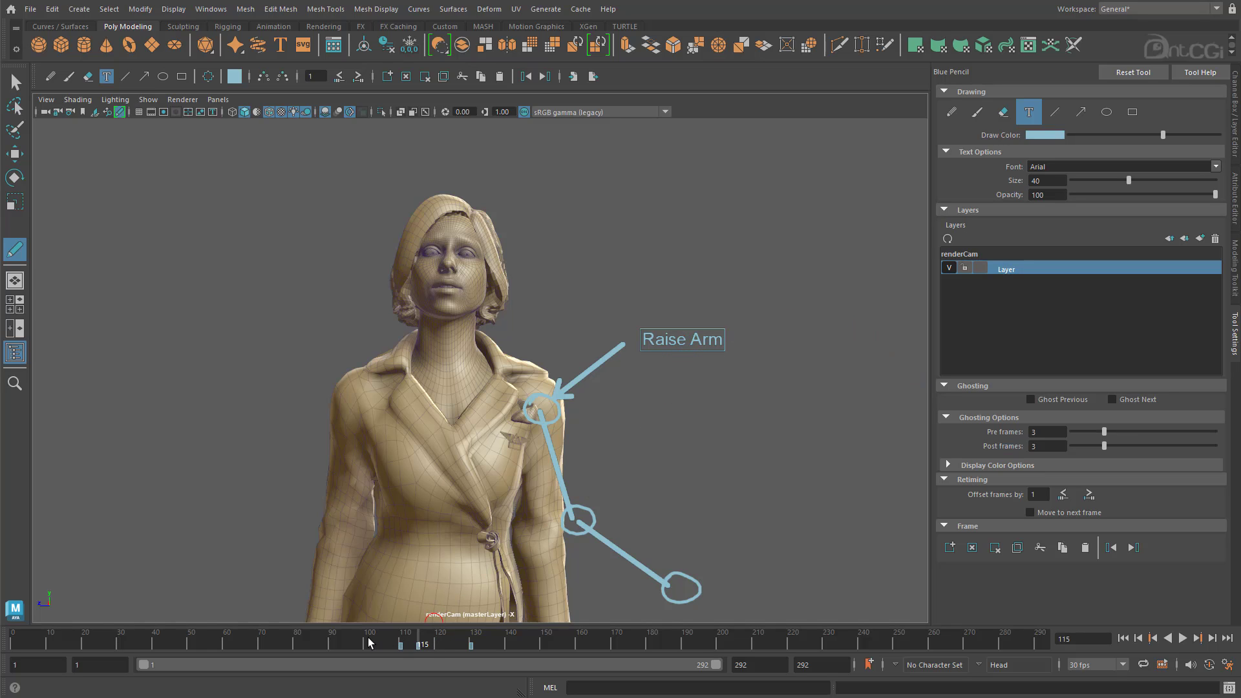
{"action": "key", "text": "alt+v"}
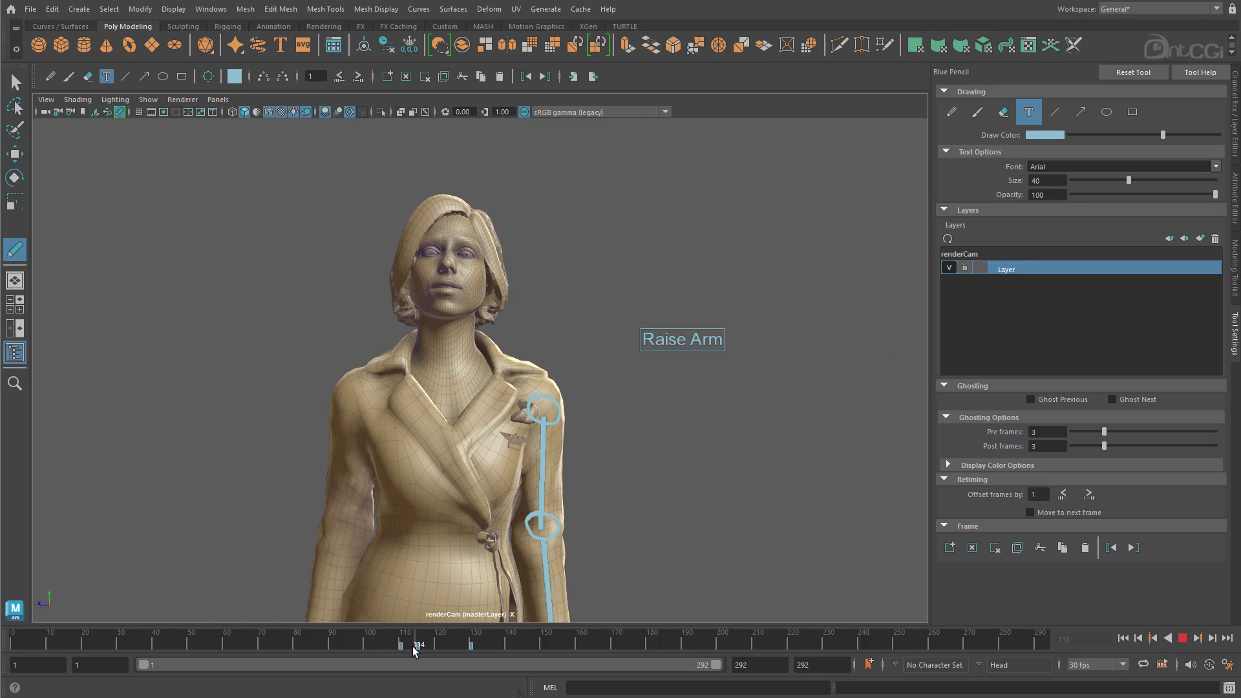
{"action": "key", "text": "alt+v"}
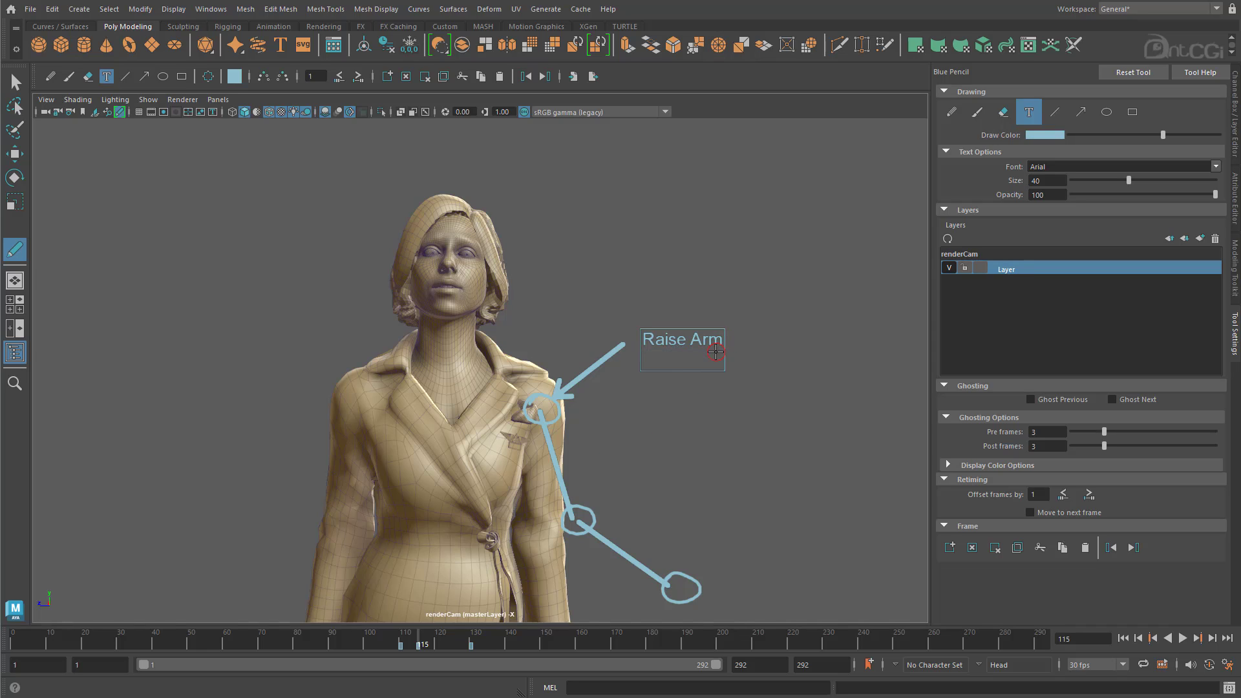
{"action": "left_click", "coordinate": [977, 112]}
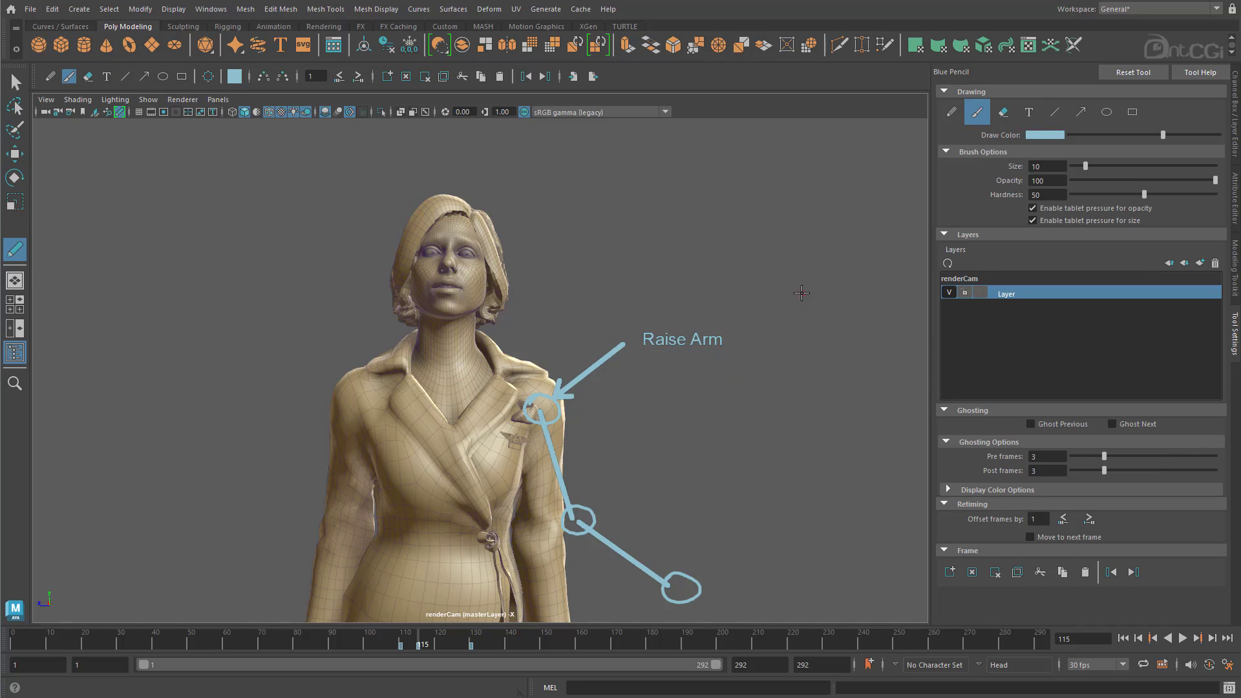
- Scrub to frame 123 and draw a brush ellipse around the woman's eyes
{"action": "key", "text": "alt+v"}
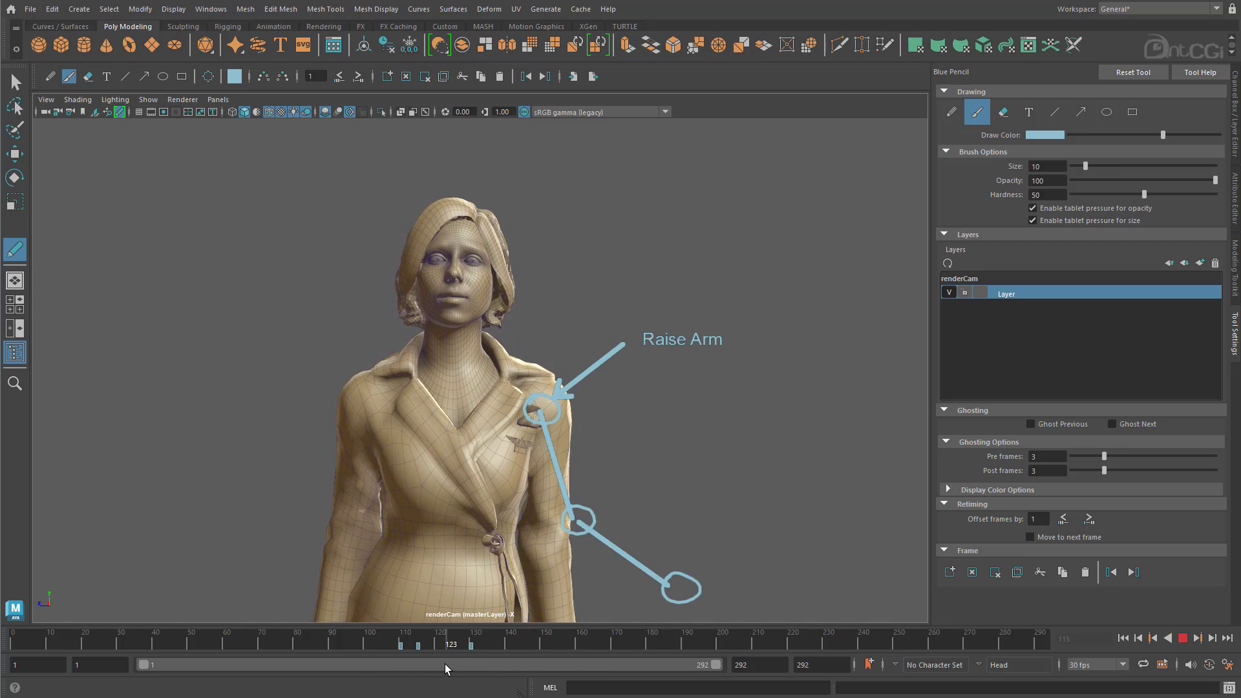
{"action": "key", "text": "Escape"}
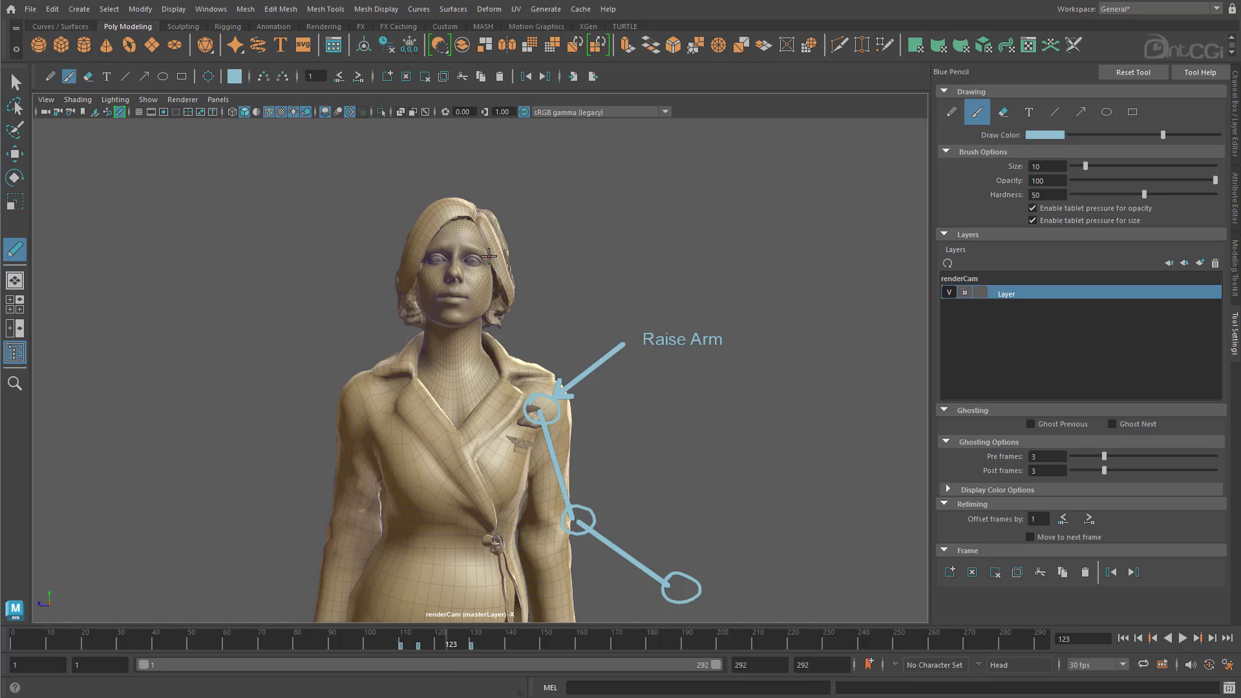
{"action": "key", "text": "Delete"}
{"action": "mouse_move", "coordinate": [446, 244]}
{"action": "left_mouse_down"}
{"action": "mouse_move", "coordinate": [524, 262]}
{"action": "mouse_move", "coordinate": [462, 241]}
{"action": "left_mouse_up"}
- Try handwriting "Blink" beside the circled eyes with the Brush tool, and undo the writing strokes
{"action": "mouse_move", "coordinate": [551, 225]}
{"action": "left_mouse_down"}
{"action": "mouse_move", "coordinate": [556, 260]}
{"action": "mouse_move", "coordinate": [603, 249]}
{"action": "mouse_move", "coordinate": [635, 222]}
{"action": "mouse_move", "coordinate": [645, 230]}
{"action": "left_mouse_up"}
{"action": "left_click", "coordinate": [615, 244]}
{"action": "mouse_move", "coordinate": [672, 211]}
{"action": "left_mouse_down"}
{"action": "mouse_move", "coordinate": [652, 221]}
{"action": "mouse_move", "coordinate": [681, 228]}
{"action": "left_mouse_up"}
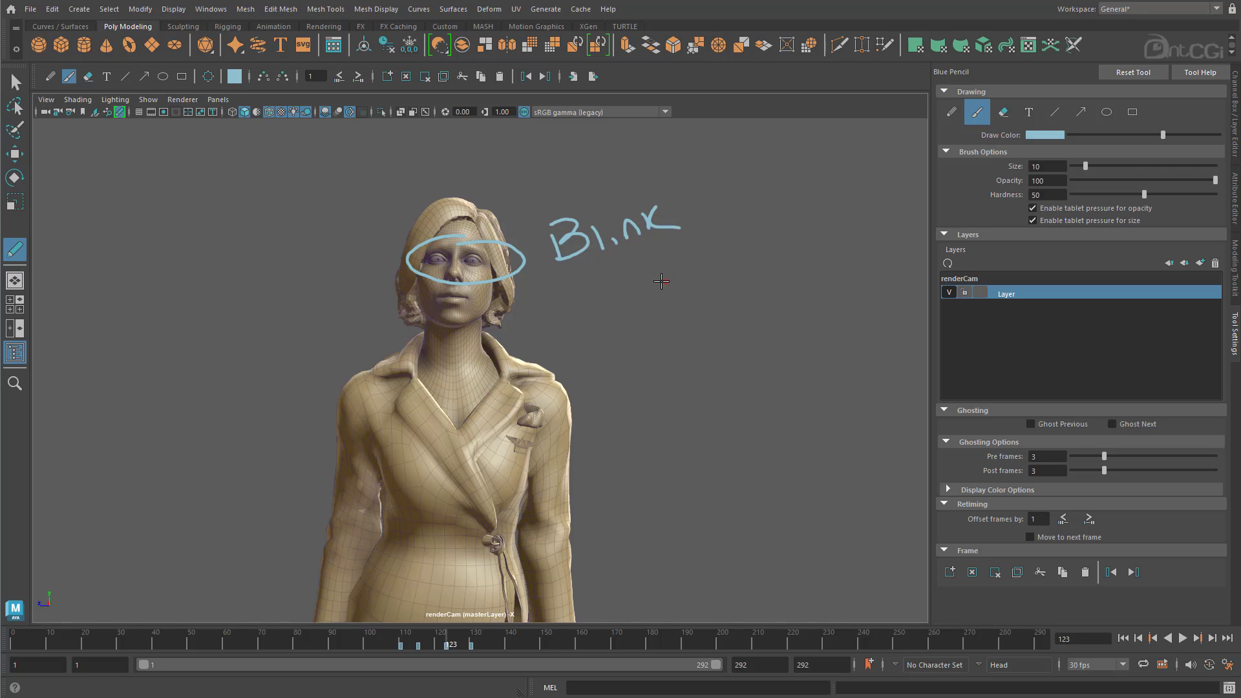
{"action": "key", "text": "ctrl+z"}
{"action": "key", "text": "ctrl+z"}
{"action": "key", "text": "ctrl+z"}
{"action": "key", "text": "ctrl+z"}
{"action": "key", "text": "ctrl+z"}
{"action": "key", "text": "ctrl+z"}
{"action": "key", "text": "ctrl+z"}
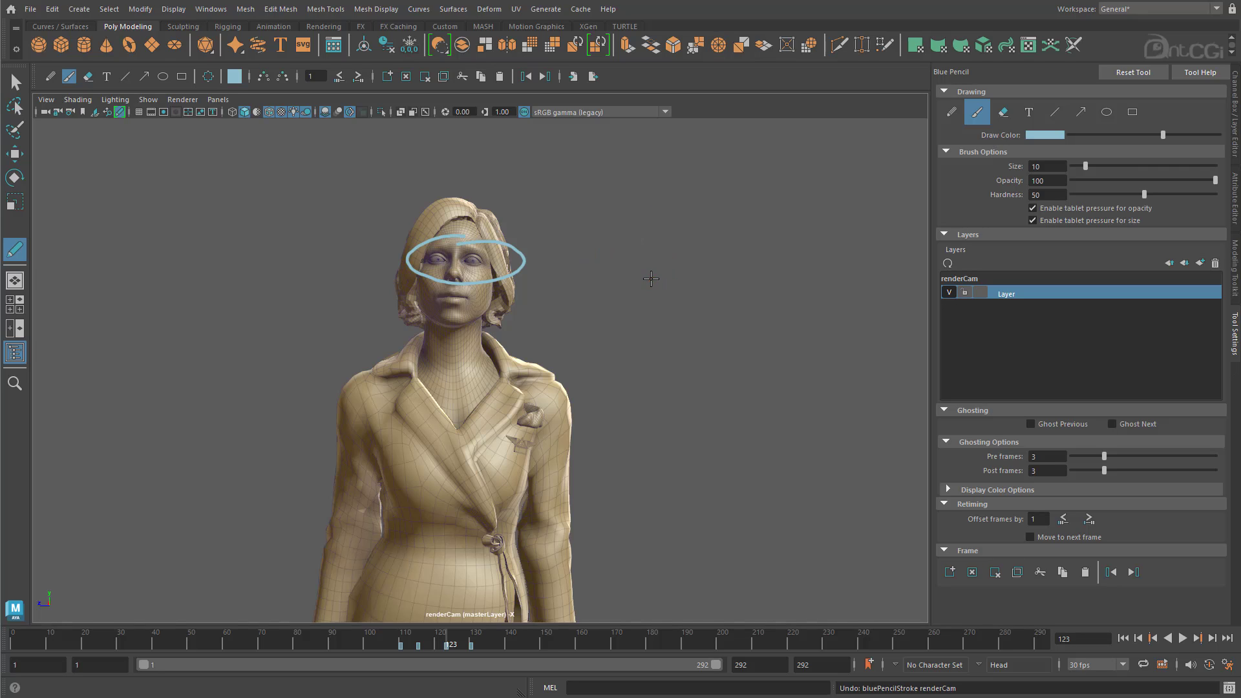
- Add the text note "Blink?" beside the circled eyes at frame 123
{"action": "left_click", "coordinate": [545, 243]}
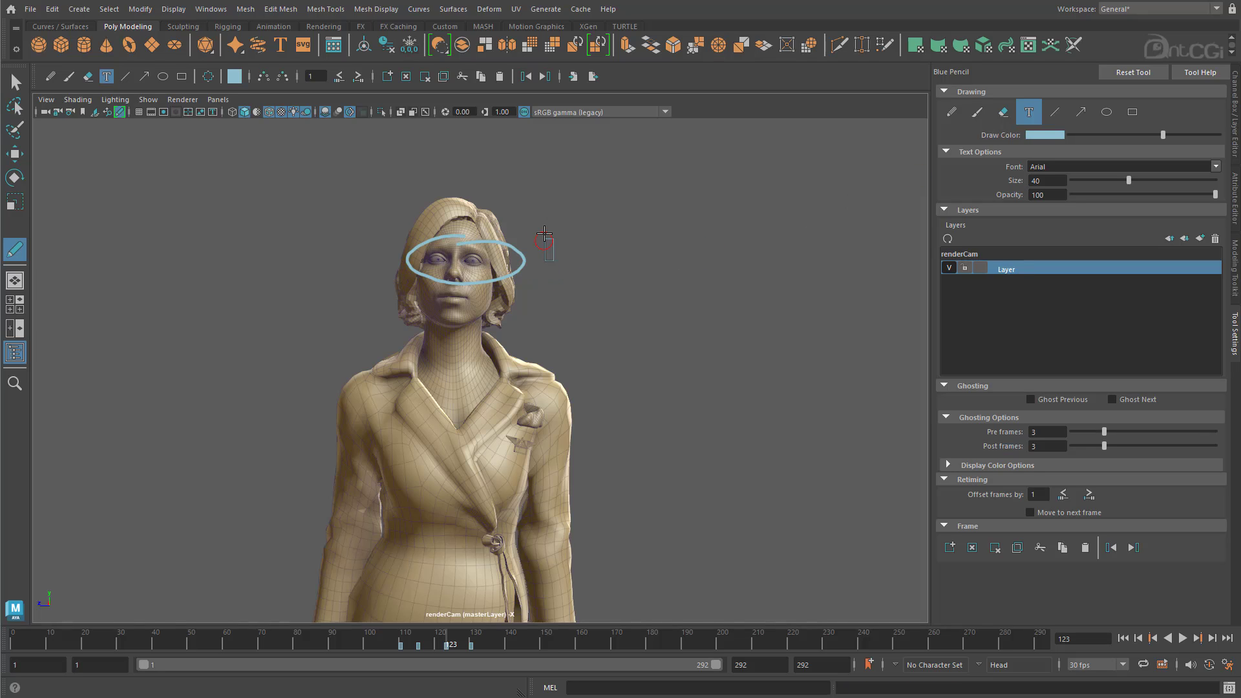
{"action": "type", "text": "Blink?"}
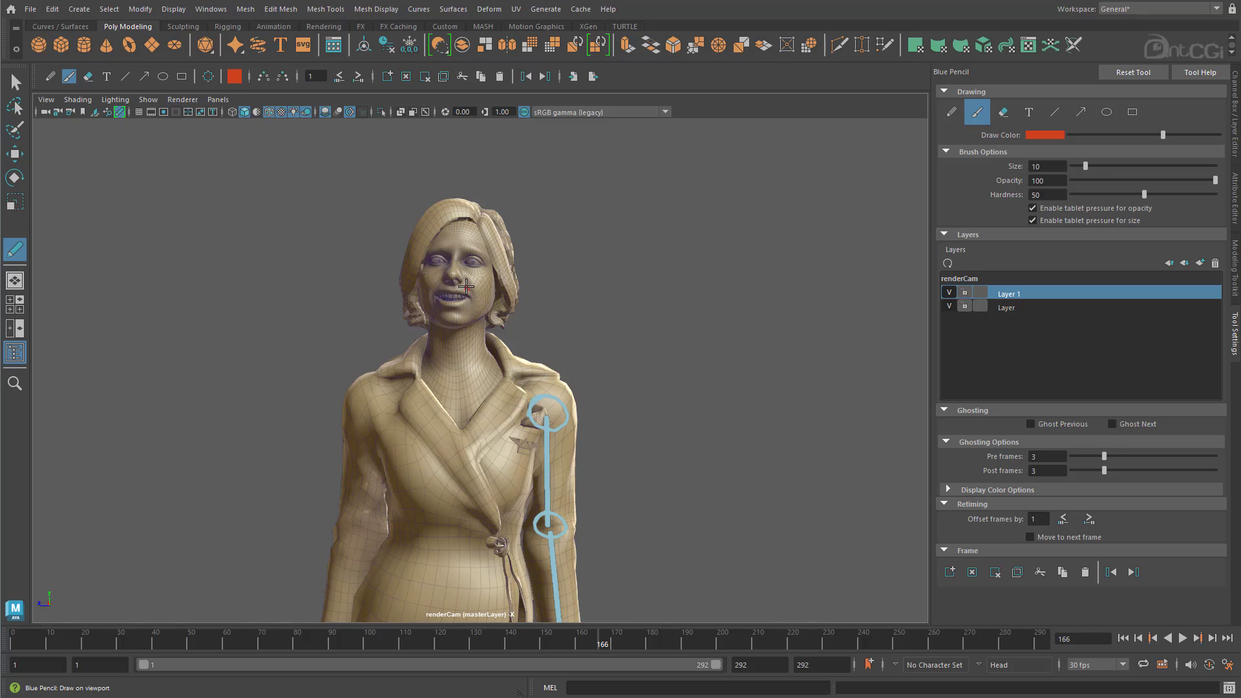
- At frame 166 on Layer 1, draw a red brush circle around the mouth and add the text note "Too Wide" beside the head
{"action": "mouse_move", "coordinate": [466, 285]}
{"action": "left_mouse_down"}
{"action": "mouse_move", "coordinate": [433, 291]}
{"action": "mouse_move", "coordinate": [435, 310]}
{"action": "mouse_move", "coordinate": [468, 284]}
{"action": "left_mouse_up"}
{"action": "left_click", "coordinate": [1029, 112]}
{"action": "left_click", "coordinate": [236, 257]}
{"action": "type", "text": "Too Wide"}
{"action": "key", "text": "Return"}
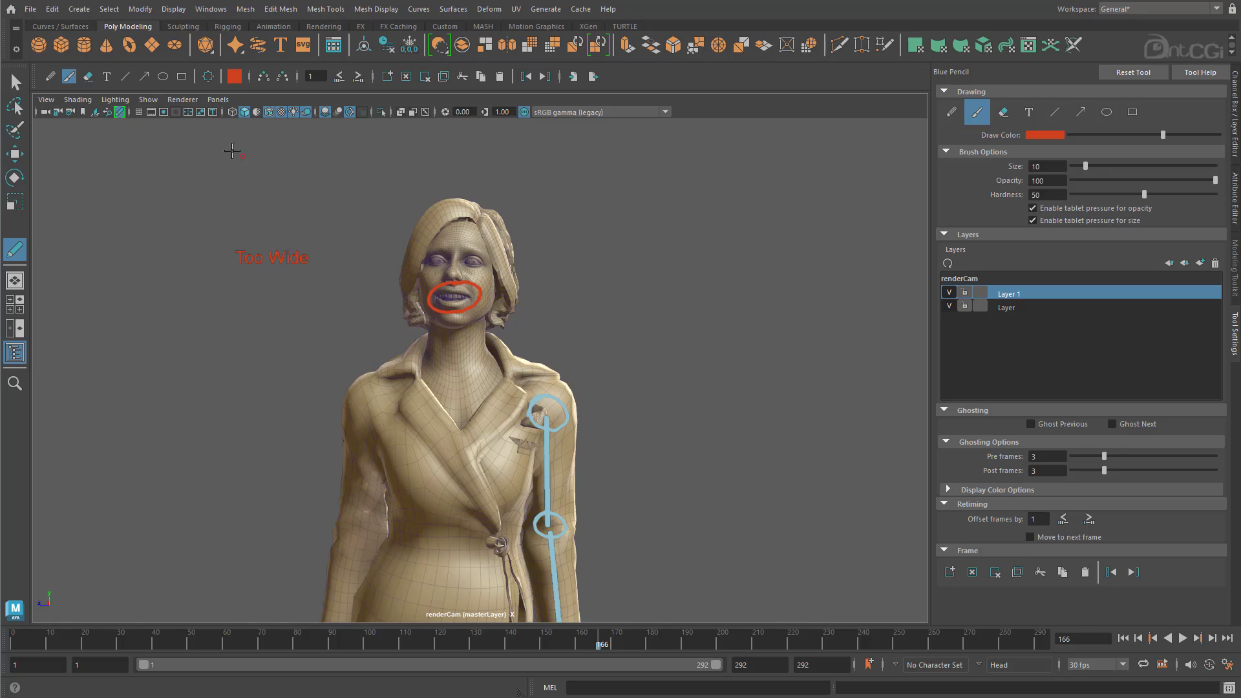
- Move the "Too Wide" note closer to the circled mouth using the Blue Pencil Transform tool
{"action": "left_click", "coordinate": [207, 76]}
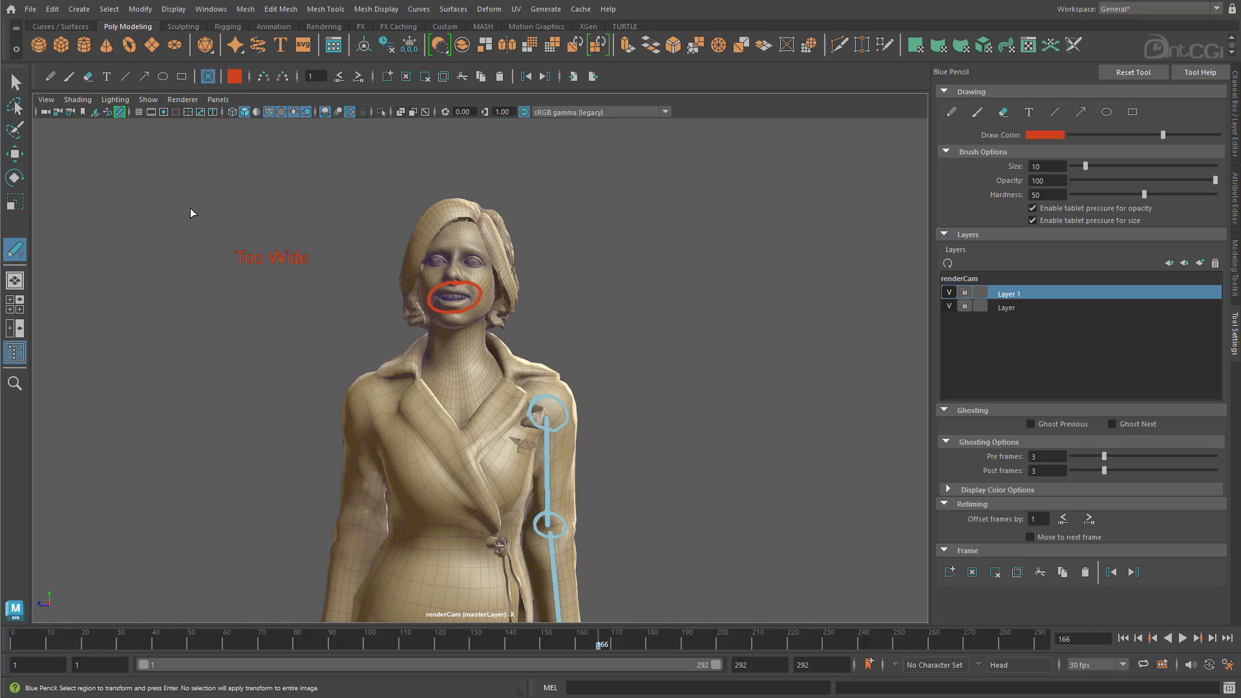
{"action": "left_click", "coordinate": [284, 266]}
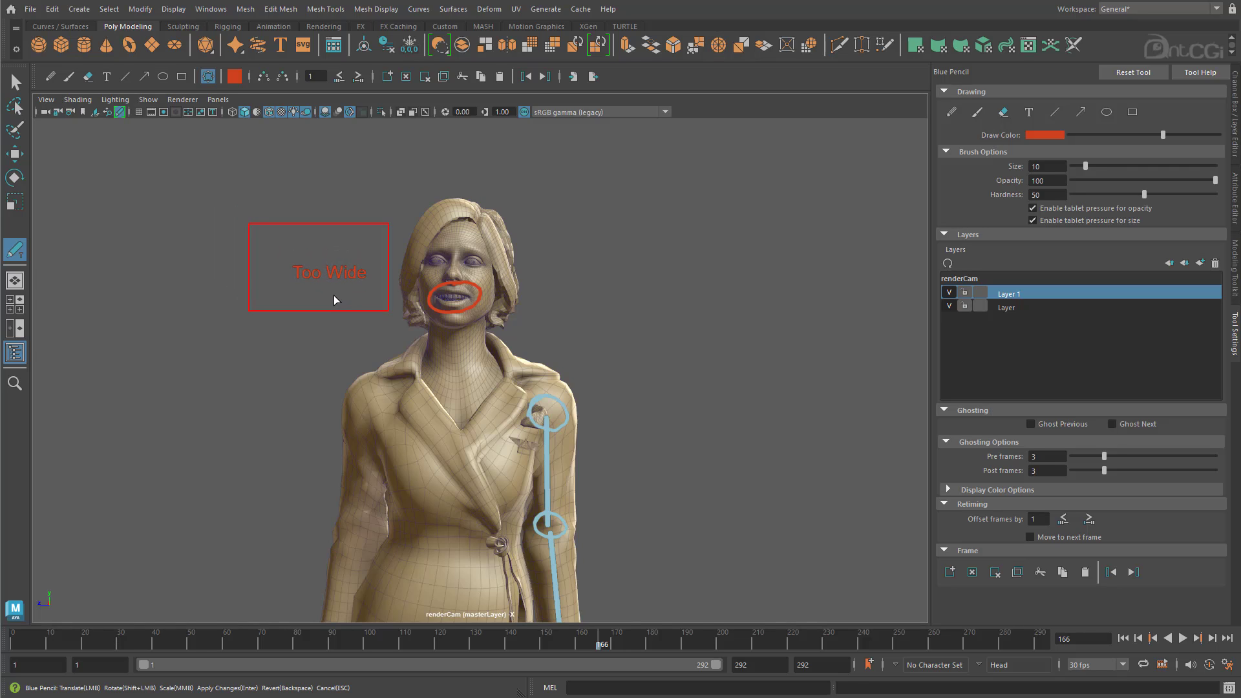
{"action": "key", "text": "shift"}
{"action": "left_click_drag", "start_coordinate": [370, 304], "coordinate": [388, 312], "text": "shift"}
{"action": "key", "text": "BackSpace"}
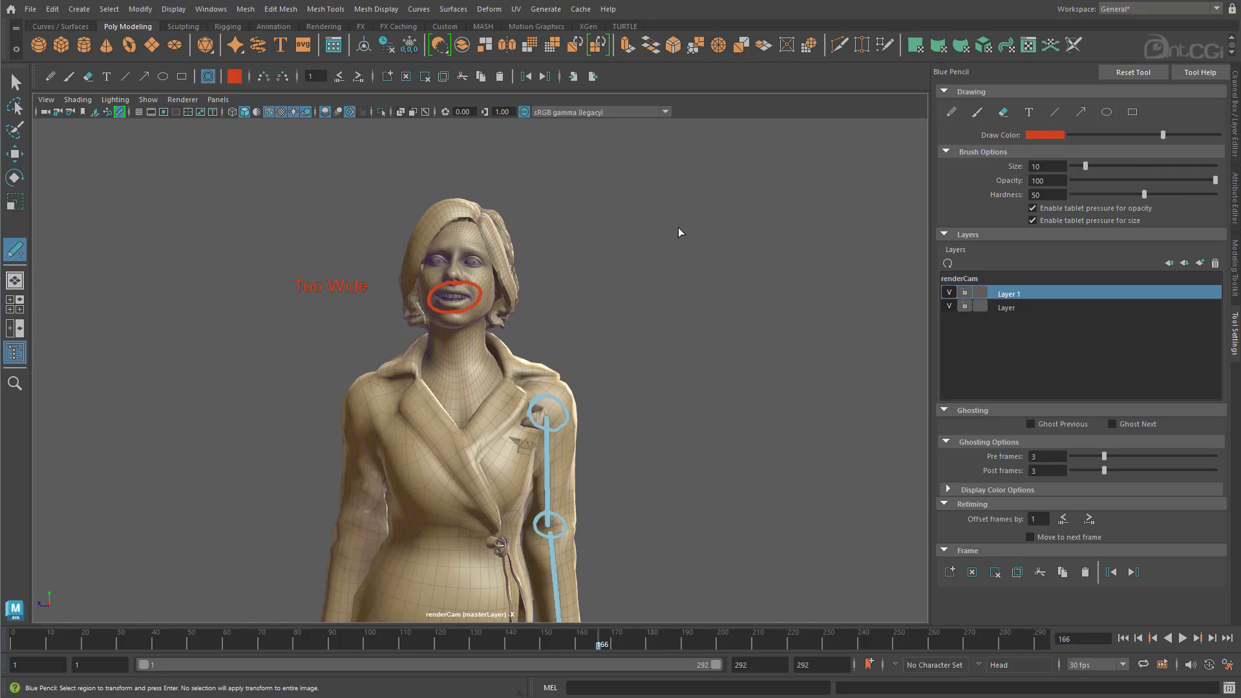
- Turn on Ghost Previous and Ghost Next for the Blue Pencil drawings, scrub around frame 122 and select the layer named Layer
{"action": "mouse_move", "coordinate": [461, 641]}
{"action": "left_mouse_down"}
{"action": "mouse_move", "coordinate": [362, 660]}
{"action": "mouse_move", "coordinate": [514, 658]}
{"action": "mouse_move", "coordinate": [373, 684]}
{"action": "mouse_move", "coordinate": [444, 674]}
{"action": "left_mouse_up"}
{"action": "left_click", "coordinate": [1053, 424]}
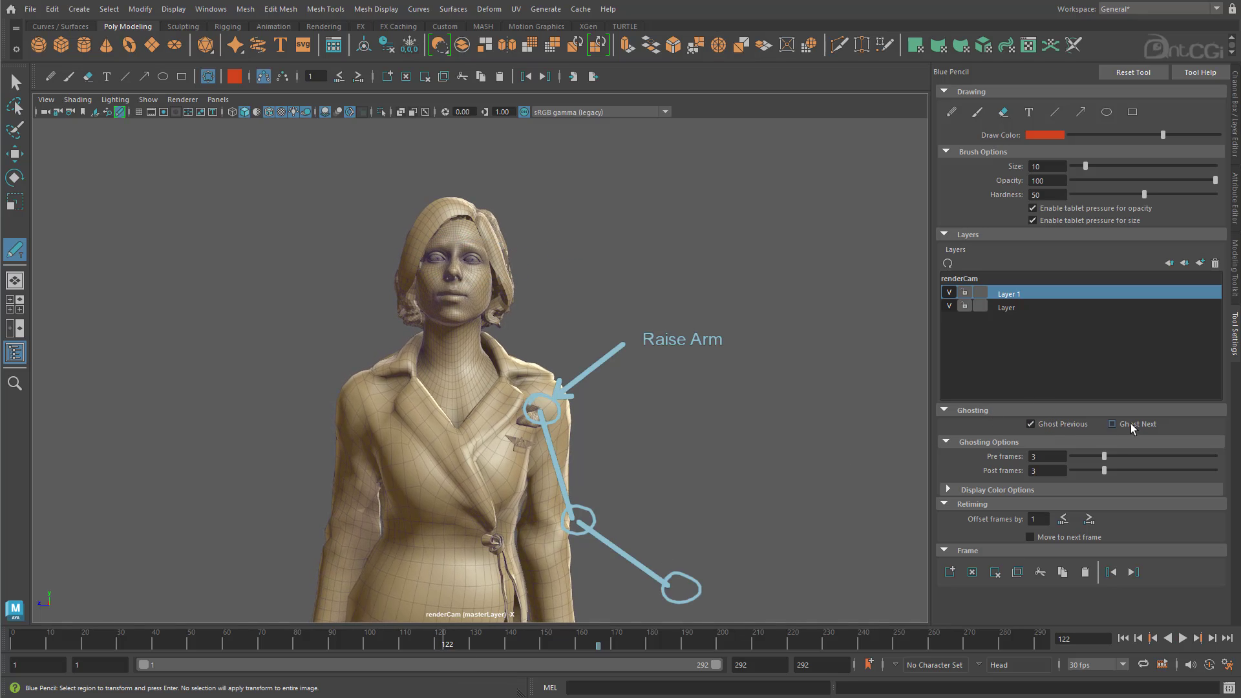
{"action": "left_click", "coordinate": [1130, 424]}
{"action": "left_click_drag", "start_coordinate": [252, 643], "coordinate": [470, 646]}
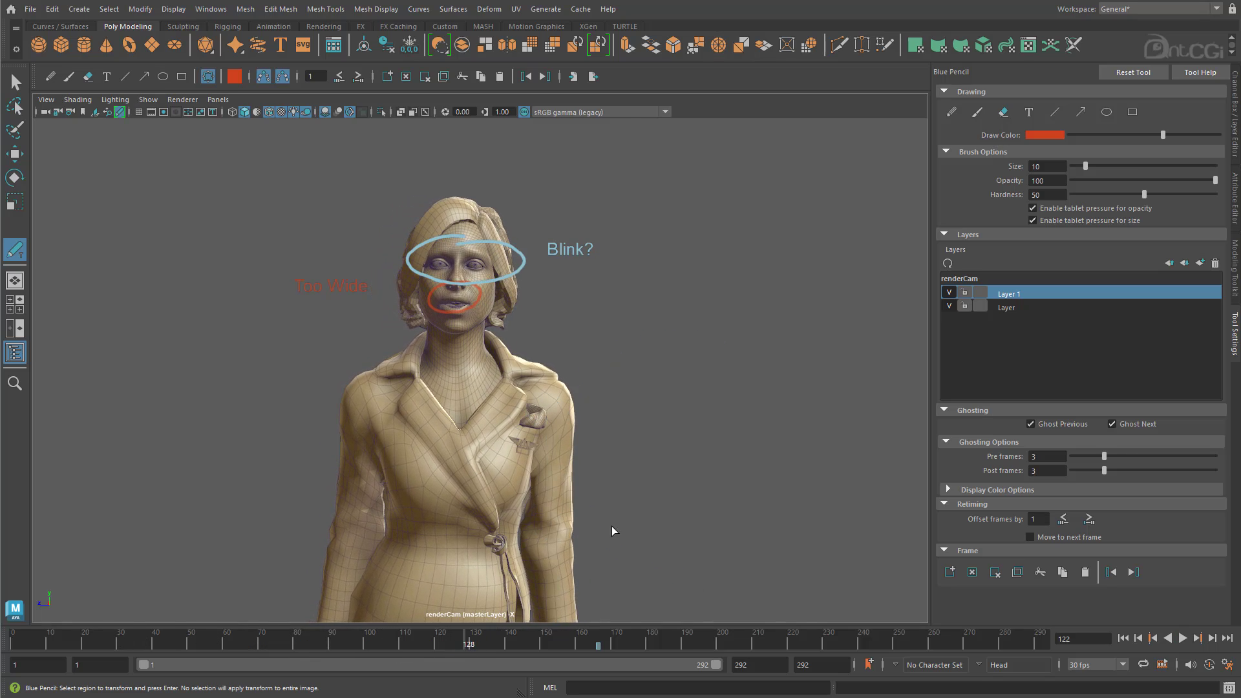
{"action": "left_click", "coordinate": [1011, 308]}
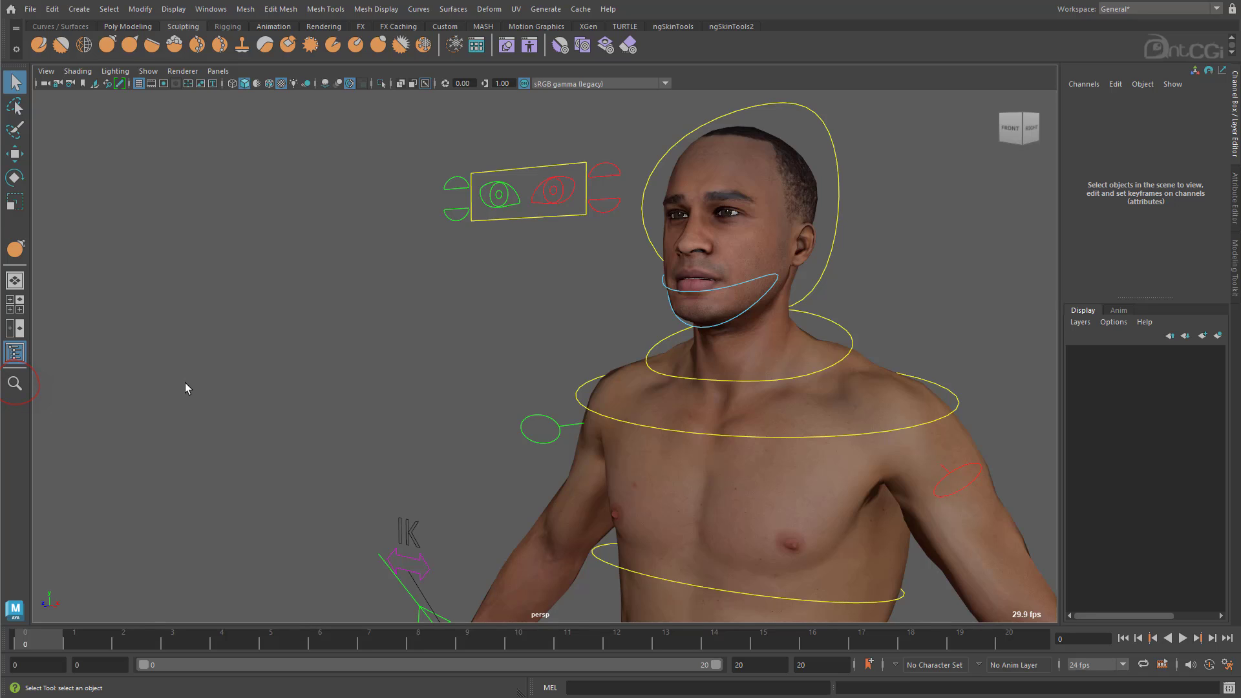
- Open the command search and review its Search, Select, MEL and Python modes, keeping it in Search mode
{"action": "left_click", "coordinate": [19, 382]}
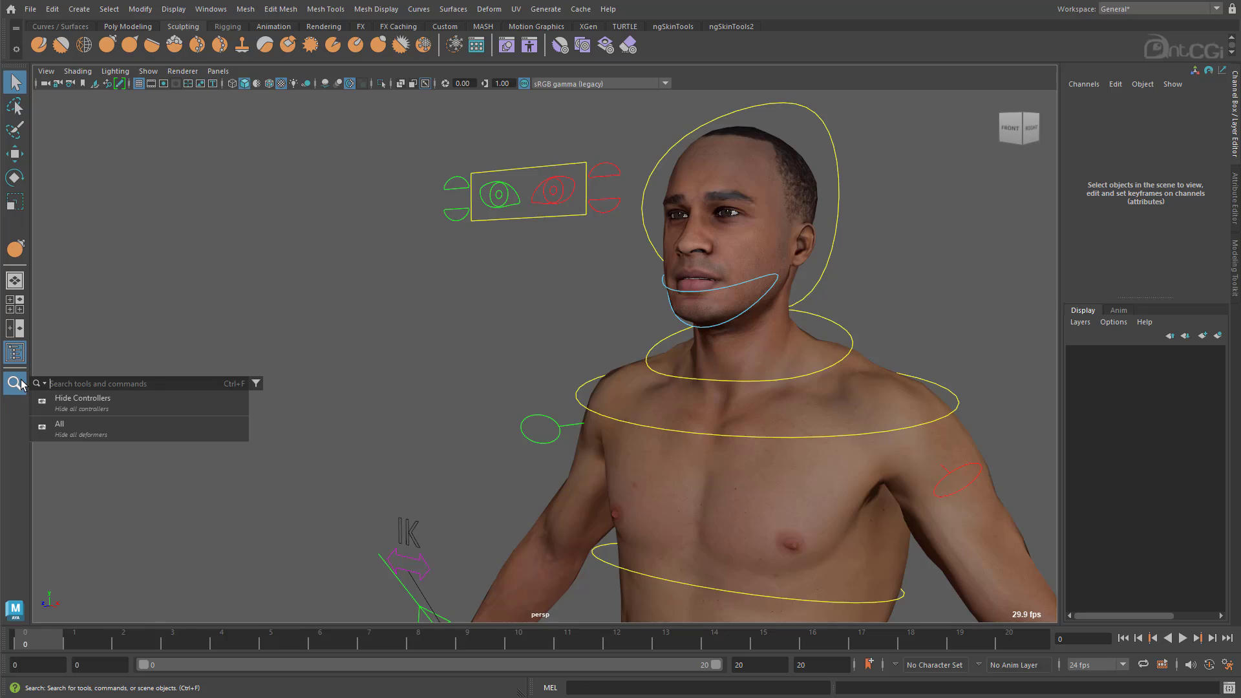
{"action": "left_click", "coordinate": [45, 384]}
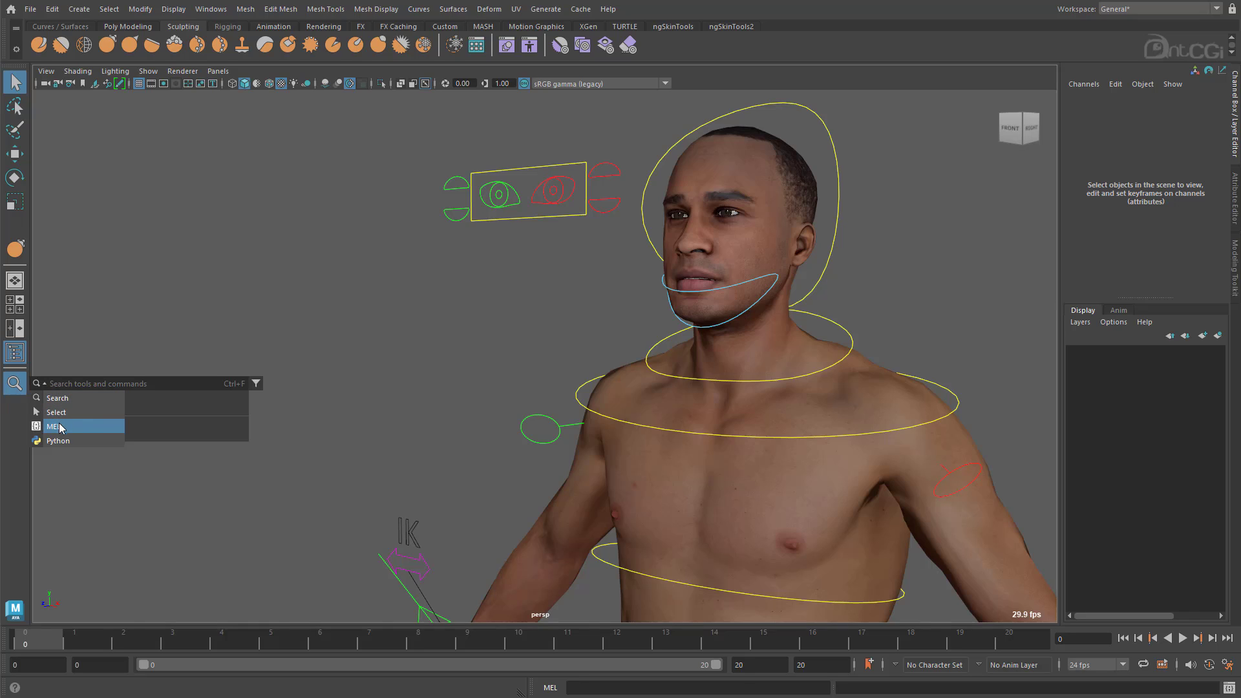
{"action": "left_click", "coordinate": [64, 401]}
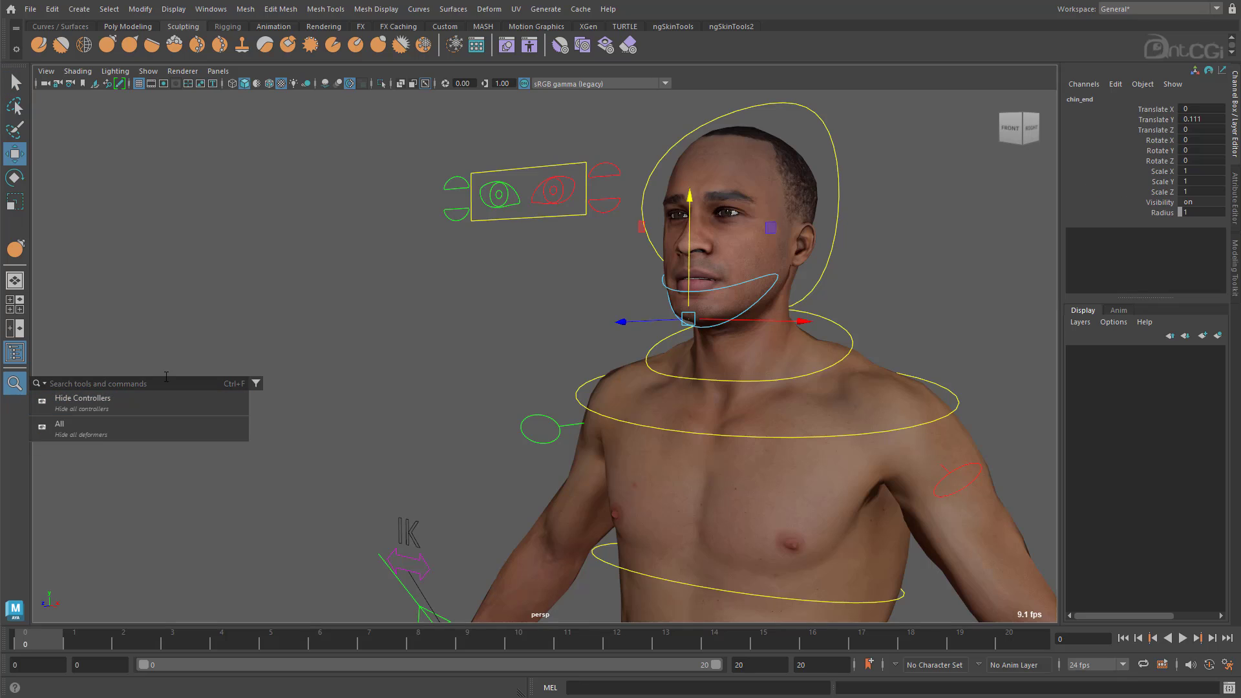
{"action": "left_click", "coordinate": [172, 382]}
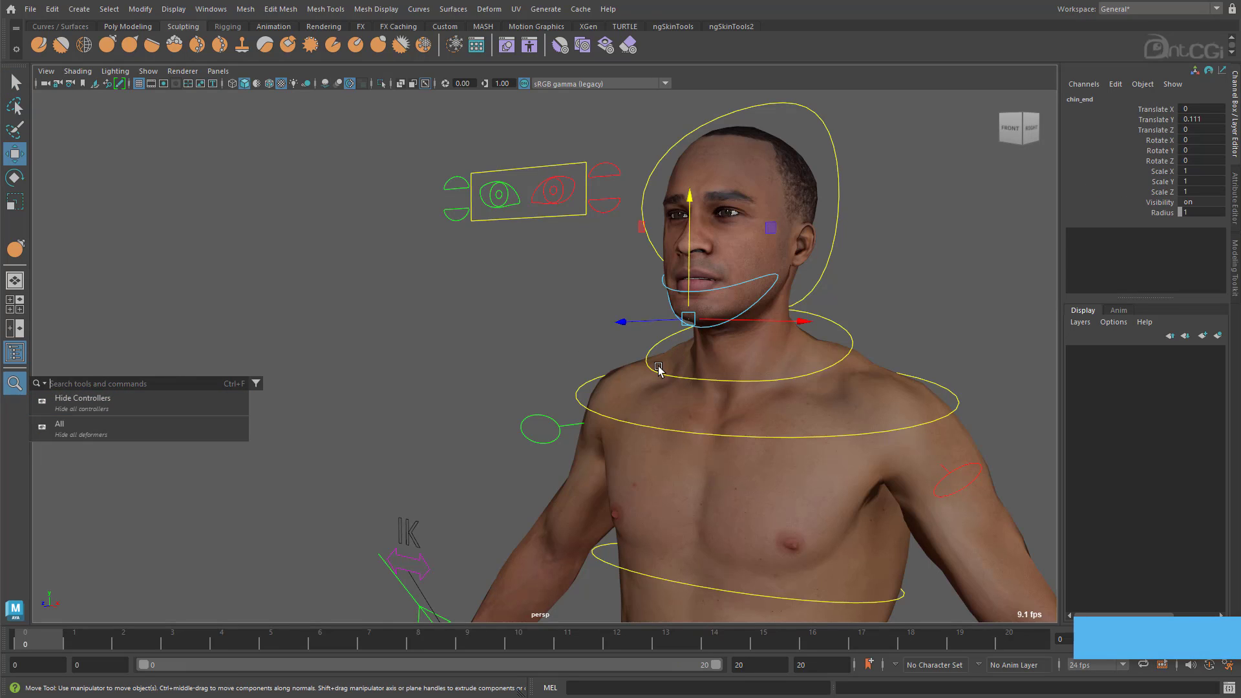
- Smooth the male body mesh by searching for "smooth" and using the command's options with 1 division level, and deselect the mesh
{"action": "left_click", "coordinate": [627, 369]}
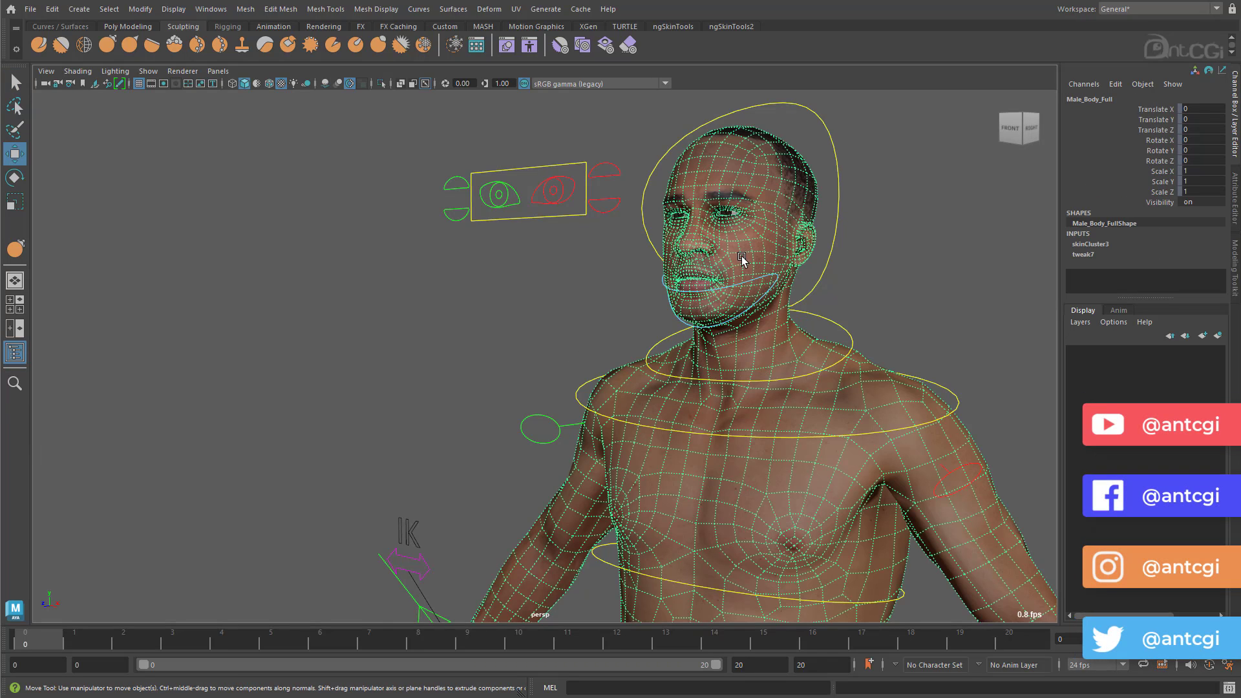
{"action": "left_click", "coordinate": [14, 383]}
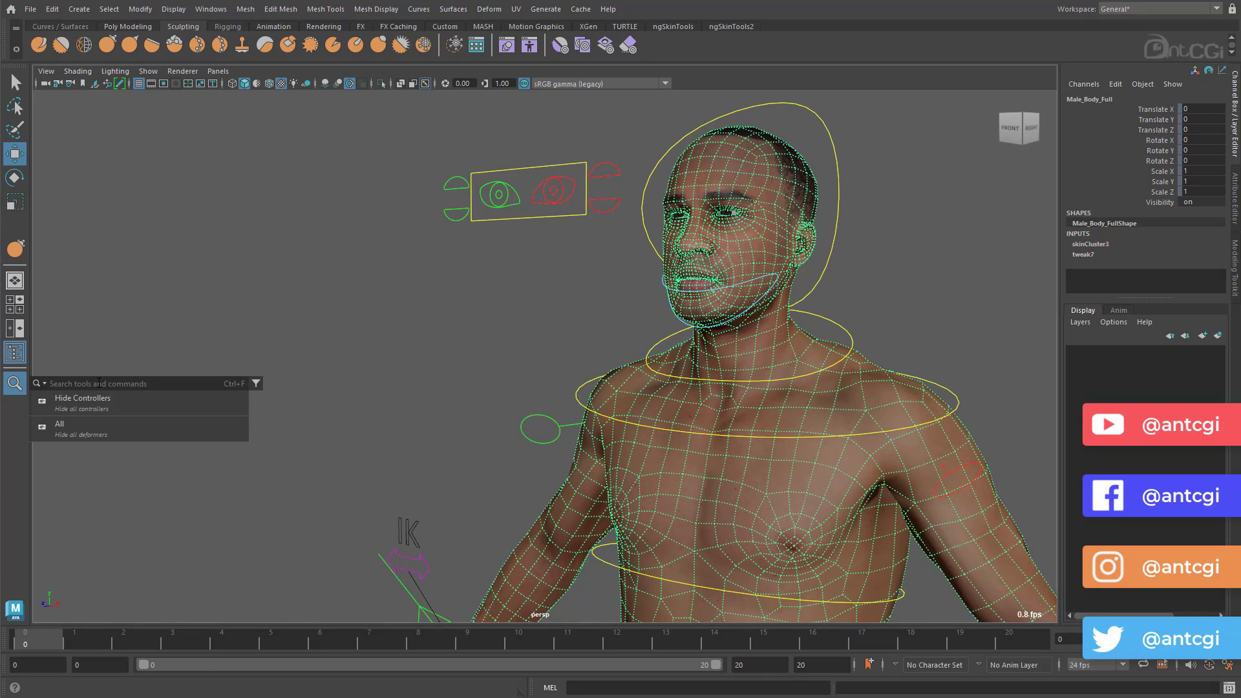
{"action": "type", "text": "smooth"}
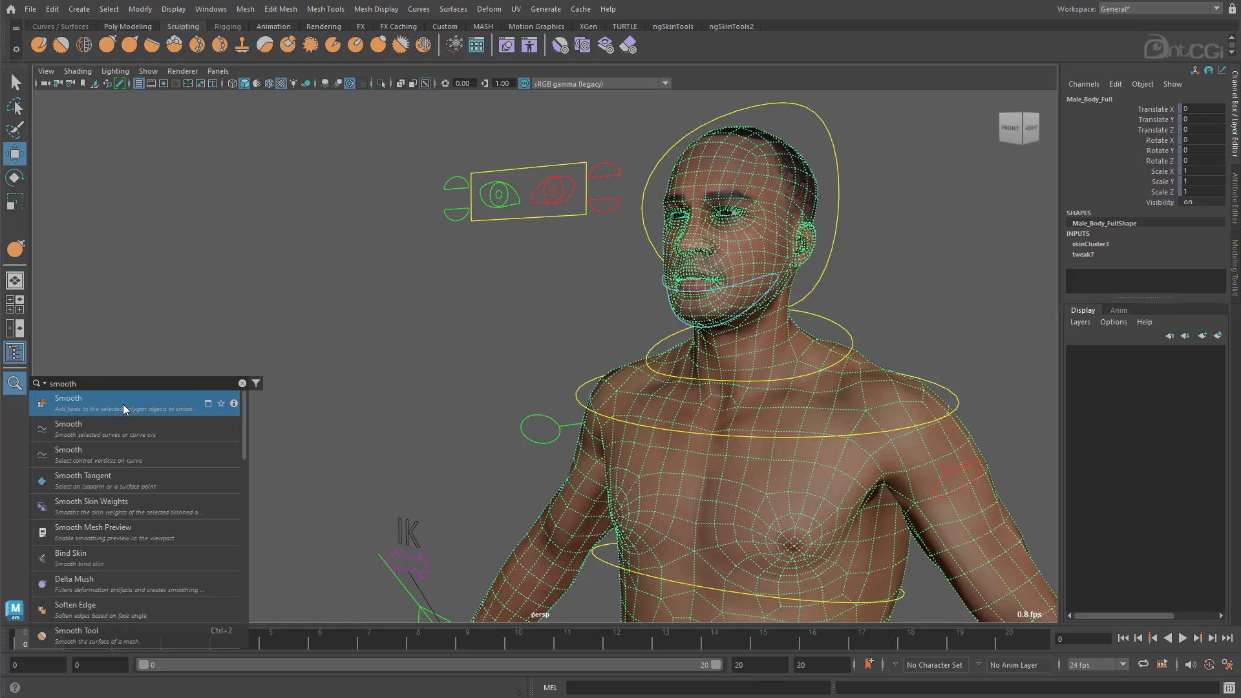
{"action": "left_click", "coordinate": [209, 403]}
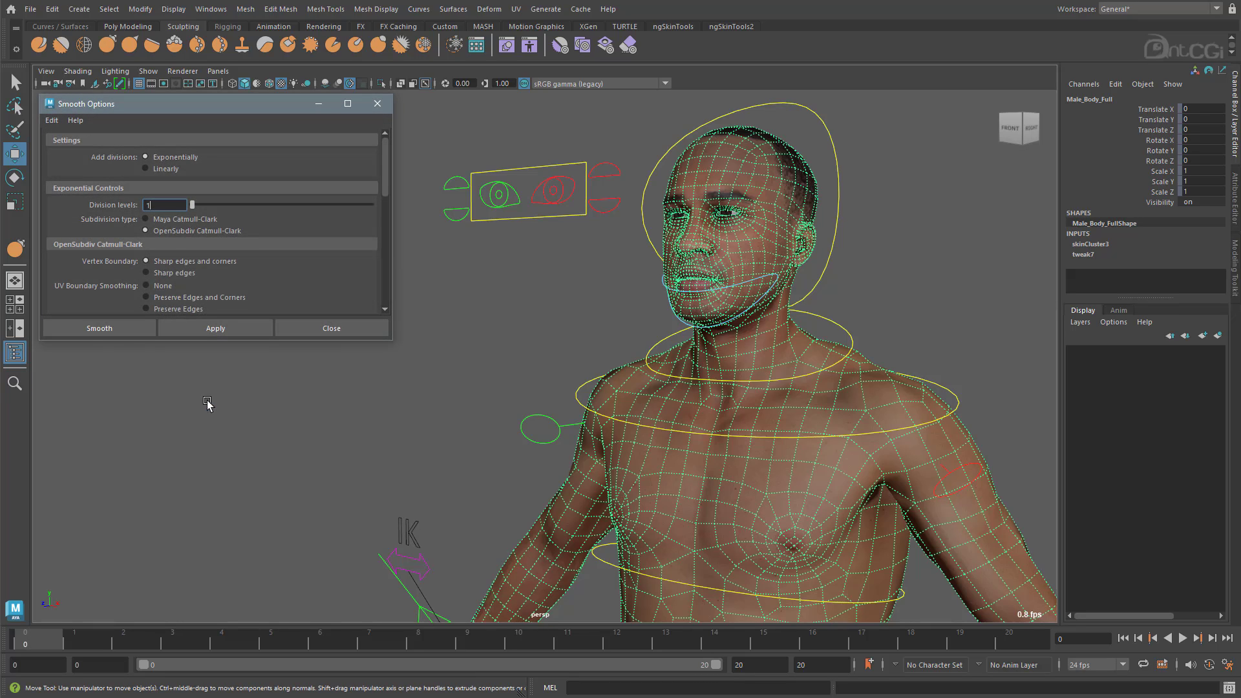
{"action": "left_click_drag", "start_coordinate": [101, 339], "coordinate": [100, 510]}
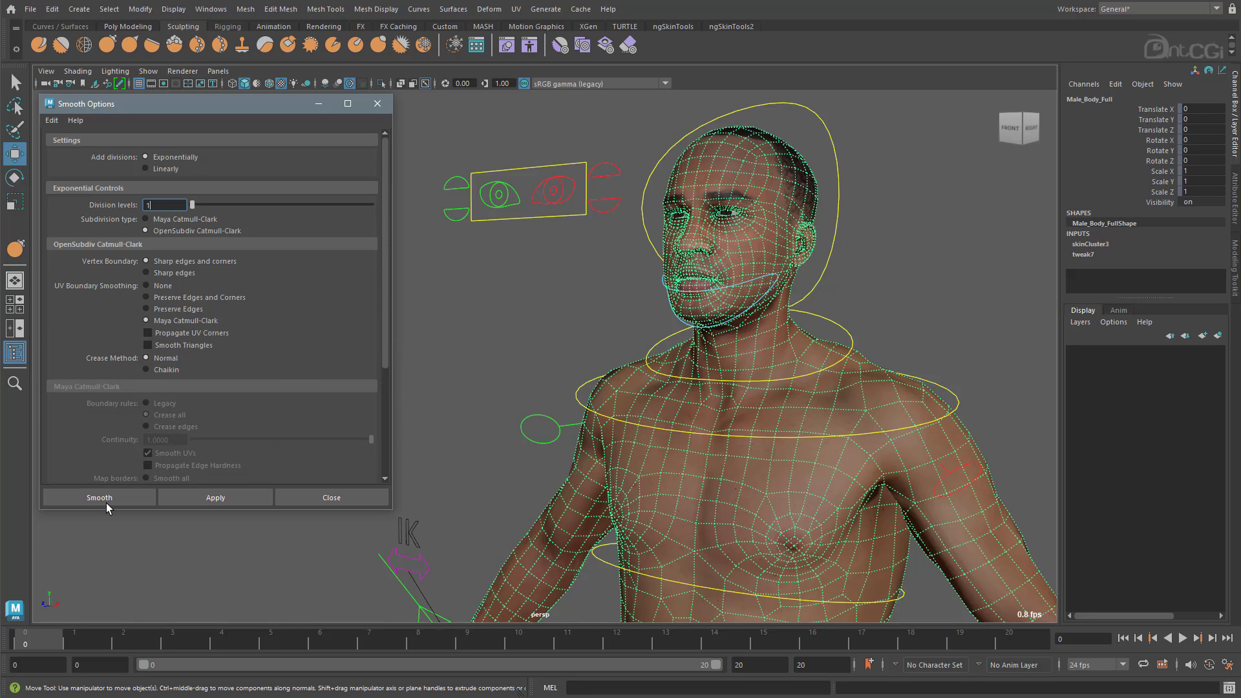
{"action": "left_click", "coordinate": [107, 501]}
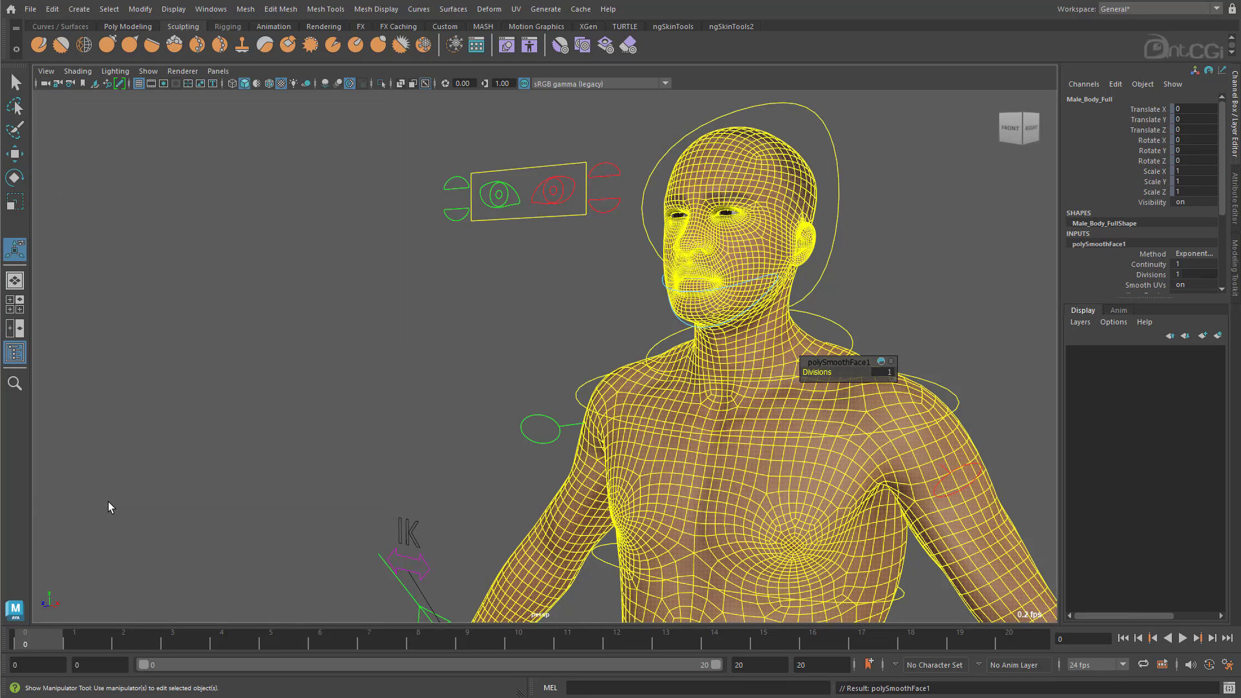
{"action": "left_click", "coordinate": [402, 344]}
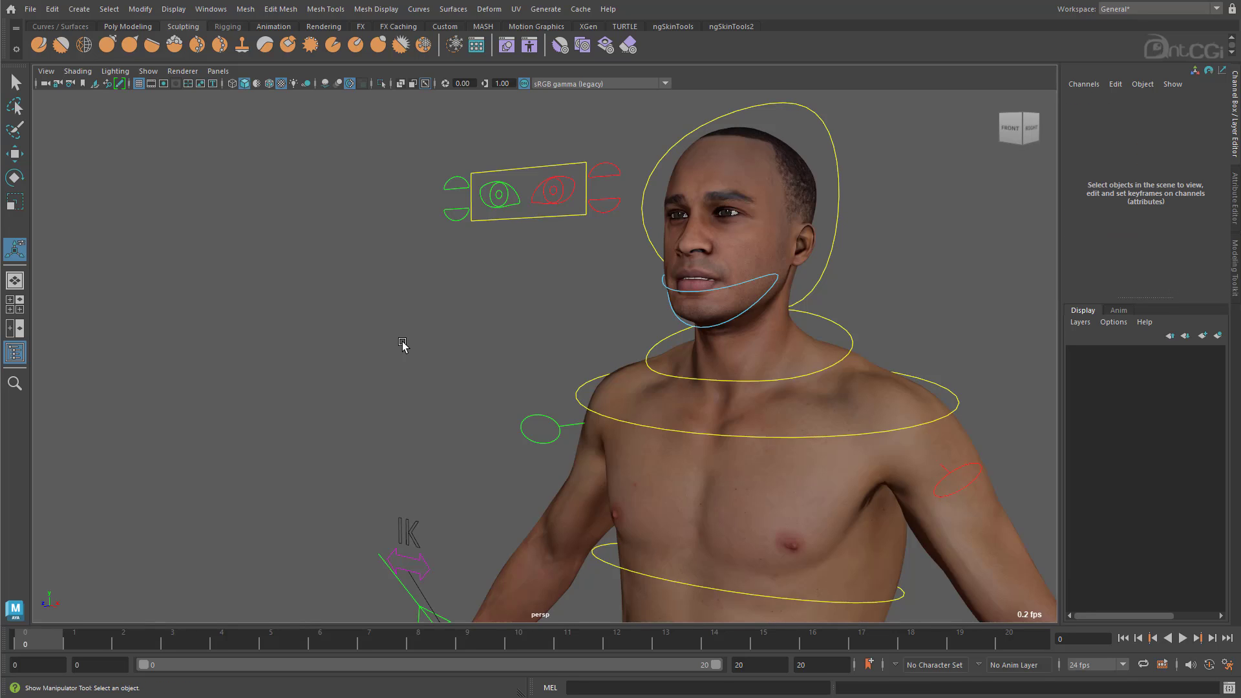
- Show the neck joint's local rotation axes through a command search for "rotational", and hide them again from the recently used commands
{"action": "left_click", "coordinate": [629, 371]}
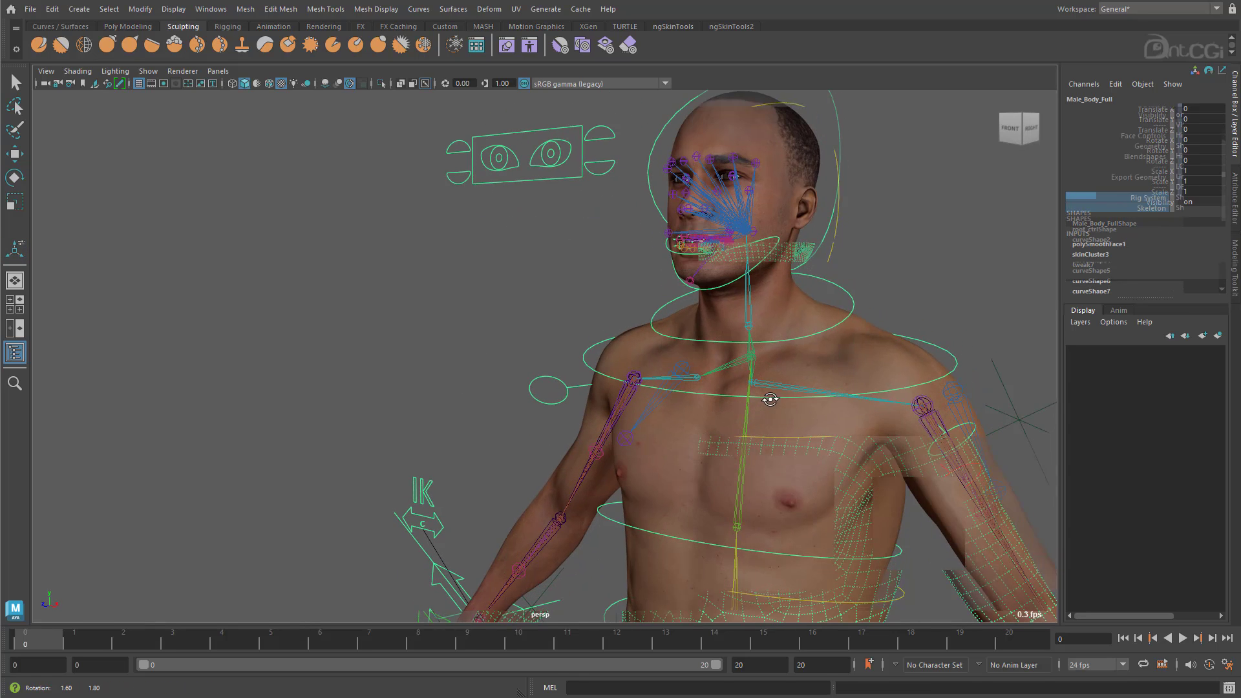
{"action": "left_click", "coordinate": [735, 310]}
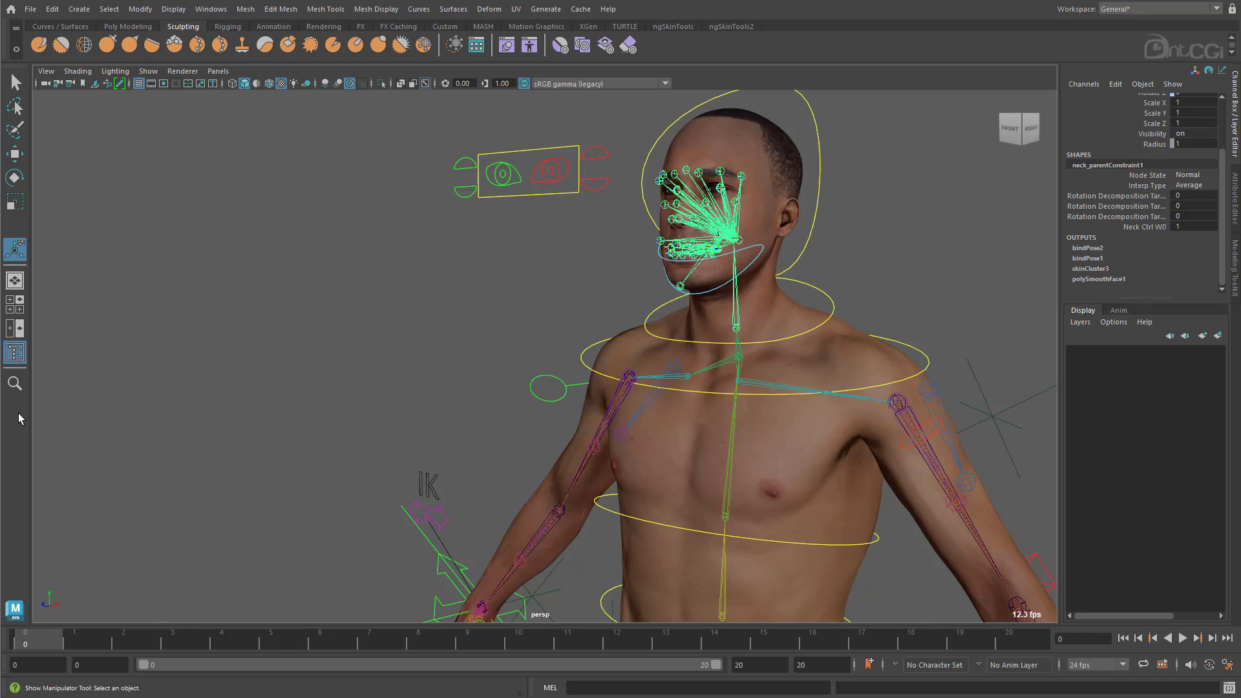
{"action": "left_click", "coordinate": [15, 383]}
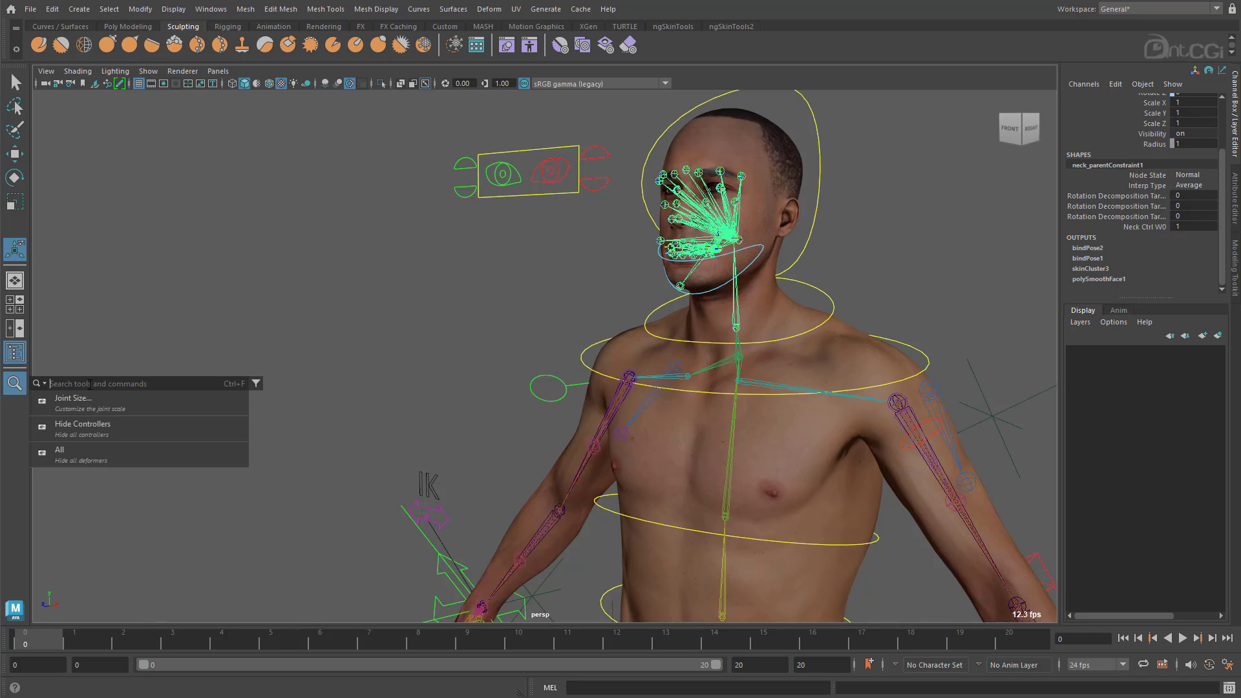
{"action": "type", "text": "rotational"}
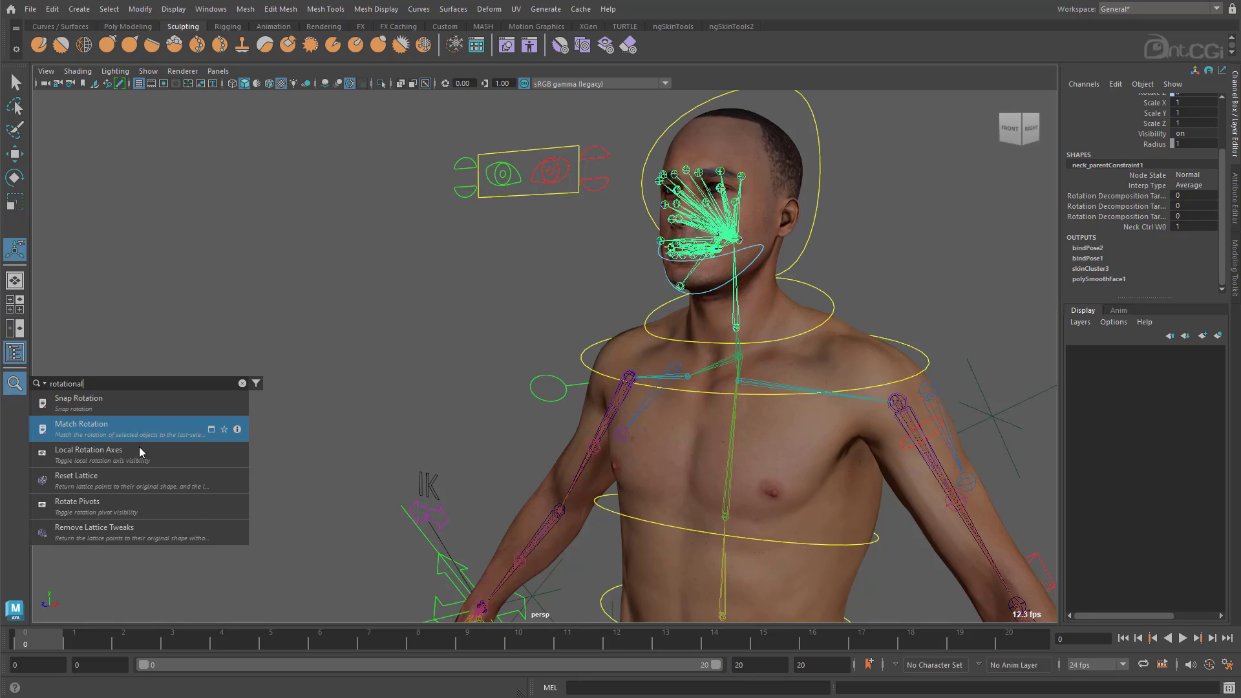
{"action": "left_click", "coordinate": [192, 455]}
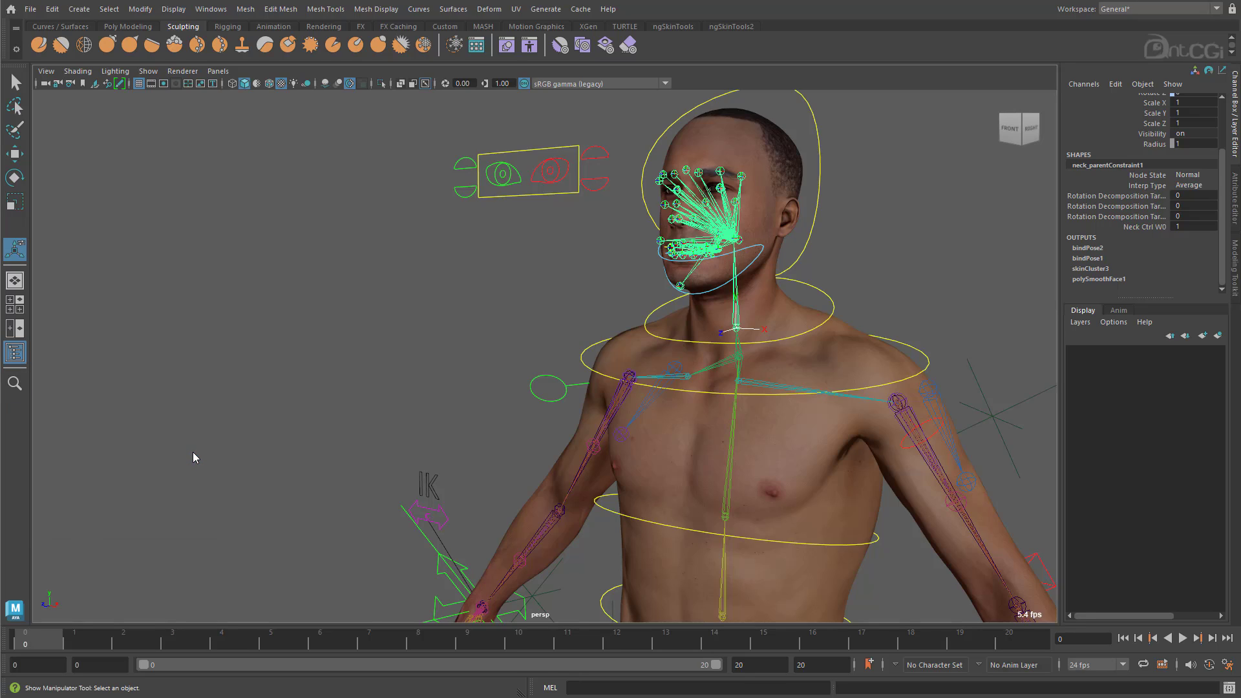
{"action": "left_click", "coordinate": [13, 384]}
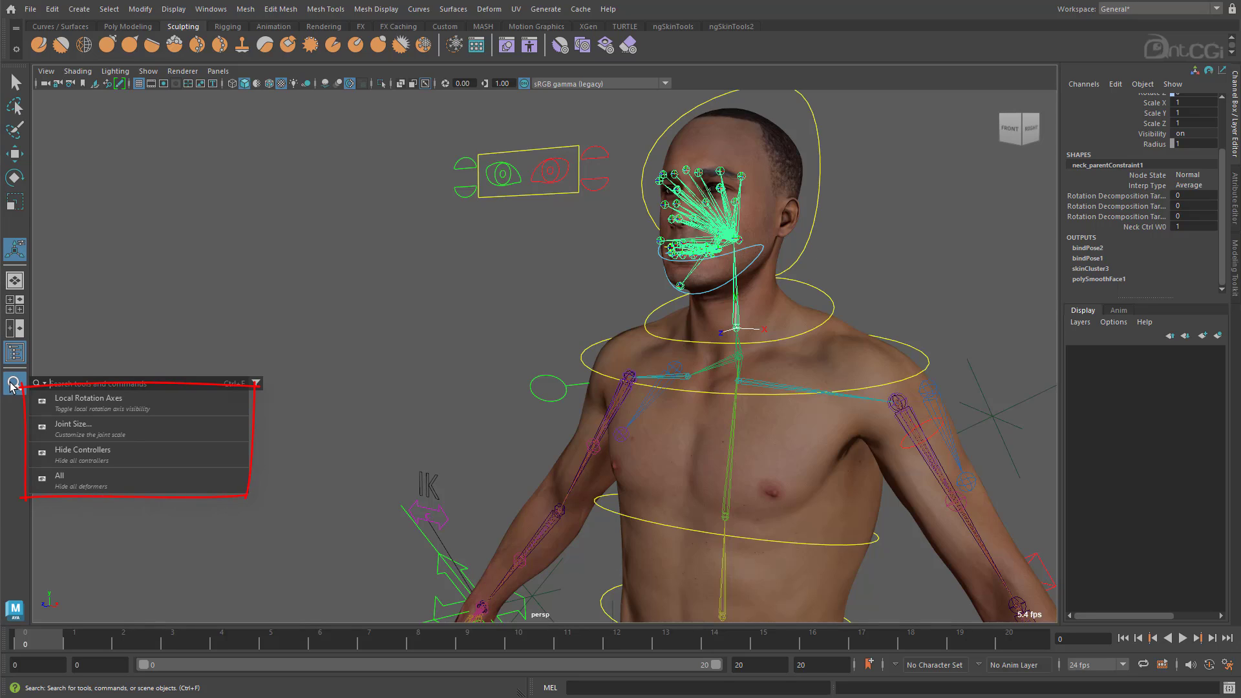
{"action": "left_click", "coordinate": [153, 402]}
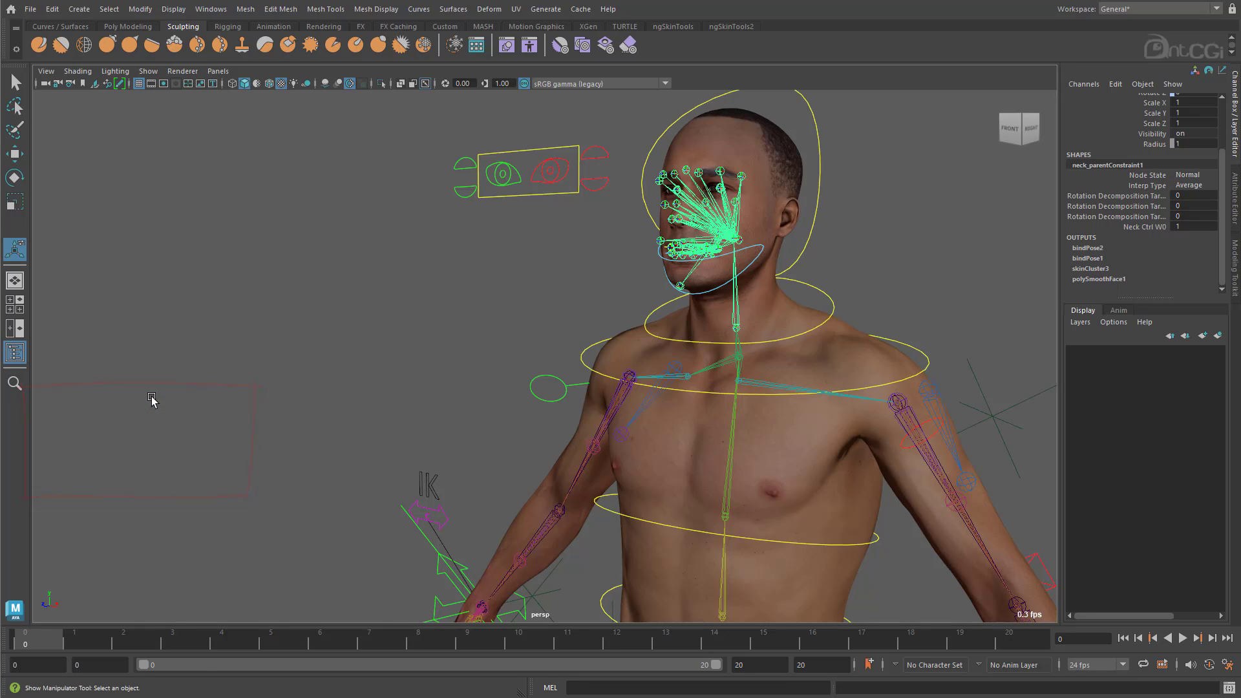
- Reopen the recently used Joint Size command and enlarge the display size of the rig's joints
{"action": "left_click", "coordinate": [14, 383]}
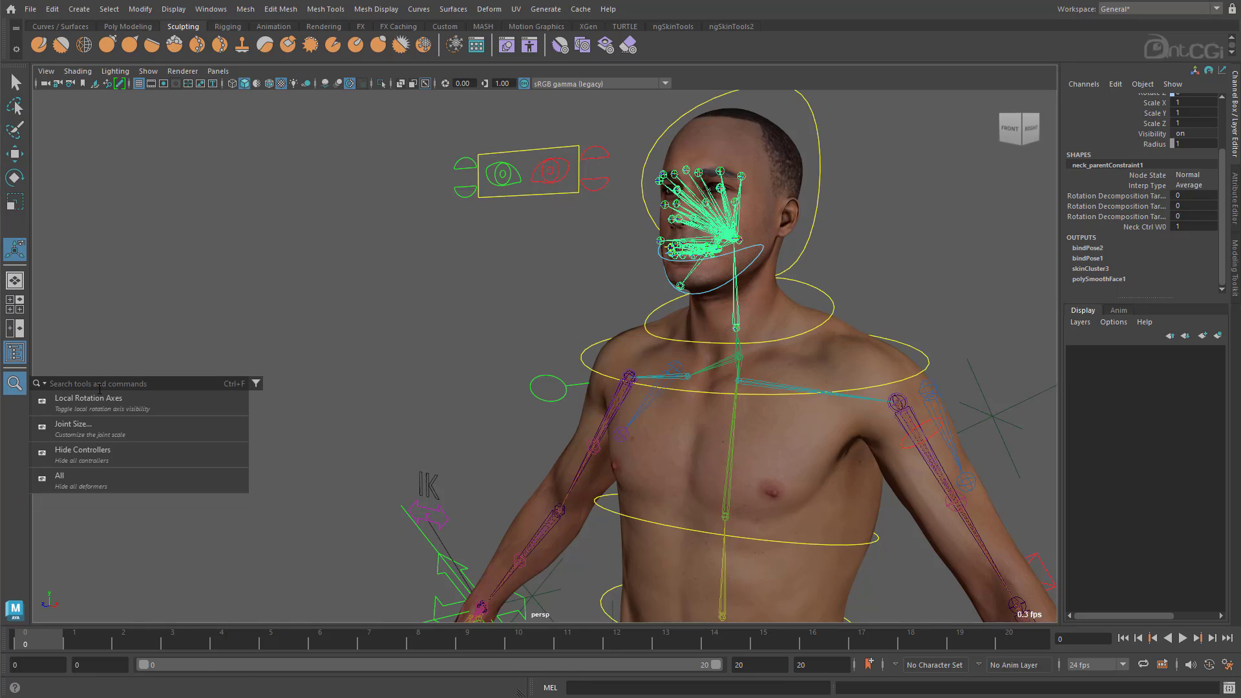
{"action": "left_click", "coordinate": [199, 426]}
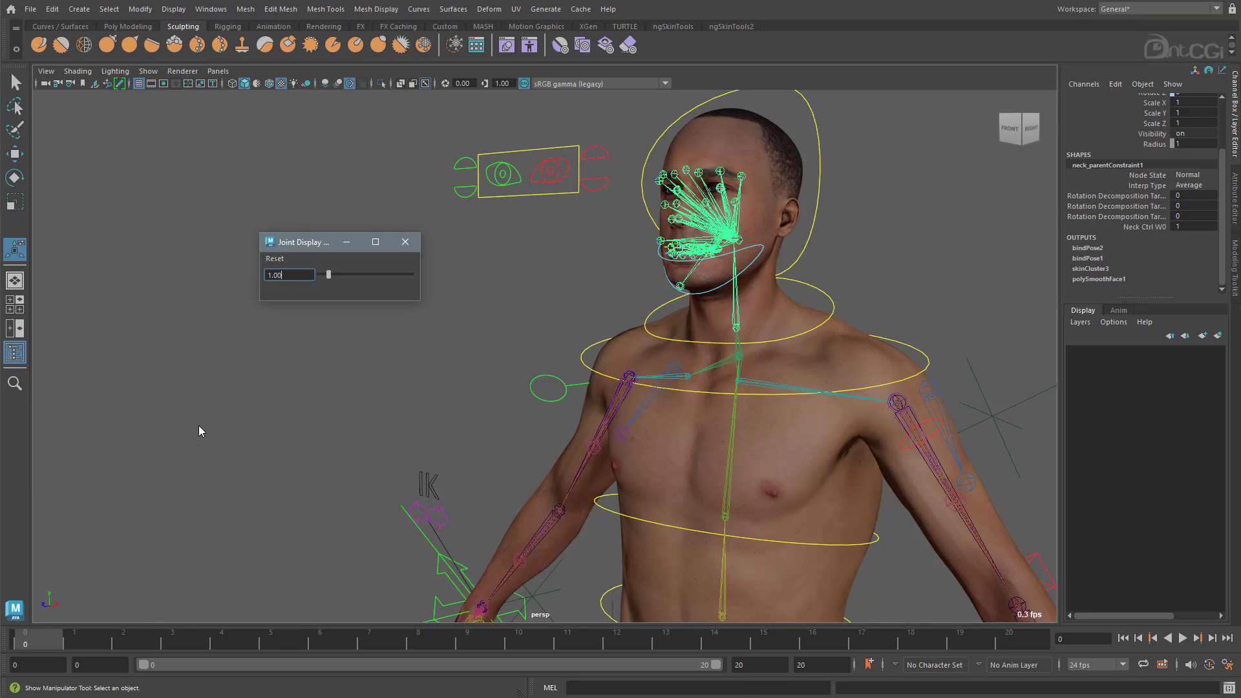
{"action": "left_click", "coordinate": [373, 274]}
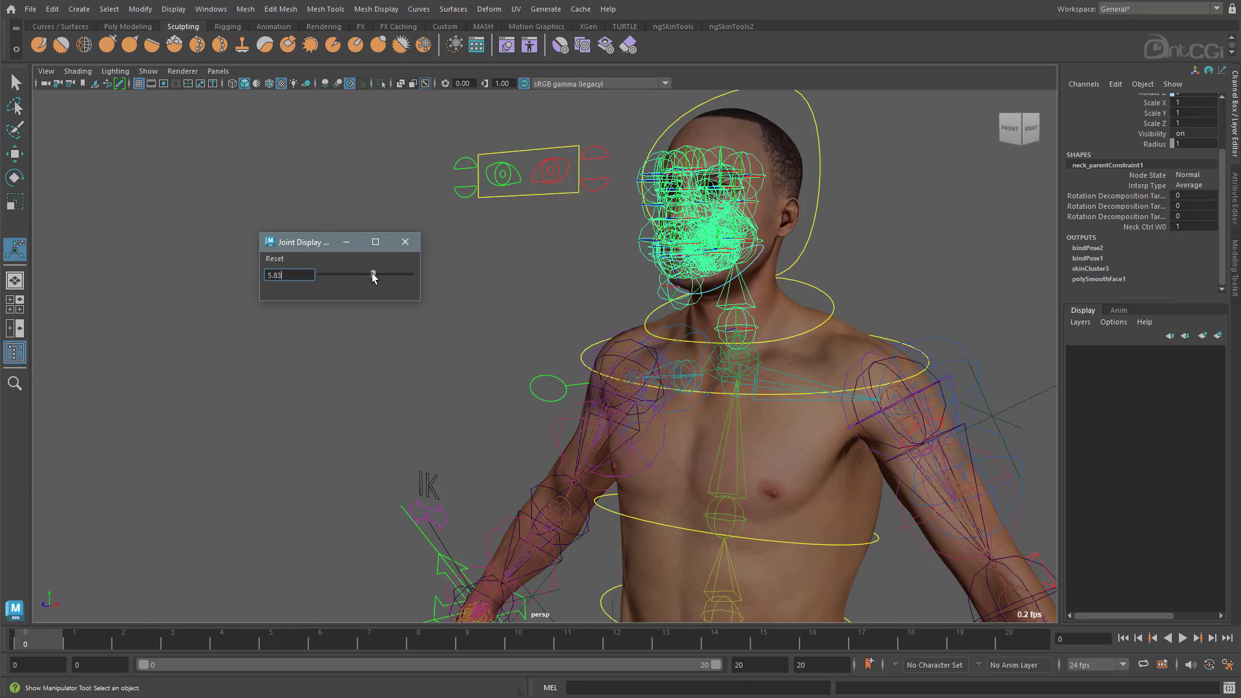
{"action": "mouse_move", "coordinate": [373, 276]}
{"action": "left_mouse_down"}
{"action": "mouse_move", "coordinate": [402, 276]}
{"action": "mouse_move", "coordinate": [328, 276]}
{"action": "mouse_move", "coordinate": [360, 274]}
{"action": "left_mouse_up"}
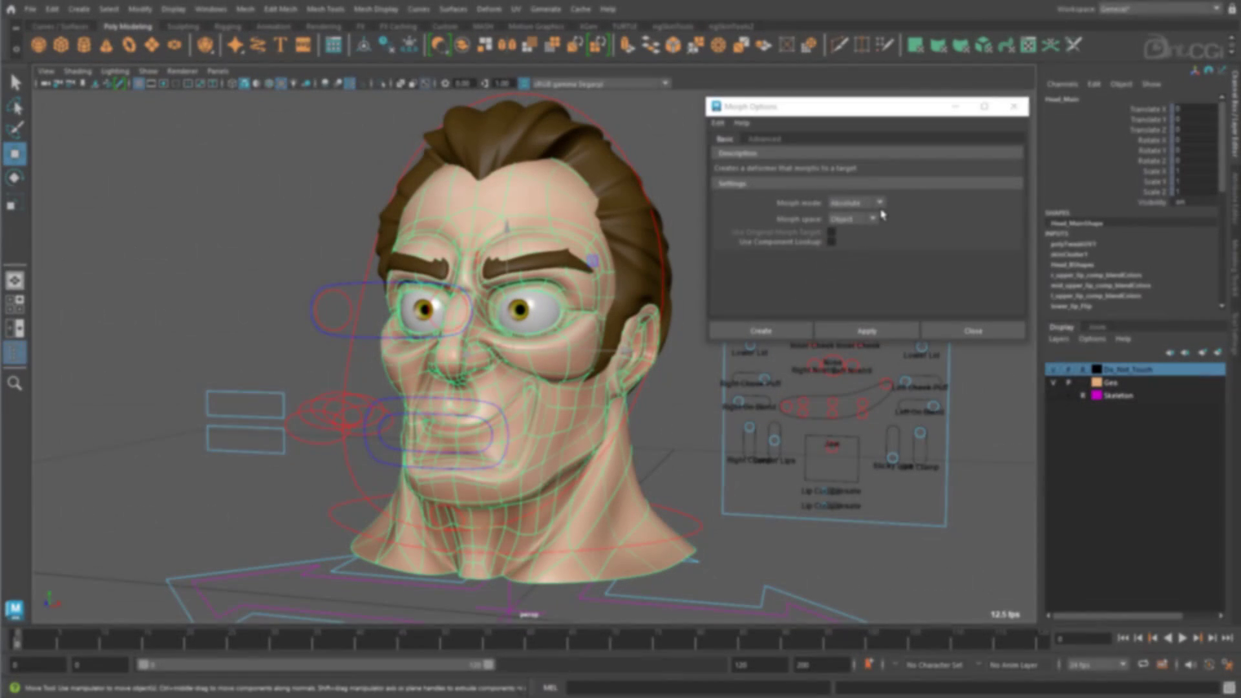
- Create a Morph deformer on the head mesh with the morph mode set to Mirror, and deselect the head
{"action": "left_click", "coordinate": [879, 203]}
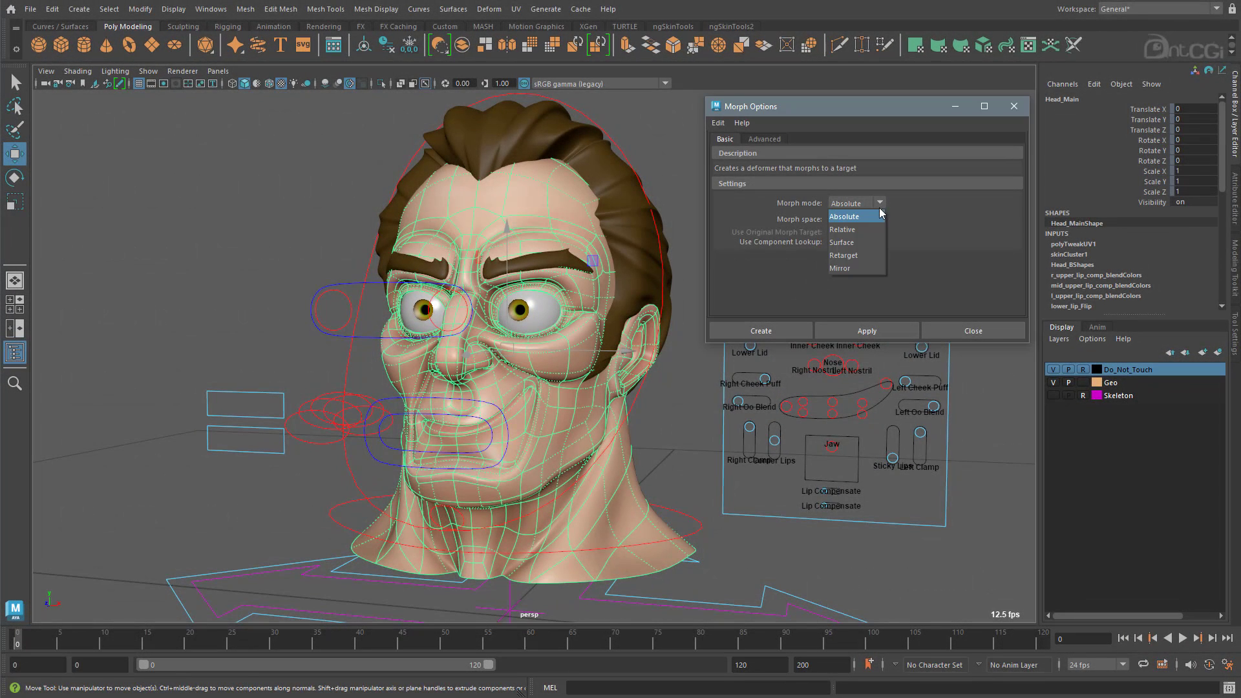
{"action": "left_click", "coordinate": [871, 267]}
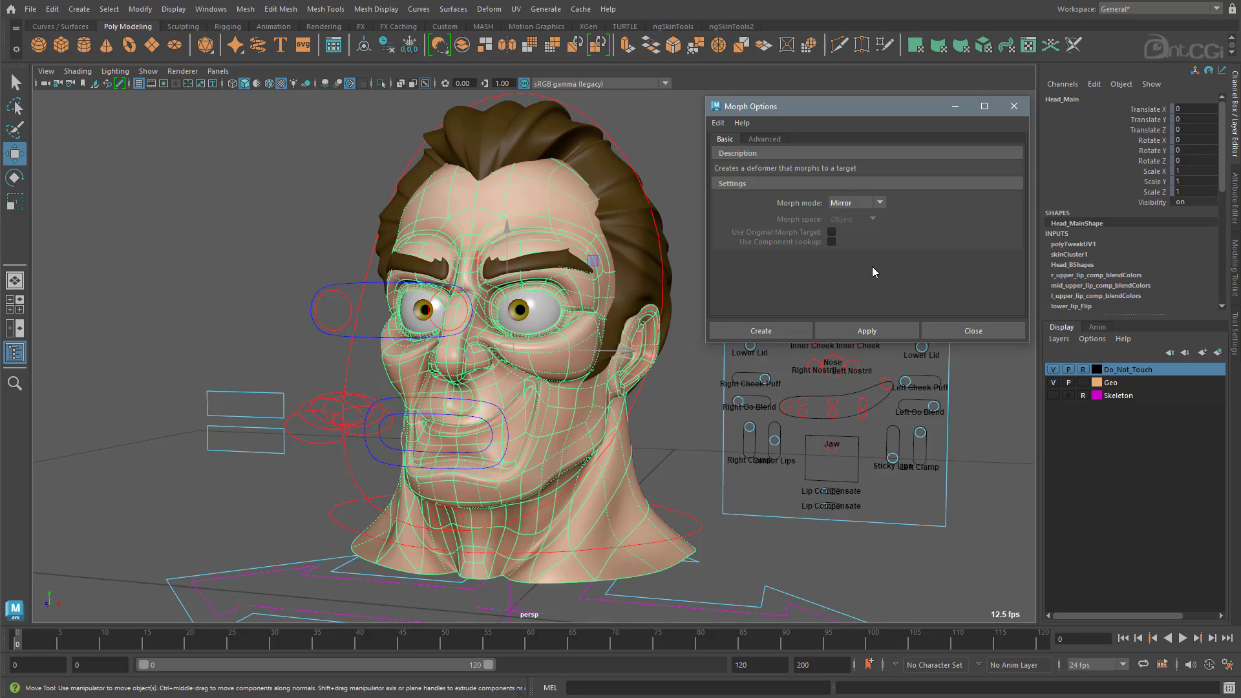
{"action": "left_click", "coordinate": [786, 327]}
{"action": "left_click", "coordinate": [682, 153]}
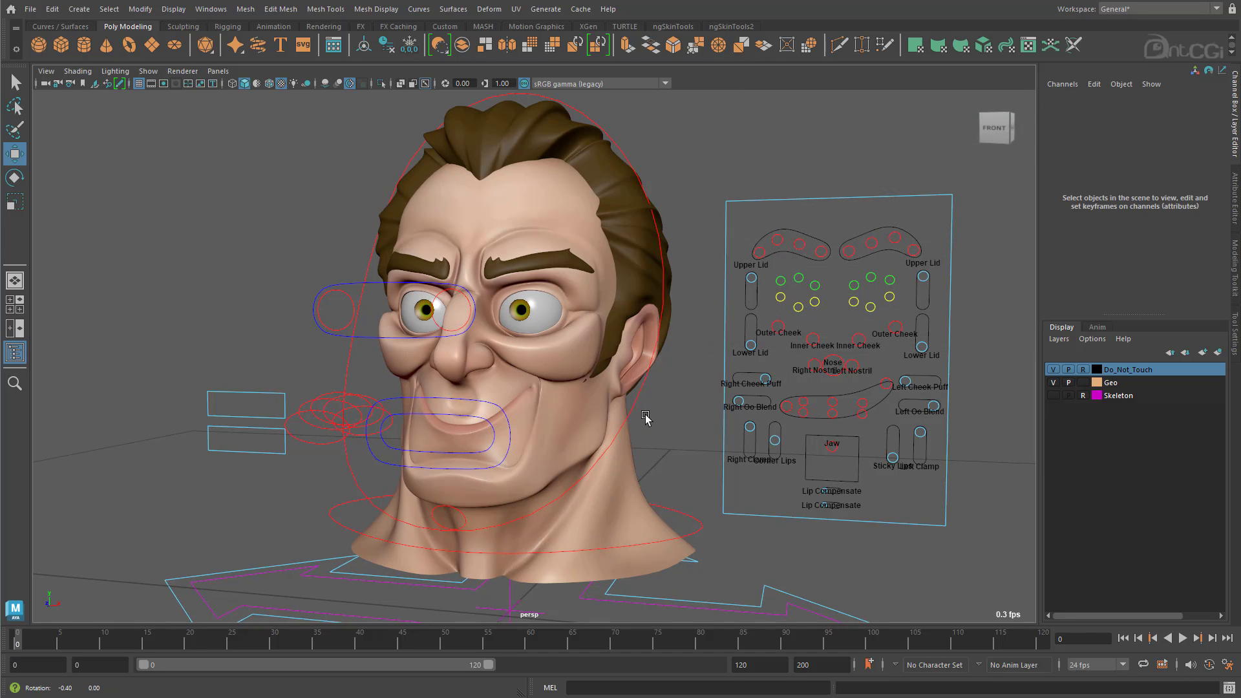
- Adjust the mouth-corner control beside Left Cheek Puff on the facial control panel
{"action": "left_click_drag", "start_coordinate": [646, 416], "coordinate": [661, 418], "text": "alt"}
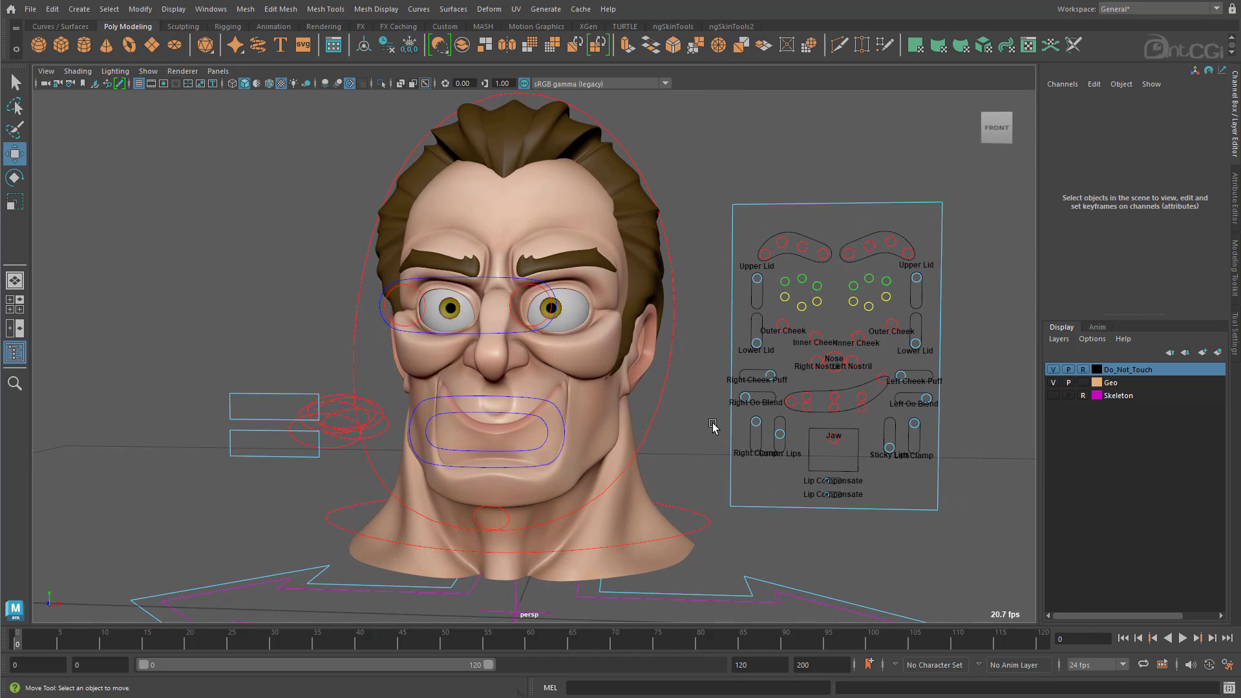
{"action": "left_click", "coordinate": [884, 379]}
{"action": "mouse_move", "coordinate": [888, 386]}
{"action": "left_mouse_down"}
{"action": "mouse_move", "coordinate": [874, 401]}
{"action": "mouse_move", "coordinate": [883, 362]}
{"action": "mouse_move", "coordinate": [851, 407]}
{"action": "mouse_move", "coordinate": [878, 377]}
{"action": "mouse_move", "coordinate": [861, 394]}
{"action": "mouse_move", "coordinate": [892, 388]}
{"action": "left_mouse_up"}
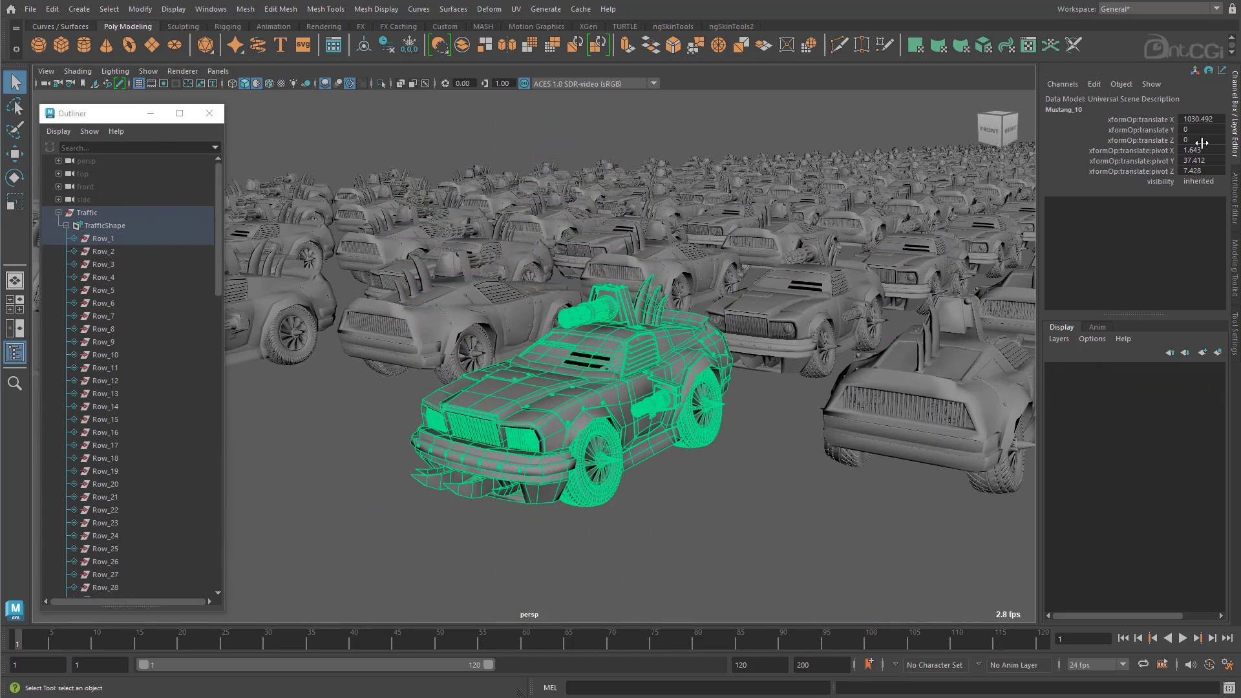
- Set the translate X of the USD car Mustang_10 to 1000 and activate the Move tool
{"action": "left_click", "coordinate": [1203, 119]}
{"action": "key", "text": "Return"}
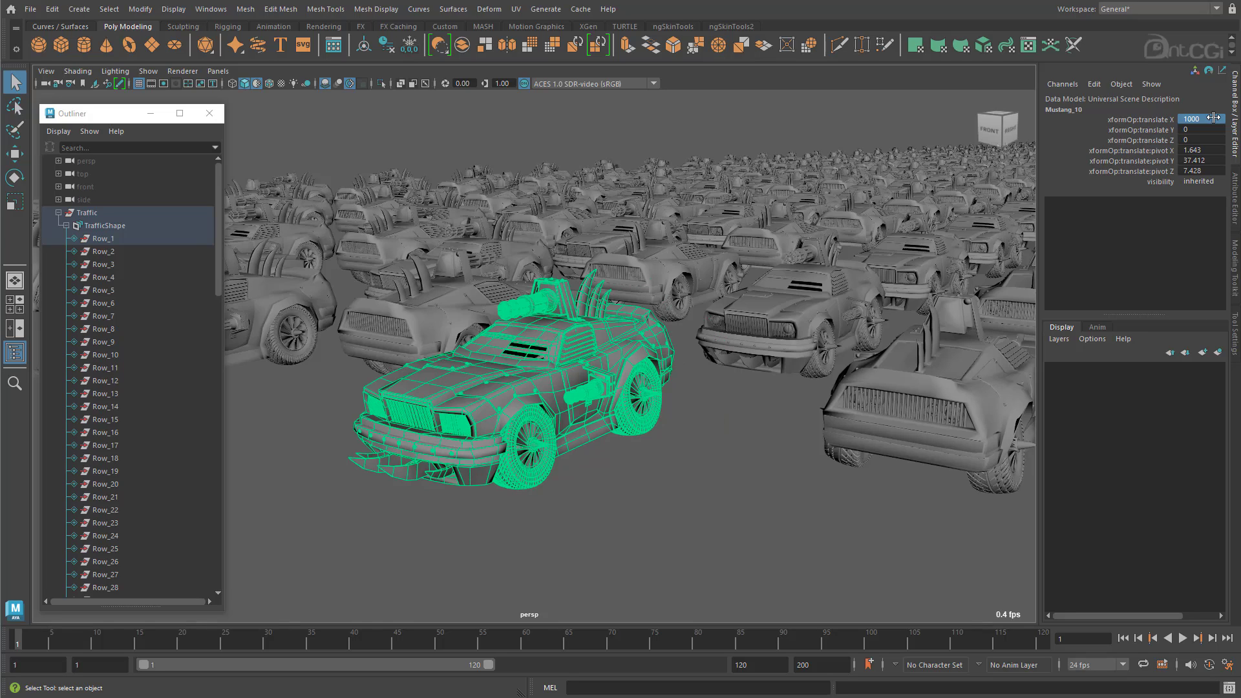
{"action": "left_click_drag", "start_coordinate": [889, 269], "coordinate": [839, 338], "text": "alt"}
{"action": "key", "text": "w"}
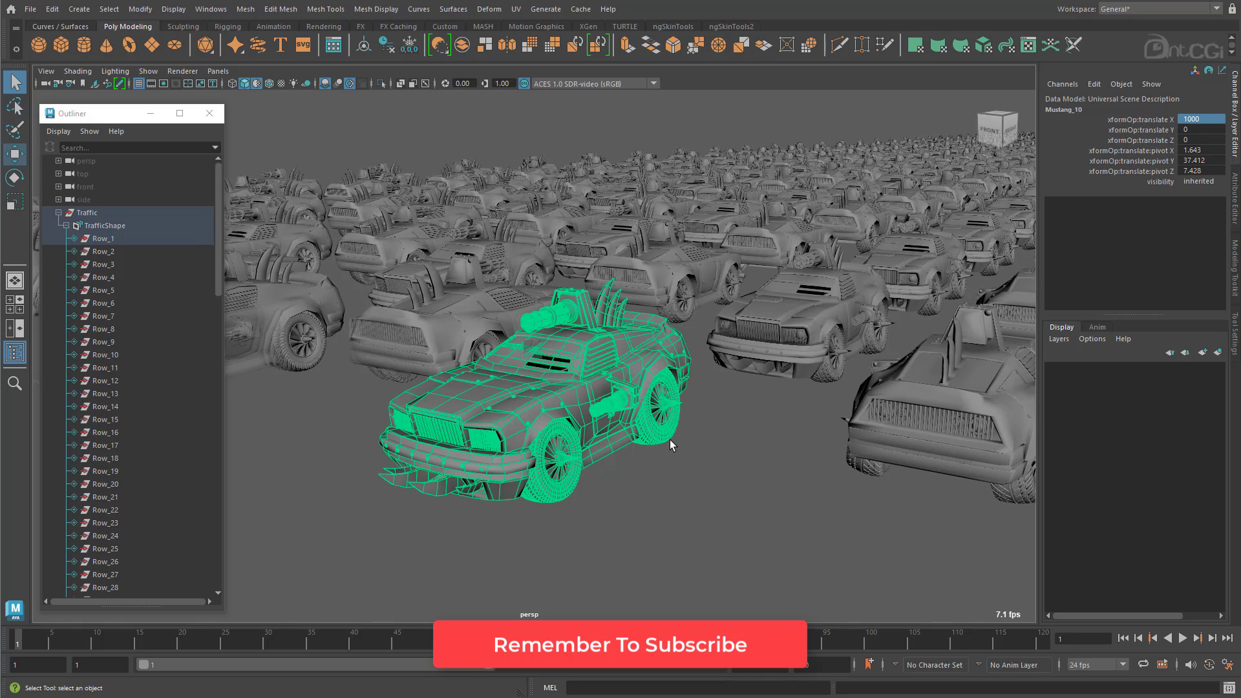
- Duplicate the USD prim Row_1 as Maya data
{"action": "left_click", "coordinate": [112, 238]}
{"action": "right_click", "coordinate": [113, 239]}
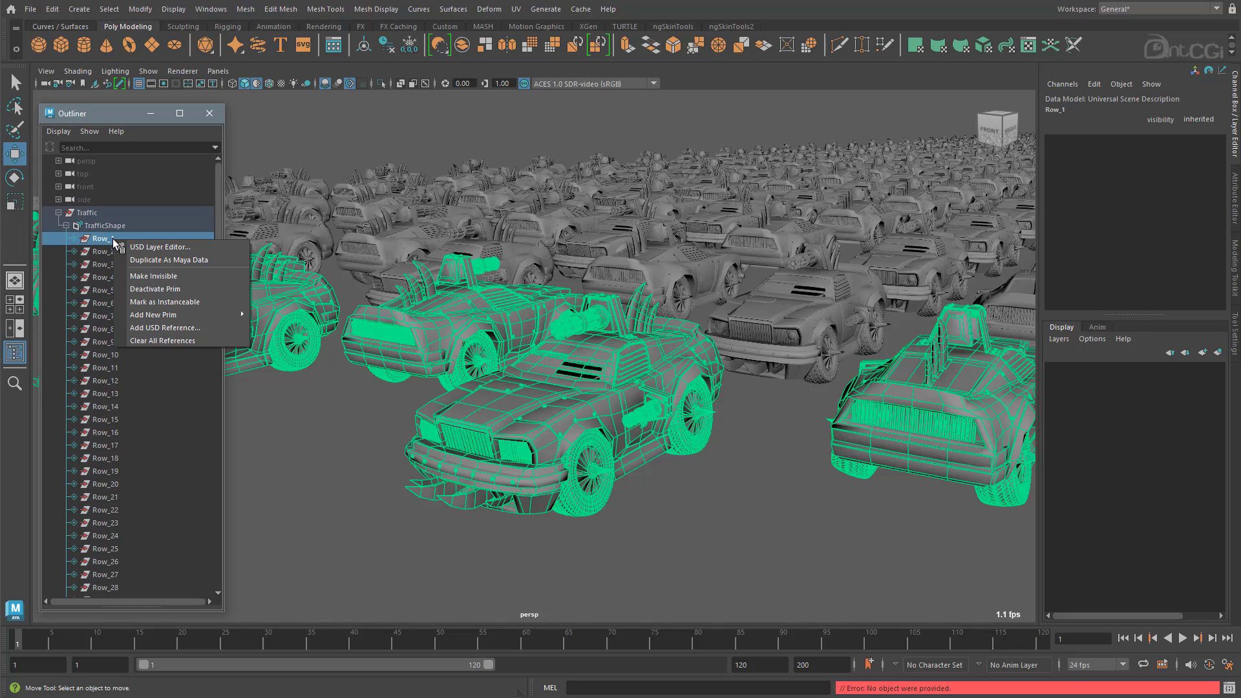
{"action": "left_click", "coordinate": [238, 259]}
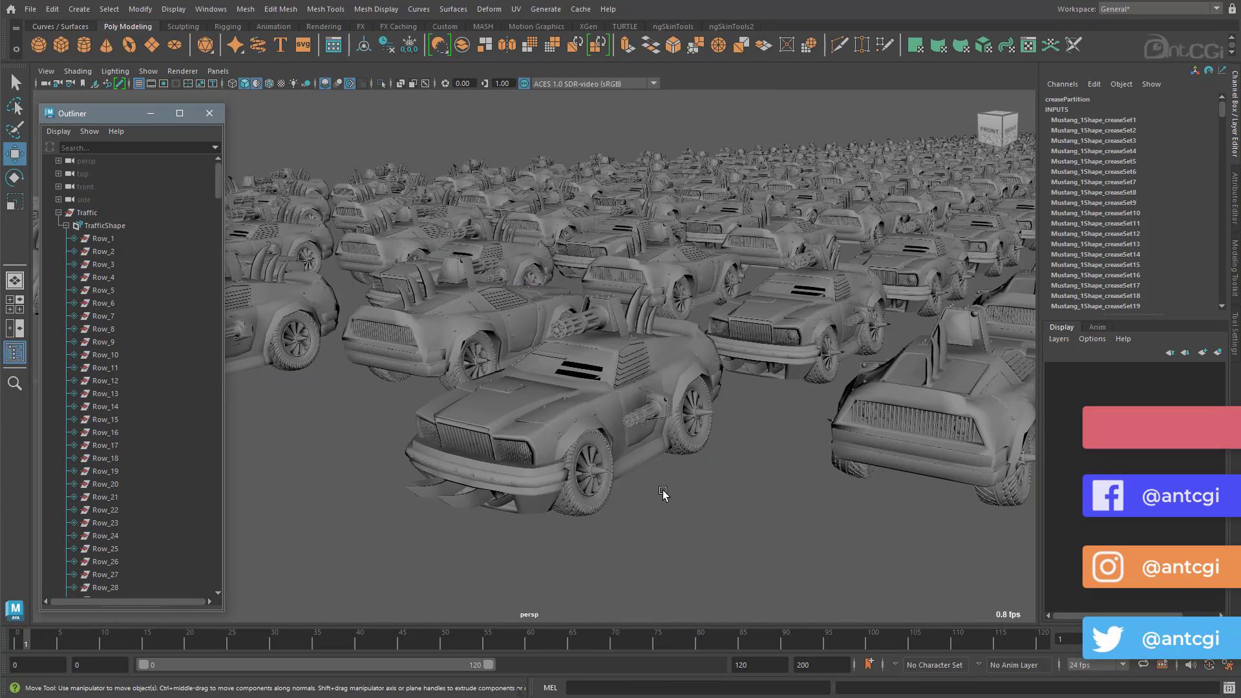
- Select the duplicated Row_1 group below the TrafficShape rows and move it aside
{"action": "left_click_drag", "start_coordinate": [216, 173], "coordinate": [226, 546]}
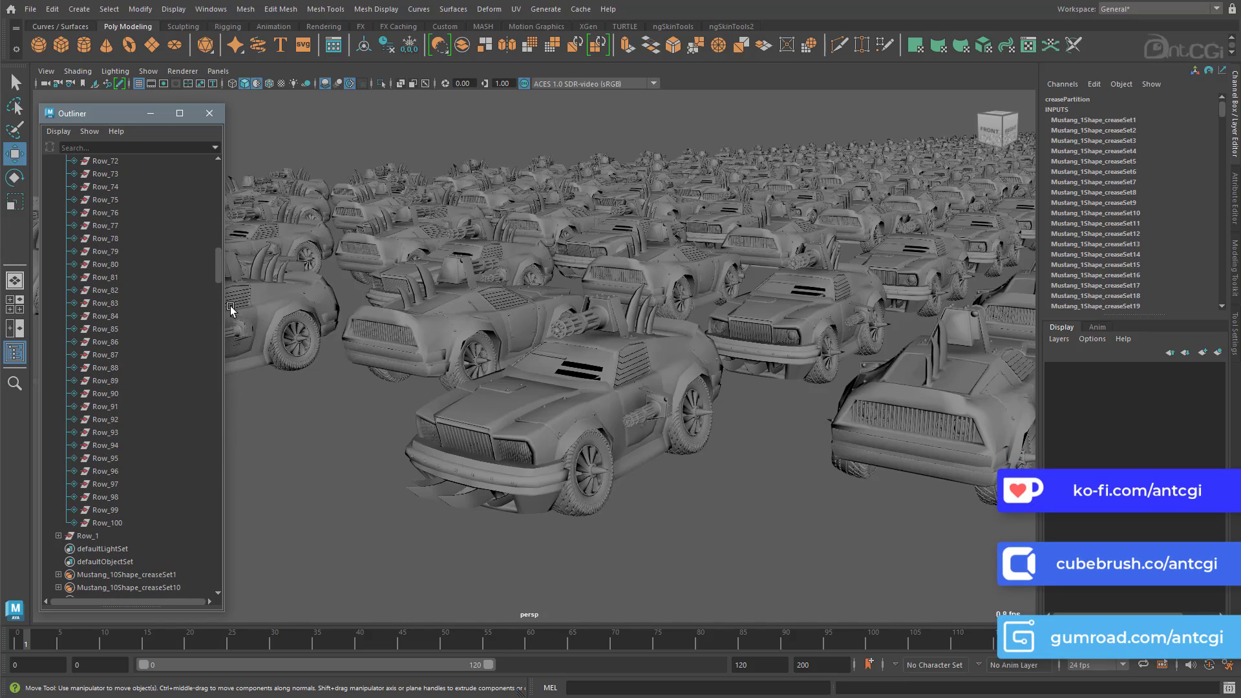
{"action": "left_click", "coordinate": [99, 536]}
{"action": "right_click_drag", "start_coordinate": [742, 419], "coordinate": [299, 266], "text": "alt"}
{"action": "left_click_drag", "start_coordinate": [304, 275], "coordinate": [84, 316]}
{"action": "right_click_drag", "start_coordinate": [529, 445], "coordinate": [702, 405], "text": "alt"}
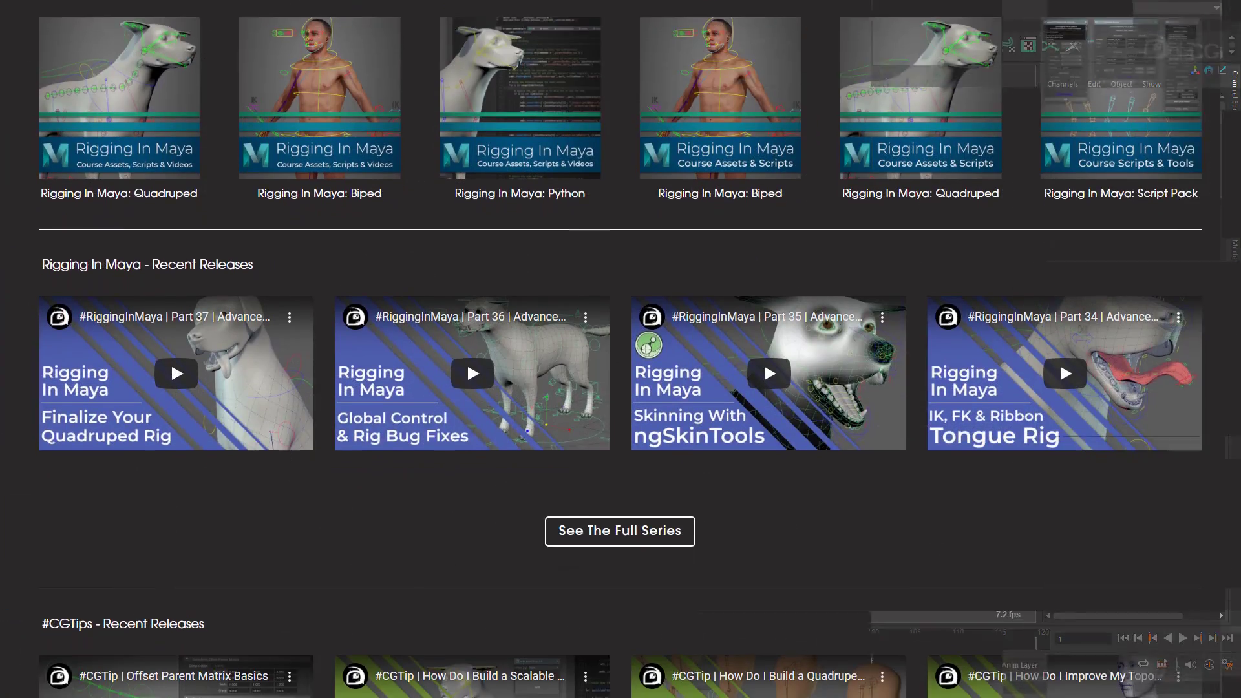